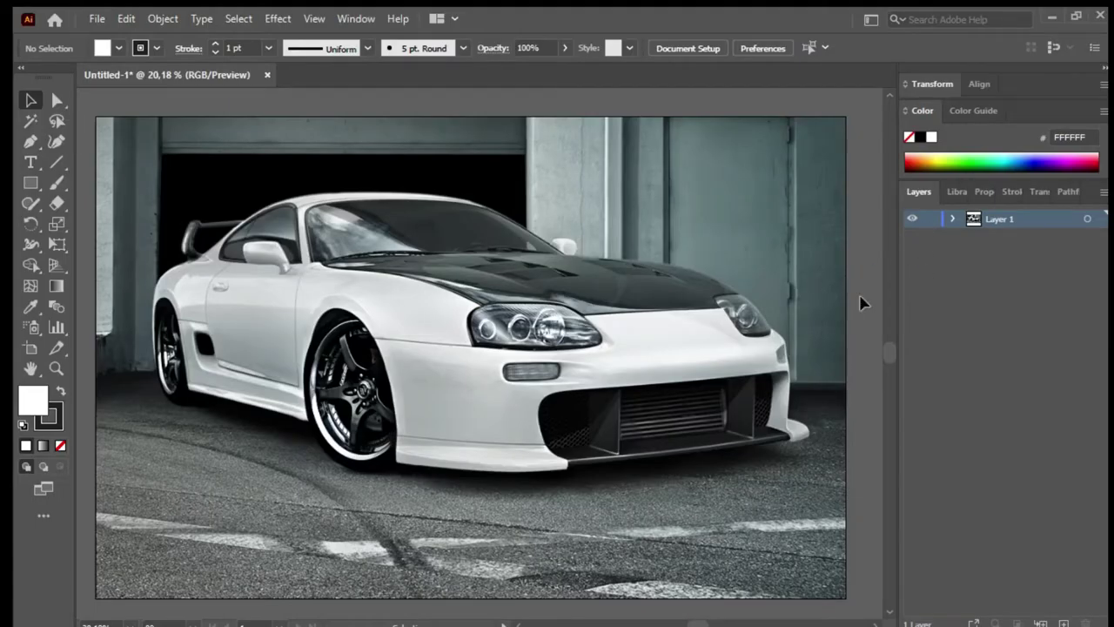
# Step: Start the 4 pt body outline at the rear, curving up the fender to the spoiler top
pyautogui.click(982, 191)
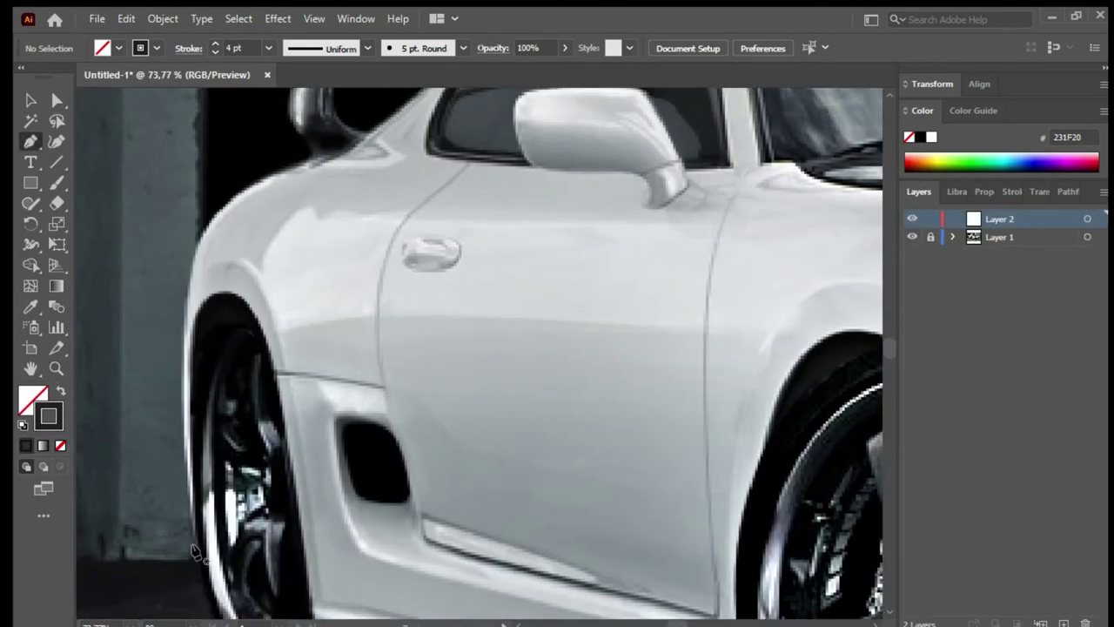
pyautogui.click(198, 554)
pyautogui.moveTo(195, 256)
pyautogui.mouseDown()
pyautogui.moveTo(202, 222)
pyautogui.moveTo(199, 363)
pyautogui.mouseUp()
pyautogui.scroll(3, 202, 222)
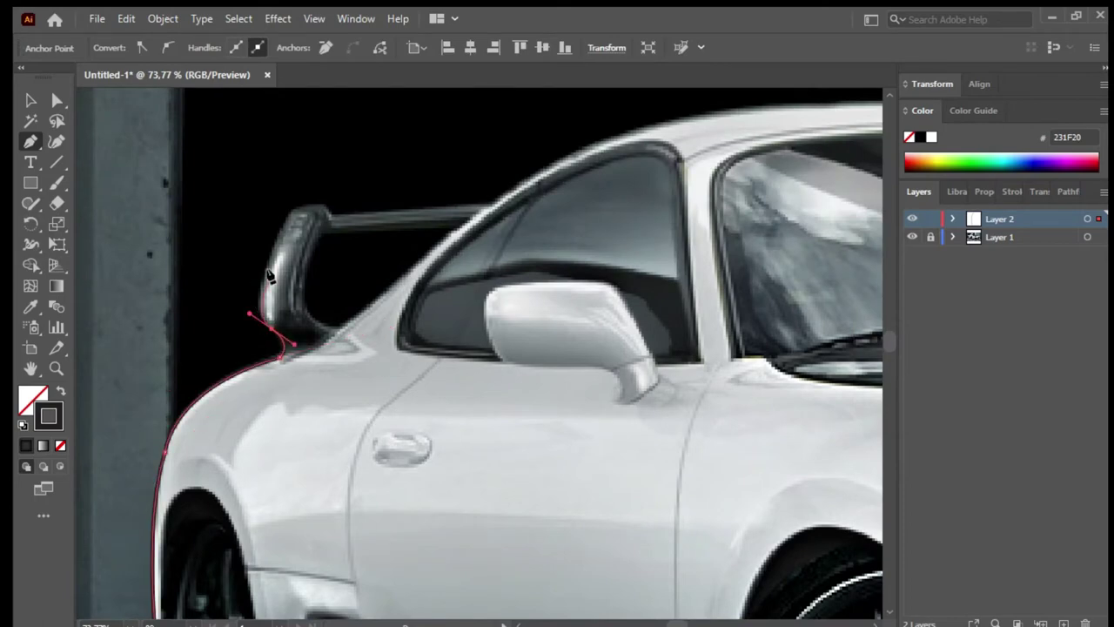
pyautogui.click(488, 201)
pyautogui.scroll(3, 487, 201)
pyautogui.hscroll(5, 458, 313)
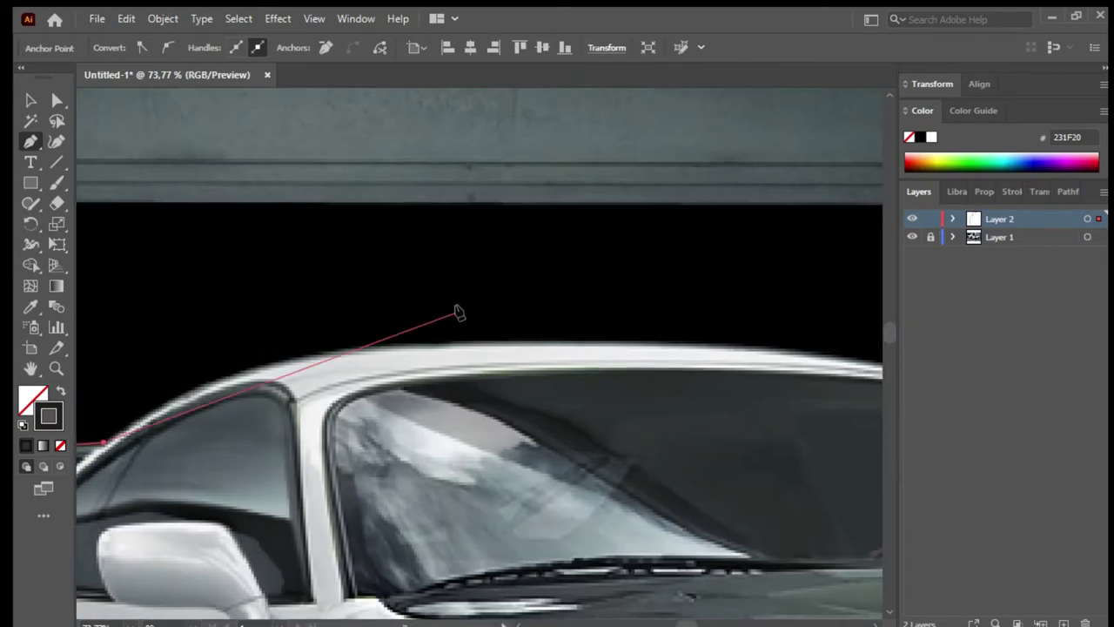
# Step: Continue the outline along the roofline with curved anchors
pyautogui.click(370, 348)
pyautogui.hscroll(5, 525, 336)
pyautogui.moveTo(700, 290); pyautogui.dragTo(790, 323)
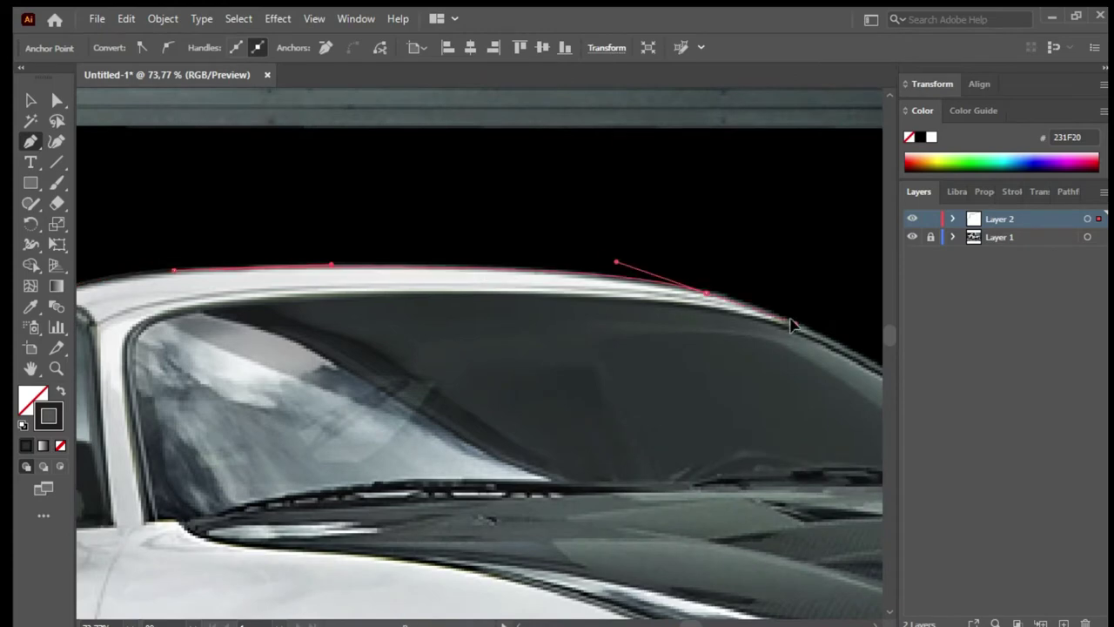
pyautogui.hscroll(5, 482, 316)
pyautogui.hscroll(5, 481, 316)
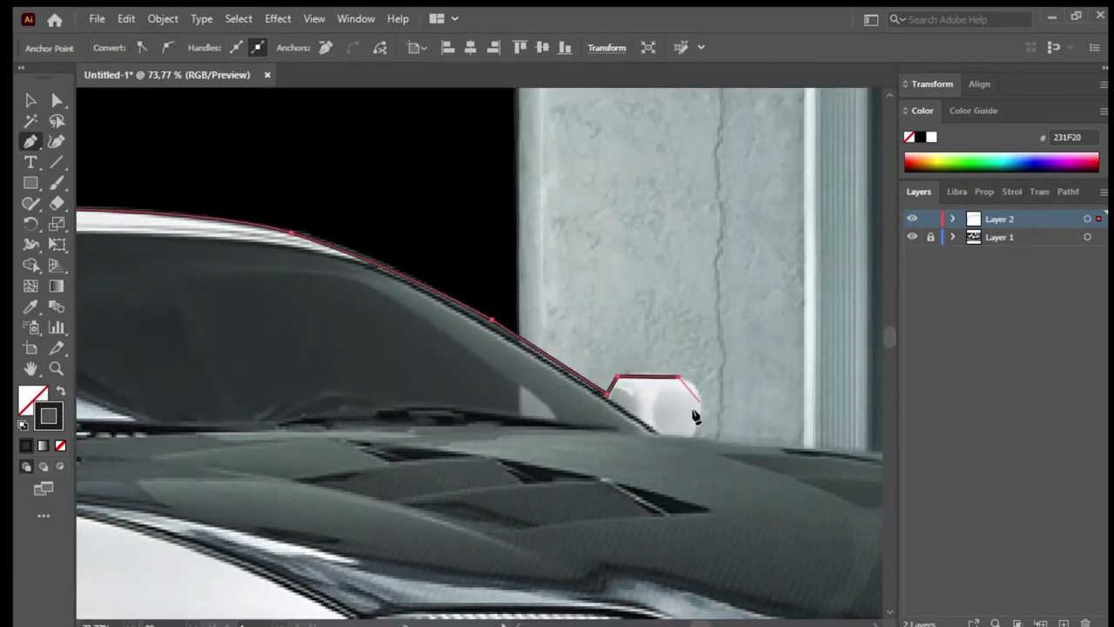
# Step: Carry the outline below the side mirror and along the hood edge
pyautogui.moveTo(691, 435); pyautogui.dragTo(721, 386)
pyautogui.scroll(-5, 572, 285)
pyautogui.hscroll(10, 573, 285)
pyautogui.moveTo(731, 348); pyautogui.dragTo(740, 349)
pyautogui.scroll(-5, 547, 312)
pyautogui.hscroll(6, 546, 312)
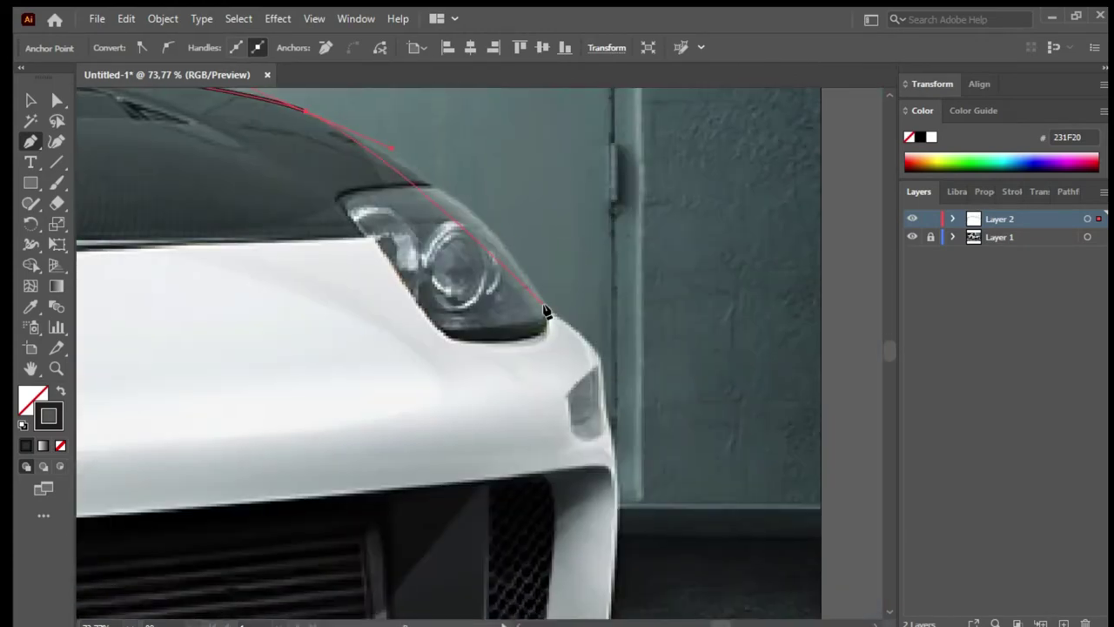
pyautogui.scroll(-2, 547, 309)
pyautogui.hscroll(1, 547, 309)
# Step: Trace the front bumper with corner anchors along its edge and front corner
pyautogui.click(548, 336)
pyautogui.scroll(-2, 547, 348)
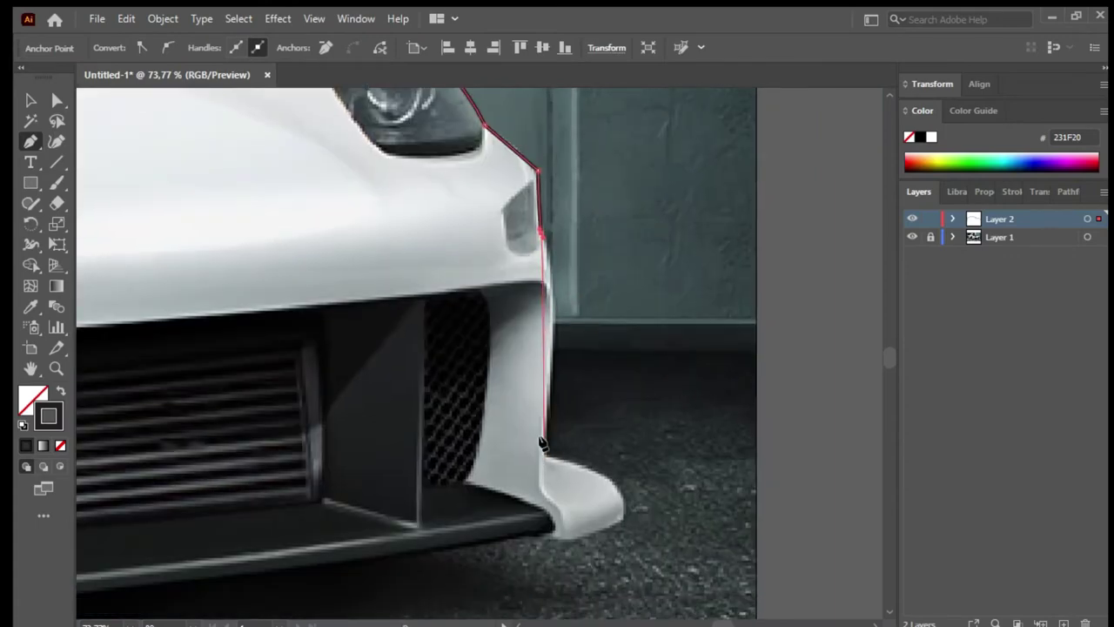
pyautogui.scroll(-1, 543, 392)
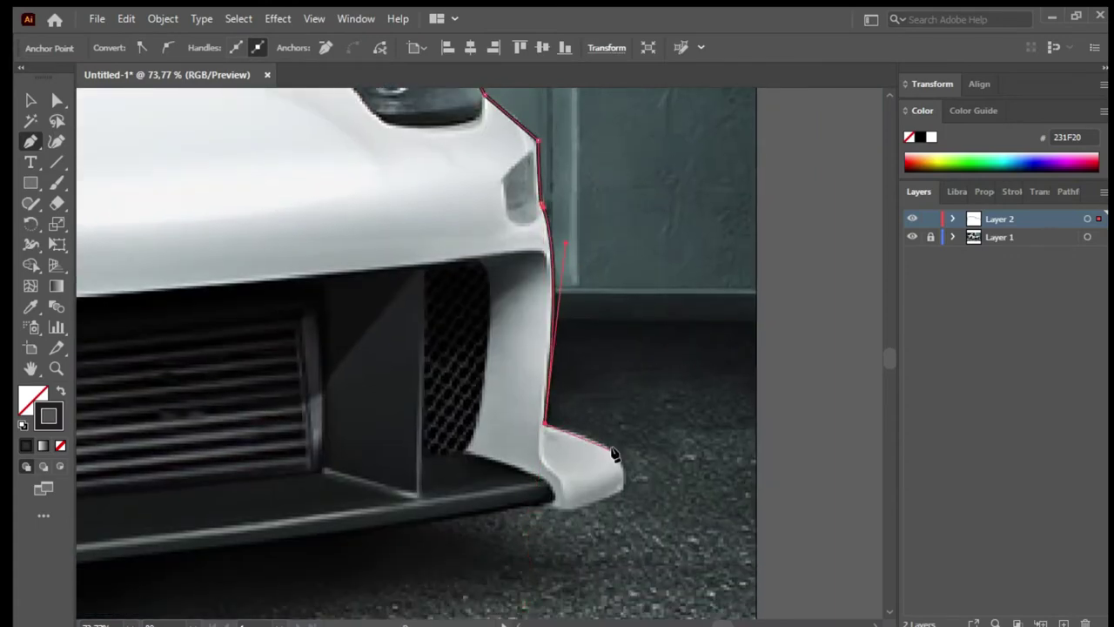
pyautogui.scroll(-3, 529, 510)
pyautogui.hscroll(-5, 297, 449)
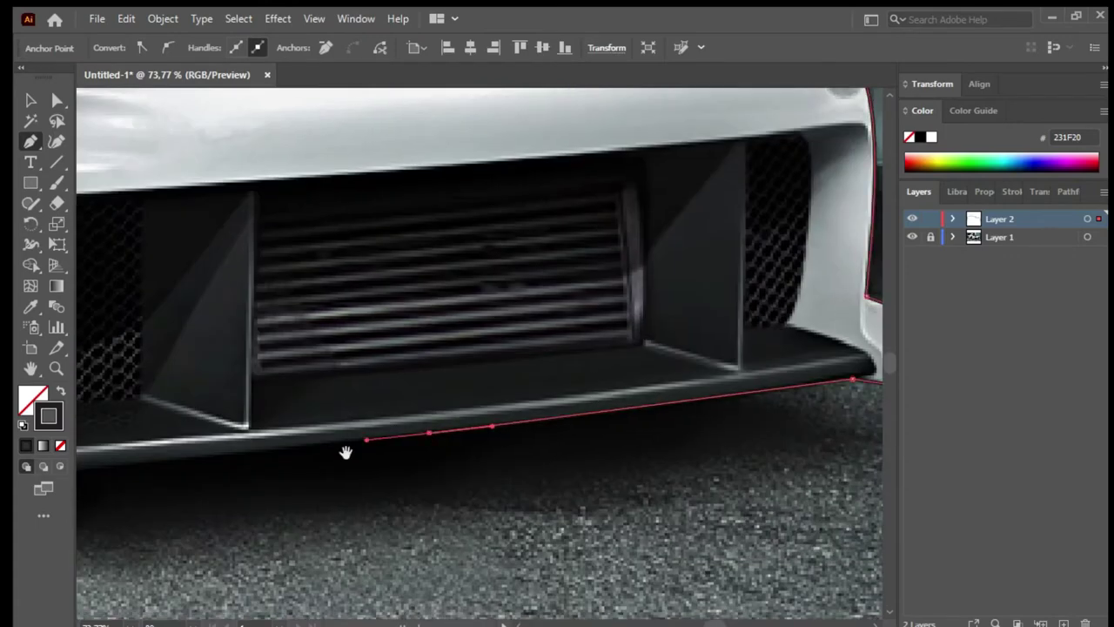
pyautogui.hscroll(-5, 366, 440)
pyautogui.scroll(-1, 383, 431)
pyautogui.hscroll(-5, 409, 449)
pyautogui.click(438, 452)
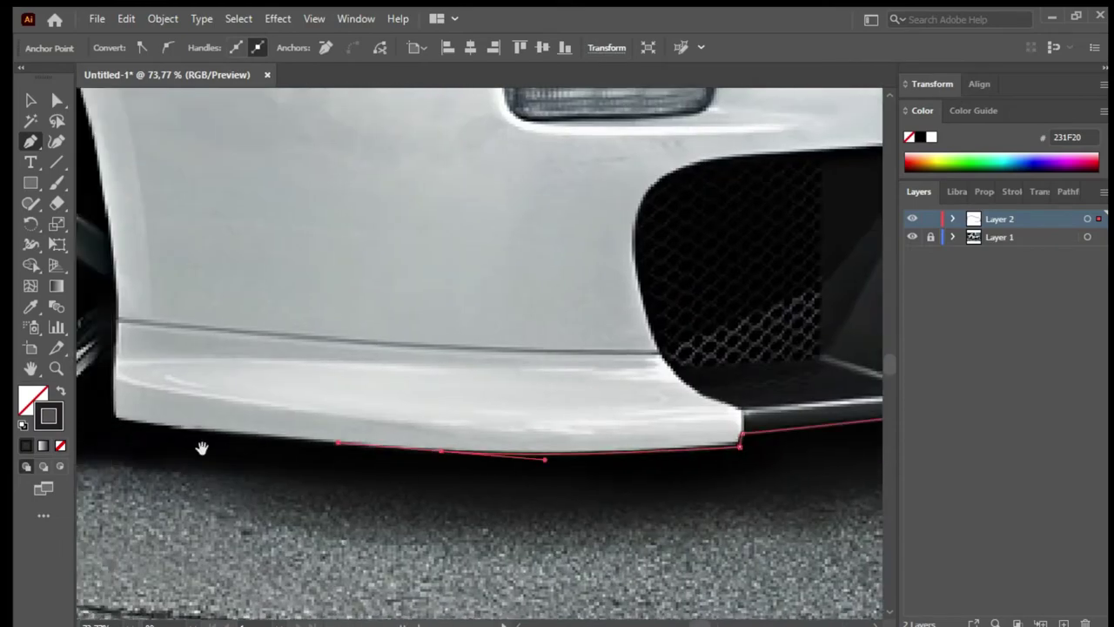
pyautogui.hscroll(-5, 413, 391)
pyautogui.click(413, 390)
pyautogui.scroll(2, 409, 287)
pyautogui.keyDown('alt'); pyautogui.scroll(-1, 404, 183); pyautogui.keyUp('alt')
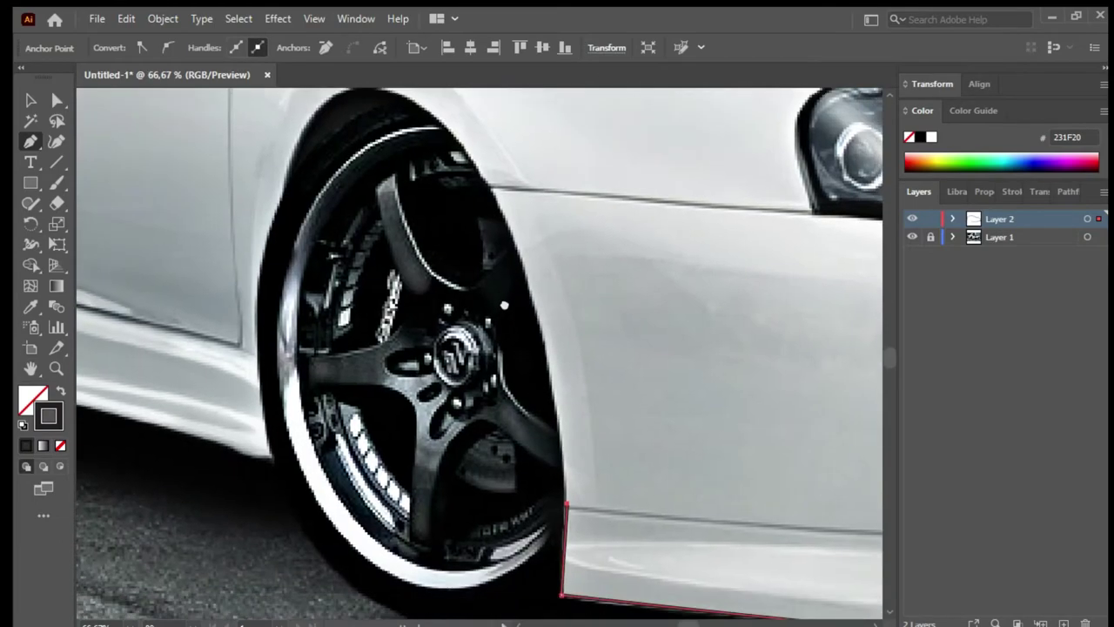
# Step: Curve the outline around both wheel arches and end it at the side skirt
pyautogui.moveTo(447, 128); pyautogui.dragTo(555, 245)
pyautogui.moveTo(438, 189); pyautogui.dragTo(566, 296)
pyautogui.click(396, 350)
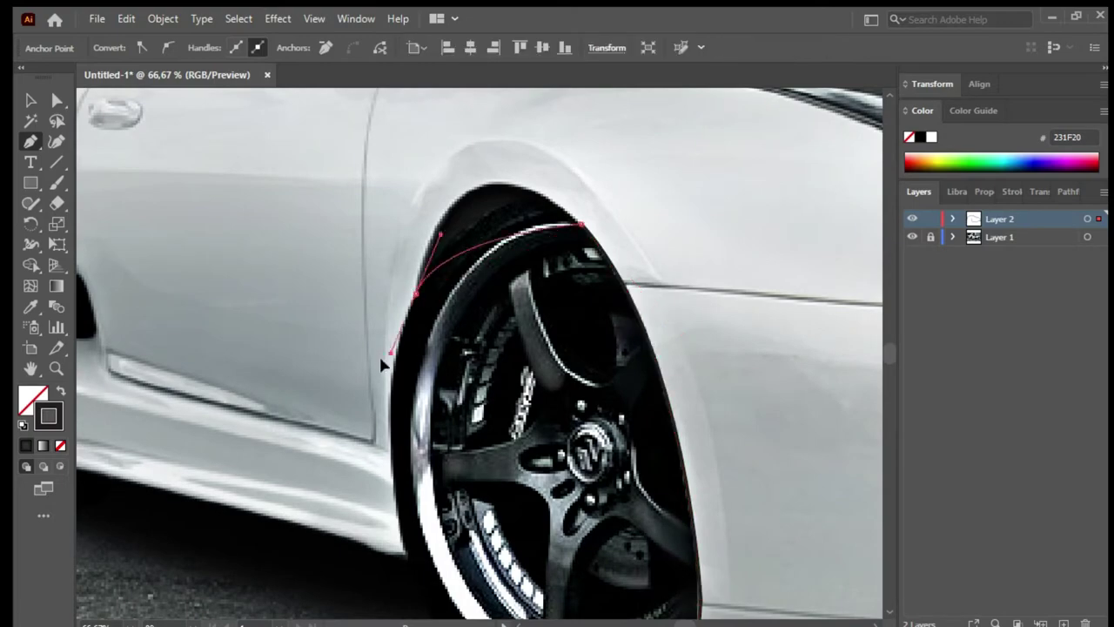
pyautogui.scroll(-3, 409, 409)
pyautogui.moveTo(419, 419); pyautogui.dragTo(467, 563)
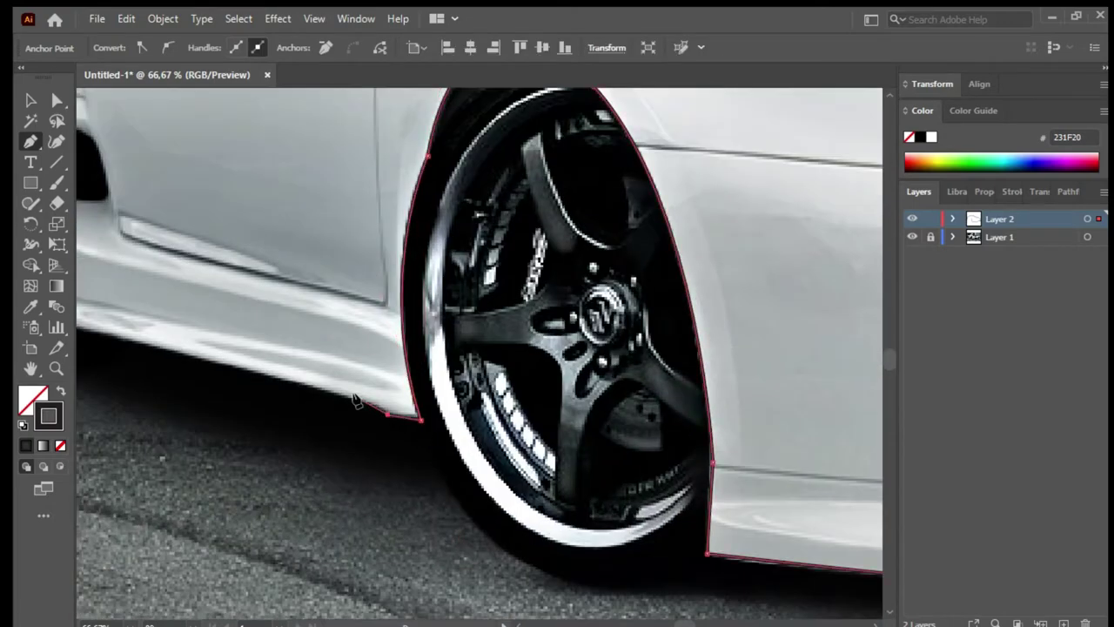
pyautogui.hscroll(-5, 355, 401)
pyautogui.scroll(2, 368, 386)
pyautogui.moveTo(341, 218)
pyautogui.mouseDown()
pyautogui.moveTo(290, 227)
pyautogui.moveTo(286, 240)
pyautogui.mouseUp()
pyautogui.click(320, 457)
pyautogui.scroll(-2, 319, 435)
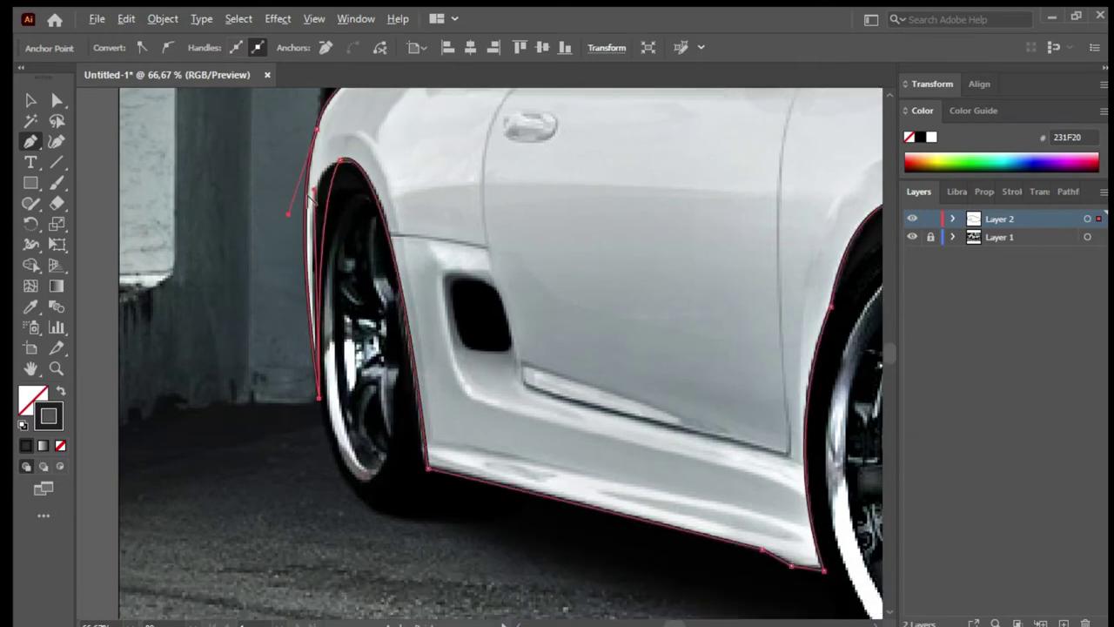
# Step: Reshape the wheel-arch top curve with Direct Selection, then review the outline around the car
pyautogui.press('a')
pyautogui.click(393, 134)
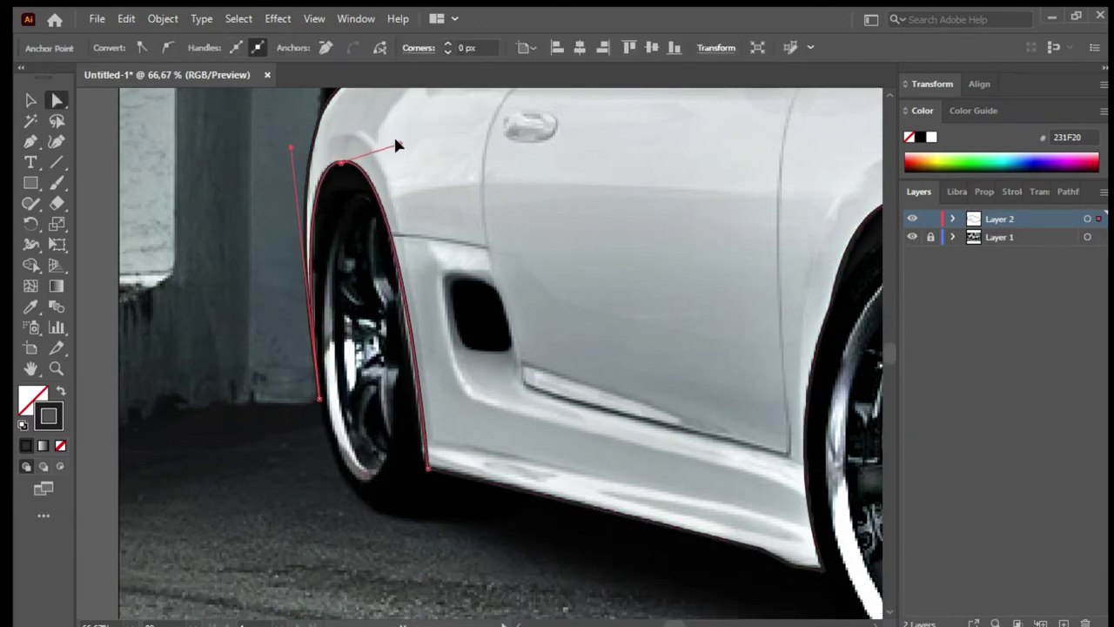
pyautogui.click(418, 466)
pyautogui.moveTo(406, 138); pyautogui.dragTo(398, 160)
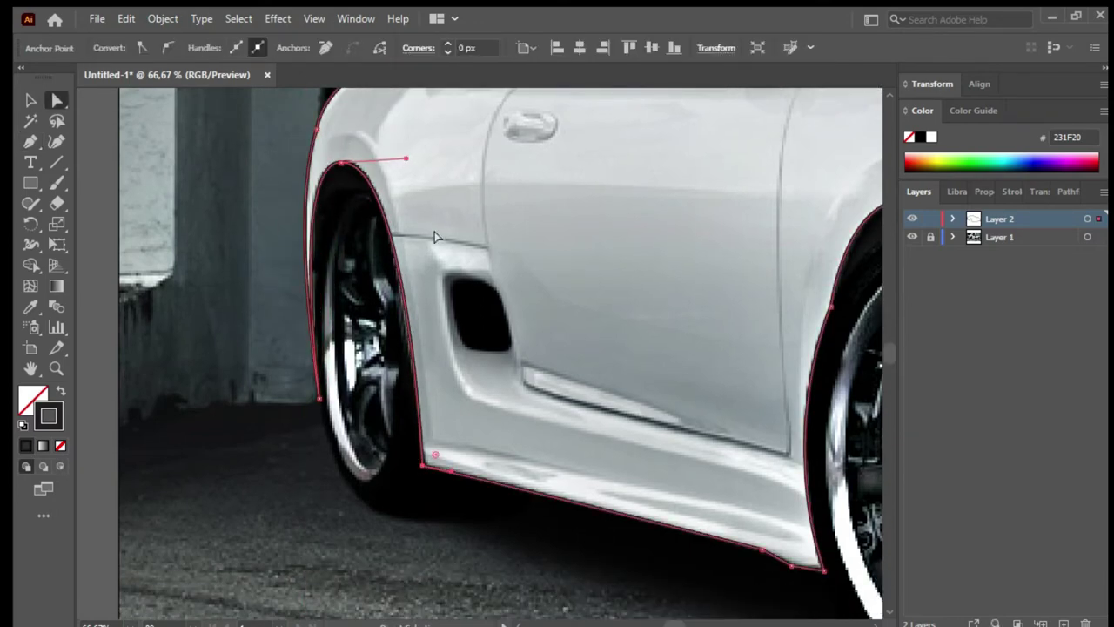
pyautogui.moveTo(509, 446); pyautogui.dragTo(231, 342)
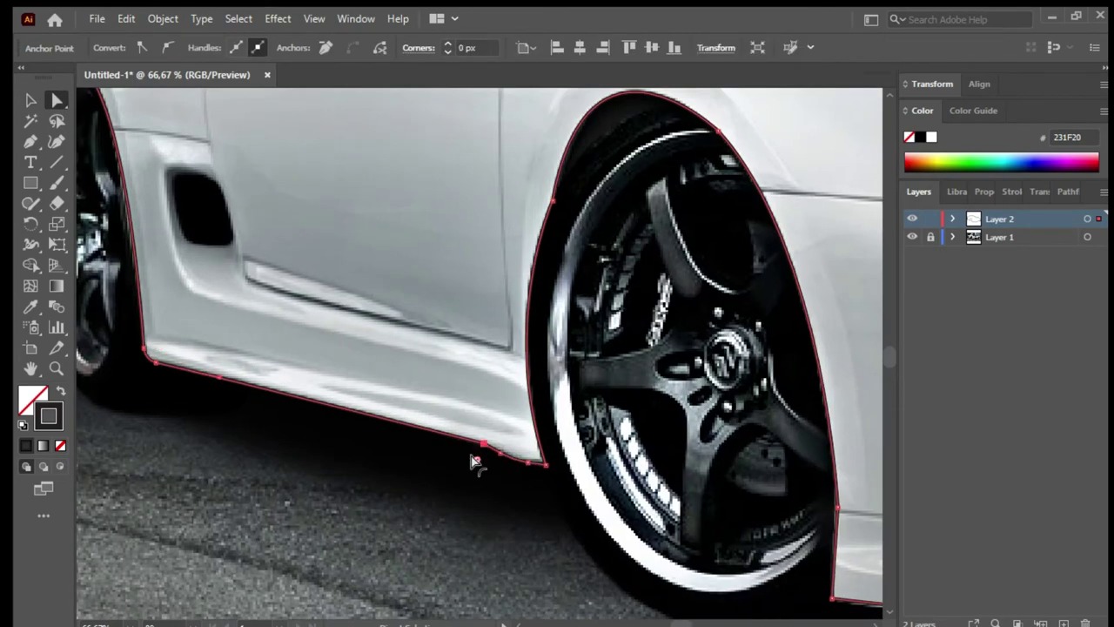
pyautogui.moveTo(474, 461); pyautogui.dragTo(143, 287)
pyautogui.moveTo(494, 426); pyautogui.dragTo(77, 443)
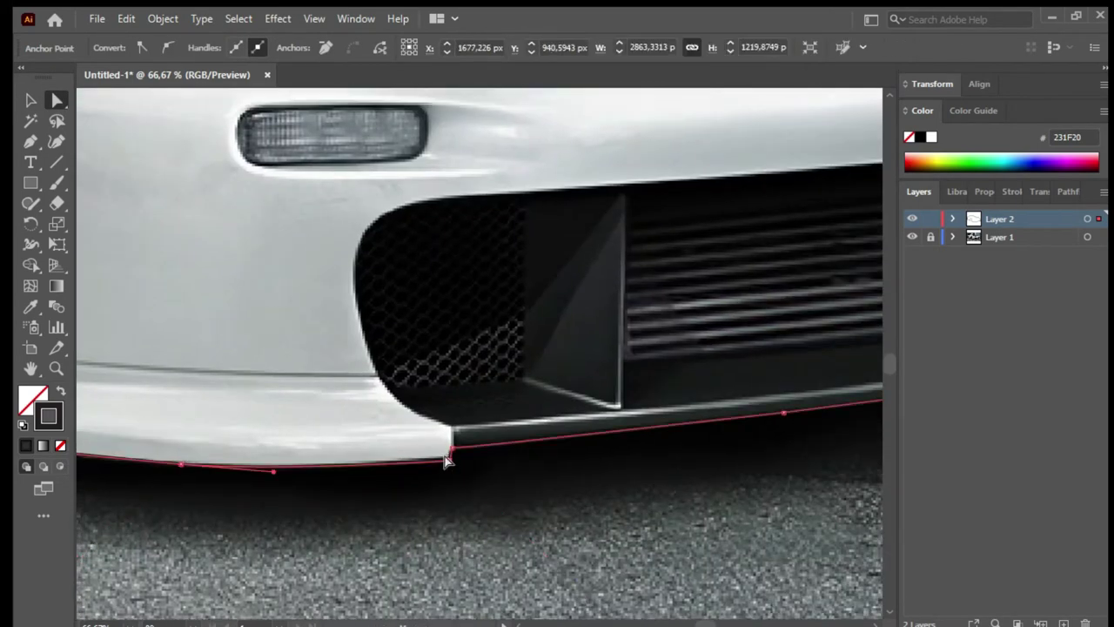
pyautogui.moveTo(446, 461); pyautogui.dragTo(205, 455)
pyautogui.moveTo(630, 358)
pyautogui.mouseDown()
pyautogui.moveTo(557, 427)
pyautogui.moveTo(522, 514)
pyautogui.mouseUp()
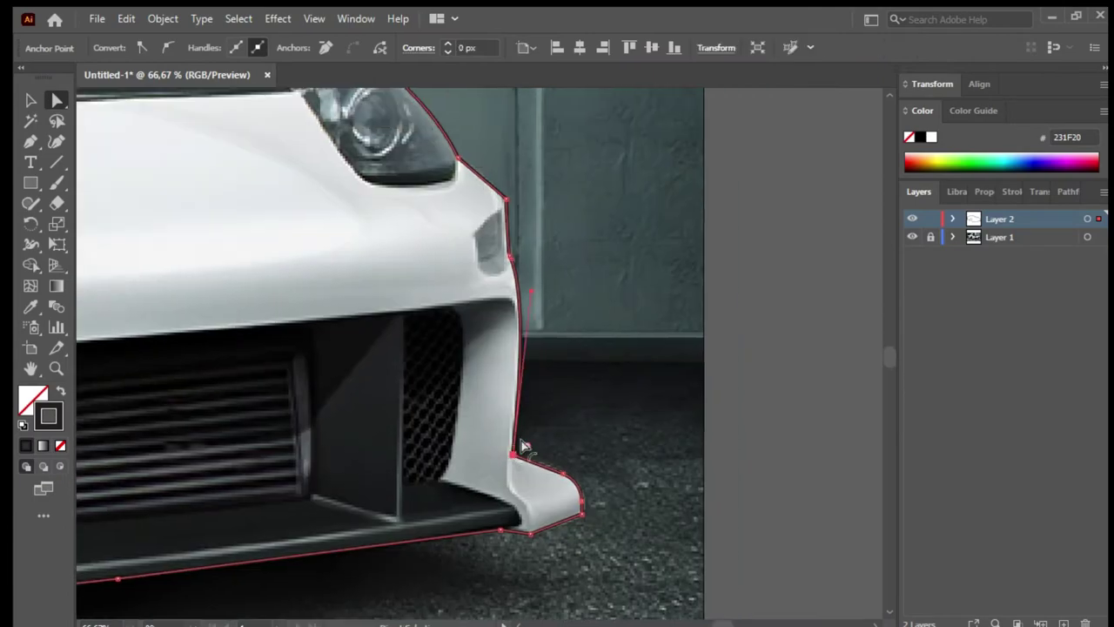
pyautogui.moveTo(440, 165)
pyautogui.mouseDown()
pyautogui.moveTo(440, 348)
pyautogui.moveTo(692, 475)
pyautogui.mouseUp()
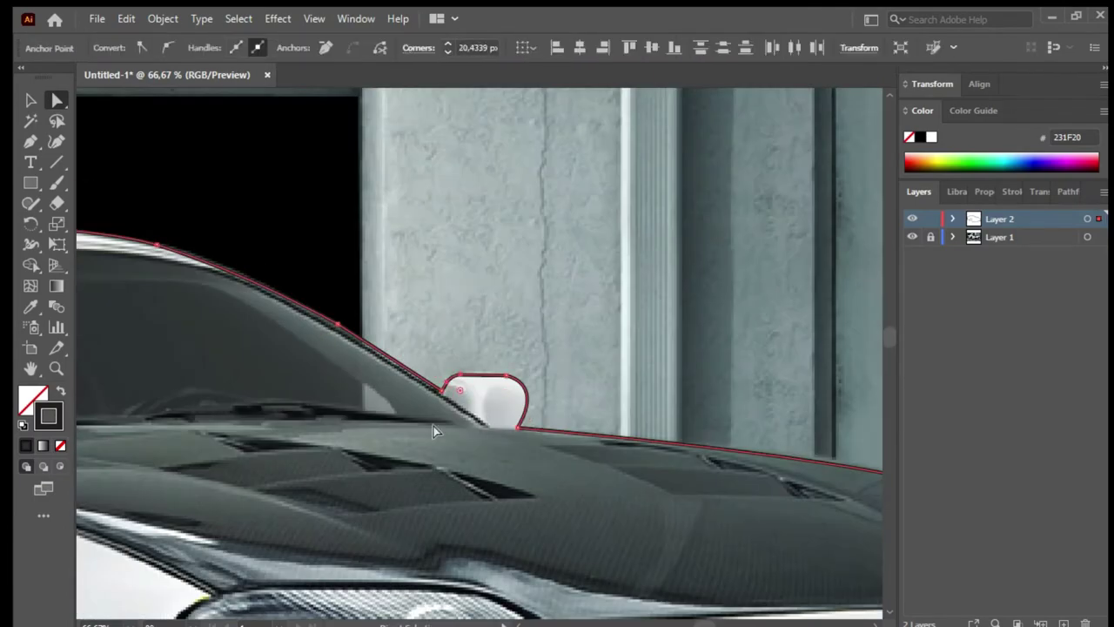
pyautogui.moveTo(433, 426); pyautogui.dragTo(252, 348)
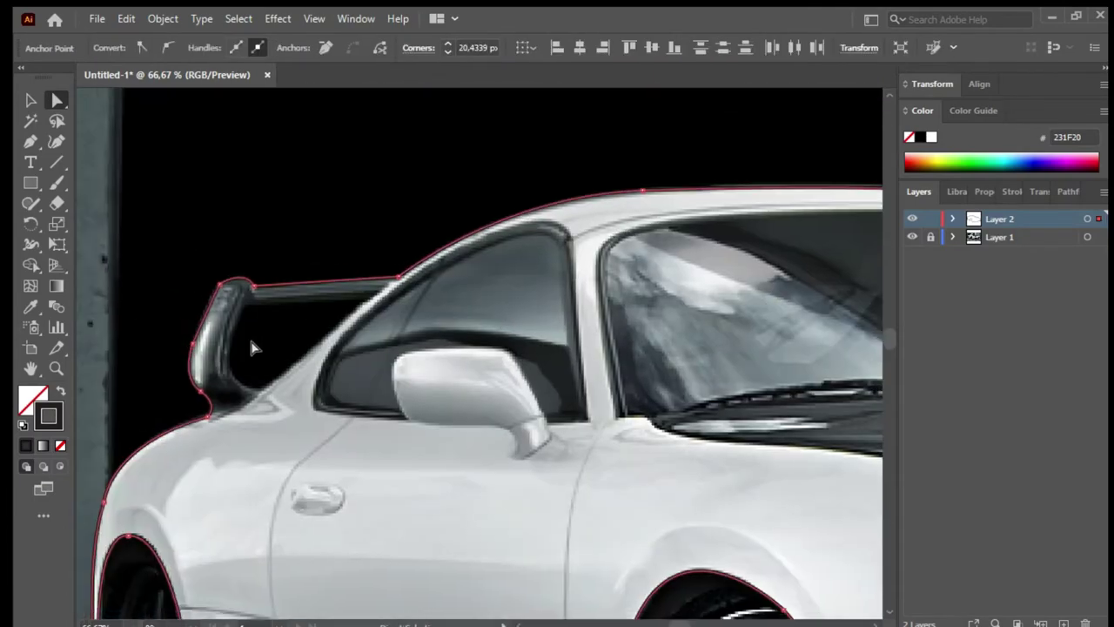
pyautogui.keyDown('alt'); pyautogui.scroll(2, 253, 349); pyautogui.keyUp('alt')
# Step: Draw the gap outline under the rear spoiler with the Pen tool
pyautogui.click(206, 261)
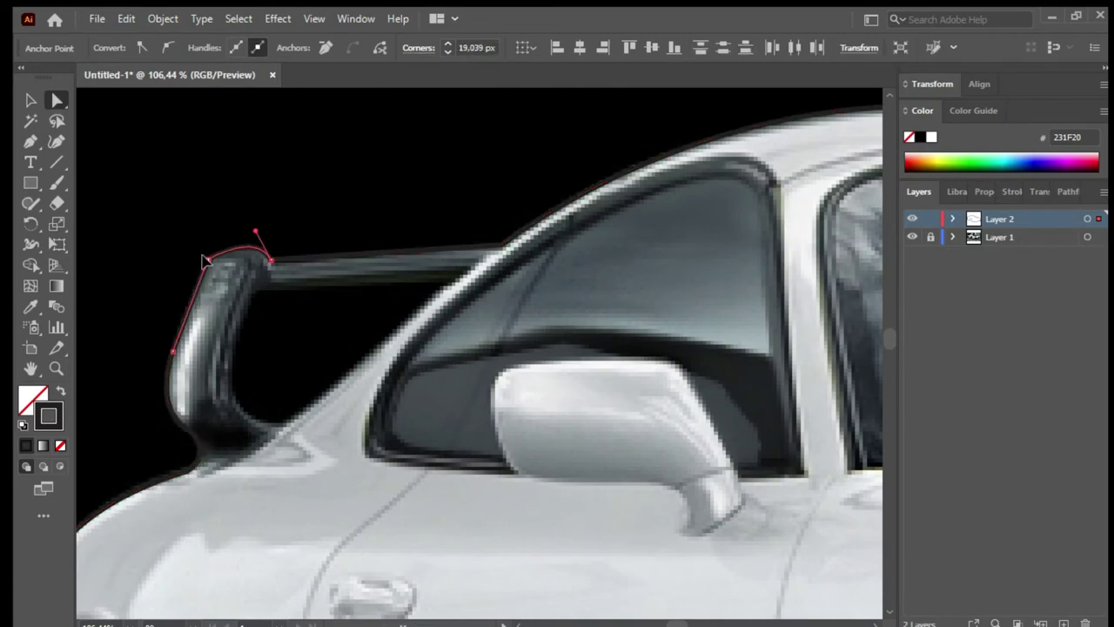
pyautogui.press('p')
pyautogui.click(254, 291)
pyautogui.click(456, 280)
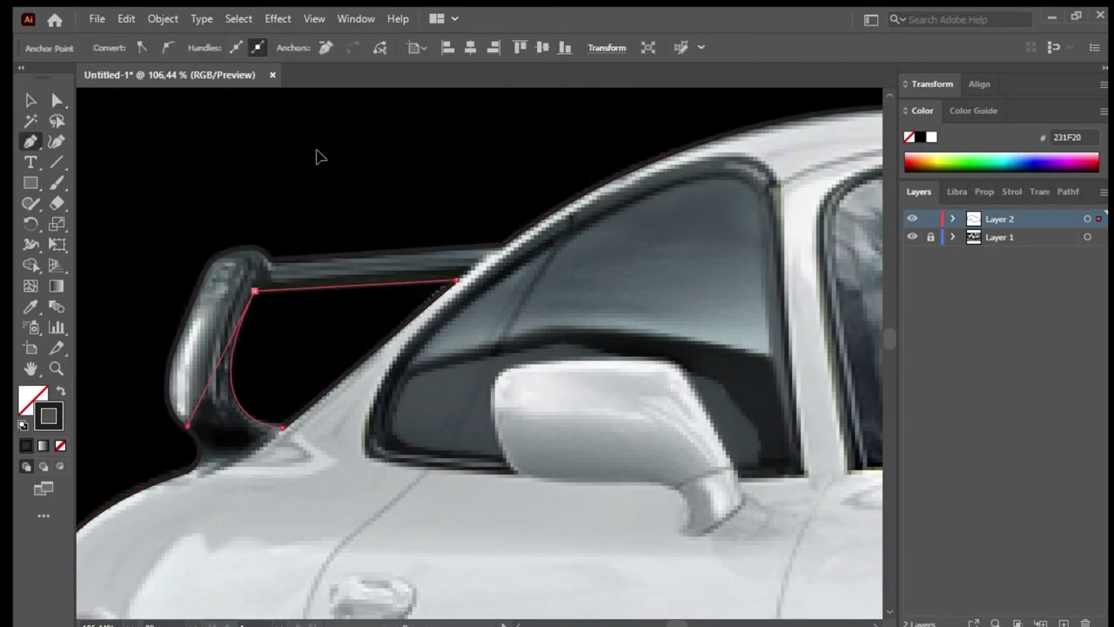
# Step: Select all traced paths and combine them into one compound path
pyautogui.hotkey('ctrl', 'a')
pyautogui.hotkey('shift', 'ctrl', 'F9')
pyautogui.hotkey('ctrl', '8')
pyautogui.hotkey('ctrl', '0')
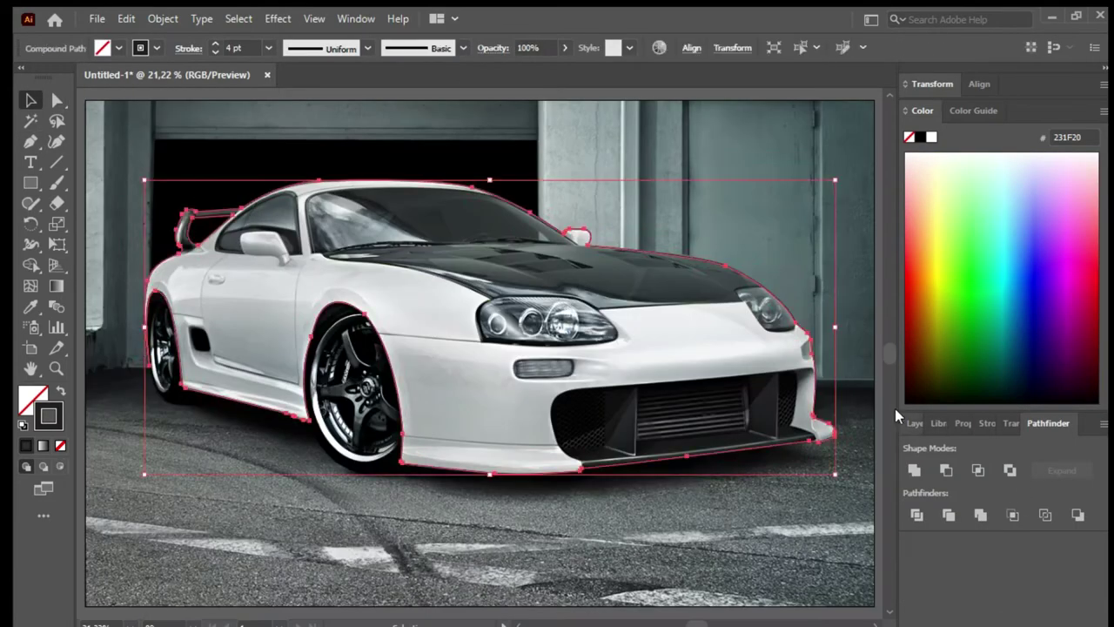
# Step: Trace a closed outline around the side air vent and round its corners
pyautogui.click(310, 493)
pyautogui.scroll(5, 361, 393)
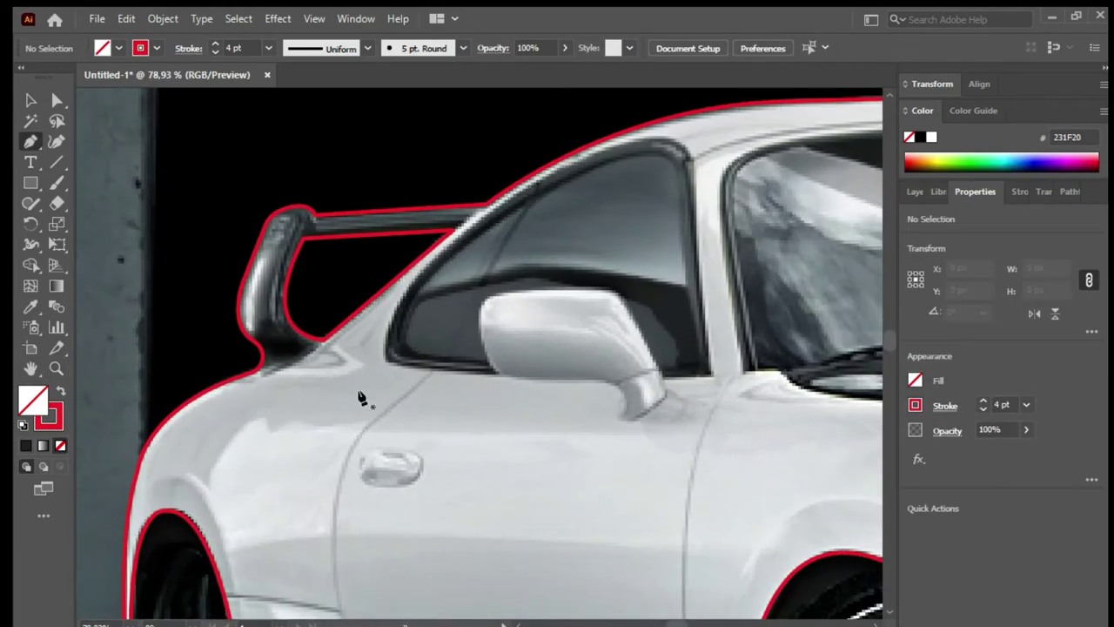
pyautogui.press('p')
pyautogui.moveTo(358, 581); pyautogui.dragTo(372, 305)
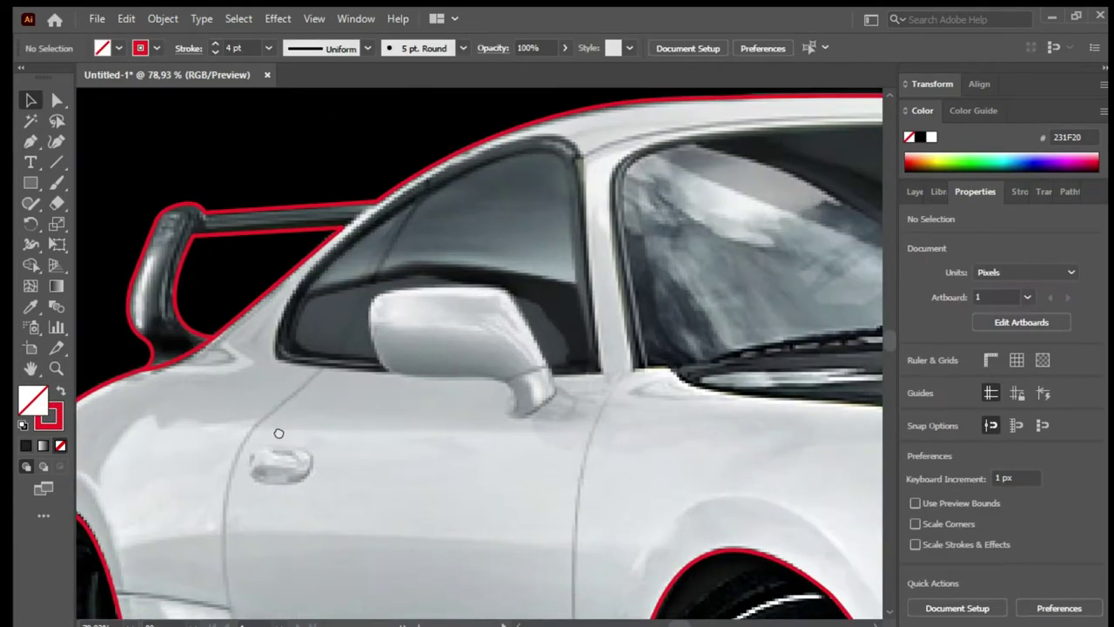
pyautogui.click(364, 381)
pyautogui.click(388, 461)
pyautogui.click(324, 455)
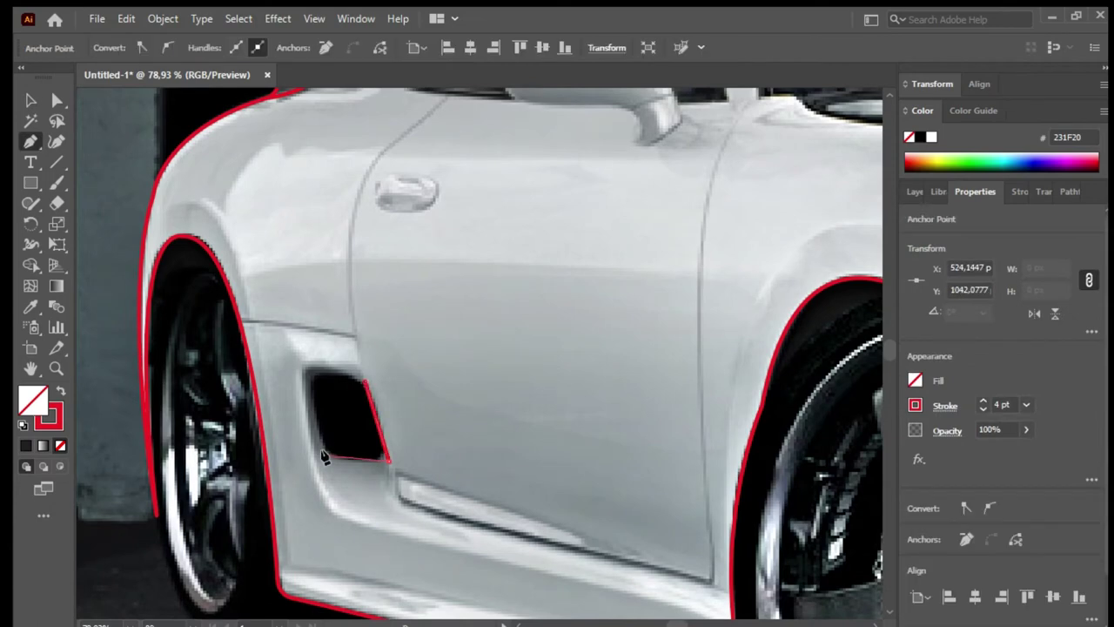
pyautogui.click(364, 380)
pyautogui.press('a')
pyautogui.moveTo(374, 446); pyautogui.dragTo(317, 383)
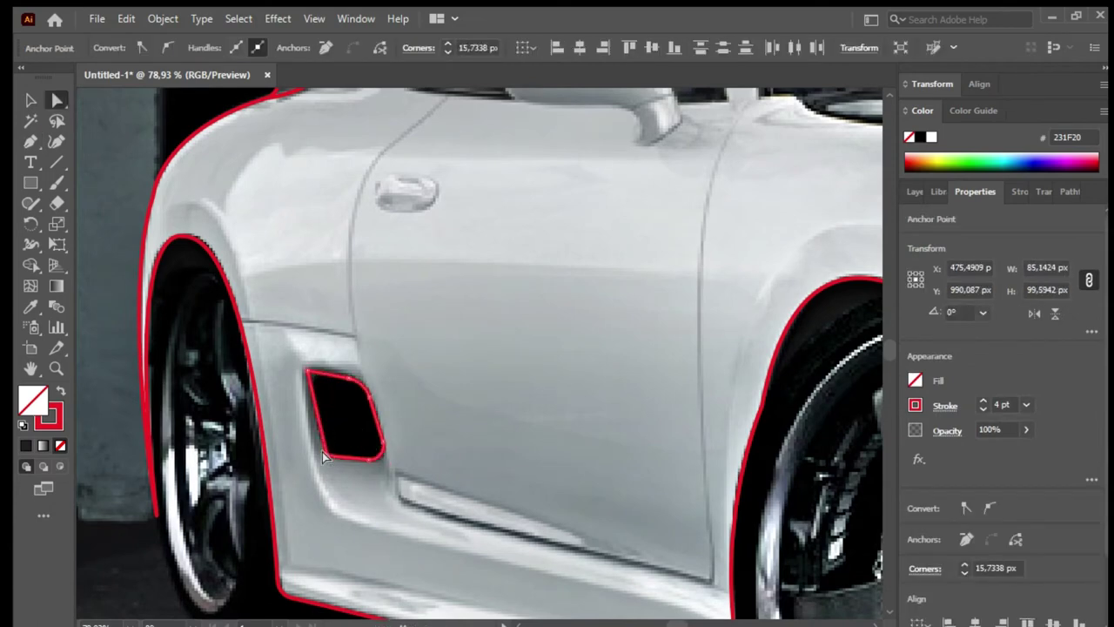
pyautogui.click(455, 364)
# Step: Trace and close the side quarter window outline by the mirror, rounding its corners
pyautogui.press('p')
pyautogui.scroll(5, 417, 450)
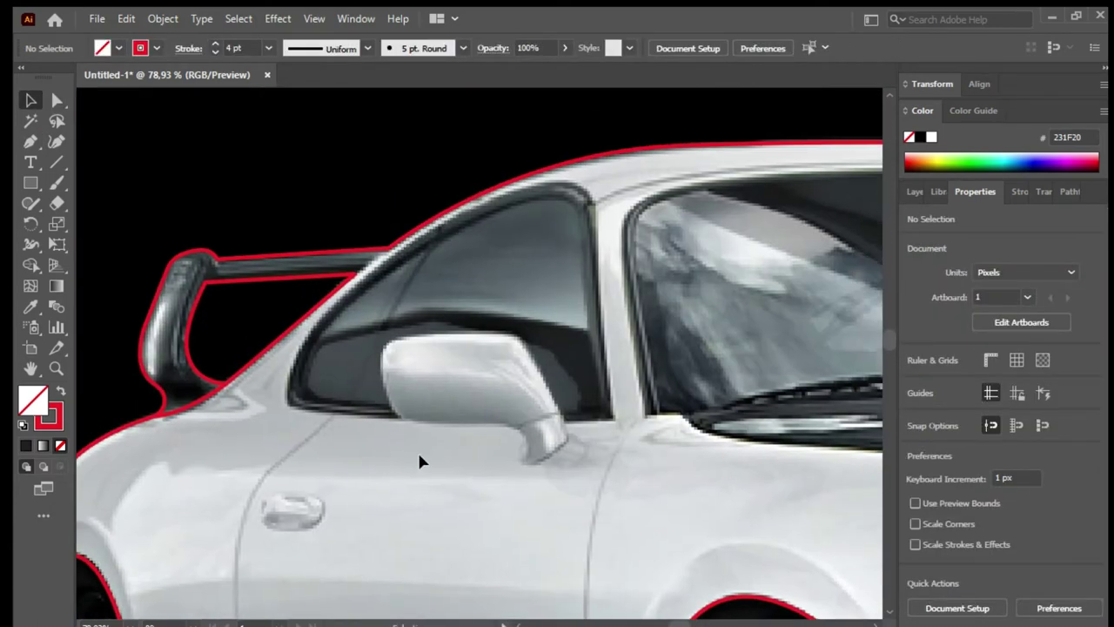
pyautogui.click(400, 416)
pyautogui.click(287, 406)
pyautogui.scroll(3, 374, 262)
pyautogui.click(464, 285)
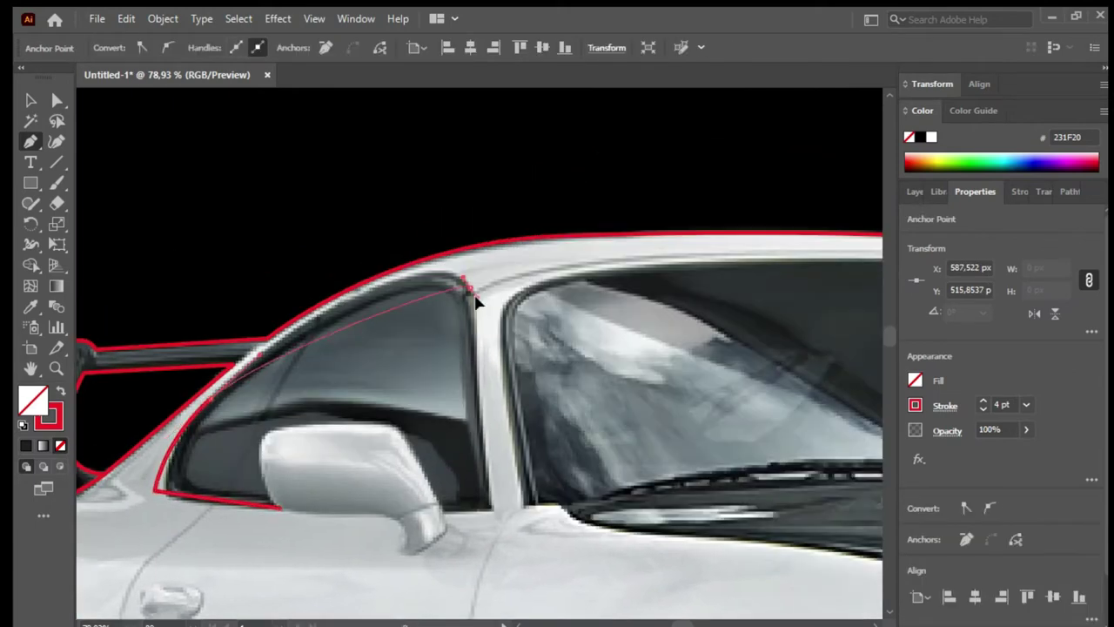
pyautogui.click(250, 428)
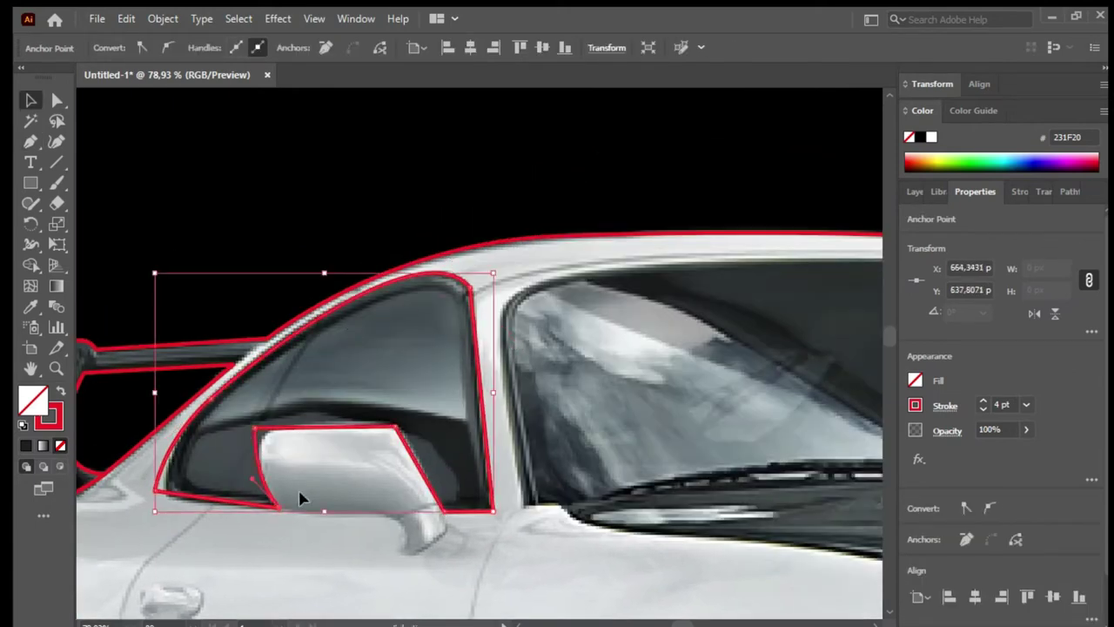
pyautogui.press('a')
pyautogui.click(279, 443)
pyautogui.moveTo(374, 455); pyautogui.dragTo(315, 468)
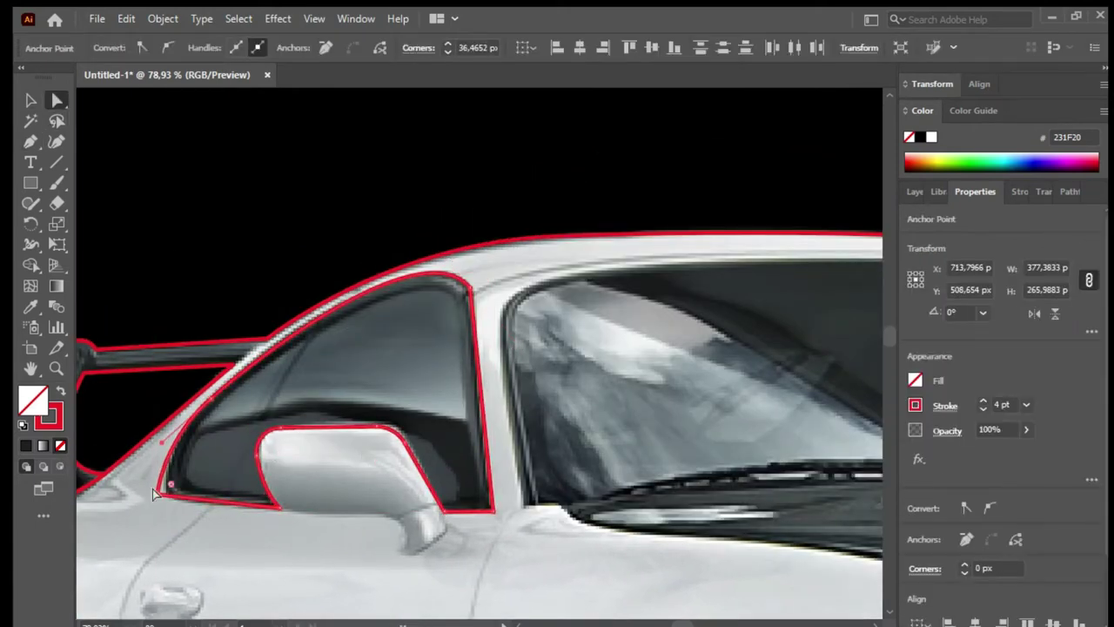
pyautogui.click(459, 454)
# Step: Trace a closed outline around the whole windshield
pyautogui.hscroll(5, 422, 448)
pyautogui.press('p')
pyautogui.click(324, 522)
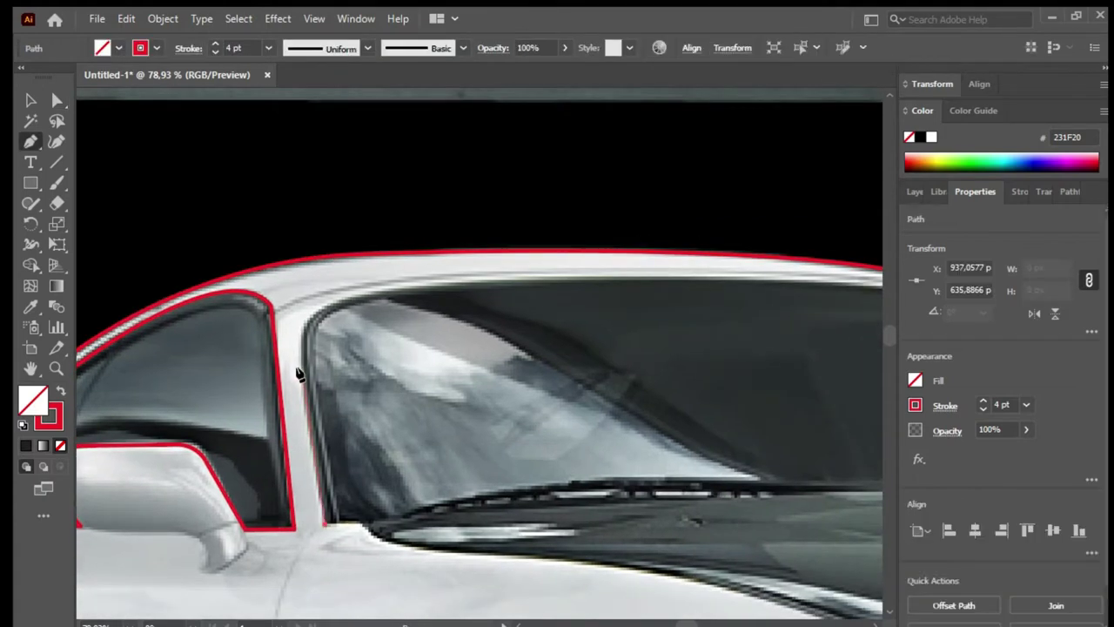
pyautogui.click(293, 320)
pyautogui.click(485, 281)
pyautogui.hscroll(5, 562, 308)
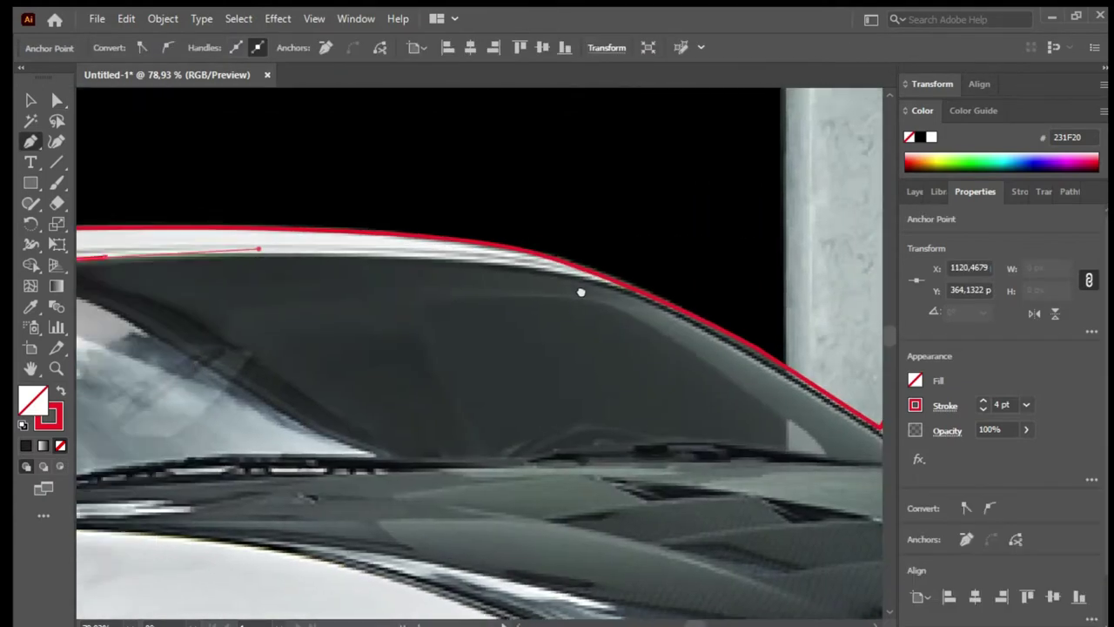
pyautogui.click(601, 293)
pyautogui.scroll(-1, 679, 329)
pyautogui.hscroll(5, 626, 348)
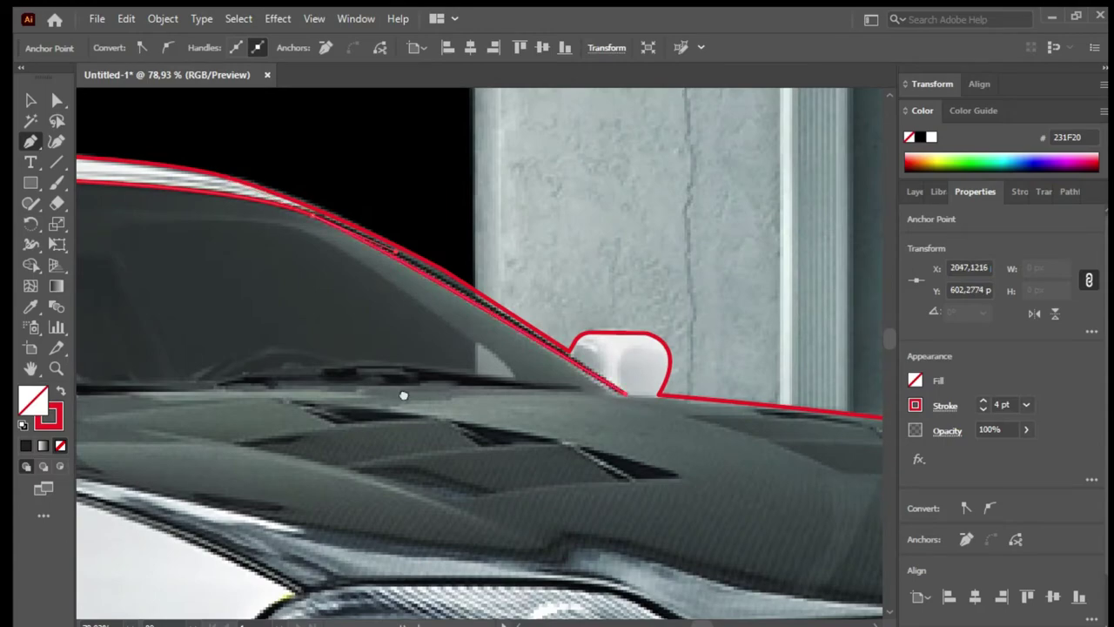
pyautogui.hscroll(-5, 403, 395)
pyautogui.hscroll(-5, 403, 395)
pyautogui.click(247, 402)
# Step: Check the finished windshield outline by selecting and deselecting it
pyautogui.press('v')
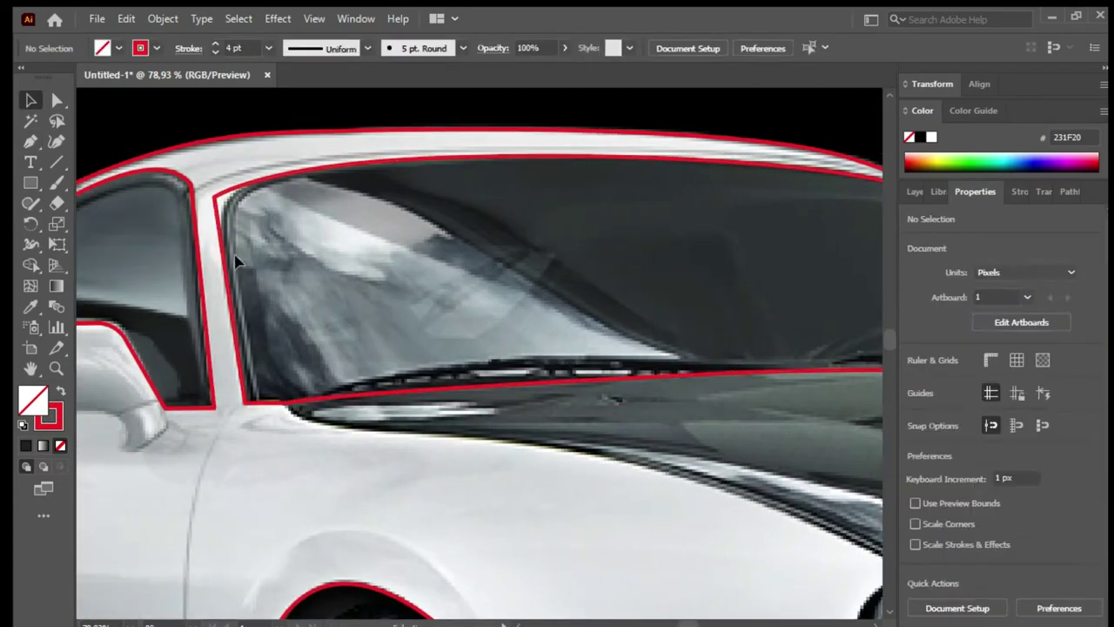
pyautogui.click(235, 261)
pyautogui.click(291, 435)
pyautogui.hscroll(5, 249, 423)
pyautogui.scroll(-2, 580, 373)
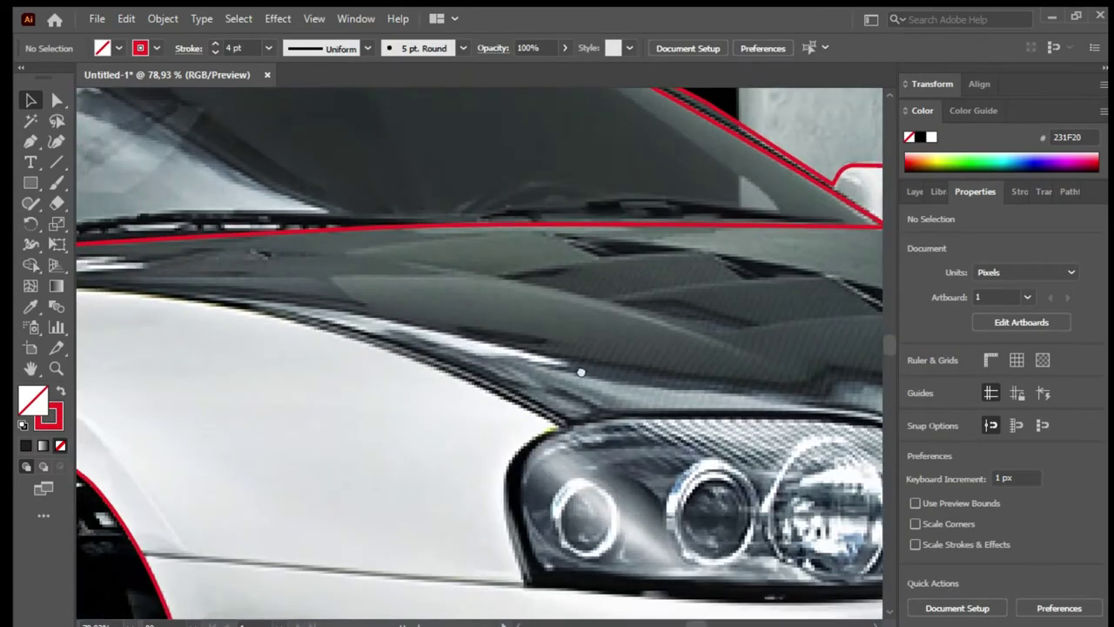
pyautogui.hscroll(-3, 581, 372)
# Step: Trace a closed outline around the dark hood up to the headlight edges
pyautogui.press('p')
pyautogui.click(99, 279)
pyautogui.scroll(-2, 262, 305)
pyautogui.hscroll(3, 262, 305)
pyautogui.click(574, 342)
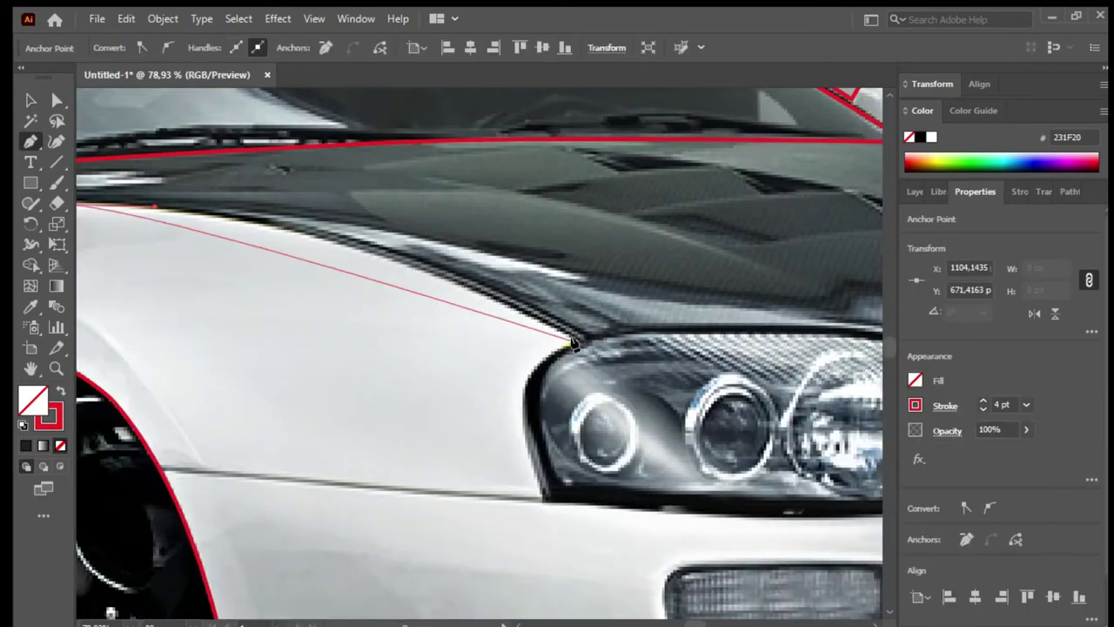
pyautogui.hscroll(3, 451, 374)
pyautogui.hscroll(2, 451, 374)
pyautogui.scroll(1, 451, 374)
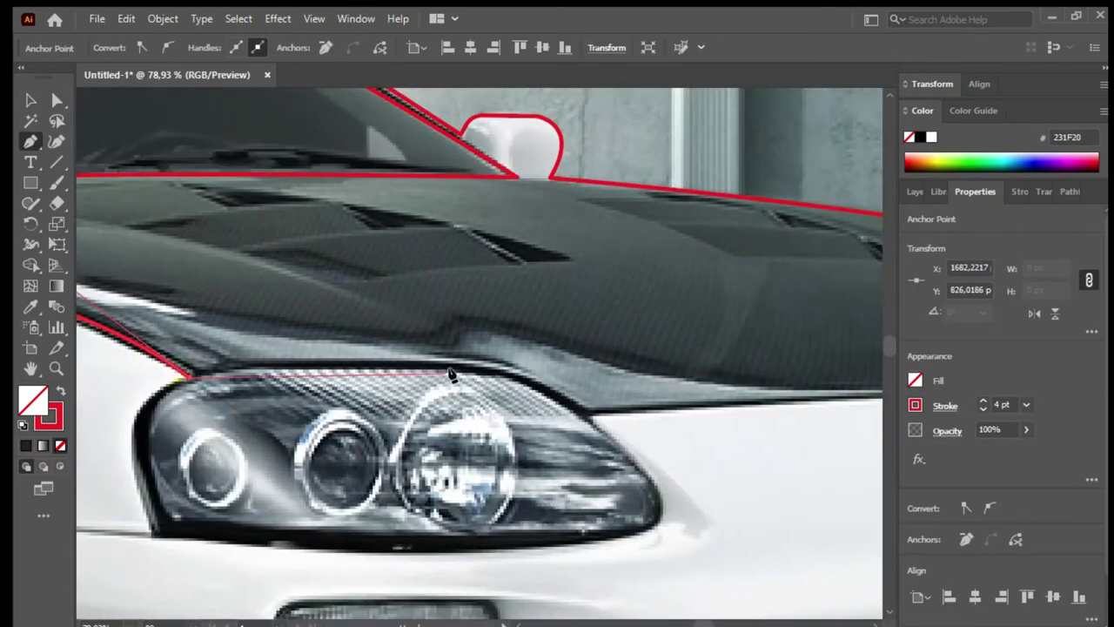
pyautogui.click(557, 403)
pyautogui.hscroll(5, 261, 440)
pyautogui.click(502, 416)
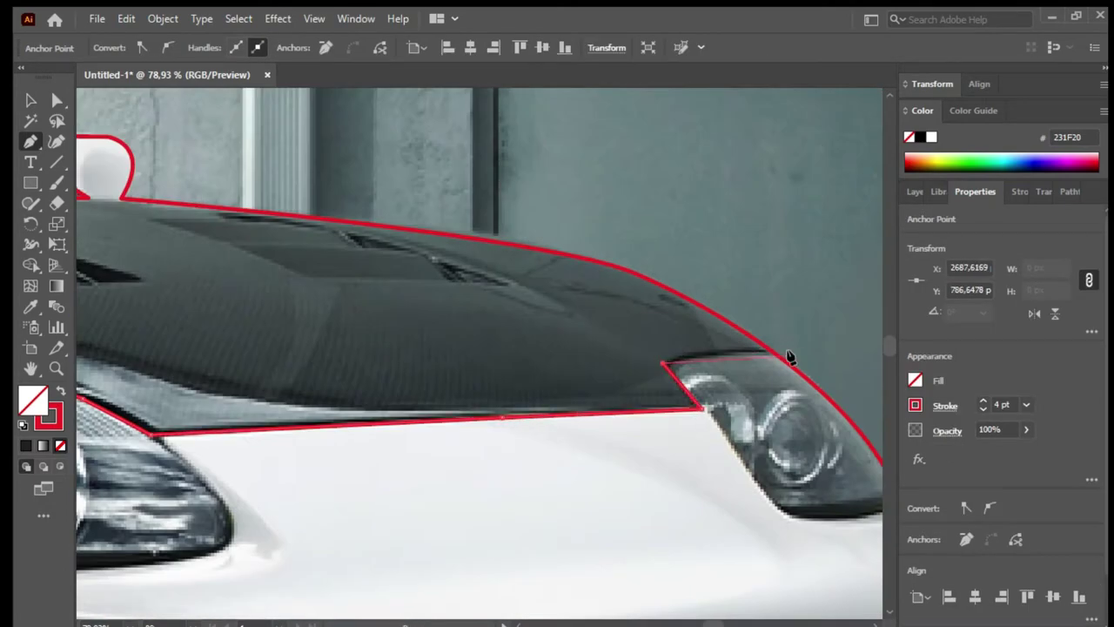
pyautogui.scroll(-2, 472, 293)
pyautogui.scroll(-1, 487, 331)
pyautogui.hscroll(-4, 787, 410)
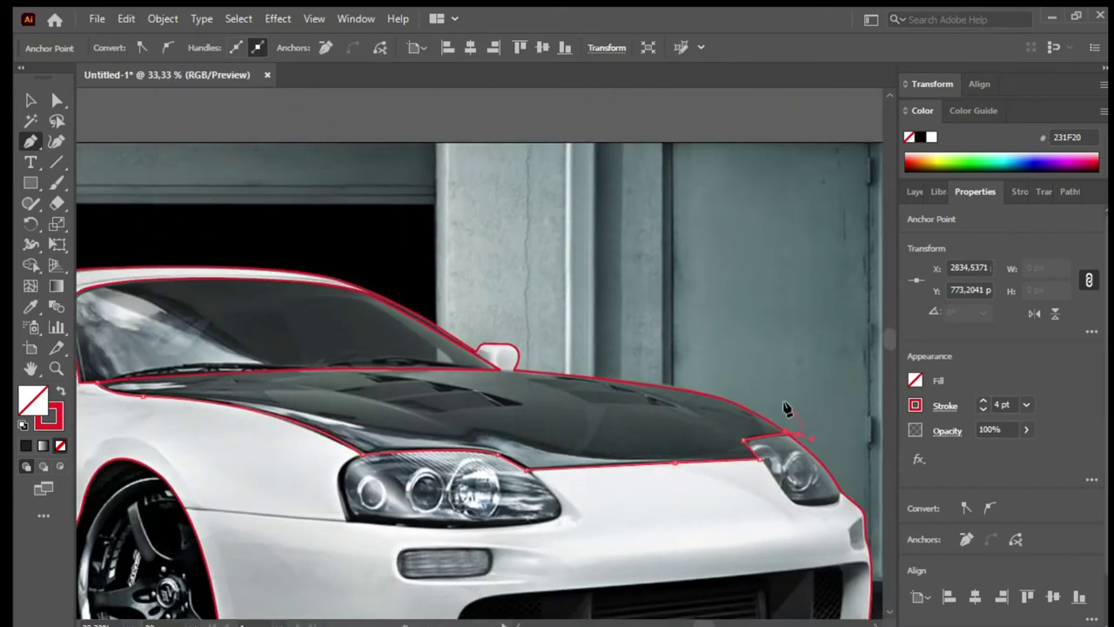
pyautogui.click(511, 369)
# Step: Inspect the new hood outline and nearby paths, then clear the selection
pyautogui.press('v')
pyautogui.click(268, 281)
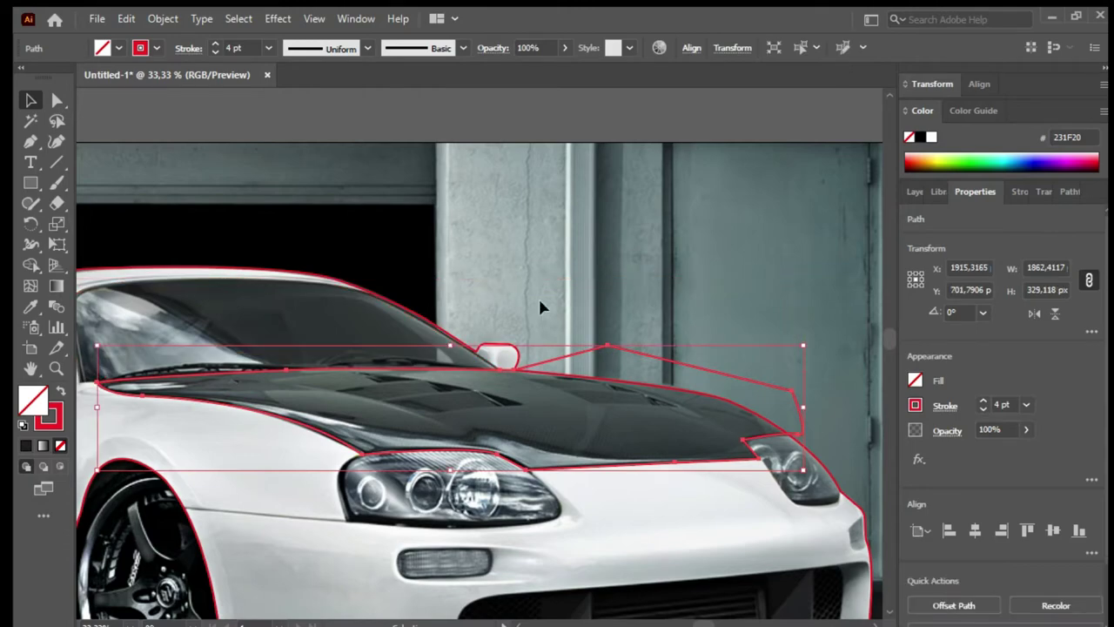
pyautogui.click(606, 466)
pyautogui.moveTo(606, 466); pyautogui.dragTo(687, 394)
pyautogui.press('v')
pyautogui.scroll(-2, 566, 336)
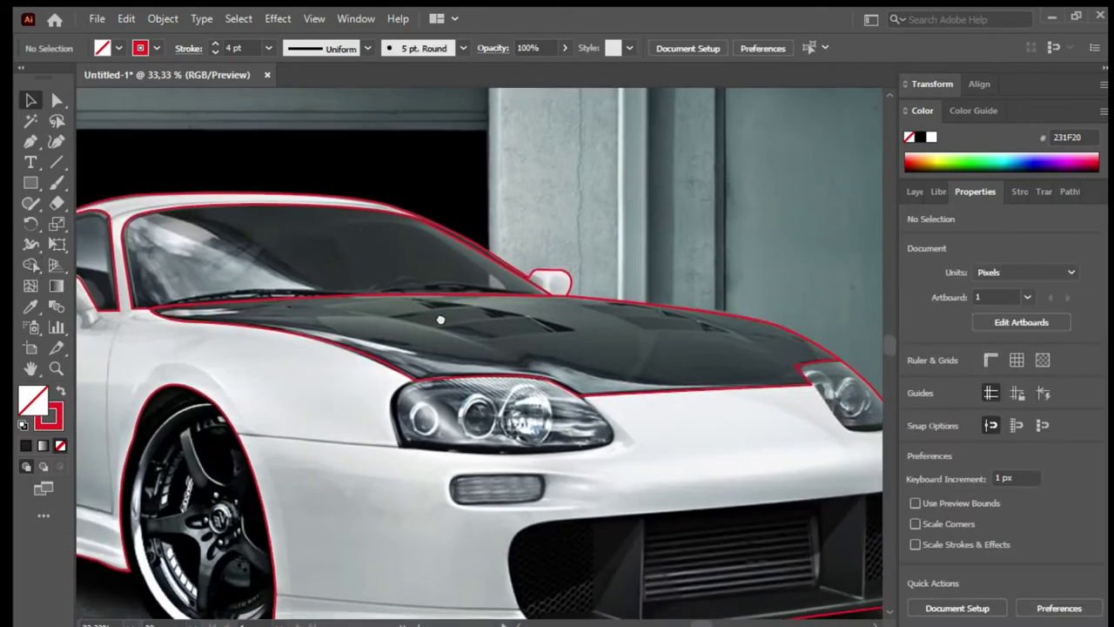
pyautogui.hscroll(-2, 457, 289)
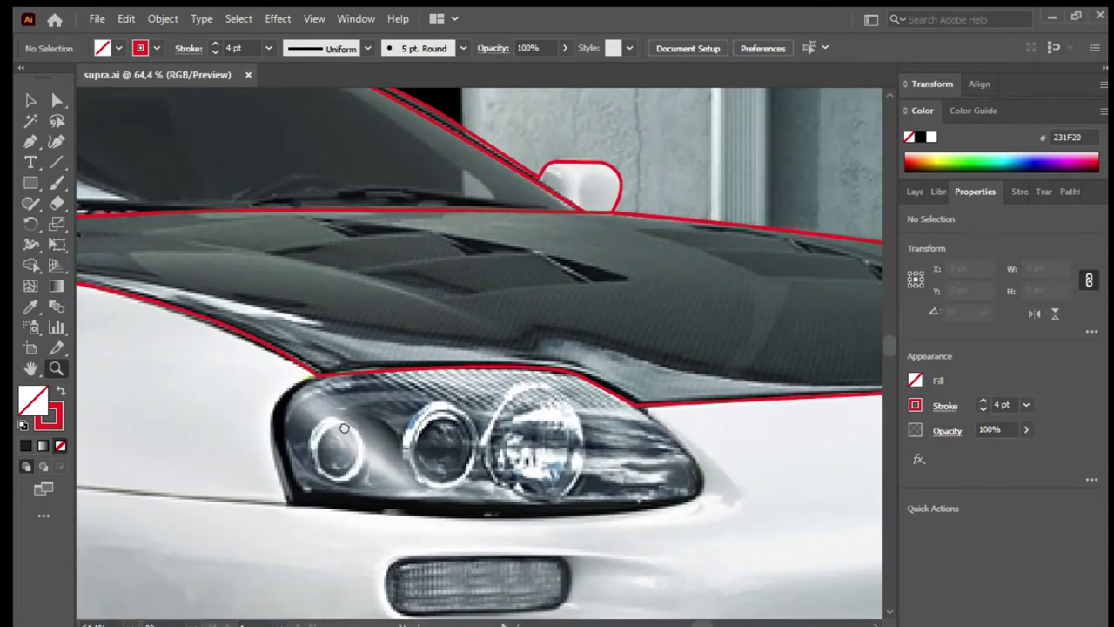
# Step: Trace a closed outline around the near headlight with curved points
pyautogui.press('p')
pyautogui.click(286, 503)
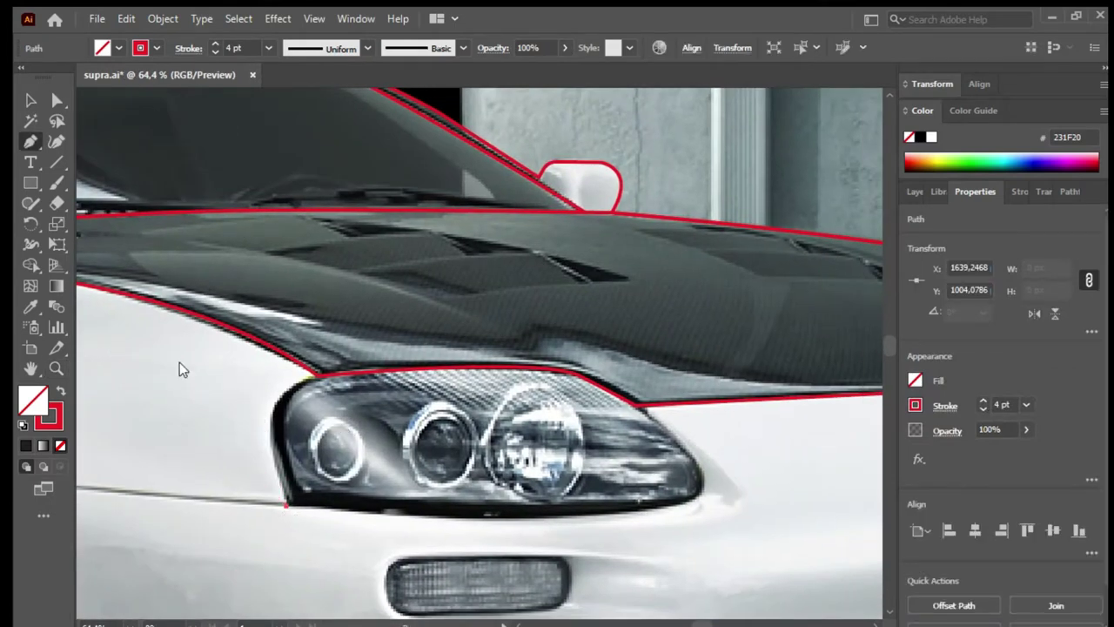
pyautogui.click(258, 399)
pyautogui.moveTo(315, 375); pyautogui.dragTo(355, 370)
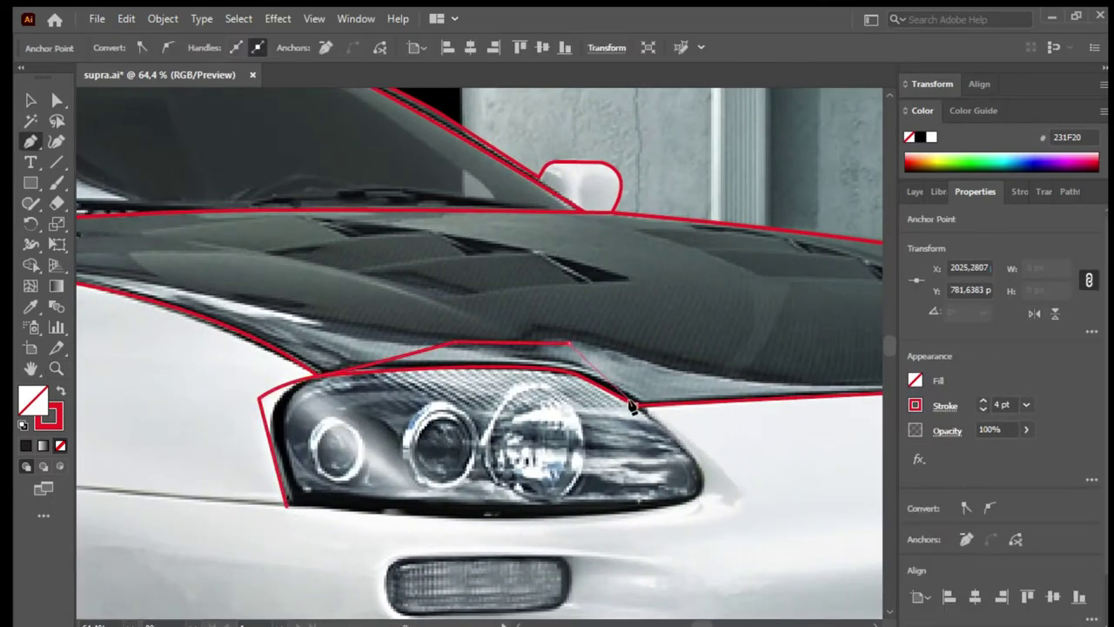
pyautogui.moveTo(578, 514); pyautogui.dragTo(482, 515)
pyautogui.press('v')
pyautogui.click(559, 373)
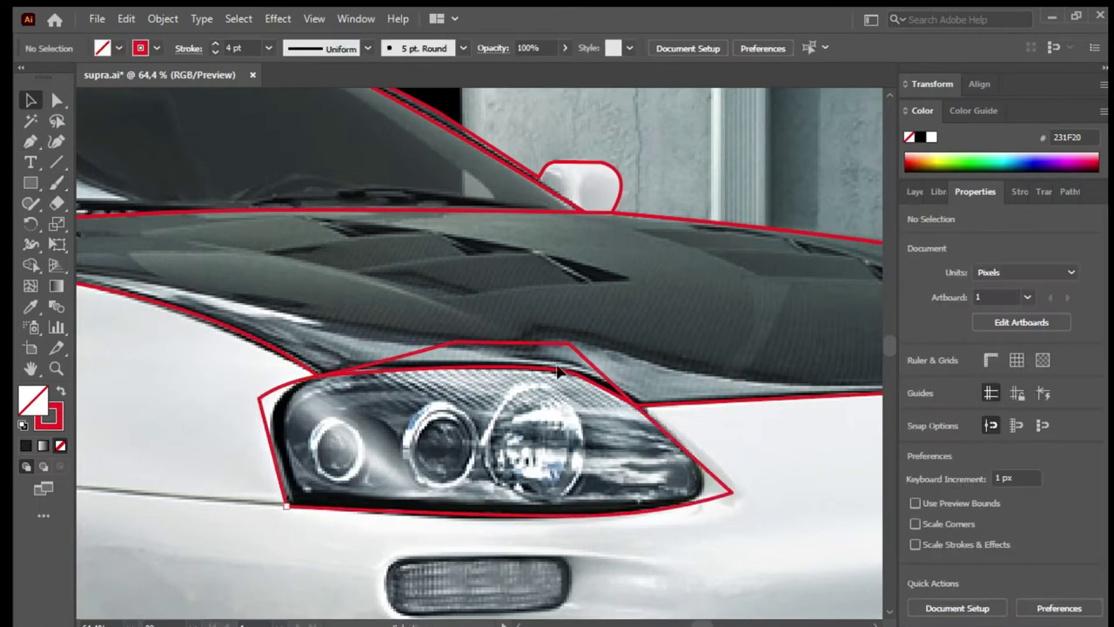
# Step: Round all the headlight outline's corners to follow the lamp's curves
pyautogui.click(264, 348)
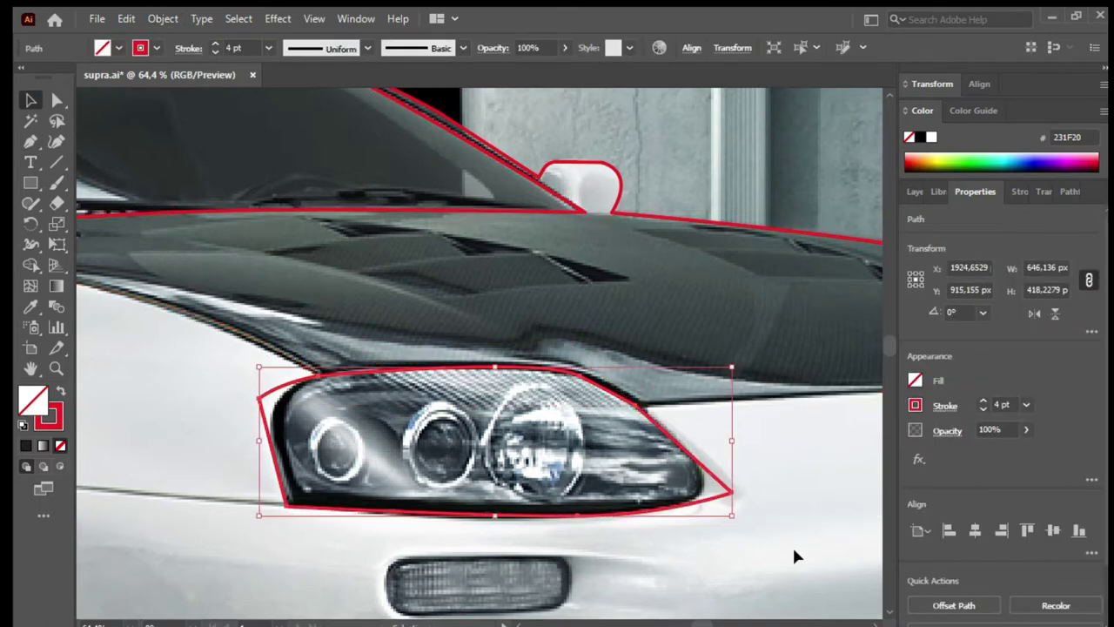
pyautogui.press('a')
pyautogui.moveTo(244, 357); pyautogui.dragTo(749, 523)
pyautogui.moveTo(484, 460); pyautogui.dragTo(217, 492)
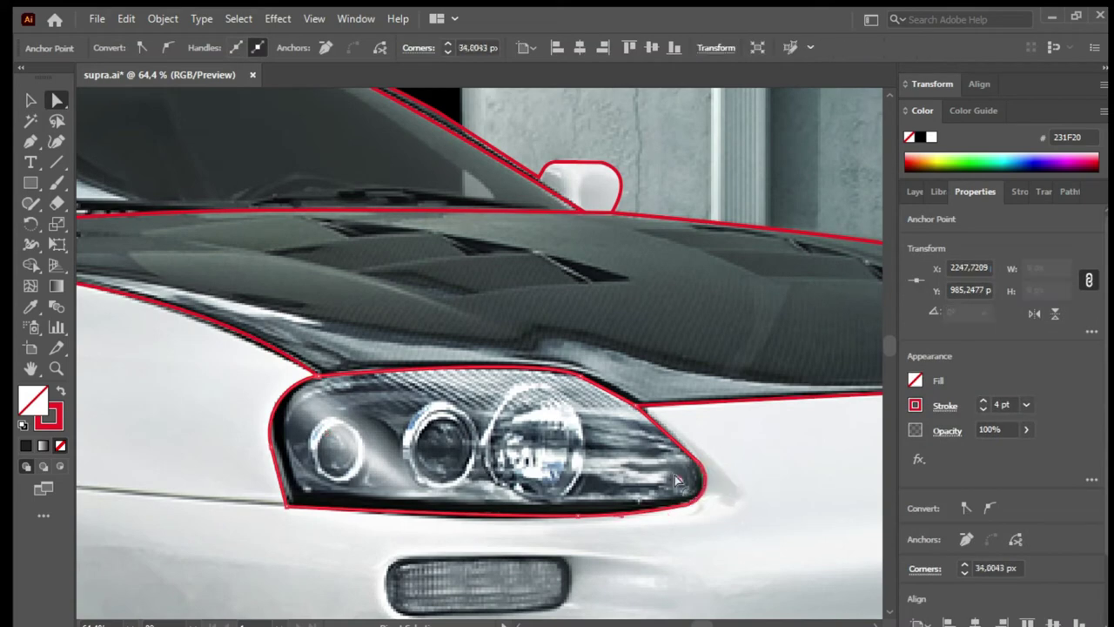
# Step: Pen-trace the far headlight's lower-left edge and bottom
pyautogui.press('v')
pyautogui.click(211, 450)
pyautogui.hscroll(10, 349, 461)
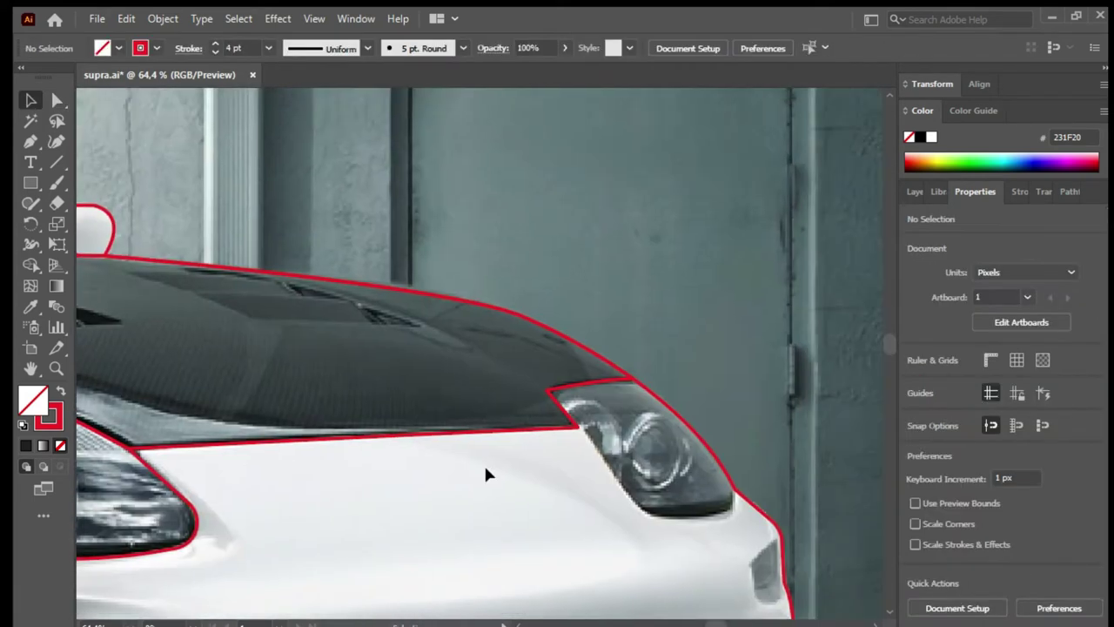
pyautogui.press('a')
pyautogui.click(575, 403)
pyautogui.press('p')
pyautogui.click(646, 520)
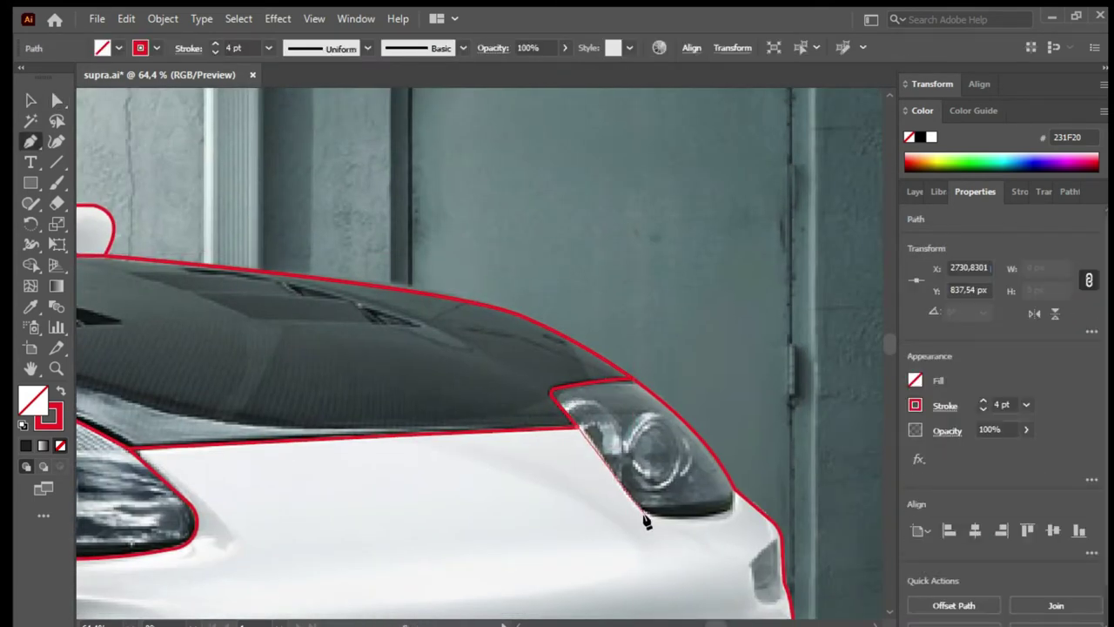
pyautogui.click(727, 512)
# Step: Delete the stray outer polygon drawn around the far headlight
pyautogui.press('v')
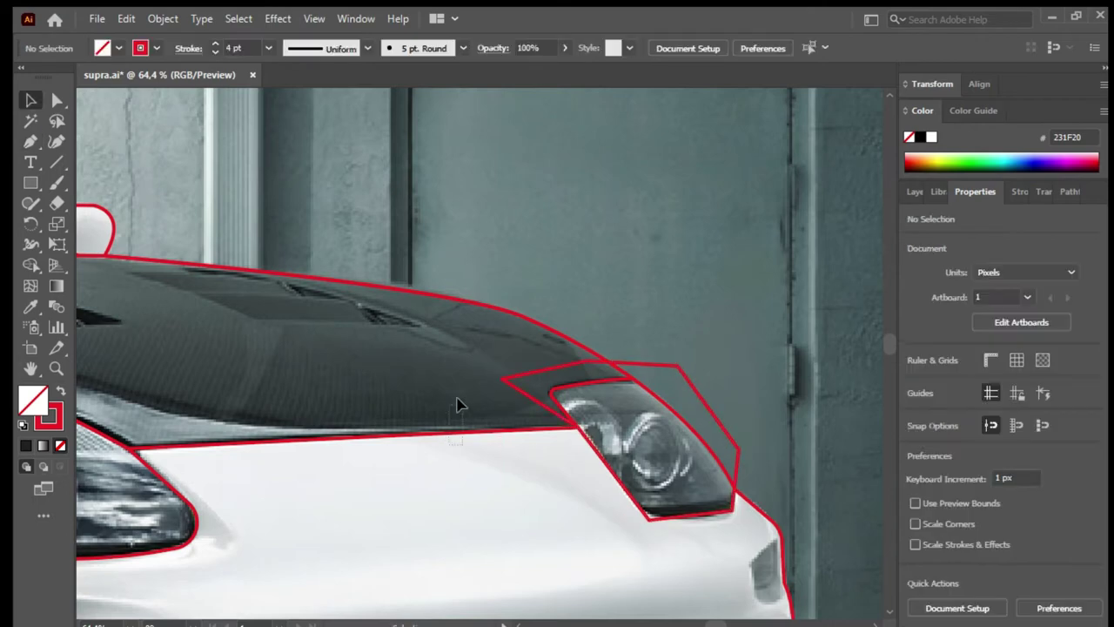
pyautogui.moveTo(398, 249); pyautogui.dragTo(702, 269)
pyautogui.click(685, 443)
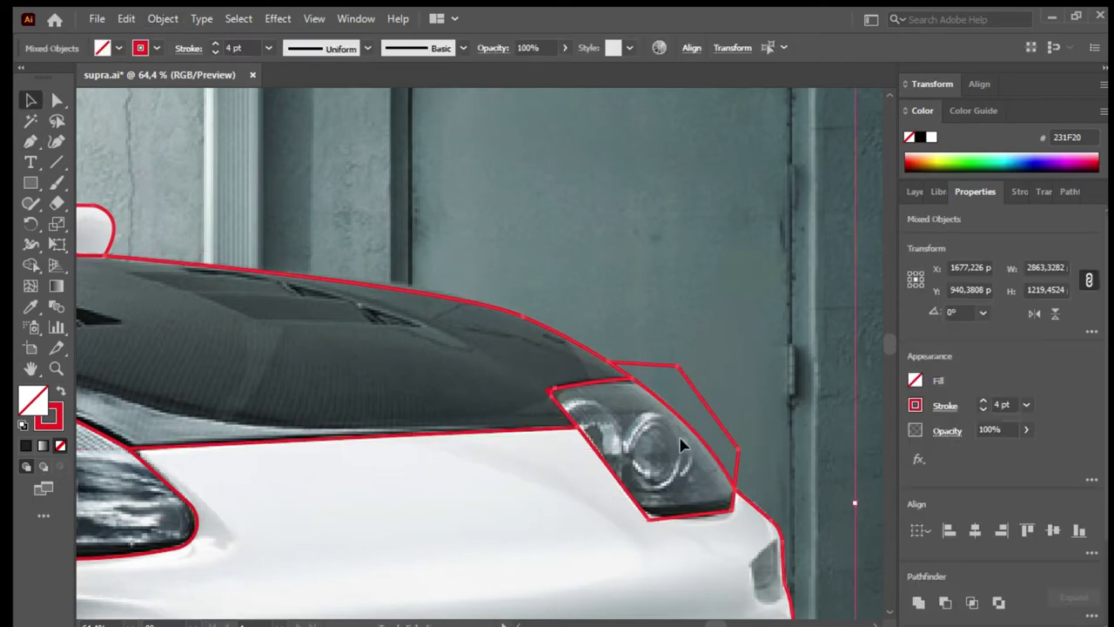
pyautogui.press('Delete')
# Step: Round the far headlight outline's corners with live corners, then fit the car in view
pyautogui.click(645, 518)
pyautogui.press('a')
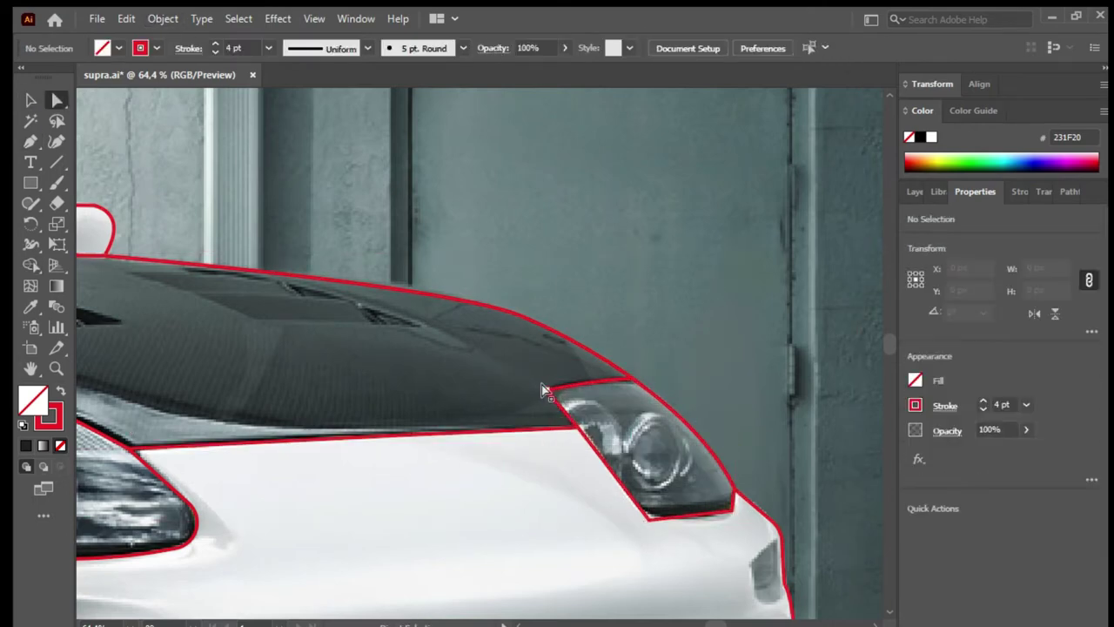
pyautogui.click(731, 510)
pyautogui.moveTo(726, 507); pyautogui.dragTo(719, 502)
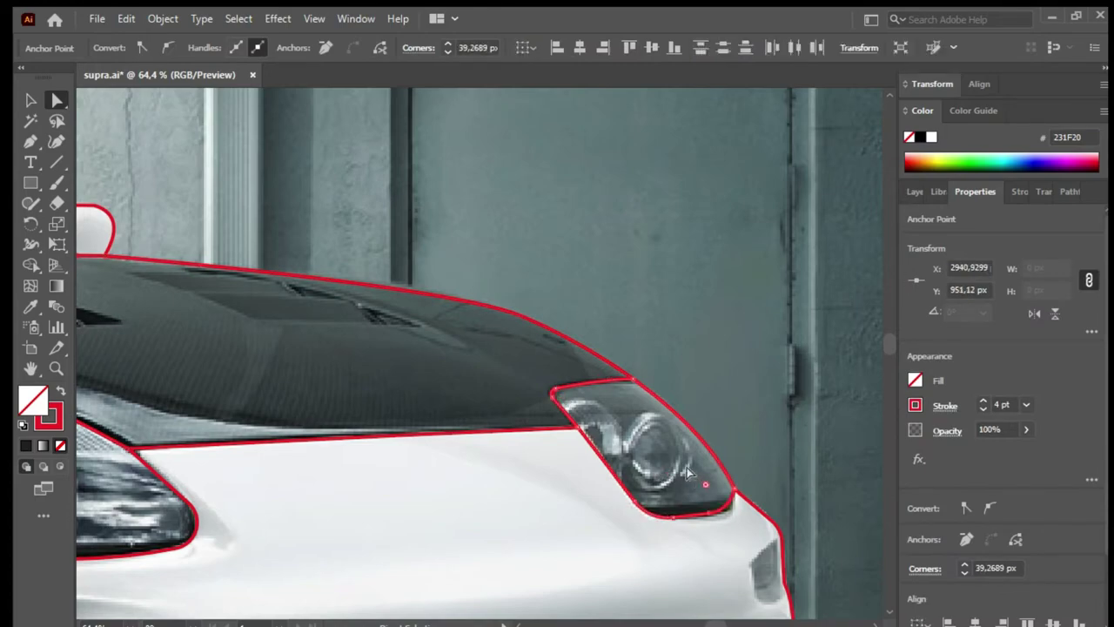
pyautogui.press('v')
pyautogui.click(705, 325)
pyautogui.hotkey('ctrl', '0')
# Step: Draw a rectangle around the side marker light
pyautogui.scroll(2, 535, 349)
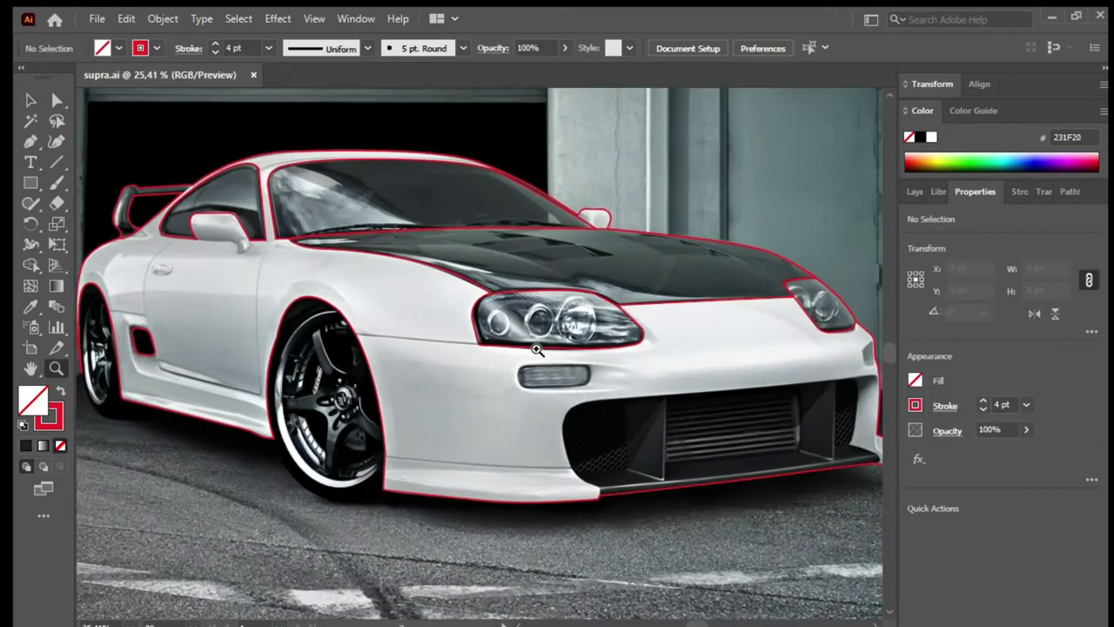
pyautogui.scroll(2, 447, 423)
pyautogui.press('m')
pyautogui.moveTo(220, 369); pyautogui.dragTo(433, 436)
pyautogui.press('v')
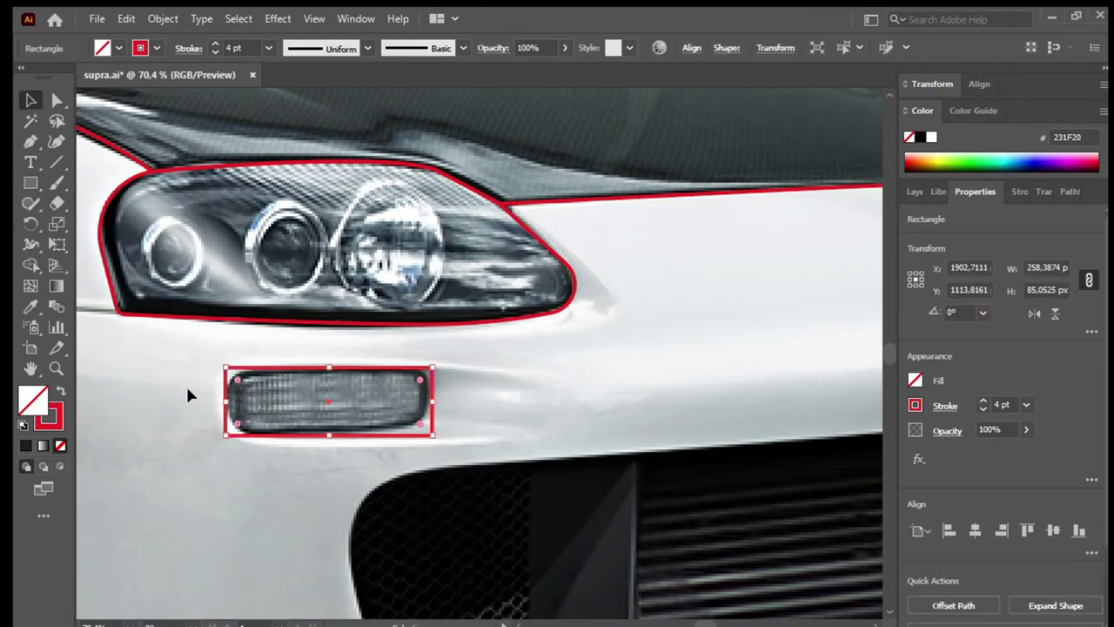
# Step: Round the marker rectangle's corners with live corners
pyautogui.press('a')
pyautogui.press('e')
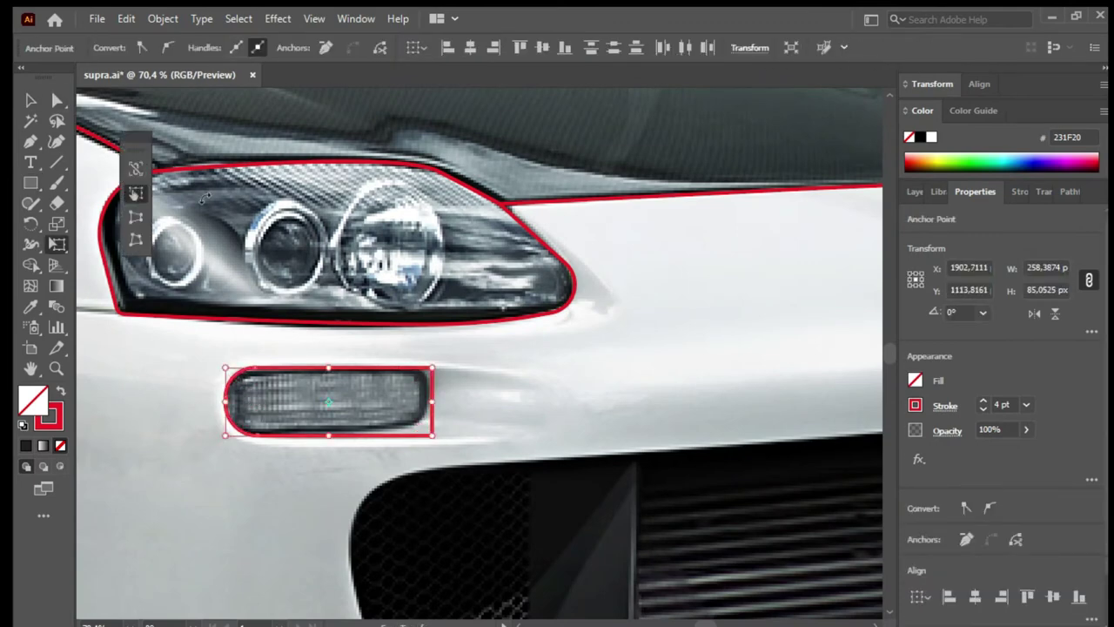
pyautogui.press('a')
pyautogui.moveTo(445, 400); pyautogui.dragTo(400, 387)
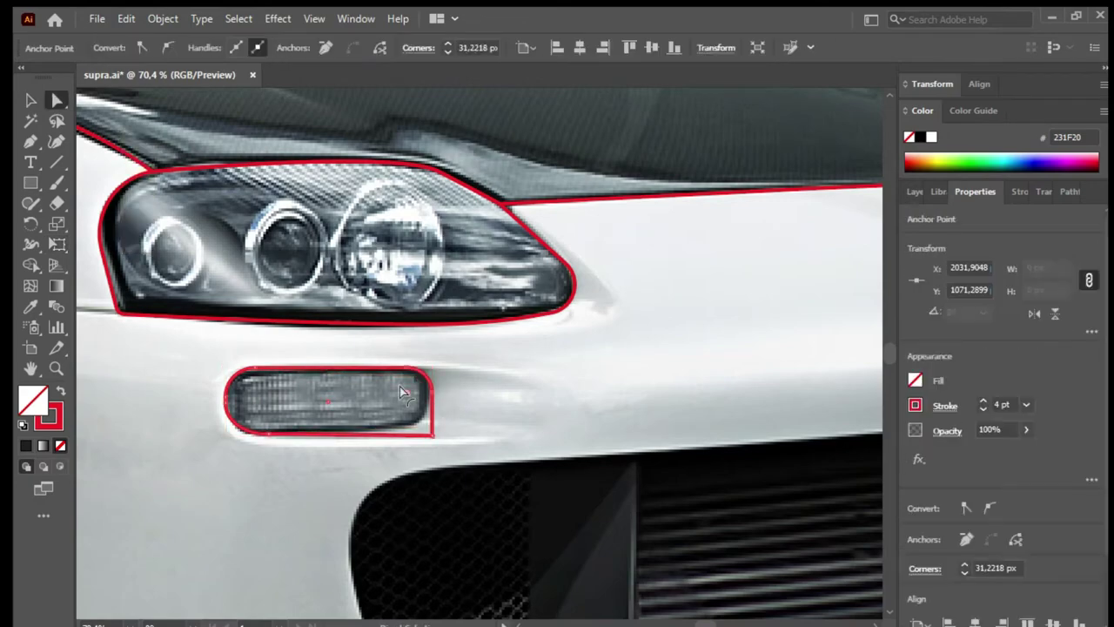
# Step: Tilt the marker shape's bottom-right corner with Free Transform to fit the lamp
pyautogui.press('v')
pyautogui.press('e')
pyautogui.moveTo(433, 435); pyautogui.dragTo(435, 420)
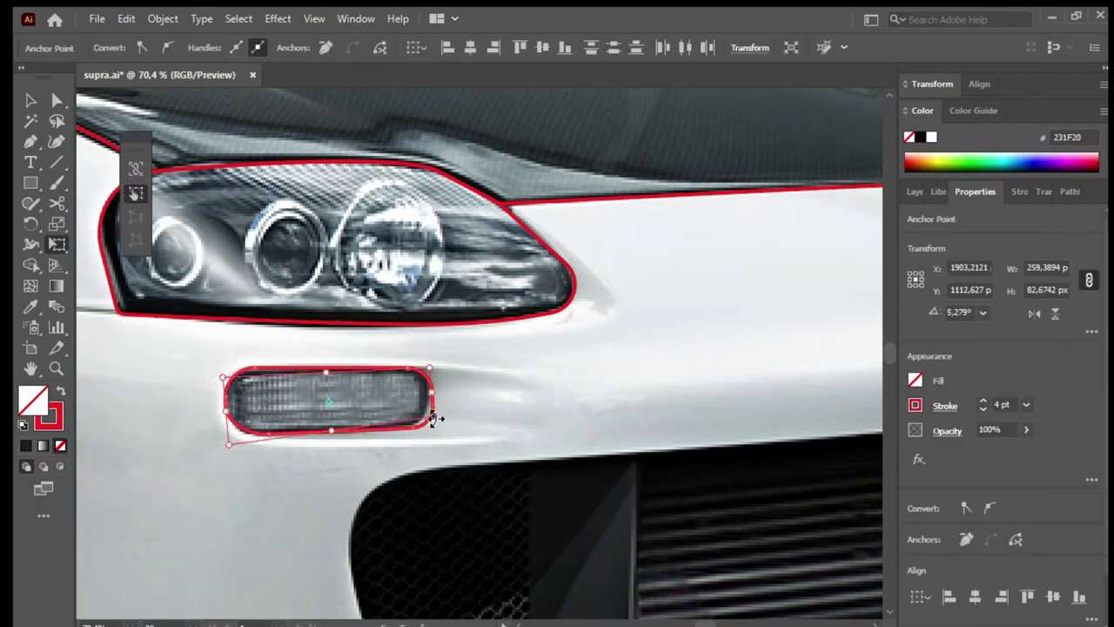
pyautogui.press('v')
pyautogui.click(475, 418)
pyautogui.hotkey('ctrl', '0')
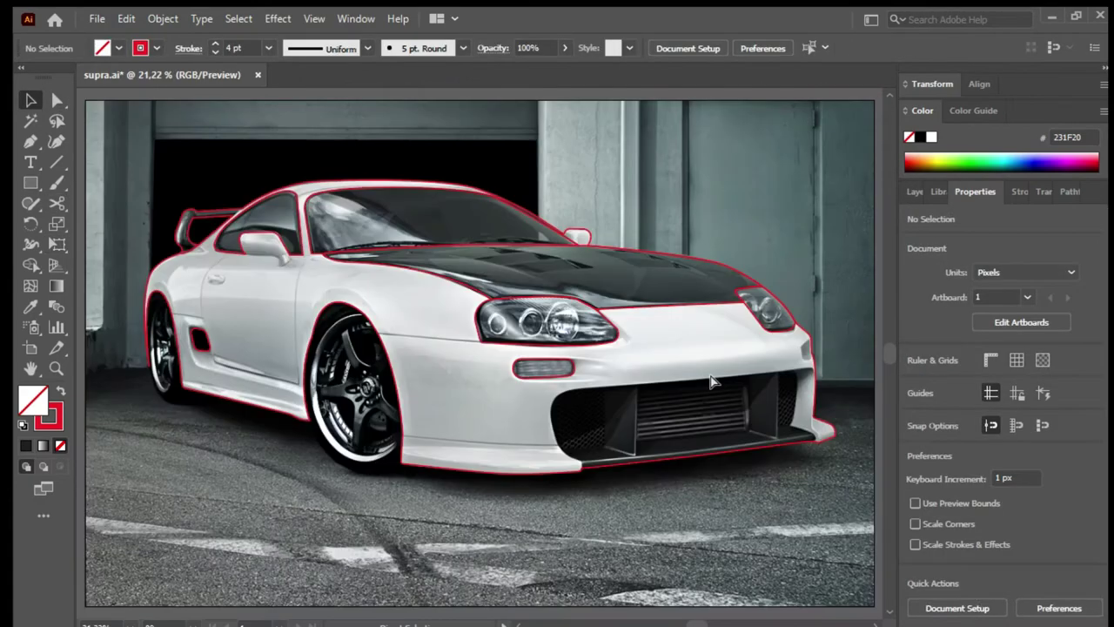
pyautogui.scroll(3, 711, 382)
# Step: Outline the front corner marker with a curved pen path
pyautogui.scroll(3, 635, 403)
pyautogui.press('p')
pyautogui.click(581, 382)
pyautogui.click(537, 418)
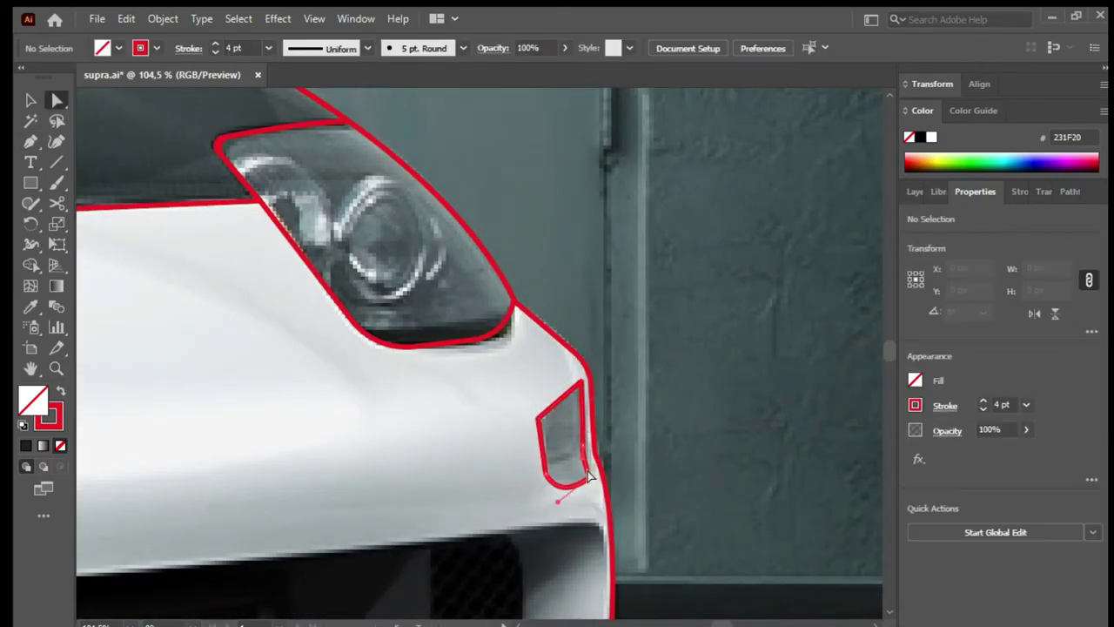
pyautogui.moveTo(566, 474); pyautogui.dragTo(563, 455)
pyautogui.press('v')
pyautogui.hotkey('ctrl', '0')
# Step: Trace the bumper's top intake edge out to its right corner
pyautogui.scroll(1, 677, 439)
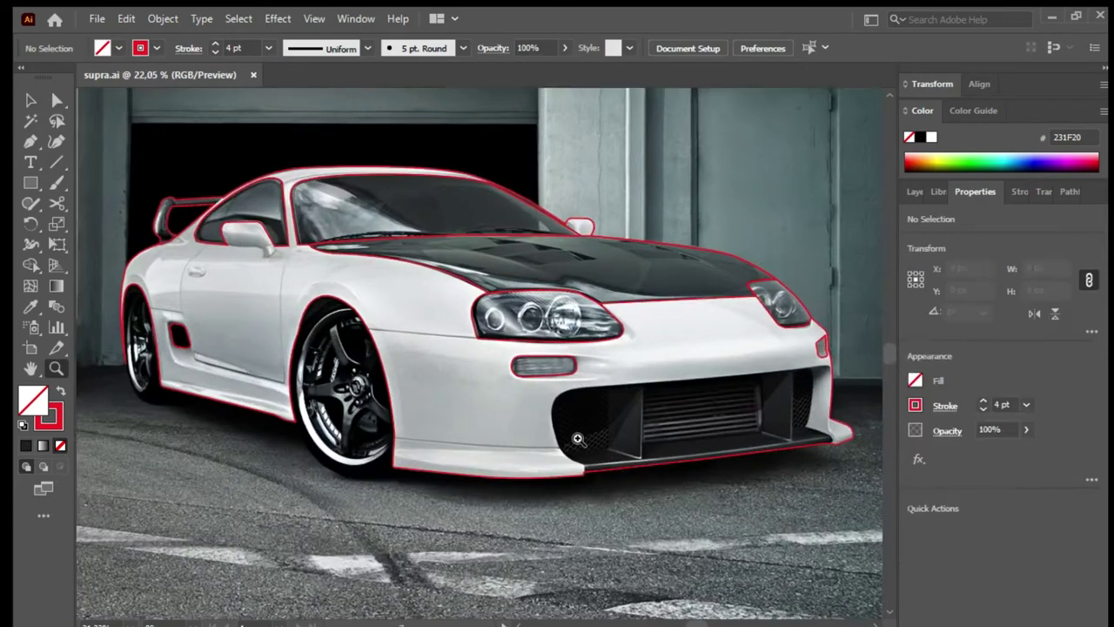
pyautogui.scroll(3, 677, 439)
pyautogui.press('p')
pyautogui.click(409, 507)
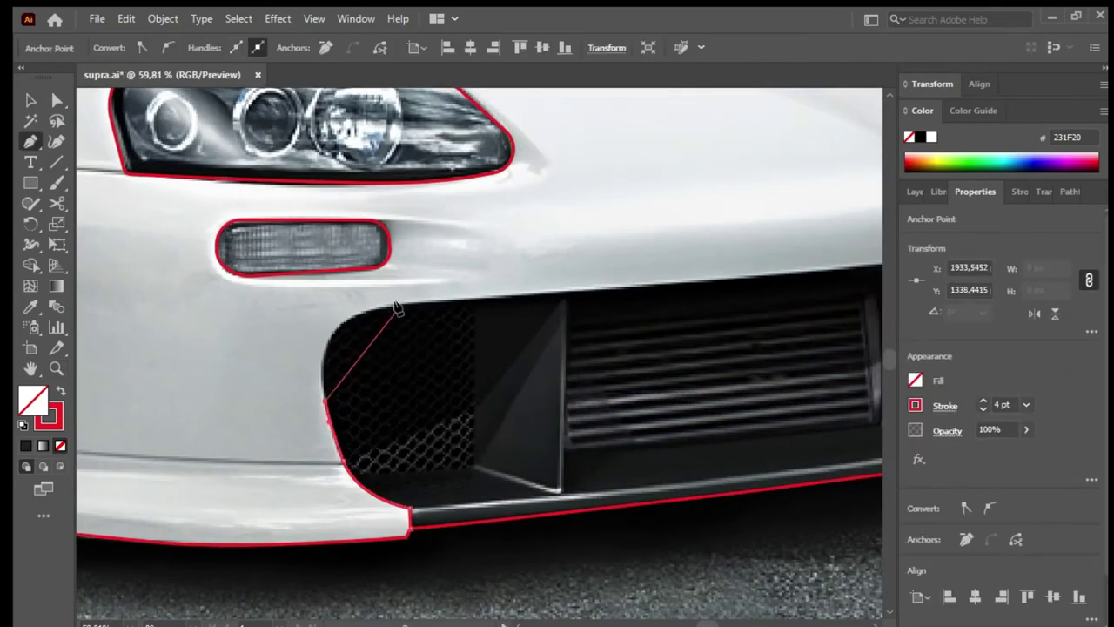
pyautogui.hscroll(5, 705, 301)
pyautogui.click(700, 255)
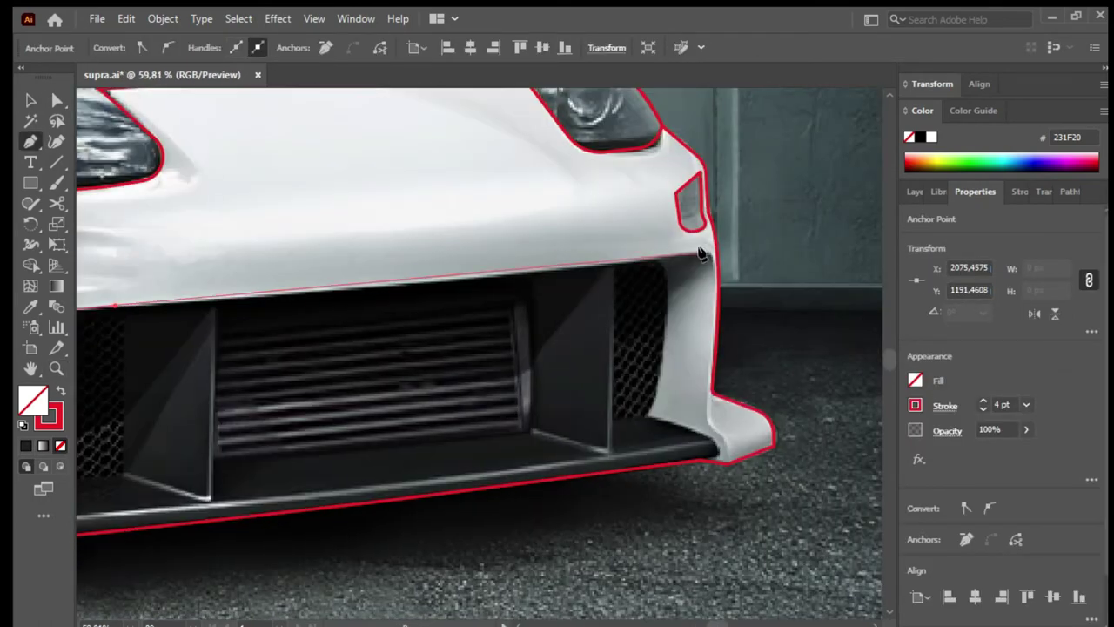
pyautogui.click(707, 254)
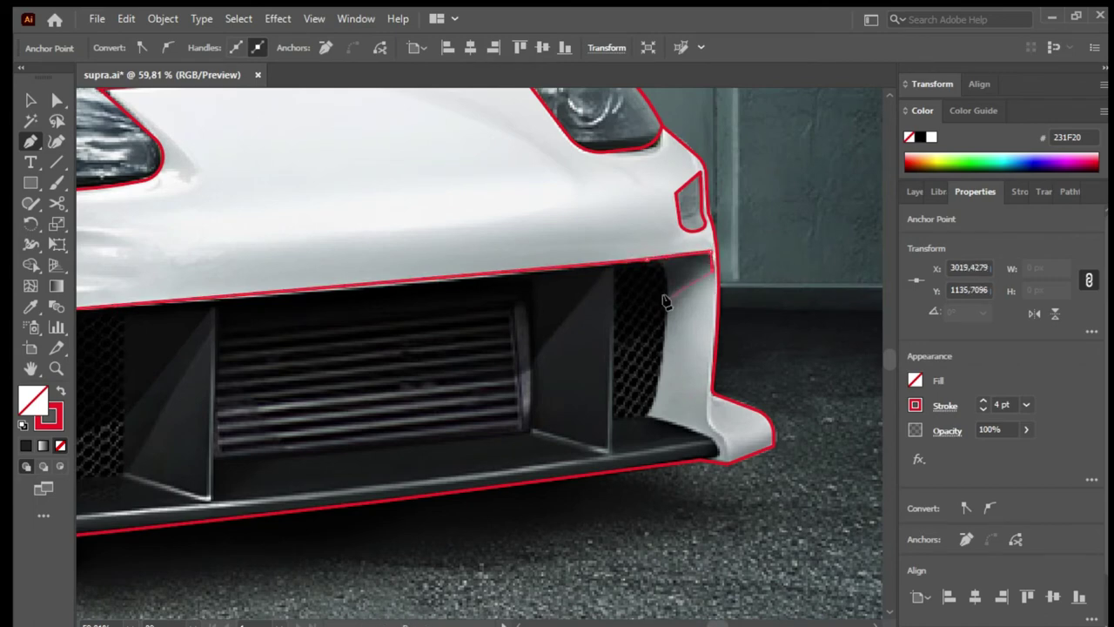
# Step: Trace the bumper's lower lip and close the path
pyautogui.hscroll(-5, 707, 459)
pyautogui.click(418, 493)
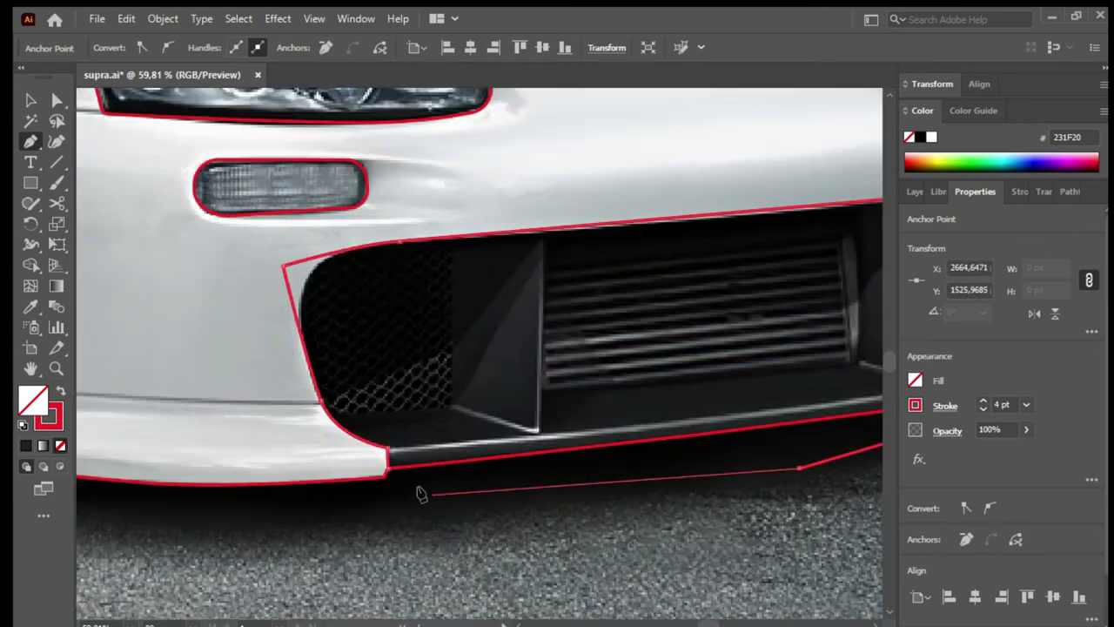
pyautogui.click(281, 490)
pyautogui.click(391, 455)
pyautogui.press('a')
pyautogui.click(280, 270)
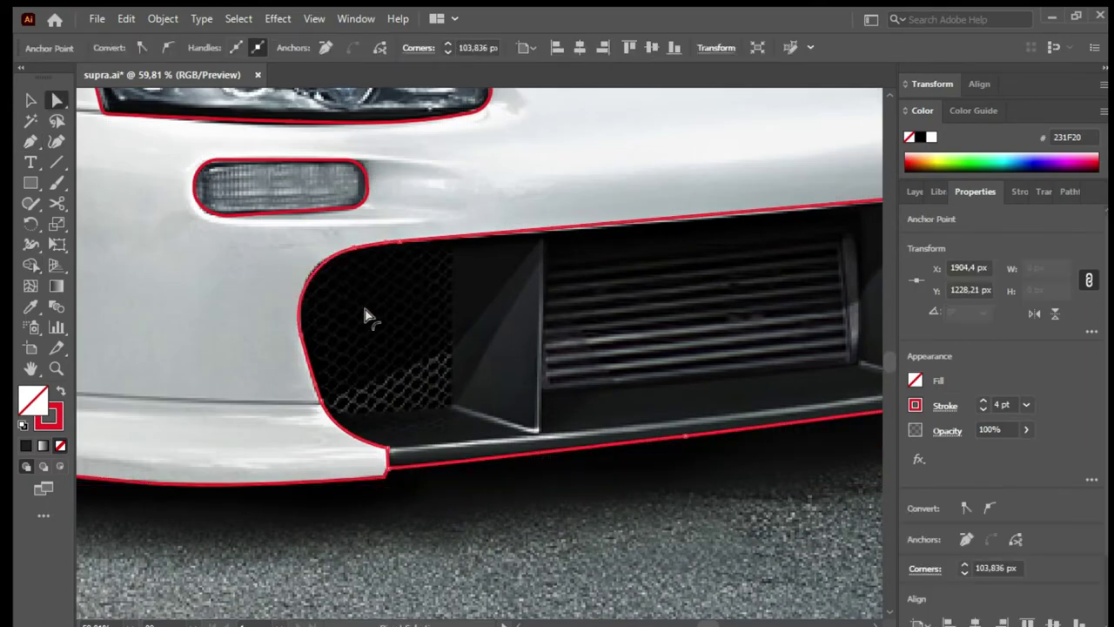
# Step: Check the bumper path's corner anchors and fit the whole car in view
pyautogui.hscroll(6, 570, 346)
pyautogui.click(569, 346)
pyautogui.click(592, 430)
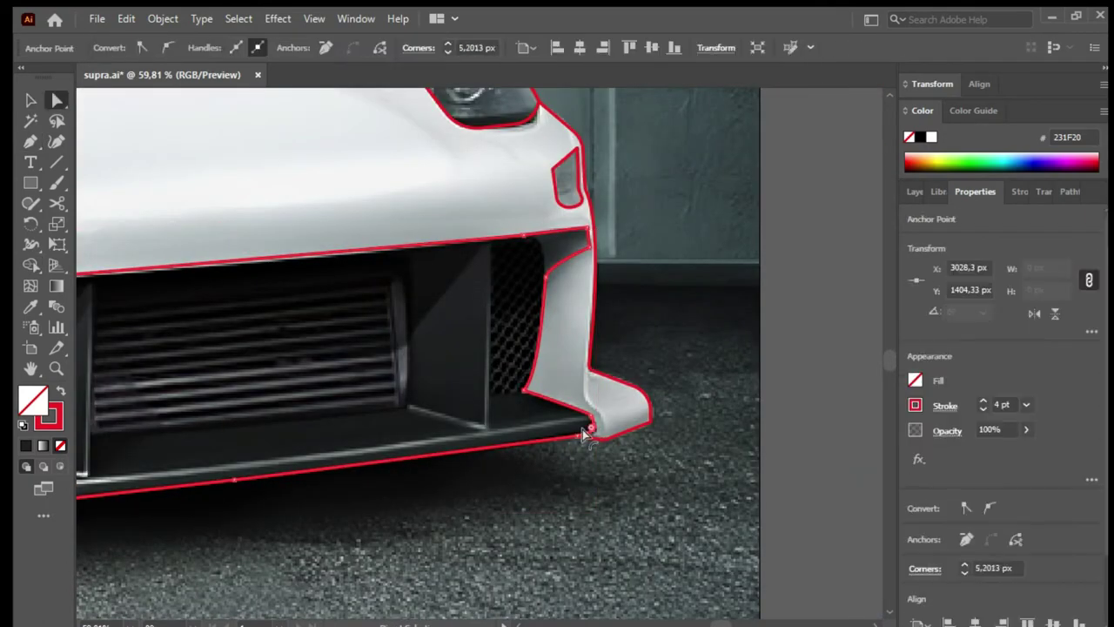
pyautogui.press('v')
pyautogui.click(561, 459)
pyautogui.hotkey('ctrl', '0')
pyautogui.scroll(3, 304, 357)
# Step: Pen-trace the door seam up to the window junction
pyautogui.scroll(1, 385, 380)
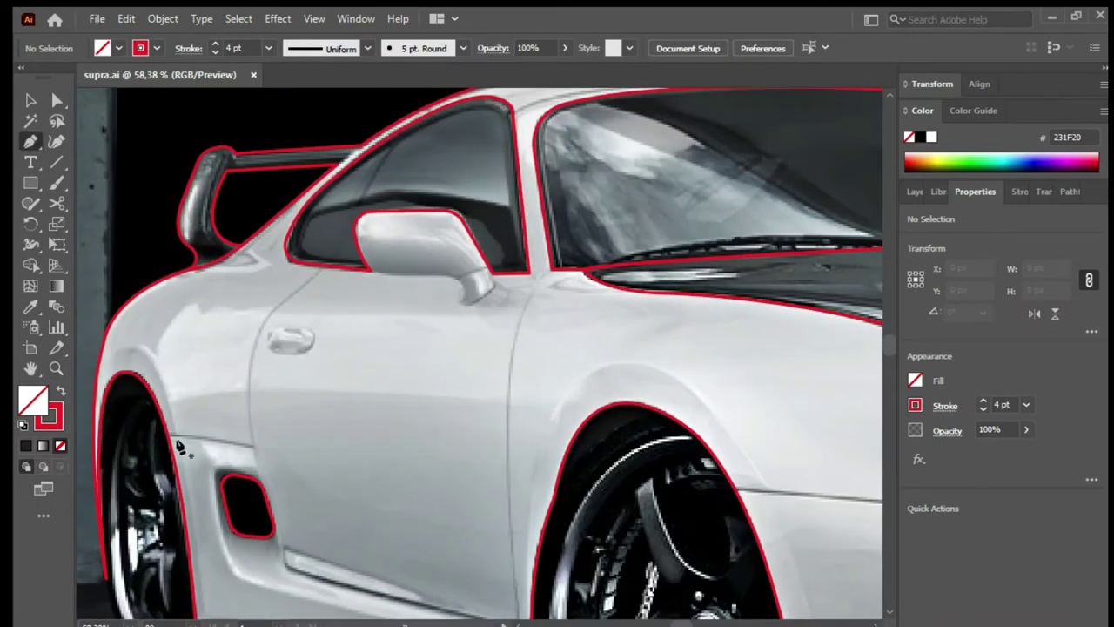
pyautogui.click(167, 434)
pyautogui.press('p')
pyautogui.click(309, 273)
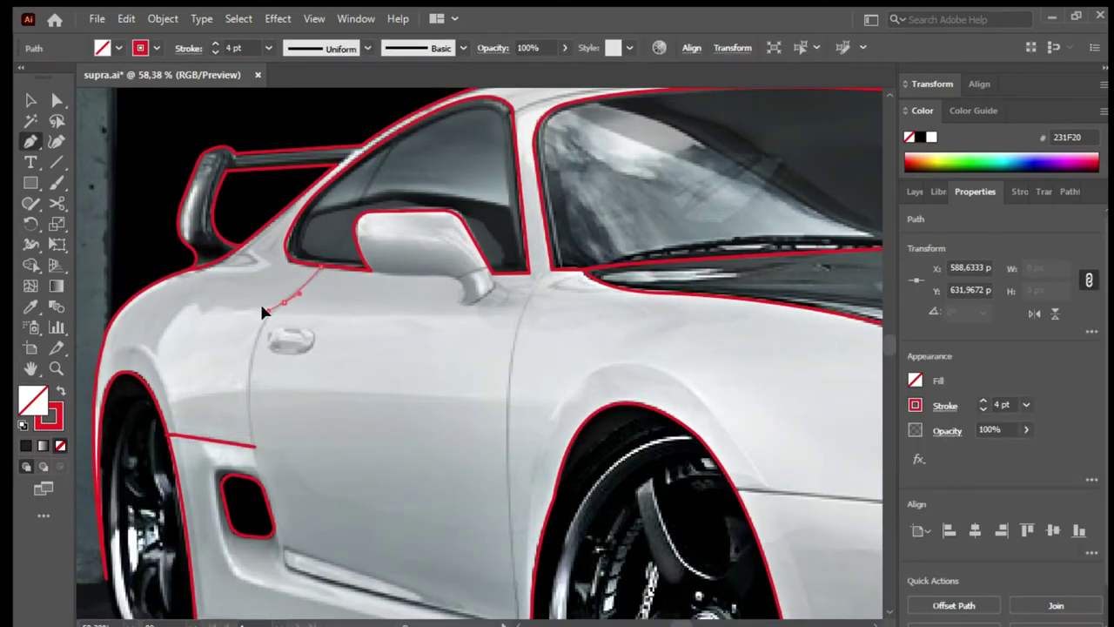
pyautogui.scroll(-3, 259, 309)
pyautogui.scroll(-1, 256, 442)
pyautogui.moveTo(259, 383)
pyautogui.mouseDown()
pyautogui.moveTo(313, 588)
pyautogui.moveTo(280, 445)
pyautogui.mouseUp()
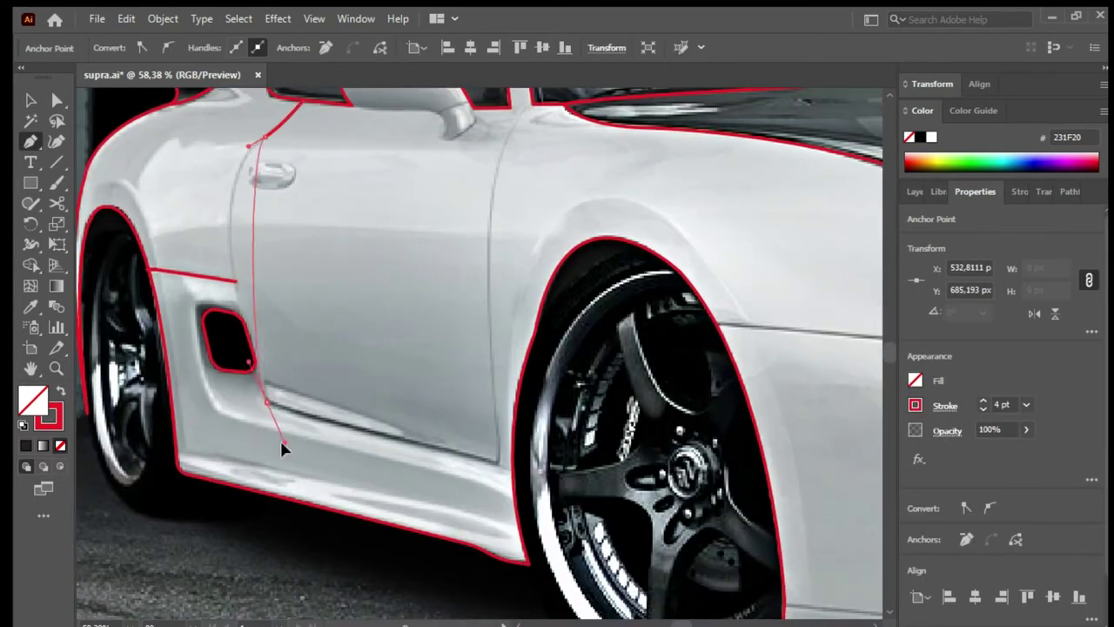
pyautogui.scroll(4, 491, 410)
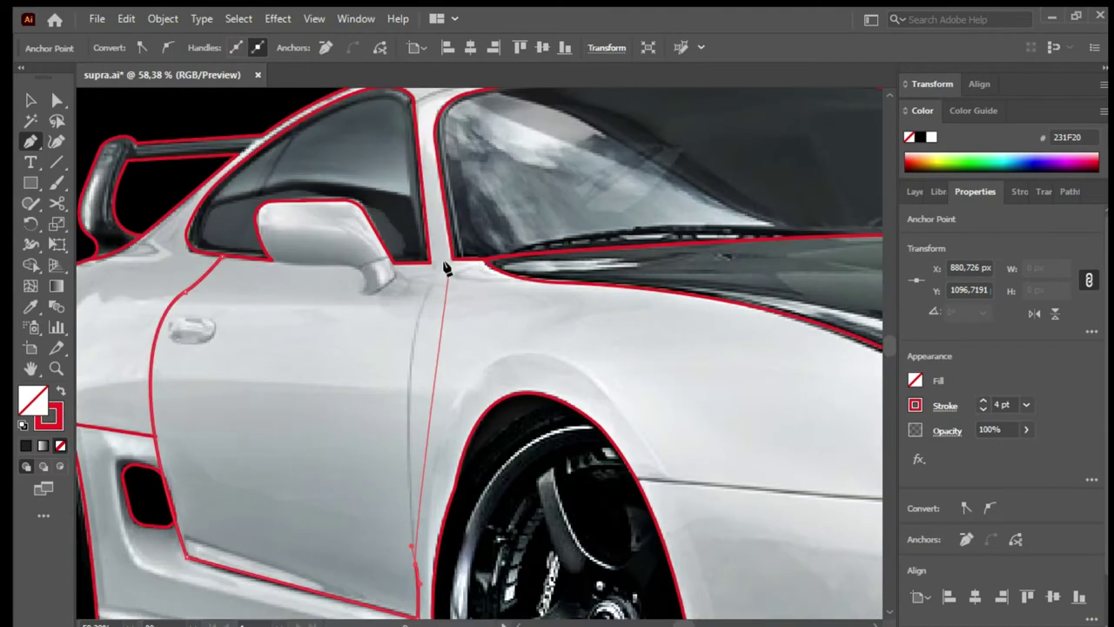
pyautogui.click(447, 266)
pyautogui.keyDown('ctrl'); pyautogui.click(311, 238); pyautogui.keyUp('ctrl')
# Step: Outline the side mirror's base with a closed pen path
pyautogui.scroll(3, 311, 239)
pyautogui.click(479, 289)
pyautogui.click(488, 315)
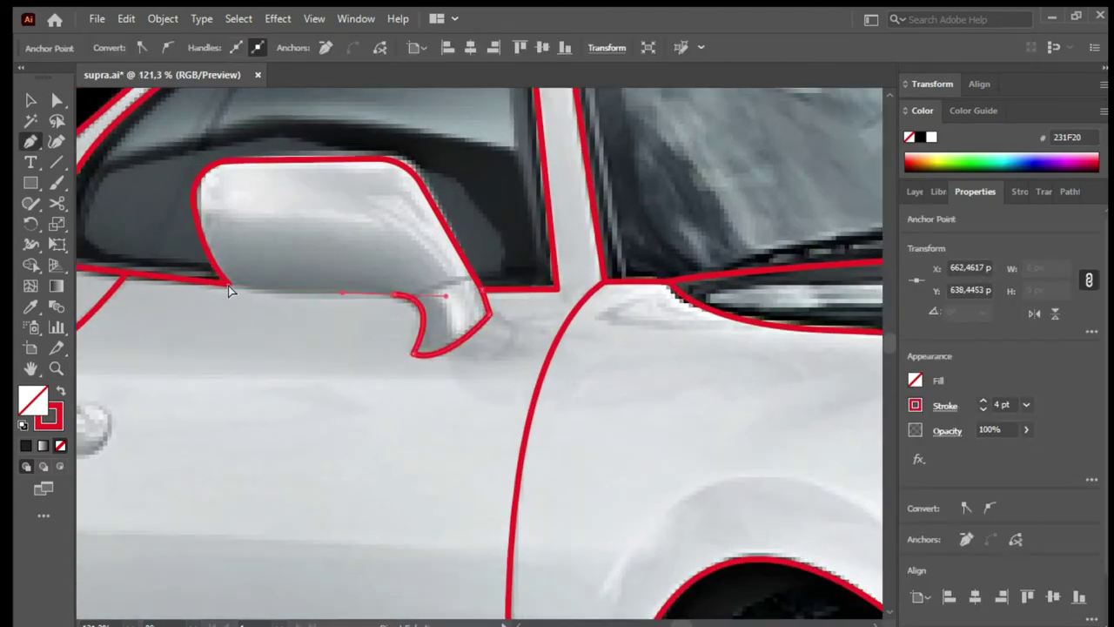
pyautogui.click(231, 291)
pyautogui.press('v')
pyautogui.click(373, 331)
pyautogui.click(462, 273)
pyautogui.click(458, 348)
# Step: Draw a rounded rectangle outline around the door handle
pyautogui.hotkey('ctrl', '-')
pyautogui.hotkey('ctrl', '-')
pyautogui.hotkey('ctrl', '-')
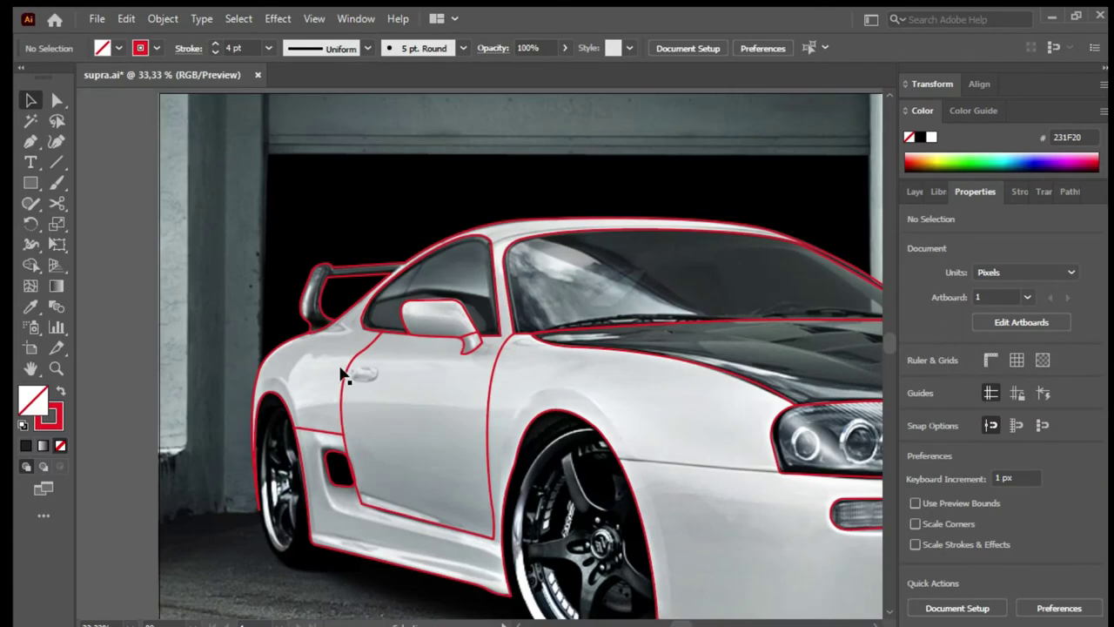
pyautogui.scroll(5, 342, 374)
pyautogui.scroll(1, 374, 365)
pyautogui.press('m')
pyautogui.moveTo(373, 366)
pyautogui.mouseDown()
pyautogui.moveTo(496, 436)
pyautogui.moveTo(436, 405)
pyautogui.mouseUp()
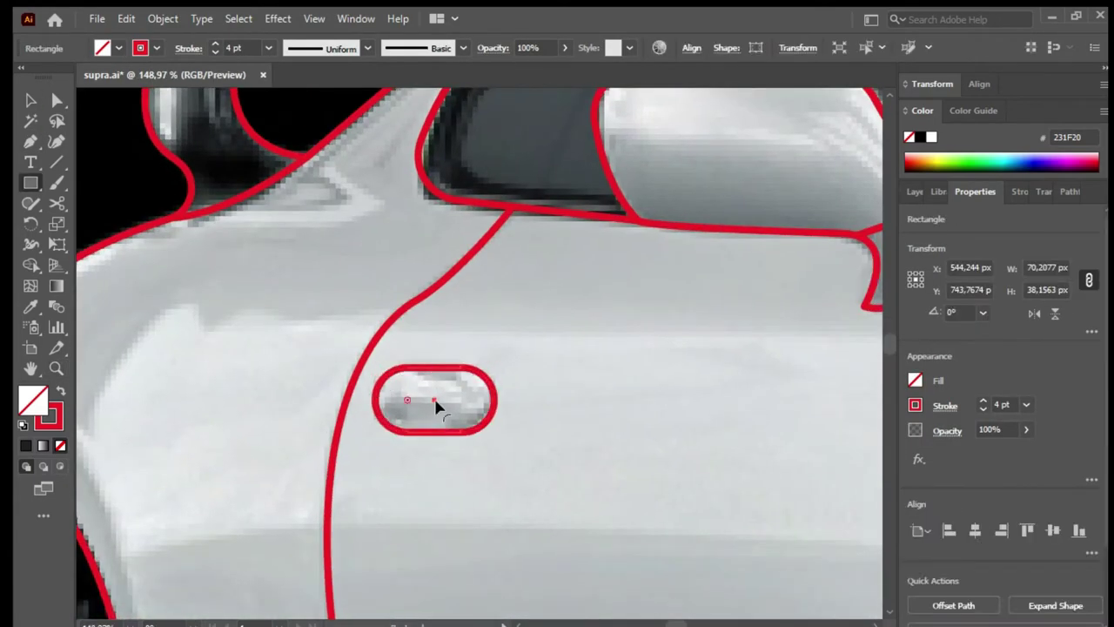
pyautogui.press('v')
pyautogui.moveTo(497, 435); pyautogui.dragTo(498, 403)
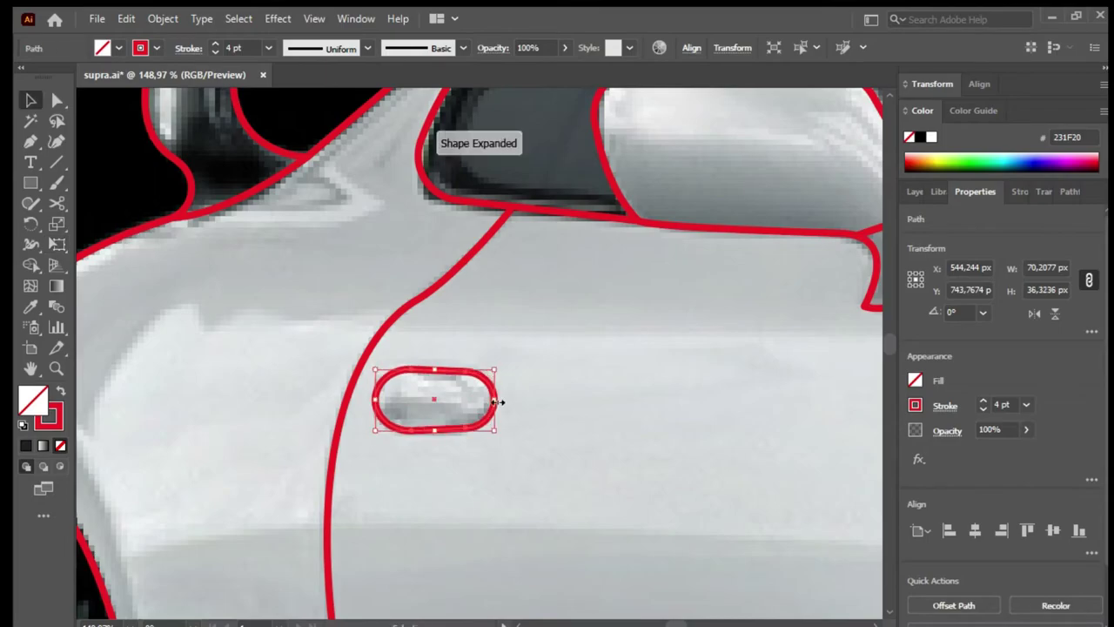
pyautogui.click(526, 395)
pyautogui.hotkey('ctrl', '0')
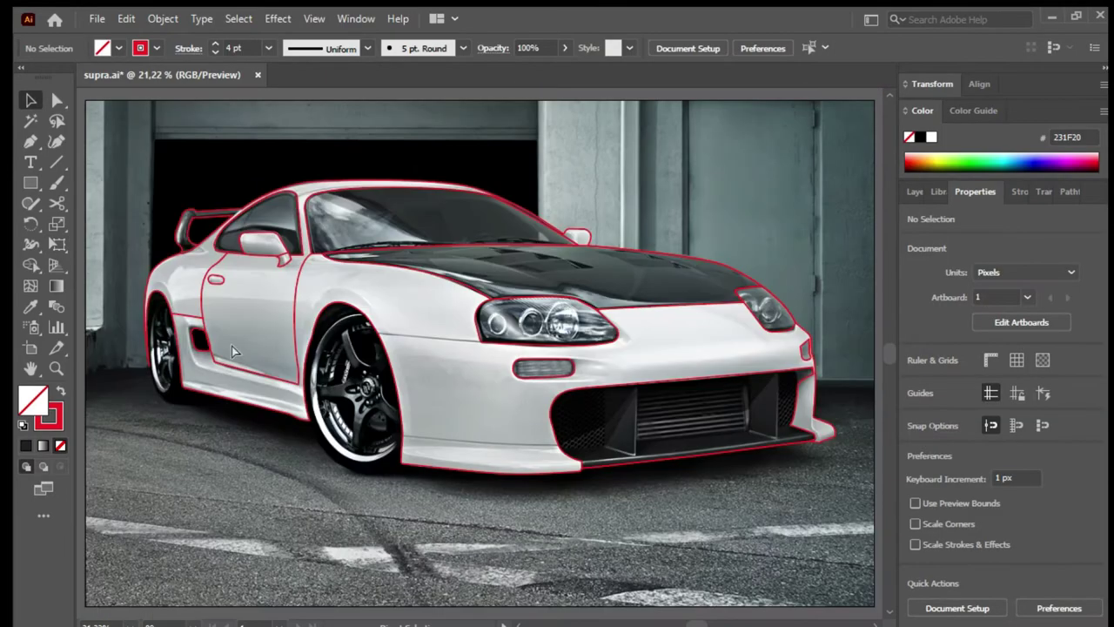
pyautogui.scroll(5, 447, 453)
# Step: Draw a two-point line for the side vent surround
pyautogui.scroll(-2, 316, 423)
pyautogui.scroll(3, 269, 478)
pyautogui.press('p')
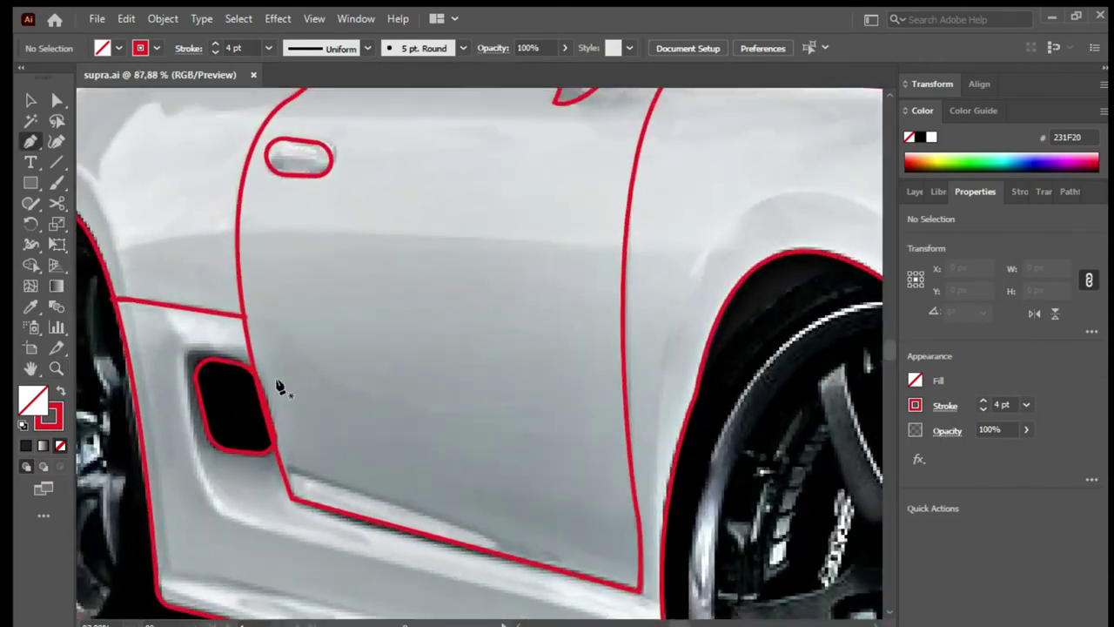
pyautogui.click(247, 351)
pyautogui.click(198, 346)
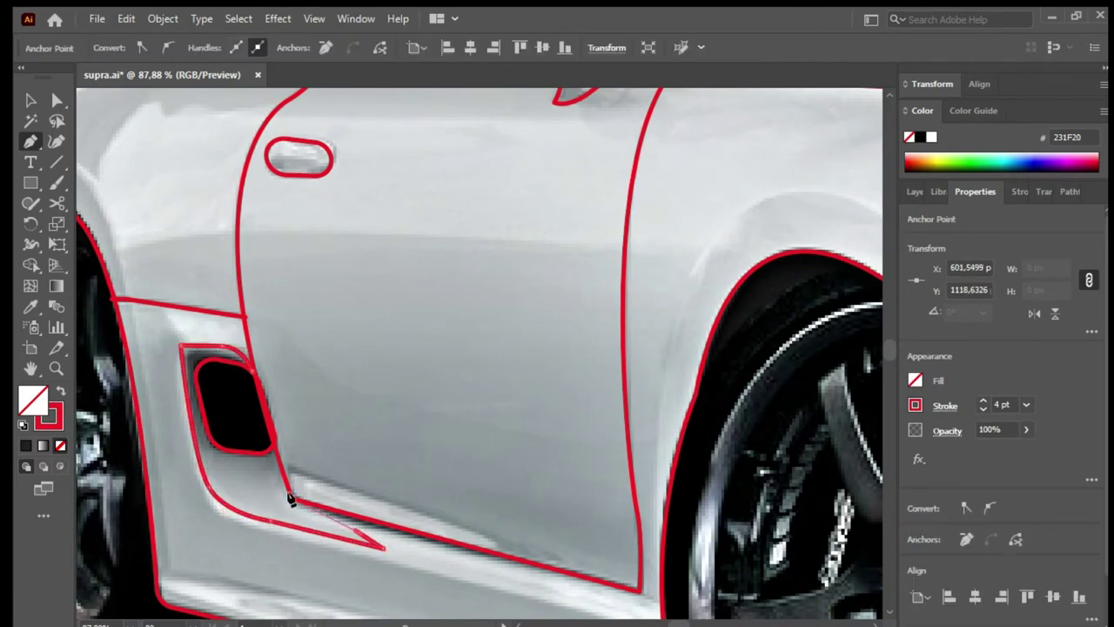
pyautogui.keyDown('ctrl'); pyautogui.click(251, 373); pyautogui.keyUp('ctrl')
# Step: Draw the sill line along the bottom of the door
pyautogui.moveTo(283, 461); pyautogui.dragTo(248, 409)
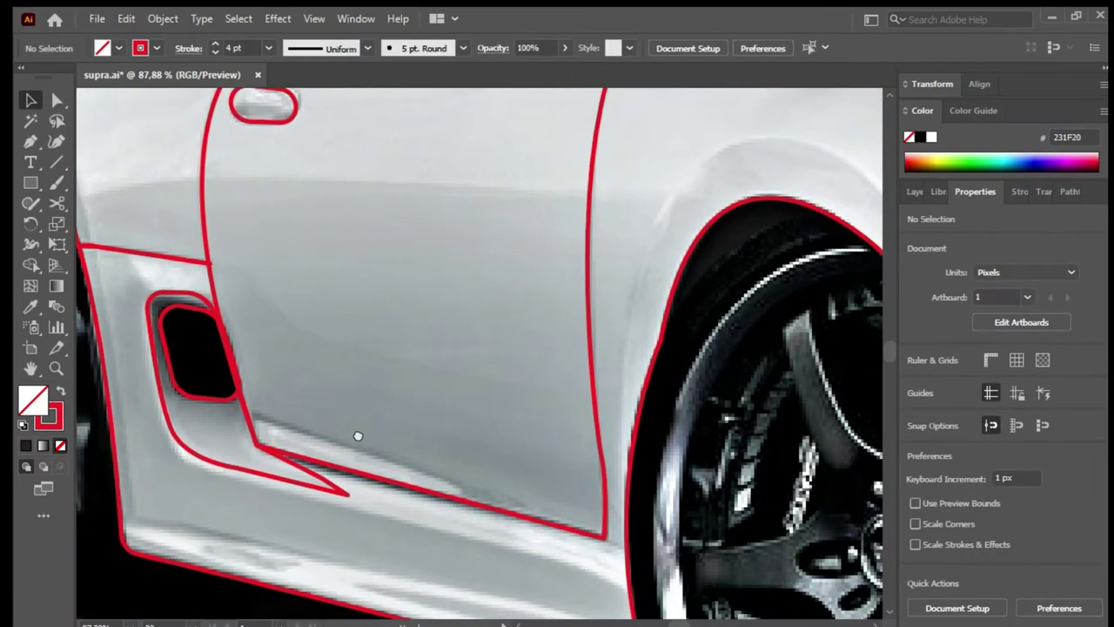
pyautogui.click(248, 409)
pyautogui.click(601, 533)
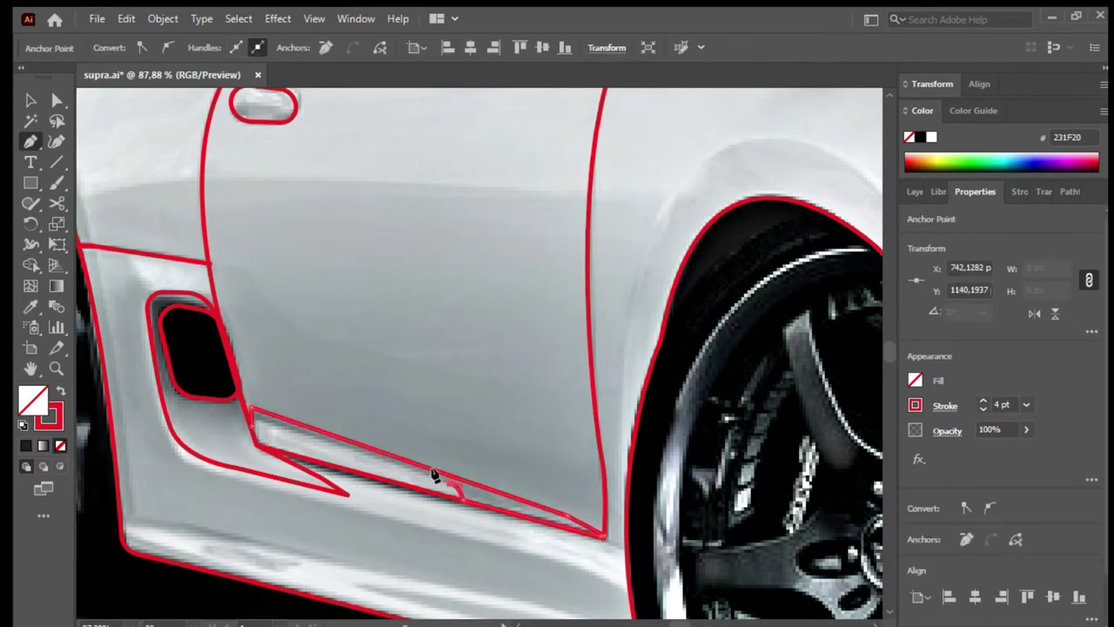
pyautogui.press('v')
# Step: Draw the bumper crease line from its left end to the intake edge
pyautogui.scroll(-3, 317, 357)
pyautogui.hscroll(5, 317, 357)
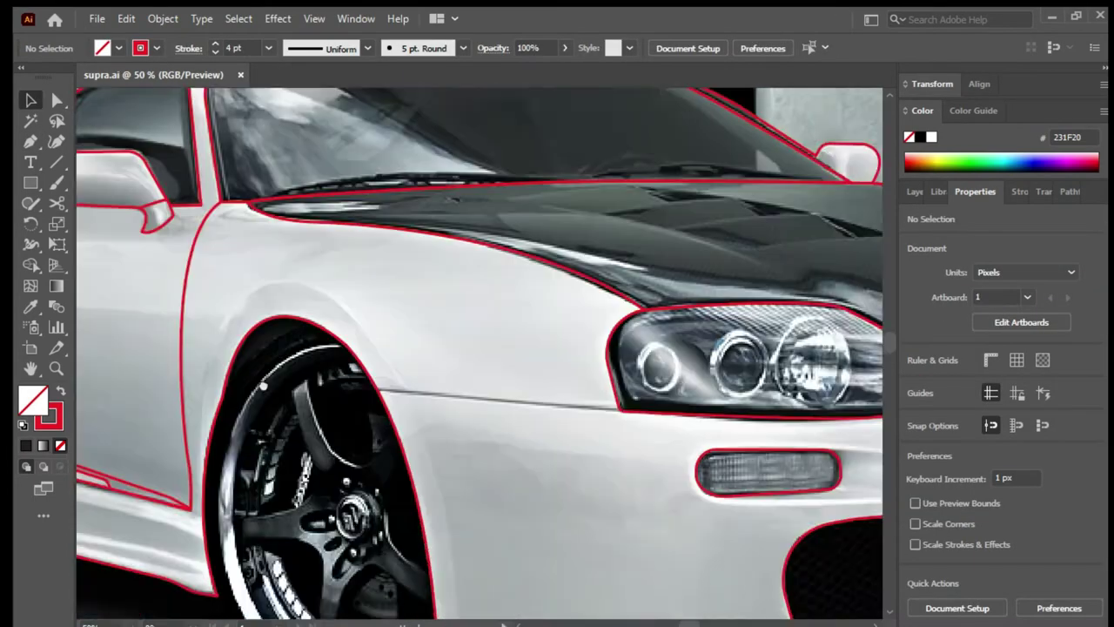
pyautogui.scroll(-3, 263, 386)
pyautogui.press('p')
pyautogui.keyDown('ctrl'); pyautogui.click(578, 403); pyautogui.keyUp('ctrl')
pyautogui.keyDown('ctrl'); pyautogui.click(490, 455); pyautogui.keyUp('ctrl')
pyautogui.scroll(-5, 490, 455)
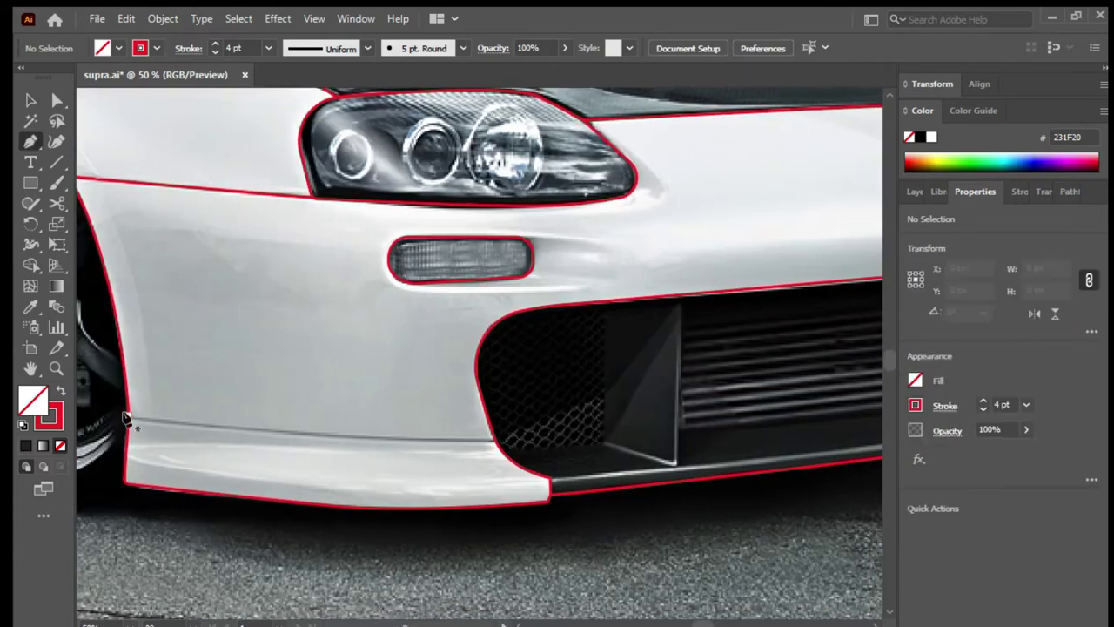
pyautogui.click(125, 418)
pyautogui.click(545, 444)
pyautogui.keyDown('ctrl'); pyautogui.click(423, 387); pyautogui.keyUp('ctrl')
pyautogui.press('v')
# Step: Draw a curved line along the roof edge above the windshield
pyautogui.hscroll(5, 423, 388)
pyautogui.scroll(5, 386, 430)
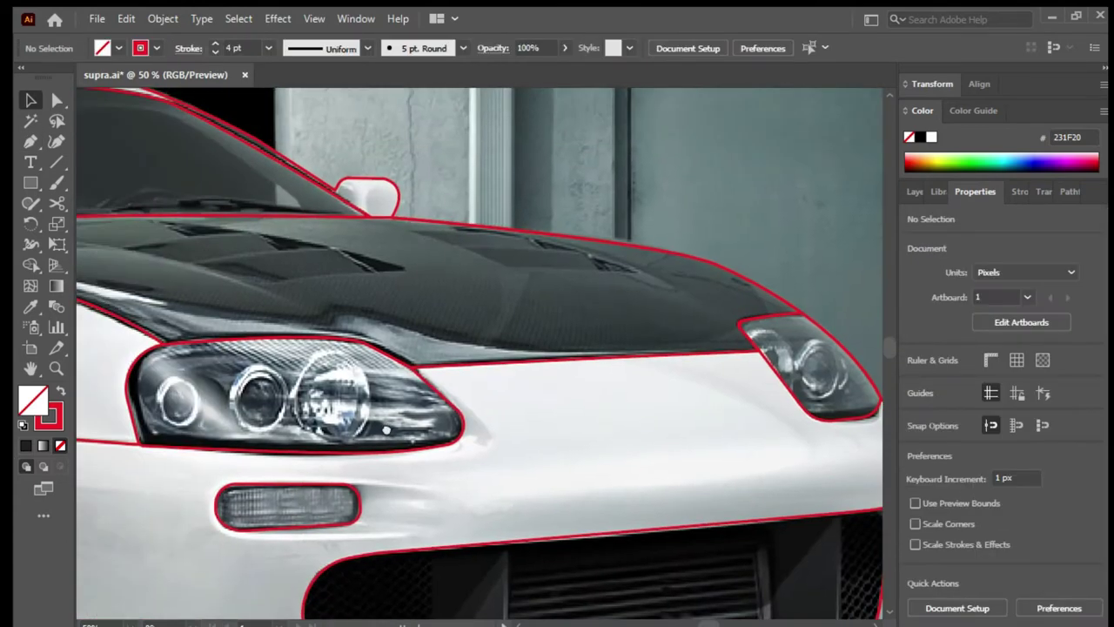
pyautogui.scroll(5, 386, 430)
pyautogui.scroll(3, 443, 348)
pyautogui.press('p')
pyautogui.click(167, 284)
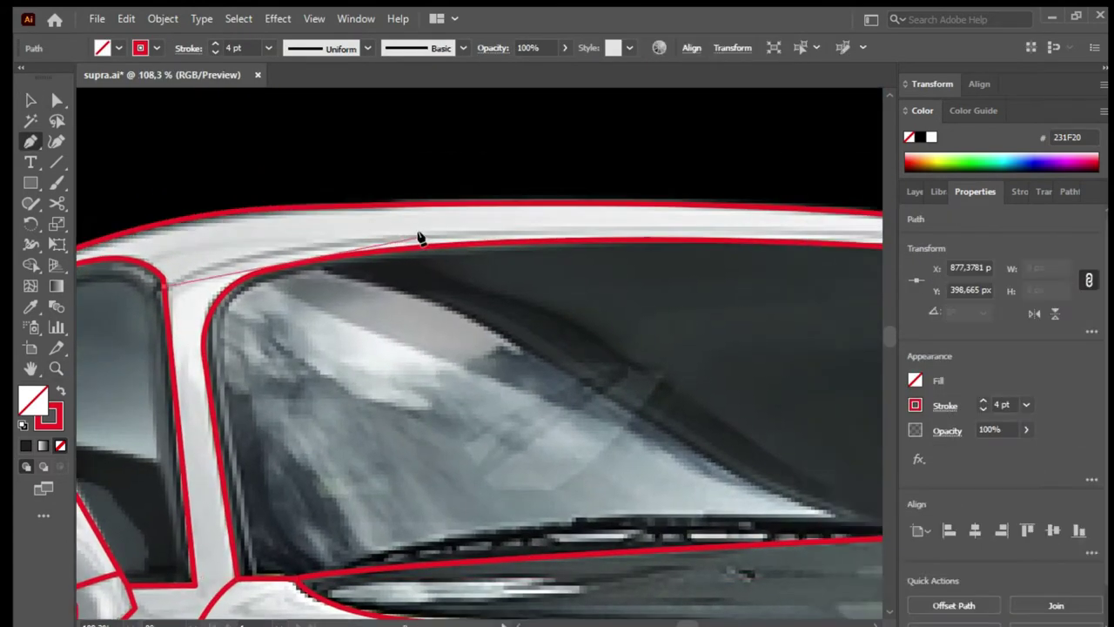
pyautogui.click(419, 237)
pyautogui.hscroll(5, 363, 256)
pyautogui.hscroll(3, 656, 288)
pyautogui.moveTo(587, 252); pyautogui.dragTo(438, 276)
pyautogui.hotkey('ctrl', '0')
pyautogui.press('v')
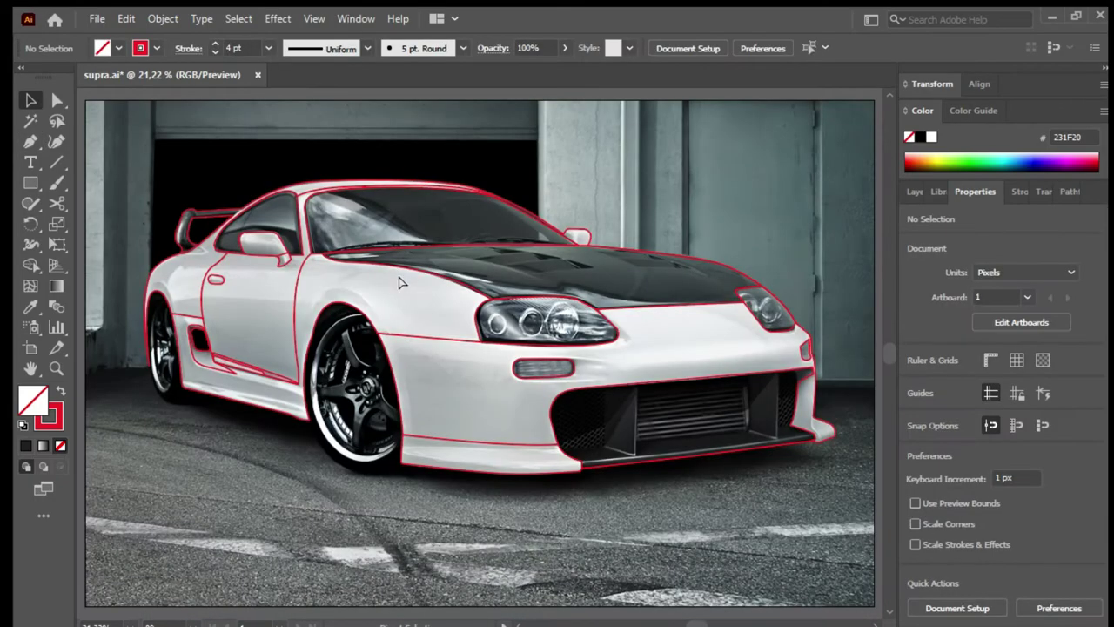
# Step: Show the Layers panel and start a curved path beneath the rear of the car
pyautogui.click(915, 192)
pyautogui.click(912, 237)
pyautogui.moveTo(352, 377); pyautogui.dragTo(319, 429)
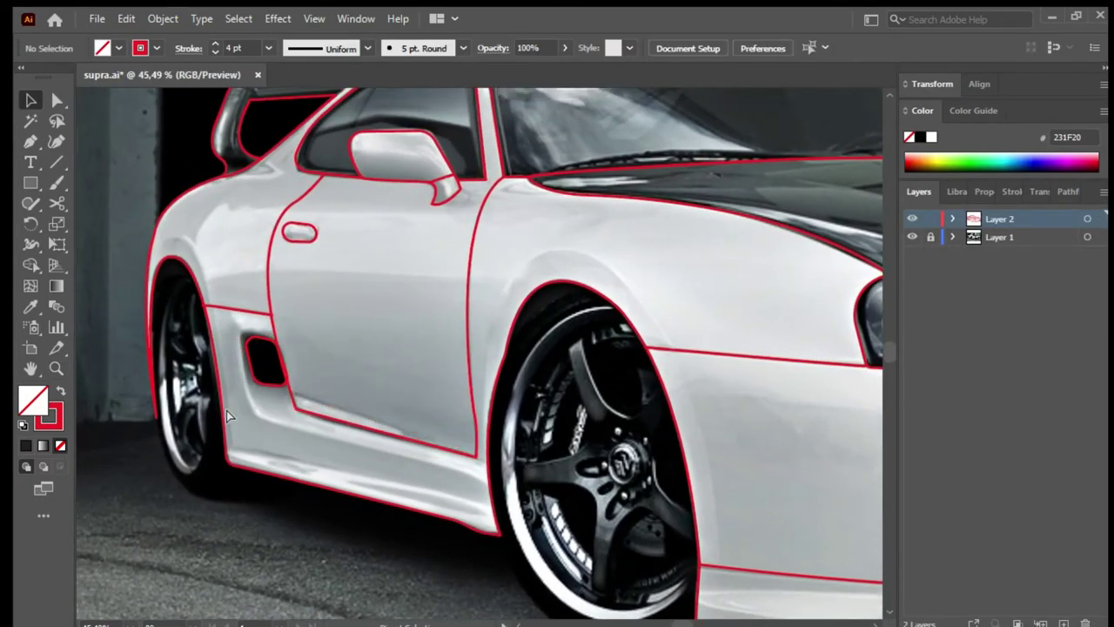
pyautogui.click(157, 420)
pyautogui.moveTo(266, 505); pyautogui.dragTo(392, 516)
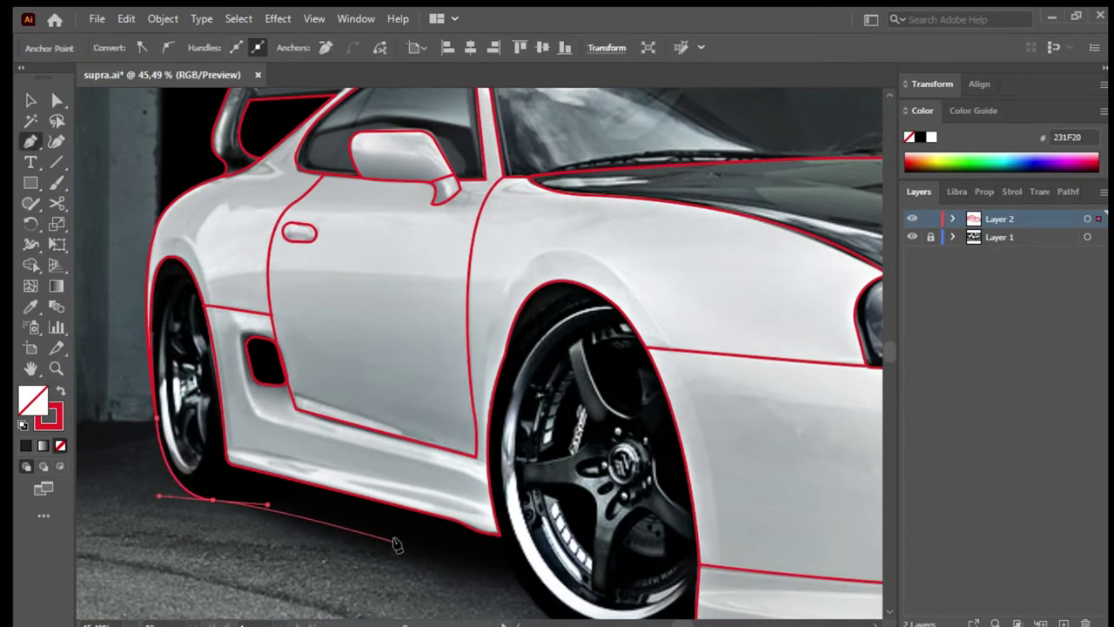
# Step: Finish the underside outline below the front bumper and close it back at the rear
pyautogui.hscroll(5, 388, 512)
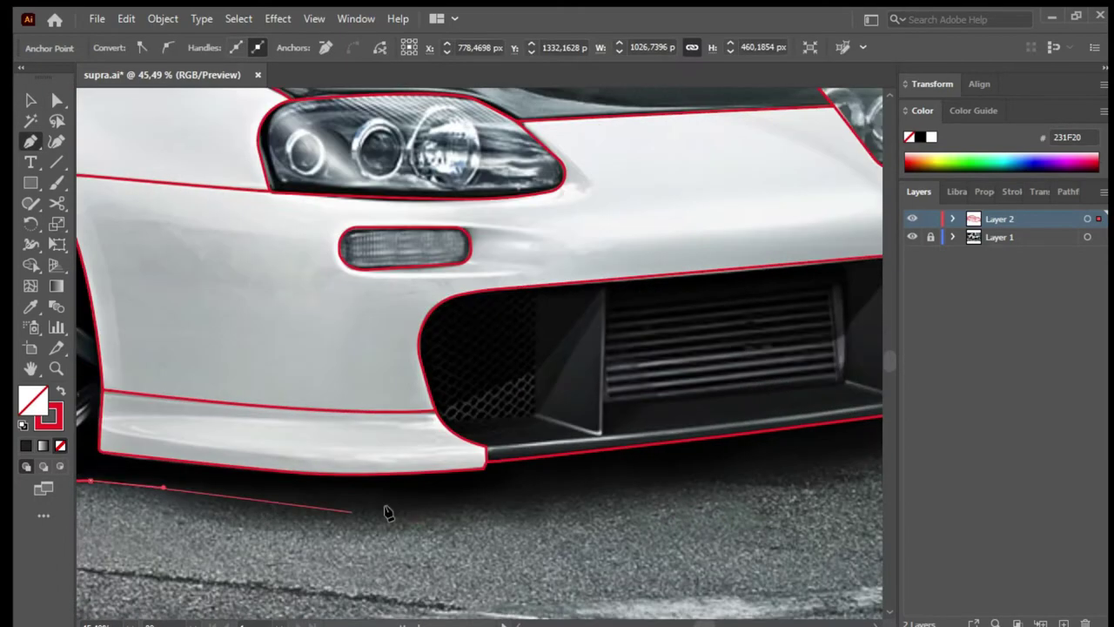
pyautogui.hscroll(5, 626, 505)
pyautogui.moveTo(683, 502); pyautogui.dragTo(607, 473)
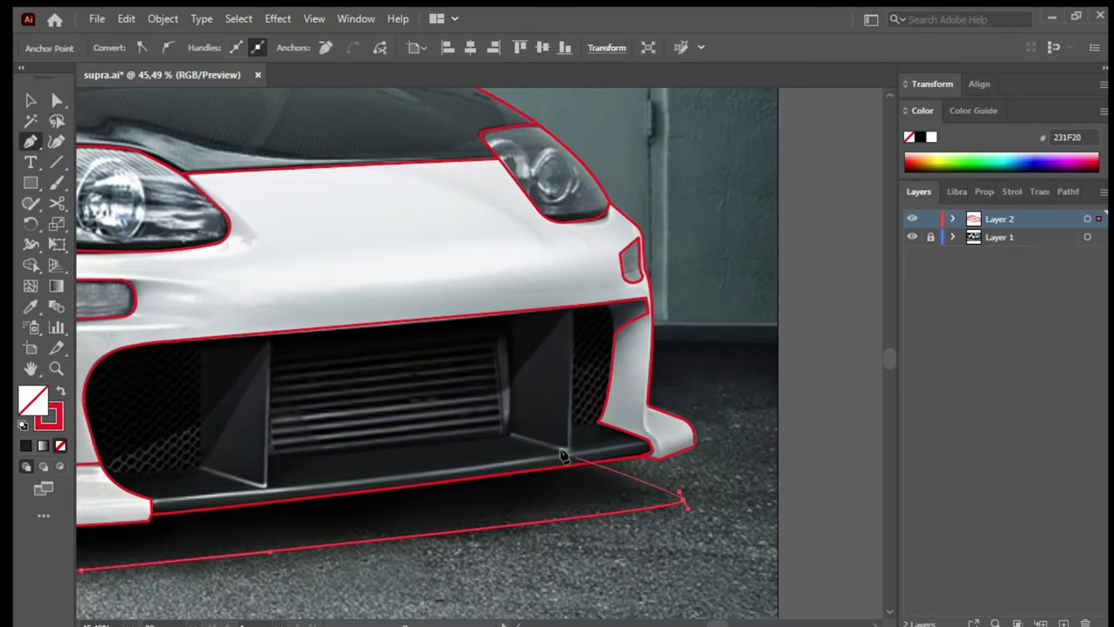
pyautogui.hscroll(-5, 356, 447)
pyautogui.hscroll(-5, 652, 468)
pyautogui.hscroll(-5, 642, 378)
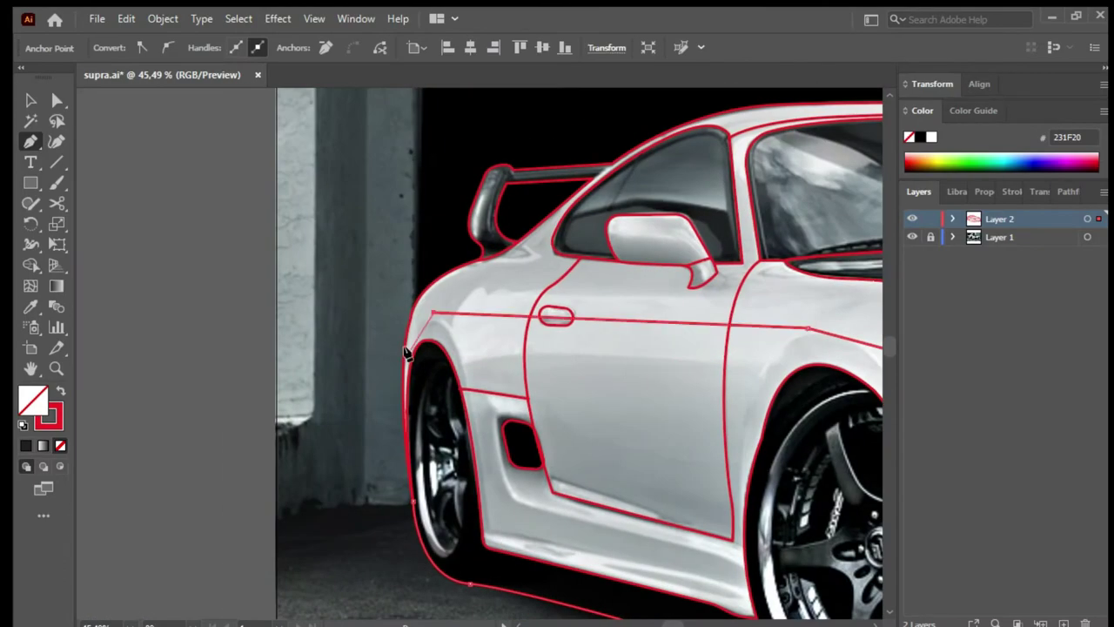
pyautogui.click(403, 442)
# Step: Combine the selected paths with a Pathfinder operation and fit the whole car in view
pyautogui.press('v')
pyautogui.hscroll(5, 409, 436)
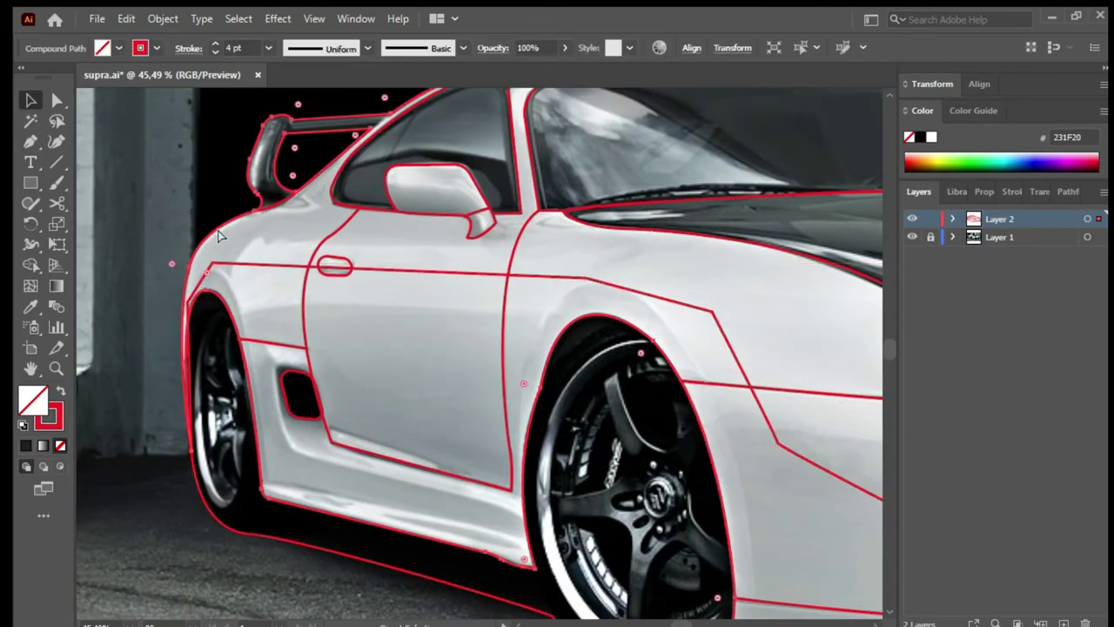
pyautogui.hotkey('shift', 'ctrl', 'F9')
pyautogui.click(509, 459)
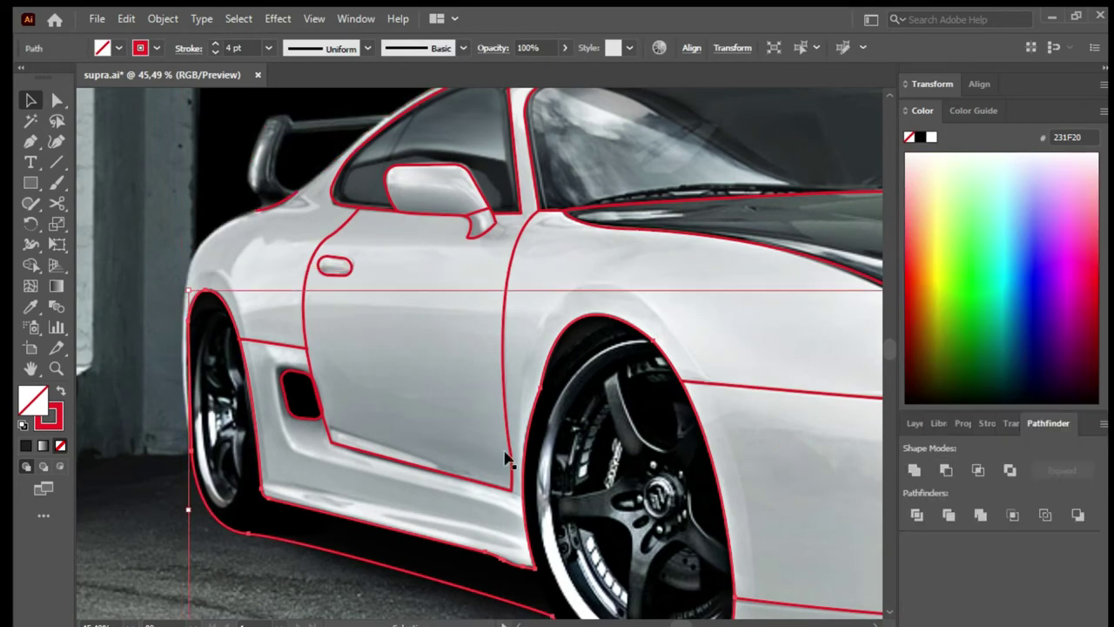
pyautogui.click(146, 311)
pyautogui.hotkey('ctrl', '0')
# Step: Eyedropper black onto the wheels-and-underbody shape and the small side intake
pyautogui.click(735, 484)
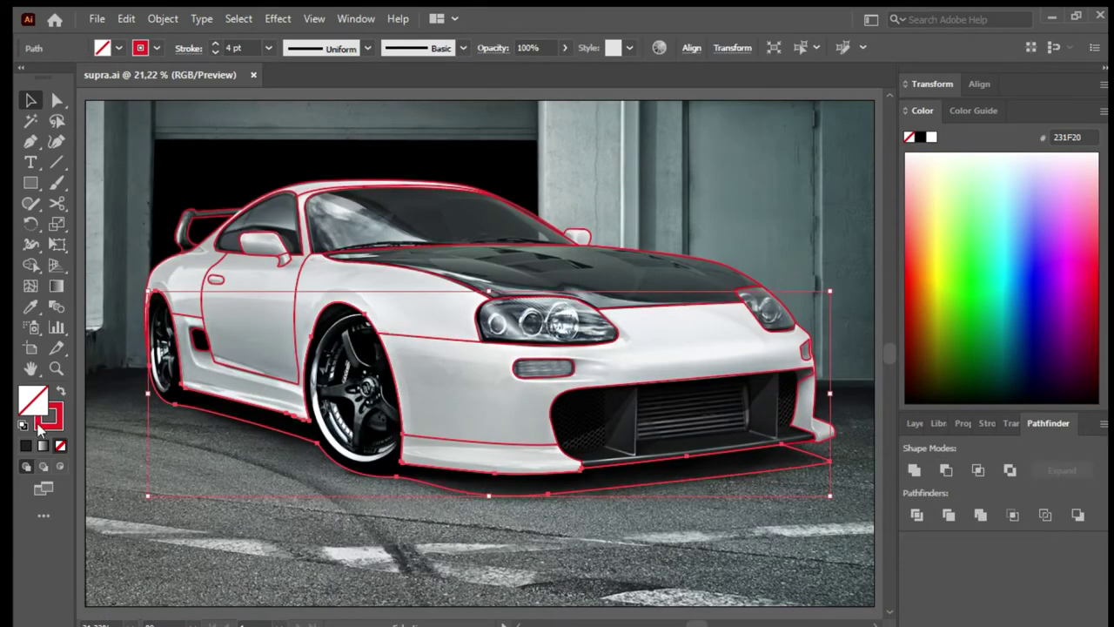
pyautogui.press('i')
pyautogui.click(201, 174)
pyautogui.press('v')
pyautogui.click(195, 341)
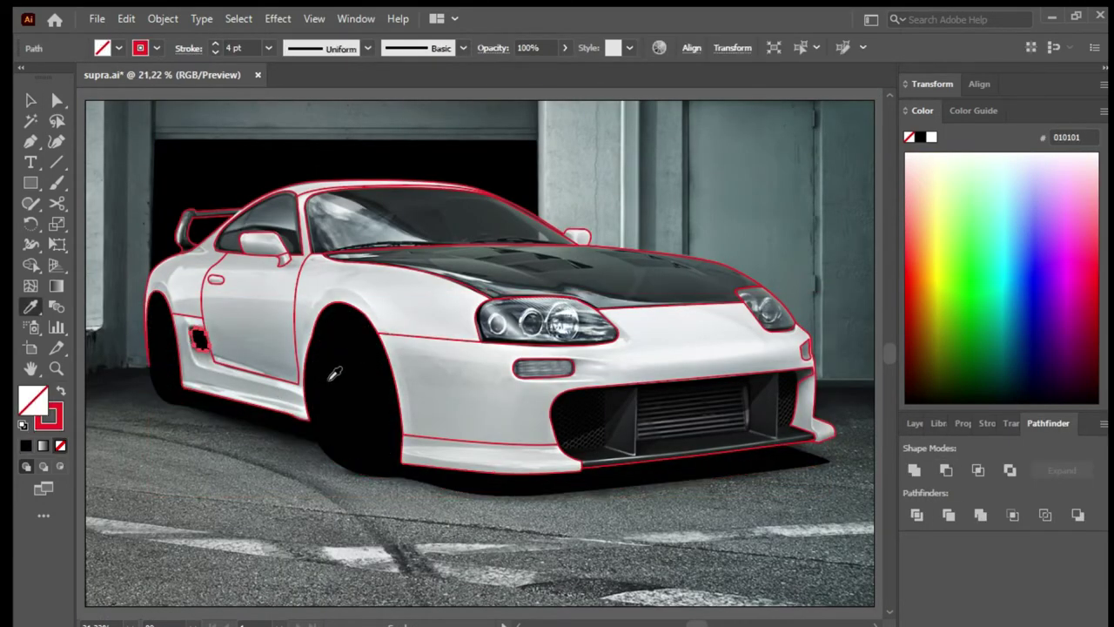
pyautogui.press('i')
pyautogui.click(187, 228)
# Step: Fill the windshield, headlights, side marker and fog light with black
pyautogui.hotkey('ctrl', 'shift', 'a')
pyautogui.scroll(2, 186, 229)
pyautogui.click(261, 237)
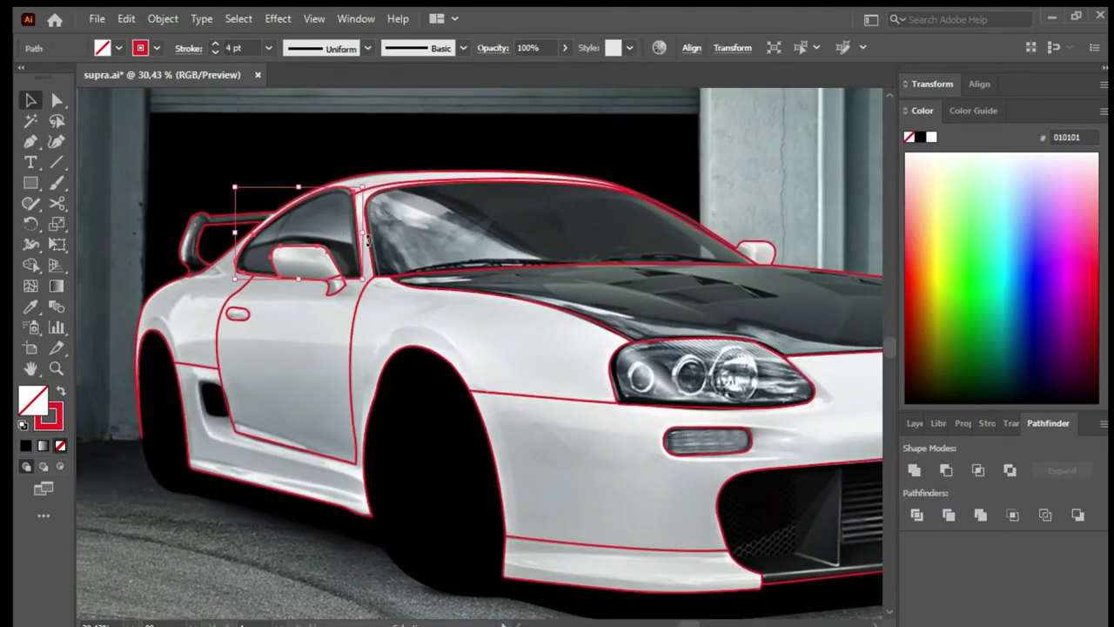
pyautogui.press('i')
pyautogui.hscroll(5, 557, 349)
pyautogui.keyDown('ctrl'); pyautogui.click(461, 339); pyautogui.keyUp('ctrl')
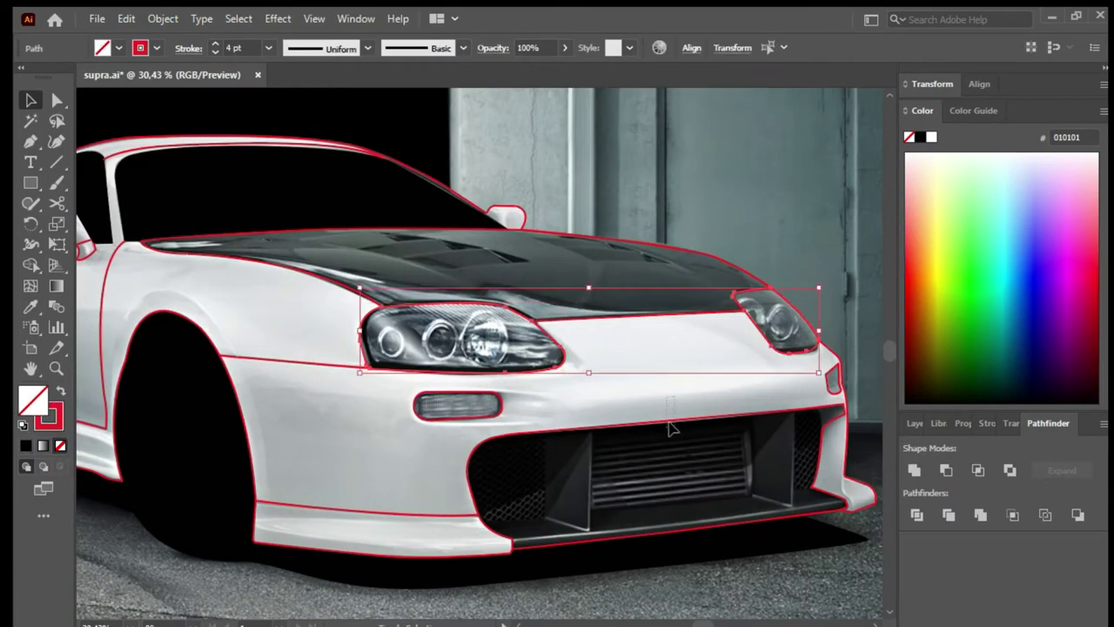
pyautogui.keyDown('ctrl'); pyautogui.keyDown('shift'); pyautogui.click(662, 483); pyautogui.keyUp('shift'); pyautogui.keyUp('ctrl')
pyautogui.keyDown('ctrl'); pyautogui.click(832, 383); pyautogui.keyUp('ctrl')
pyautogui.click(684, 465)
pyautogui.press('v')
# Step: Fill the hood black, then change its fill to dark grey 262525
pyautogui.hotkey('ctrl', 'shift', 'a')
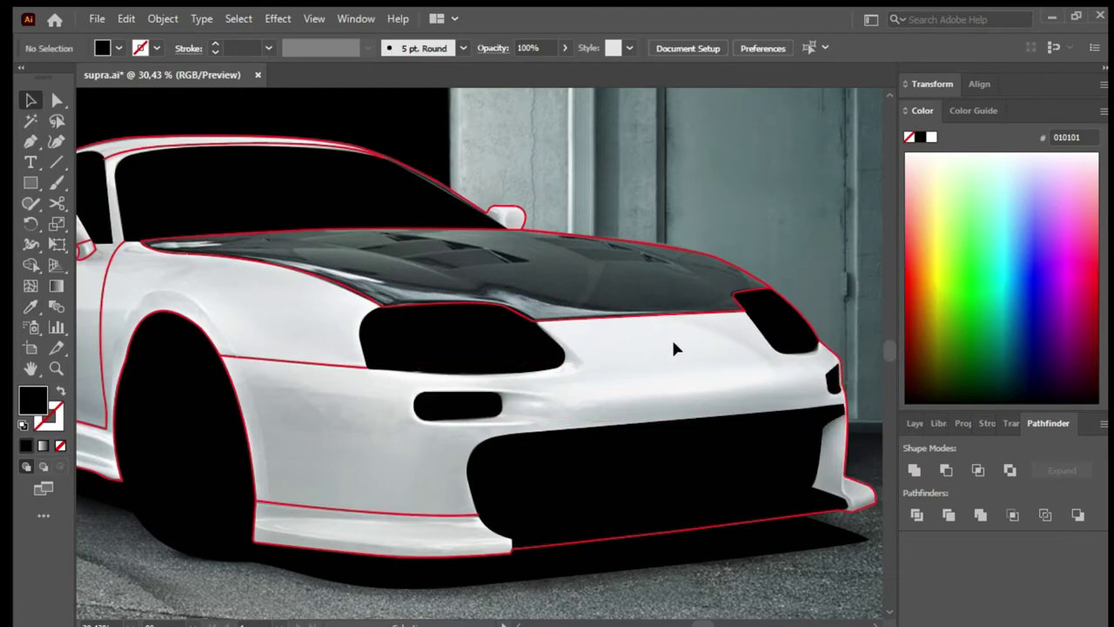
pyautogui.scroll(-2, 671, 346)
pyautogui.click(446, 288)
pyautogui.press('i')
pyautogui.click(392, 270)
pyautogui.press('v')
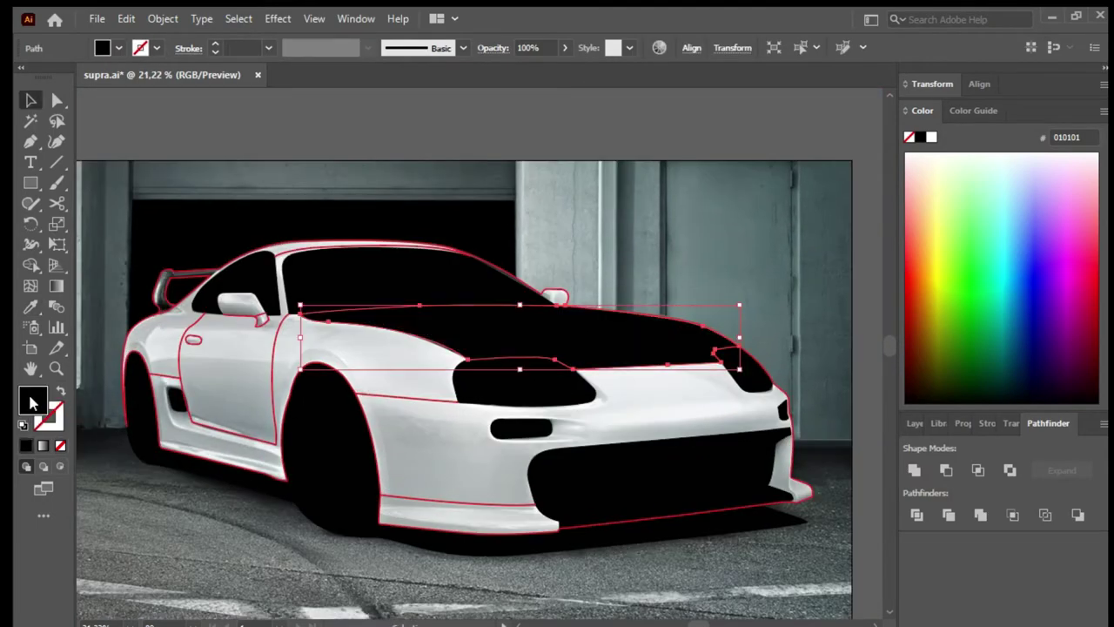
pyautogui.click(910, 396)
pyautogui.hotkey('ctrl', 'shift', 'a')
# Step: Toggle Layer 1 visibility and zoom in on the headlight and fog light
pyautogui.press('F7')
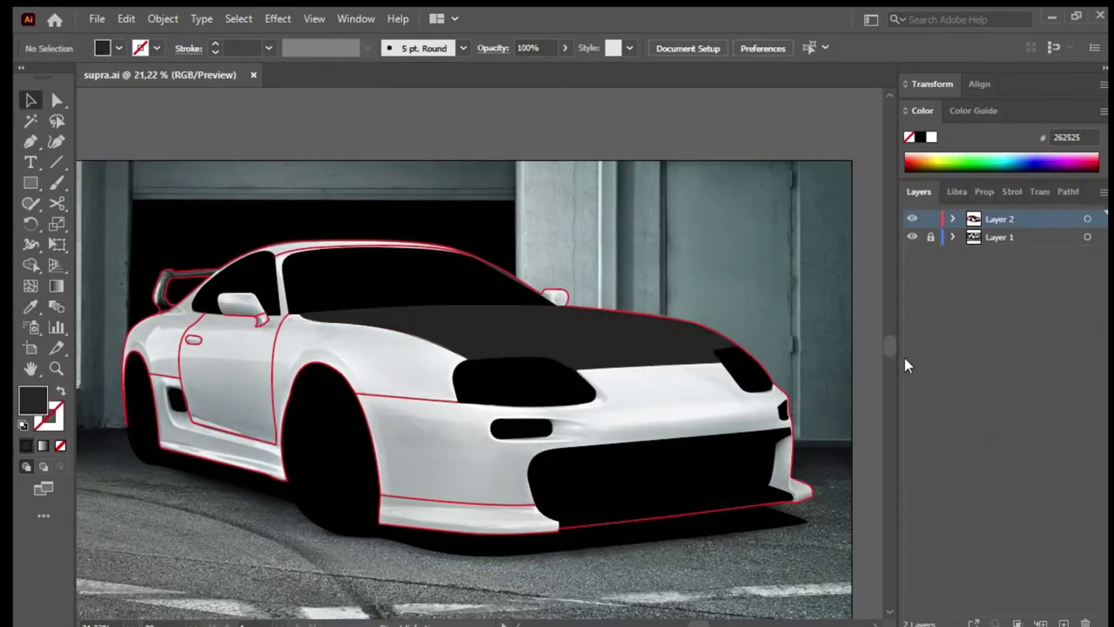
pyautogui.click(912, 237)
pyautogui.click(912, 237)
pyautogui.press('z')
pyautogui.moveTo(548, 402); pyautogui.dragTo(597, 485)
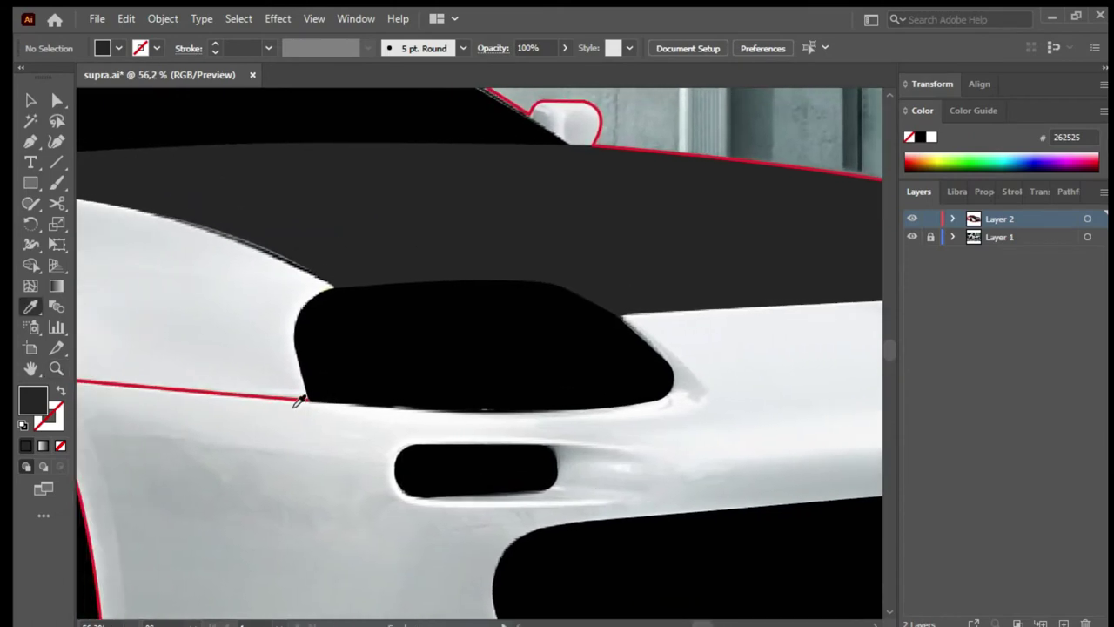
# Step: Redraw the fog light as a closed red-outlined path and fill it black
pyautogui.click(299, 401)
pyautogui.press('p')
pyautogui.click(494, 445)
pyautogui.moveTo(593, 445); pyautogui.dragTo(631, 451)
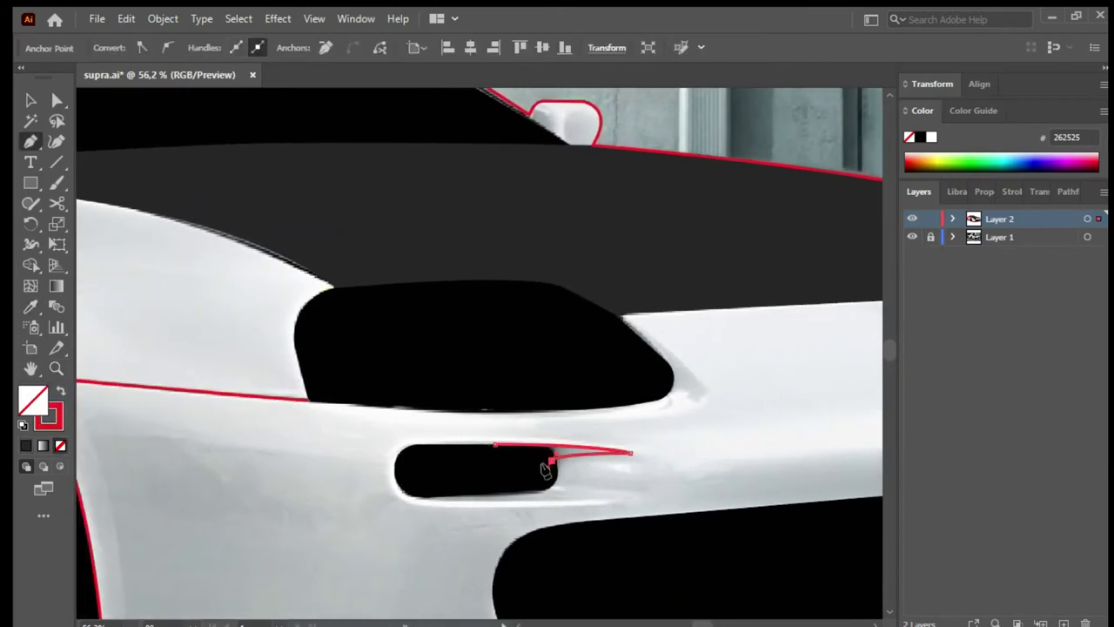
pyautogui.click(494, 445)
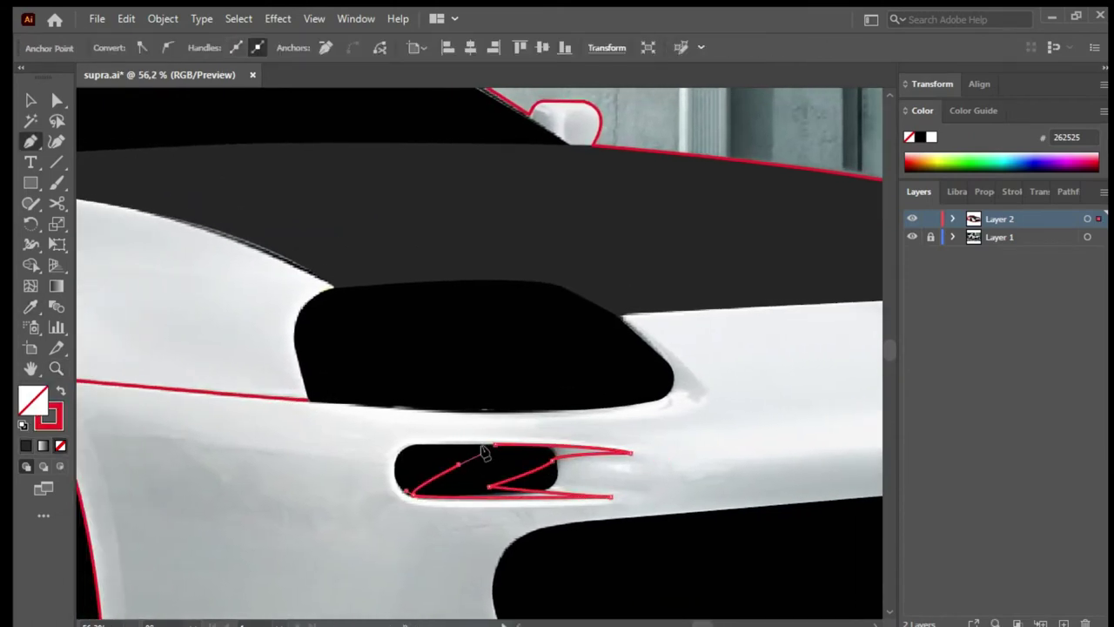
pyautogui.press('i')
pyautogui.click(490, 465)
# Step: Trace the side air intake outline ahead of the rear wheel with a curved corner
pyautogui.hotkey('ctrl', 'shift', 'a')
pyautogui.hotkey('ctrl', '0')
pyautogui.scroll(2, 440, 482)
pyautogui.scroll(3, 440, 481)
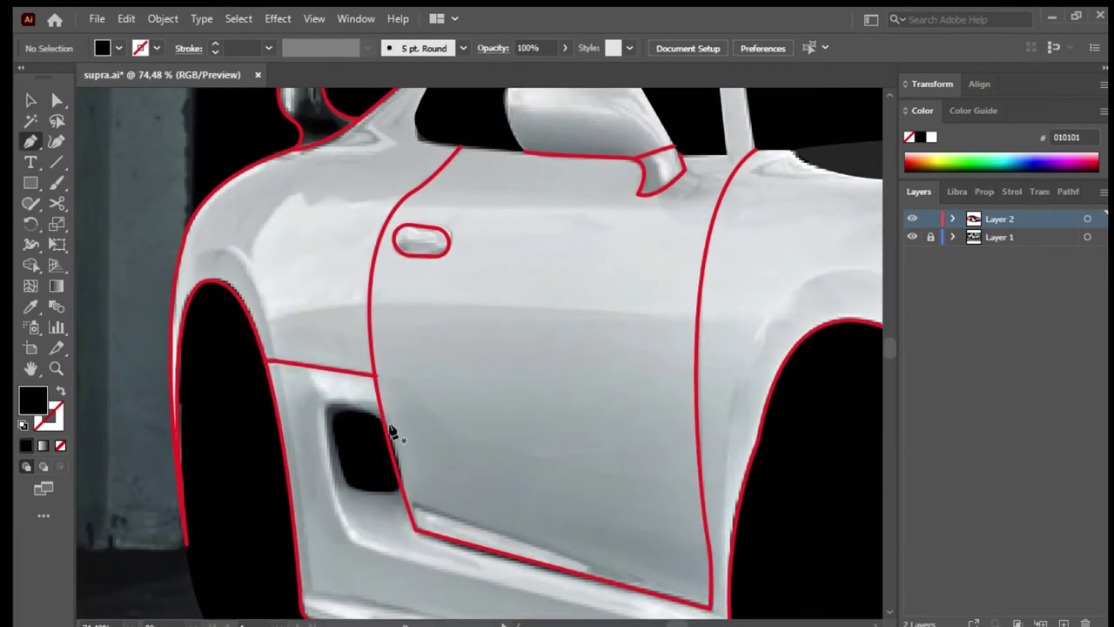
pyautogui.press('p')
pyautogui.click(380, 422)
pyautogui.moveTo(324, 407); pyautogui.dragTo(323, 425)
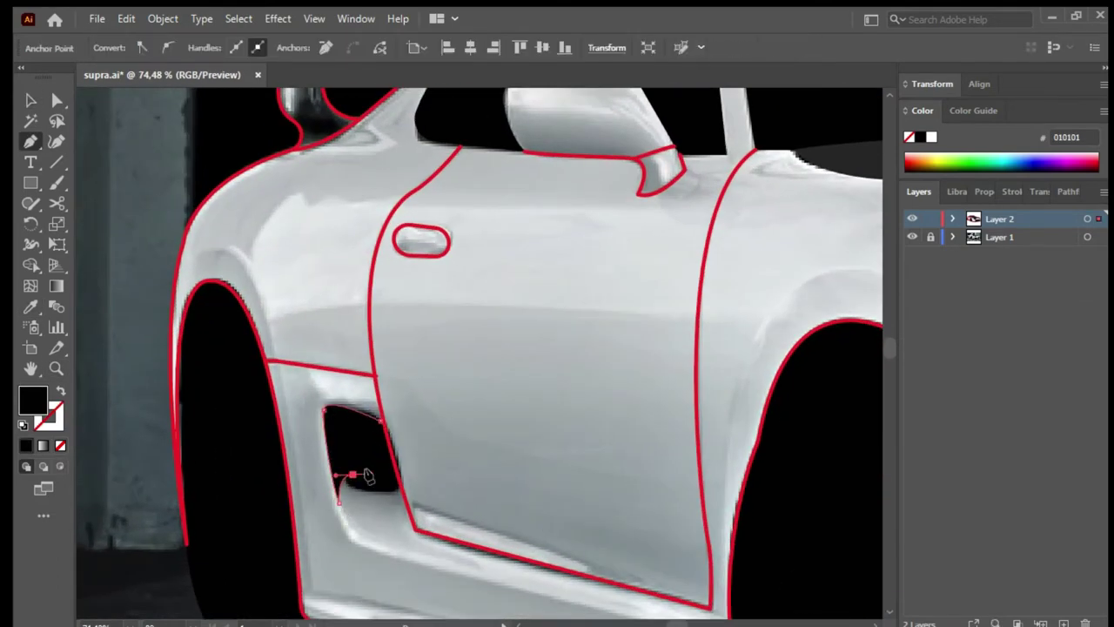
pyautogui.hotkey('ctrl', 'shift', 'a')
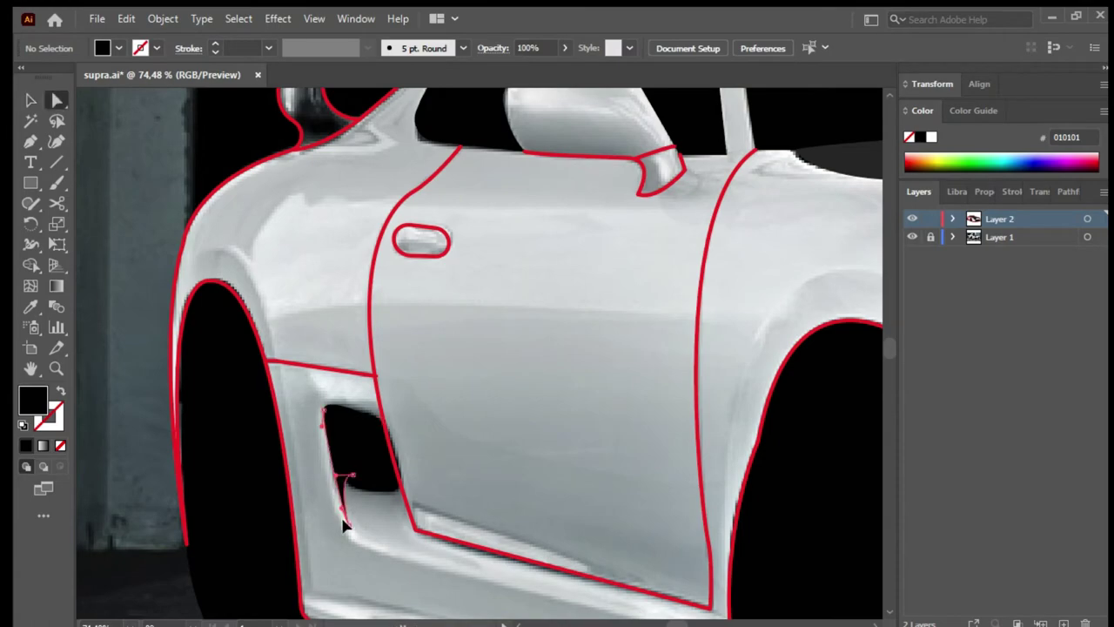
pyautogui.press('v')
pyautogui.hotkey('ctrl', '0')
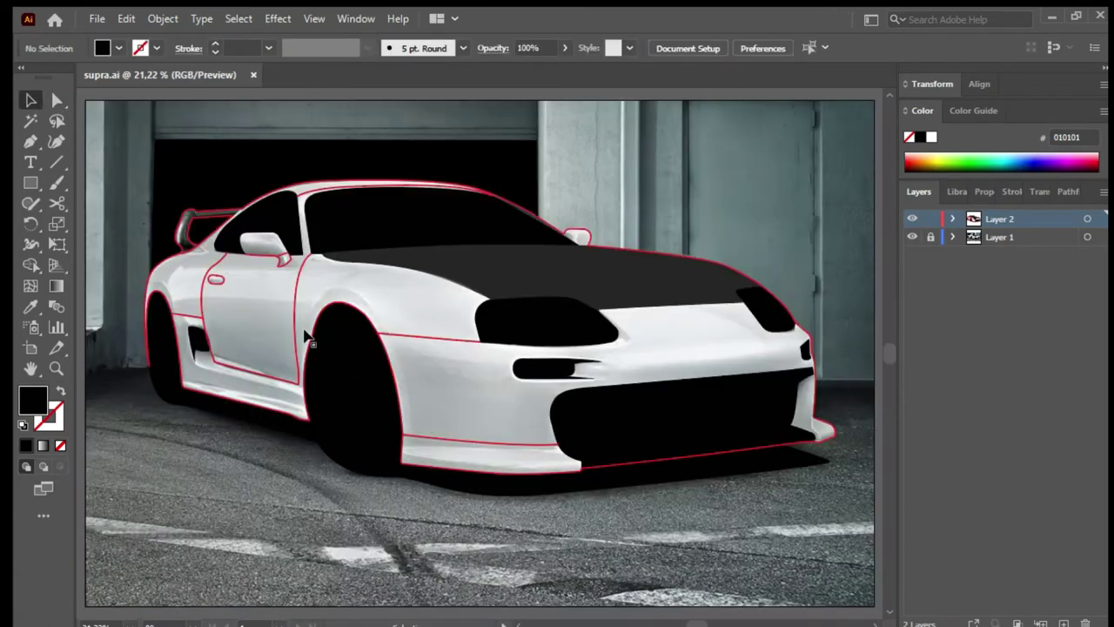
pyautogui.press('p')
pyautogui.scroll(5, 168, 208)
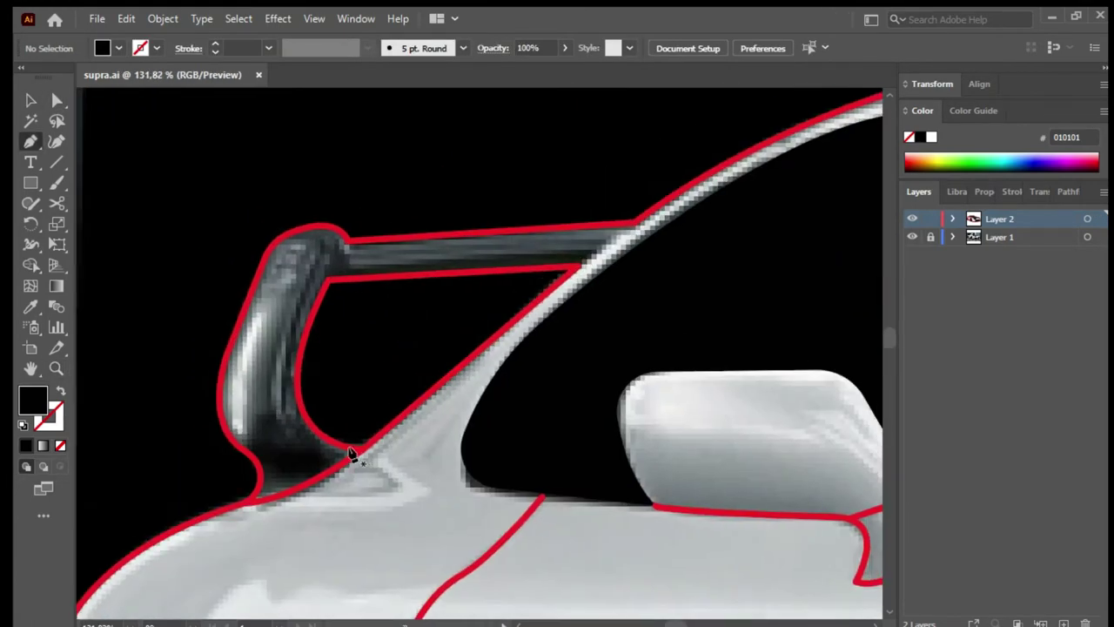
# Step: Trace the rear spoiler outline with the Pen tool
pyautogui.click(350, 453)
pyautogui.click(248, 503)
pyautogui.moveTo(230, 442); pyautogui.dragTo(233, 444)
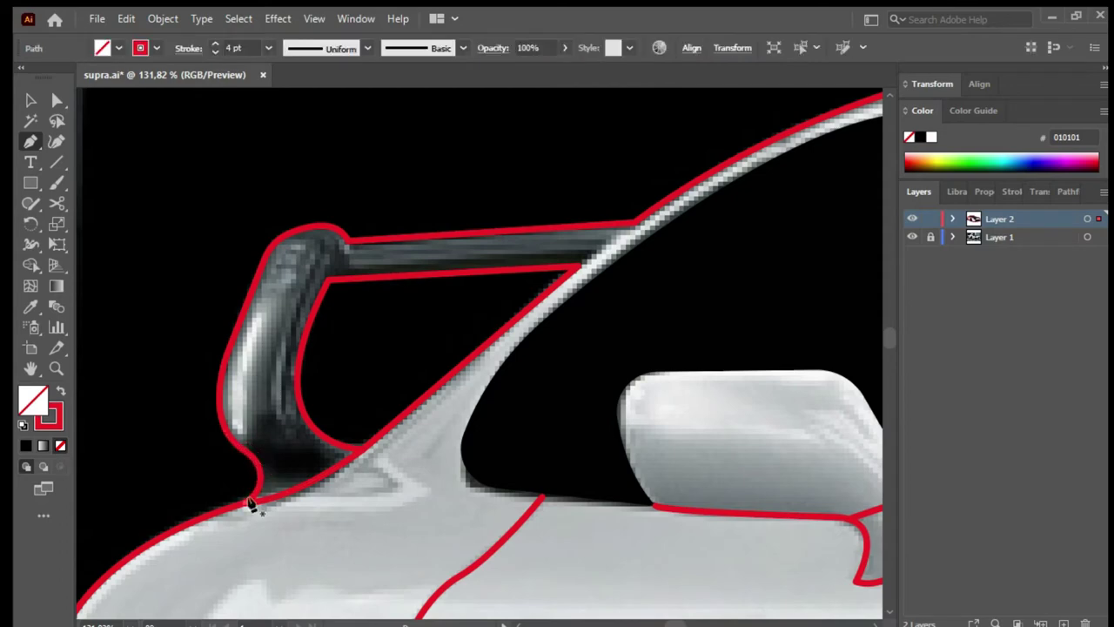
pyautogui.click(244, 504)
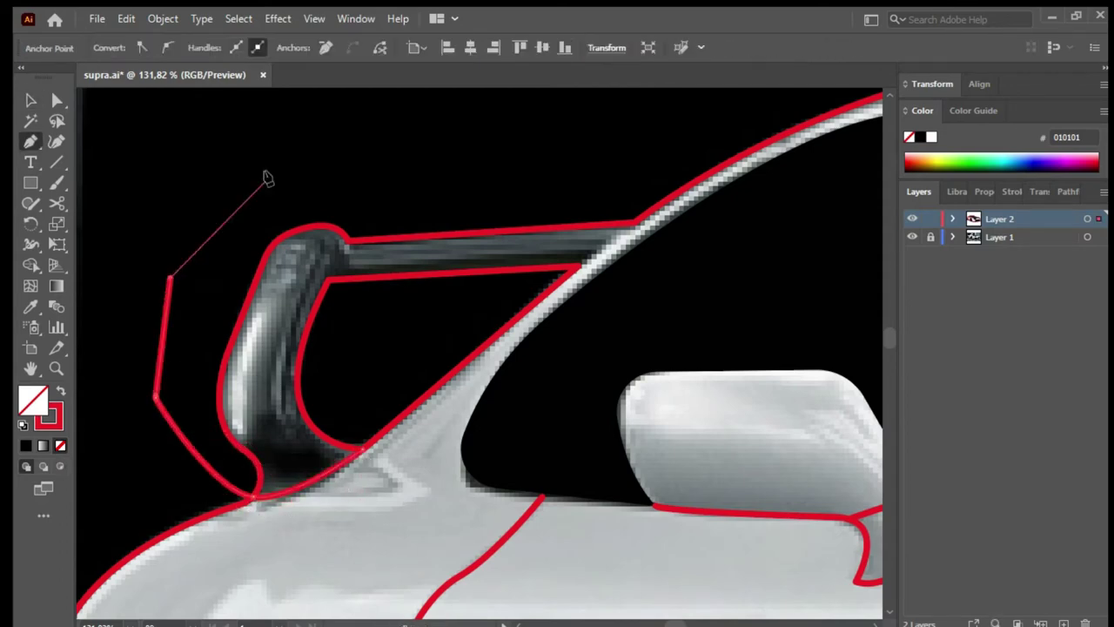
pyautogui.click(570, 270)
pyautogui.click(416, 335)
# Step: Delete the extra polygon and segments, then fill the spoiler wing black
pyautogui.click(366, 445)
pyautogui.press('v')
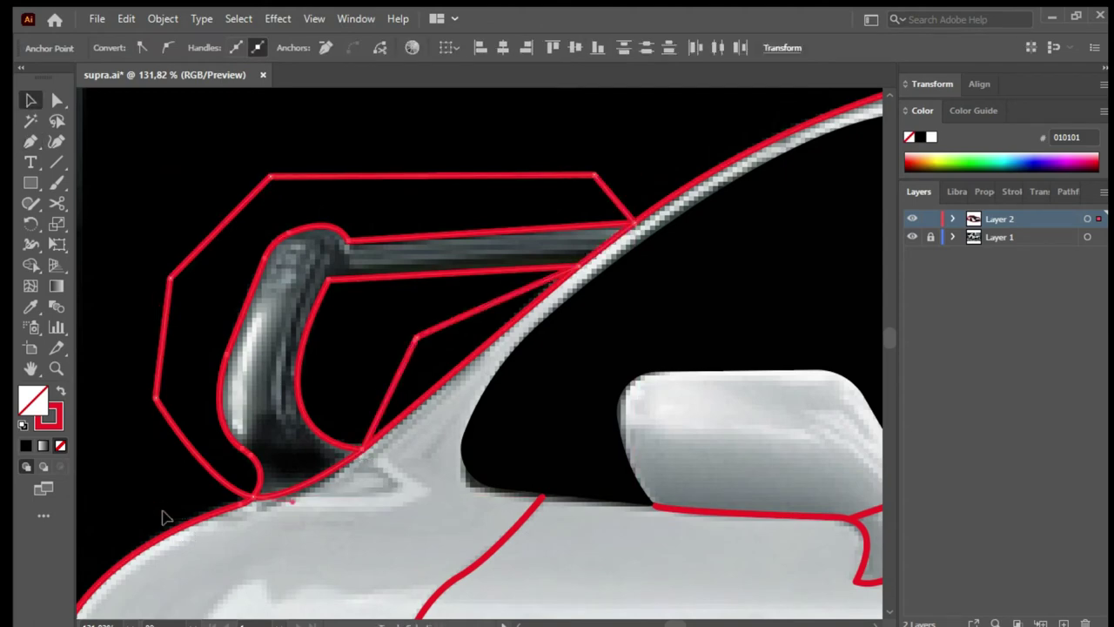
pyautogui.press('Delete')
pyautogui.click(377, 415)
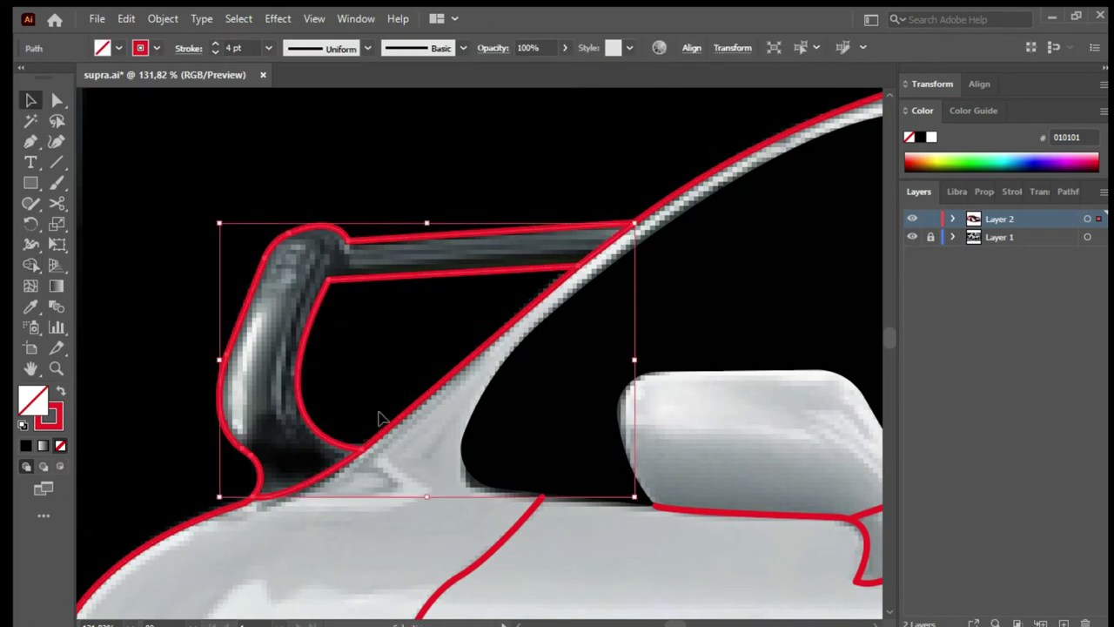
pyautogui.press('i')
pyautogui.click(673, 296)
# Step: Zoom in on the side mirror and select its base outline
pyautogui.hotkey('ctrl', '0')
pyautogui.press('v')
pyautogui.click(278, 317)
pyautogui.press('z')
pyautogui.click(484, 430)
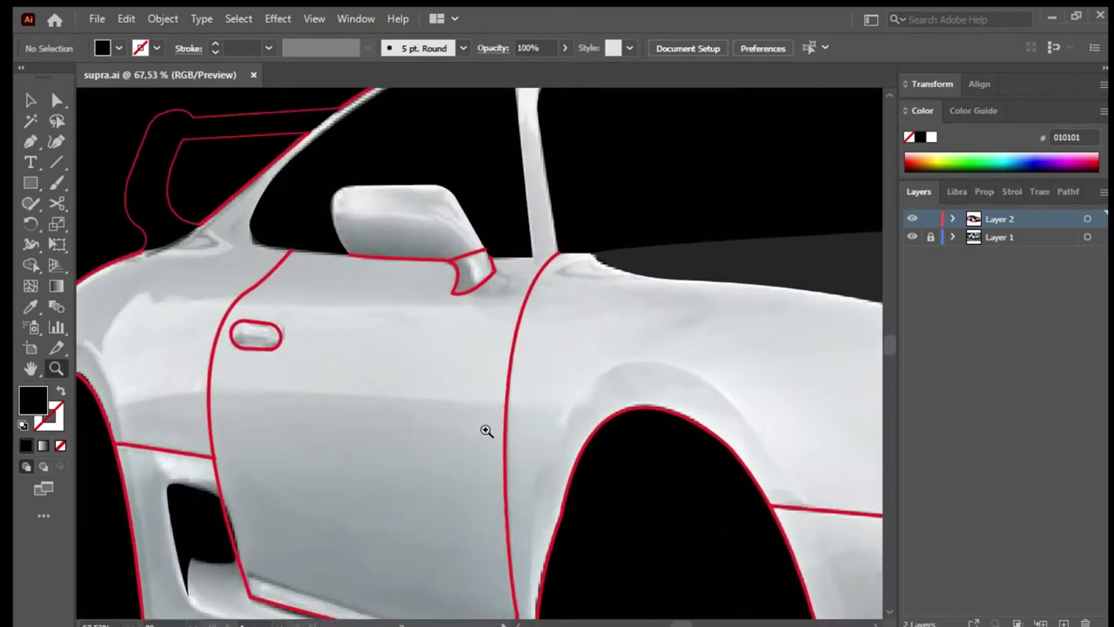
pyautogui.click(514, 380)
pyautogui.press('a')
pyautogui.click(487, 342)
# Step: Select the hood and remove its fill to reveal the photo's hood detail
pyautogui.press('v')
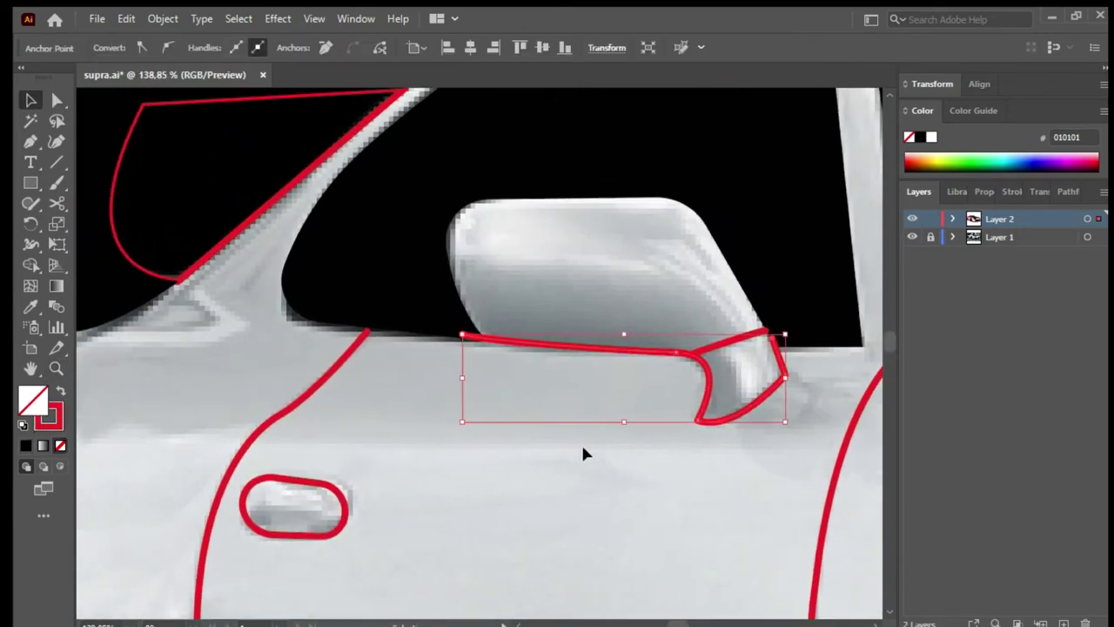
pyautogui.click(581, 442)
pyautogui.hotkey('ctrl', '0')
pyautogui.click(628, 298)
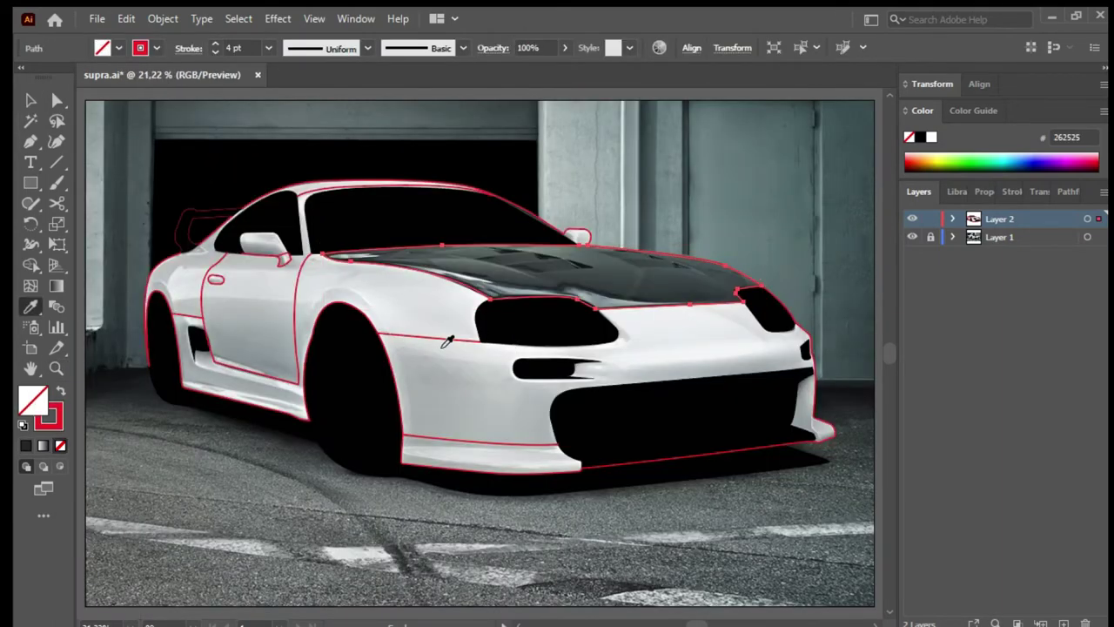
pyautogui.press('z')
pyautogui.click(644, 354)
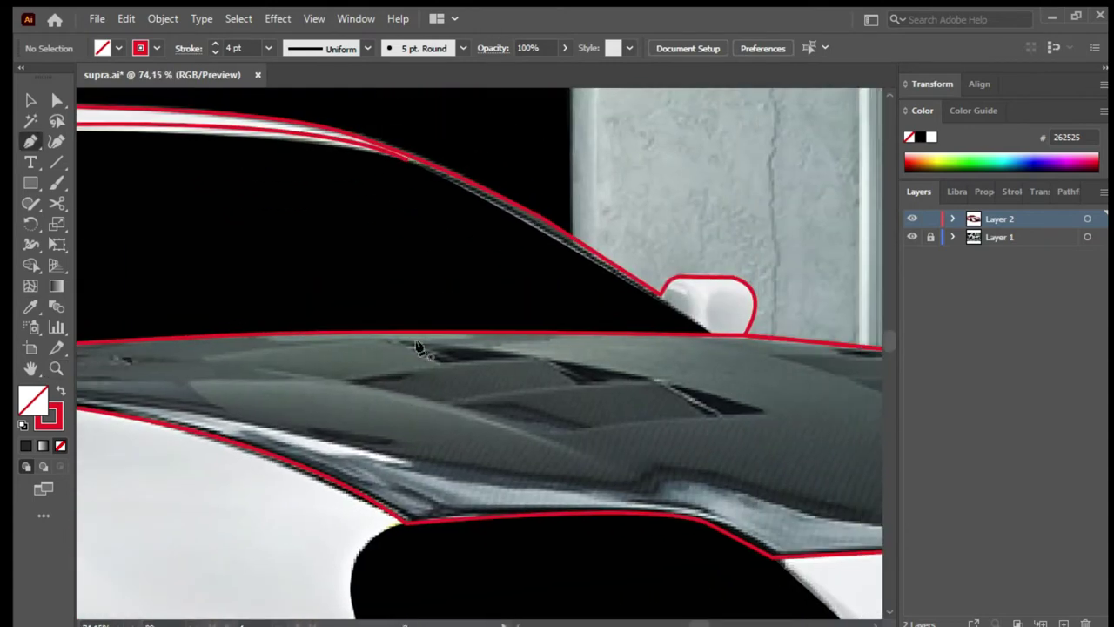
# Step: Trace the first hood vent triangles with the Pen tool
pyautogui.press('p')
pyautogui.click(410, 345)
pyautogui.click(525, 355)
pyautogui.click(414, 348)
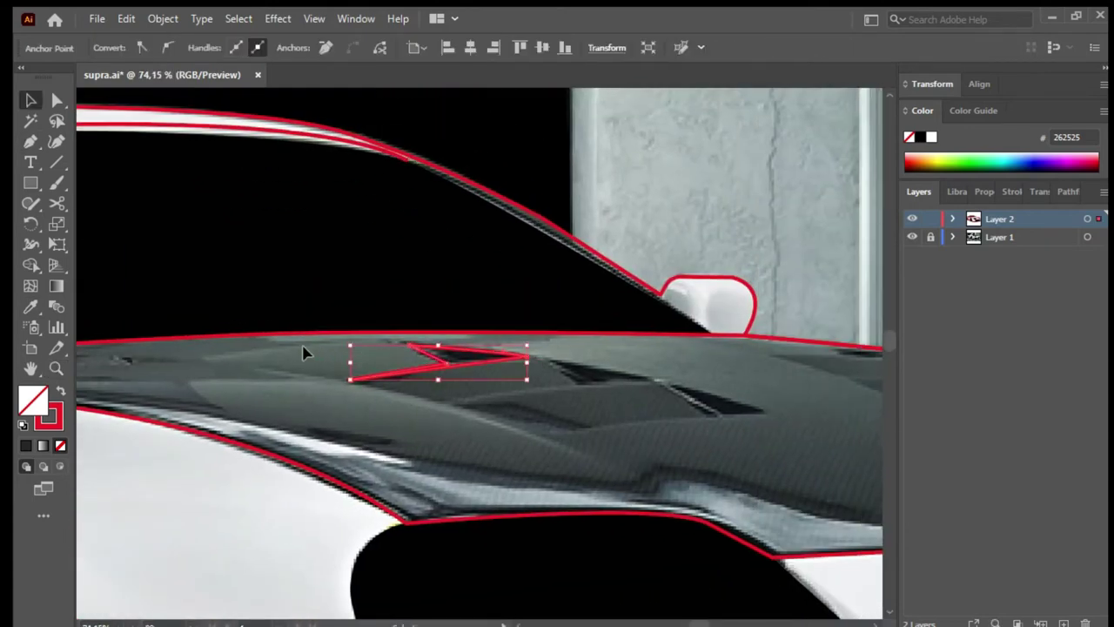
pyautogui.click(552, 359)
pyautogui.press('p')
pyautogui.click(654, 381)
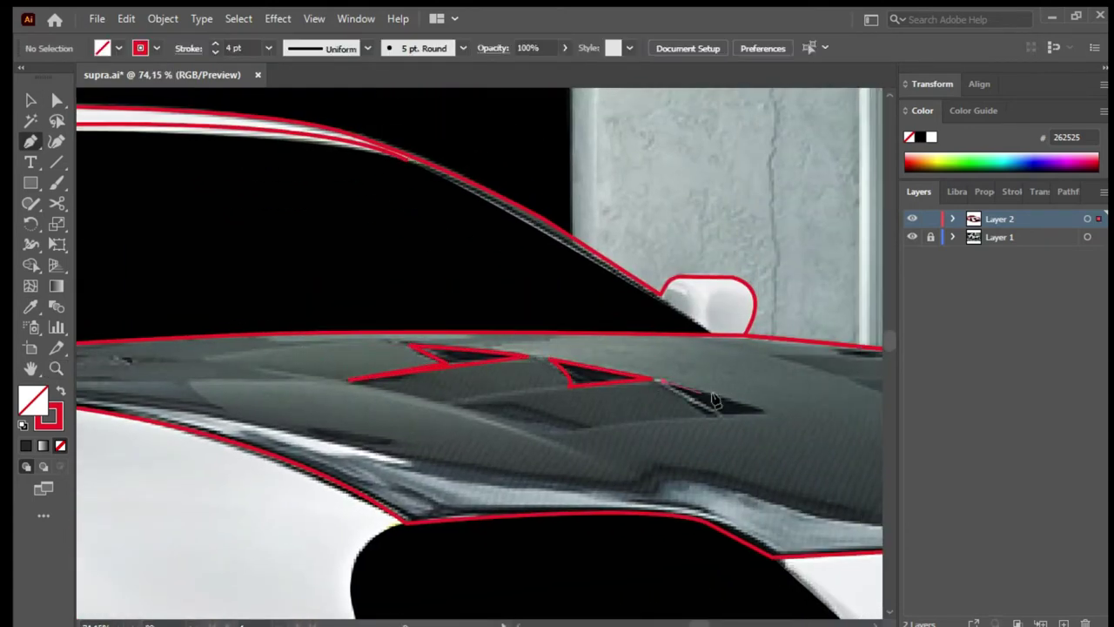
# Step: Pan to the hood's rear edge and check an existing hood path
pyautogui.moveTo(736, 371); pyautogui.dragTo(880, 322)
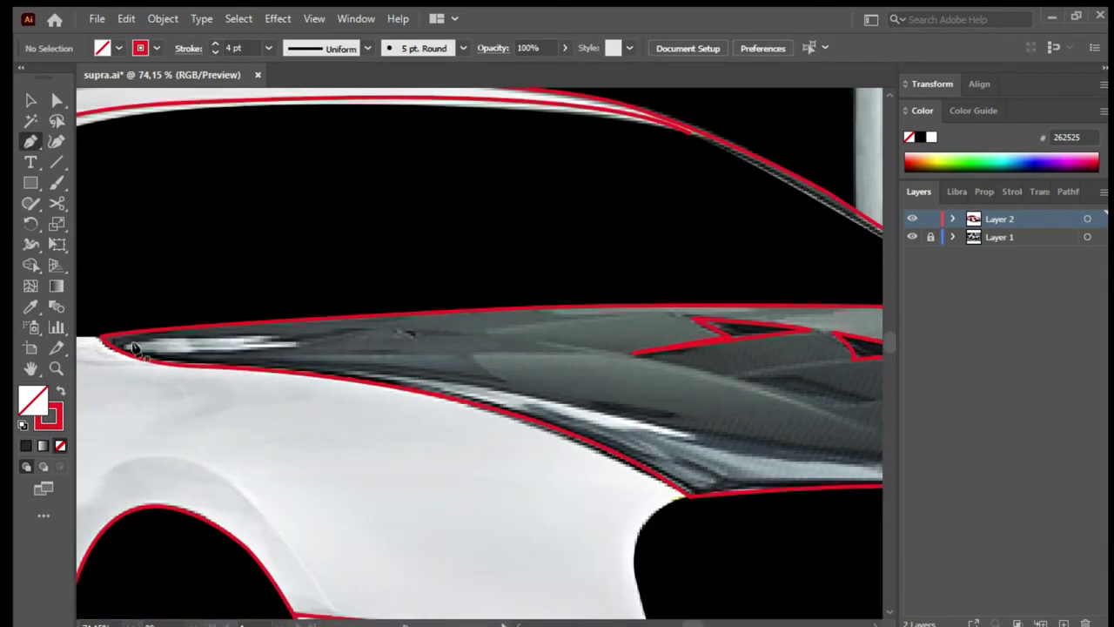
pyautogui.moveTo(434, 381); pyautogui.dragTo(303, 364)
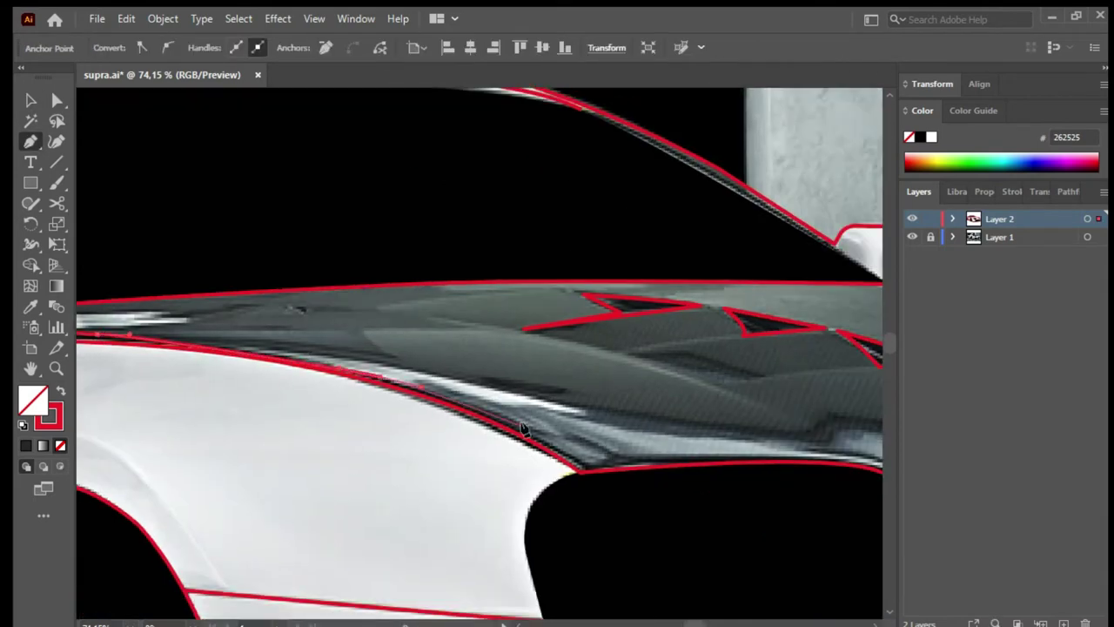
pyautogui.hscroll(5, 566, 431)
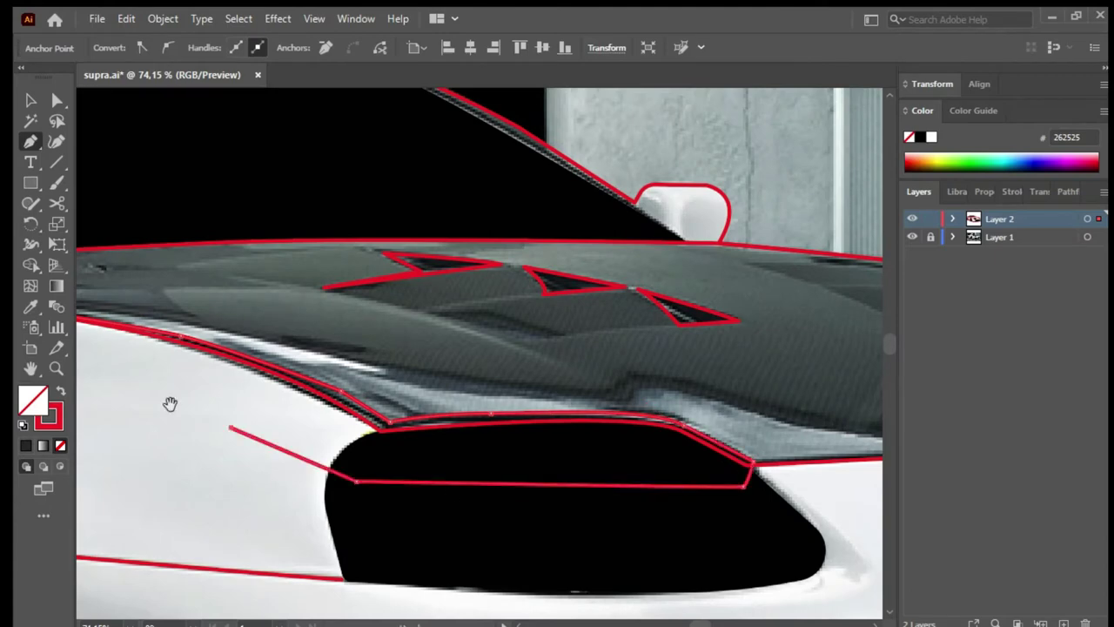
pyautogui.hscroll(-5, 261, 383)
pyautogui.press('v')
pyautogui.click(272, 374)
pyautogui.click(430, 443)
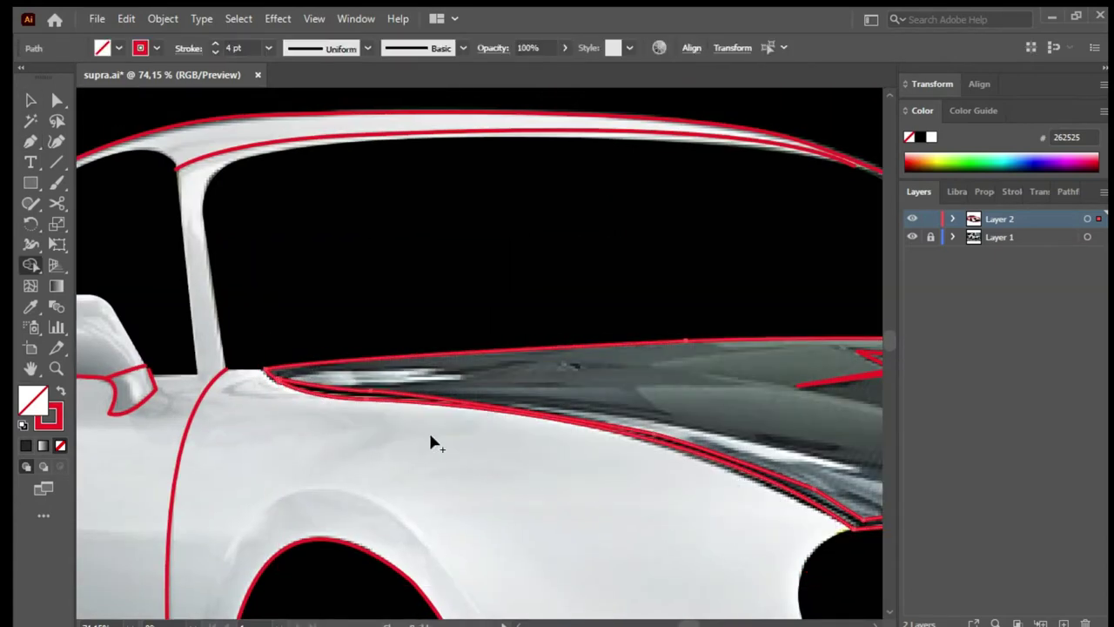
pyautogui.hscroll(5, 403, 462)
# Step: Draw the hood edge crease line with curved anchors
pyautogui.press('p')
pyautogui.hscroll(2, 165, 393)
pyautogui.hscroll(-3, 397, 432)
pyautogui.hscroll(2, 398, 433)
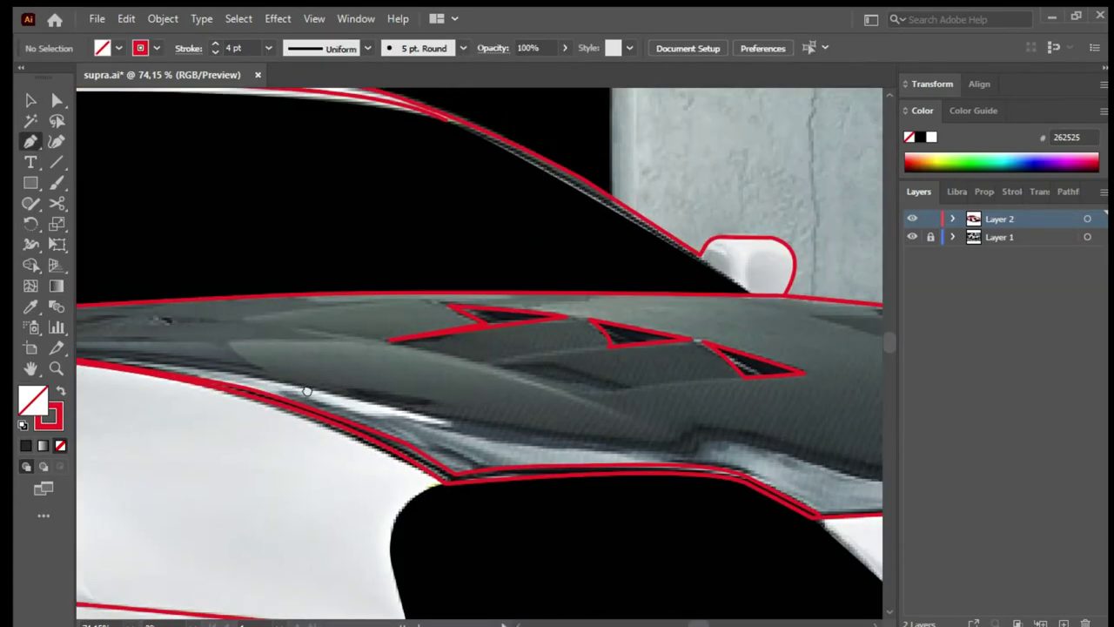
pyautogui.moveTo(679, 440); pyautogui.dragTo(735, 431)
pyautogui.hscroll(10, 307, 379)
pyautogui.moveTo(533, 420); pyautogui.dragTo(642, 425)
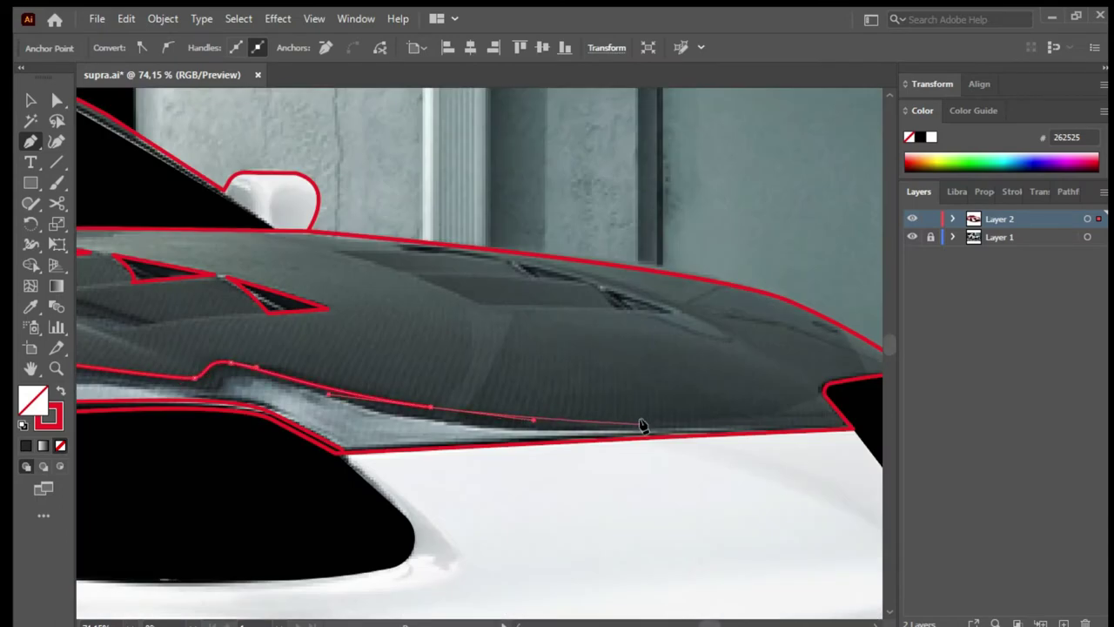
pyautogui.hscroll(-5, 614, 398)
pyautogui.hscroll(-3, 528, 418)
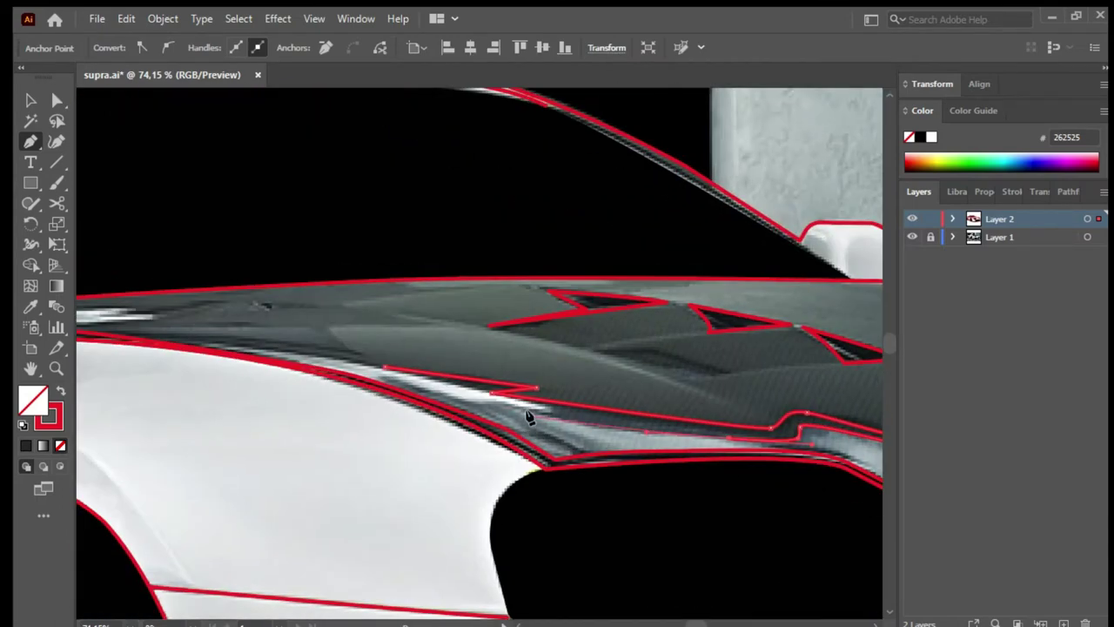
# Step: Outline the remaining curved and triangular hood vent shapes
pyautogui.press('v')
pyautogui.hscroll(-5, 489, 393)
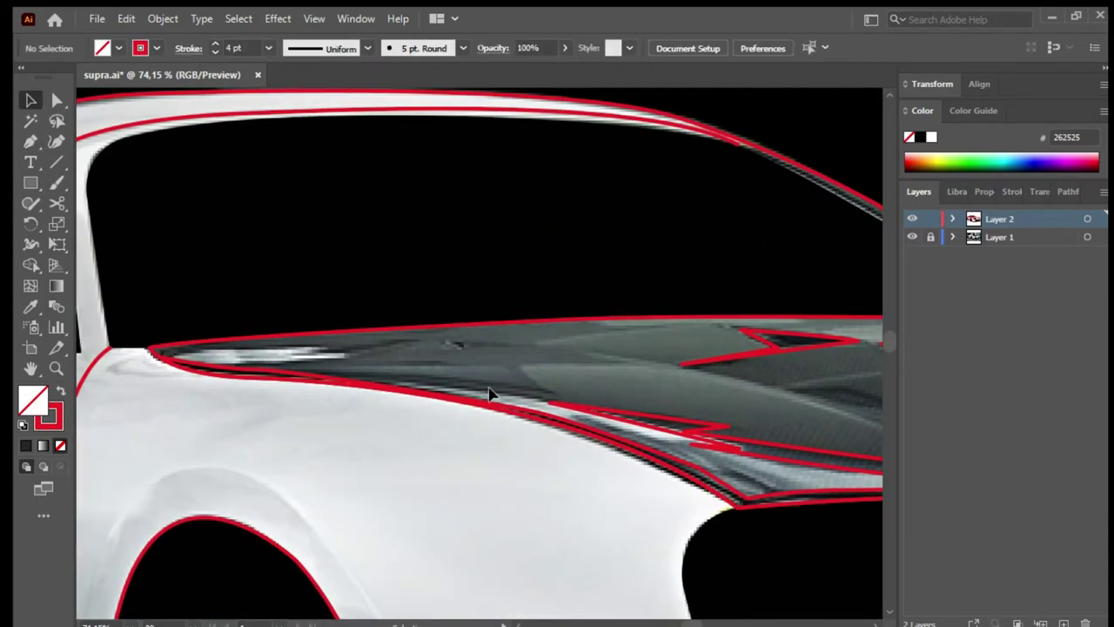
pyautogui.click(293, 372)
pyautogui.moveTo(541, 391); pyautogui.dragTo(520, 392)
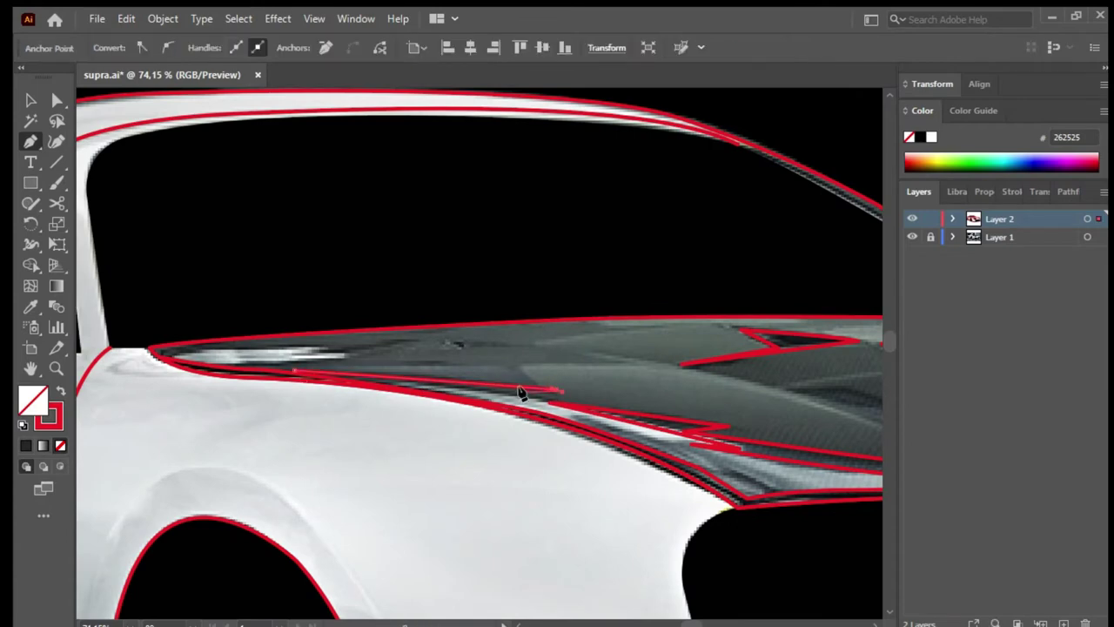
pyautogui.keyDown('ctrl'); pyautogui.click(294, 388); pyautogui.keyUp('ctrl')
pyautogui.hscroll(15, 534, 373)
pyautogui.moveTo(438, 347); pyautogui.dragTo(549, 364)
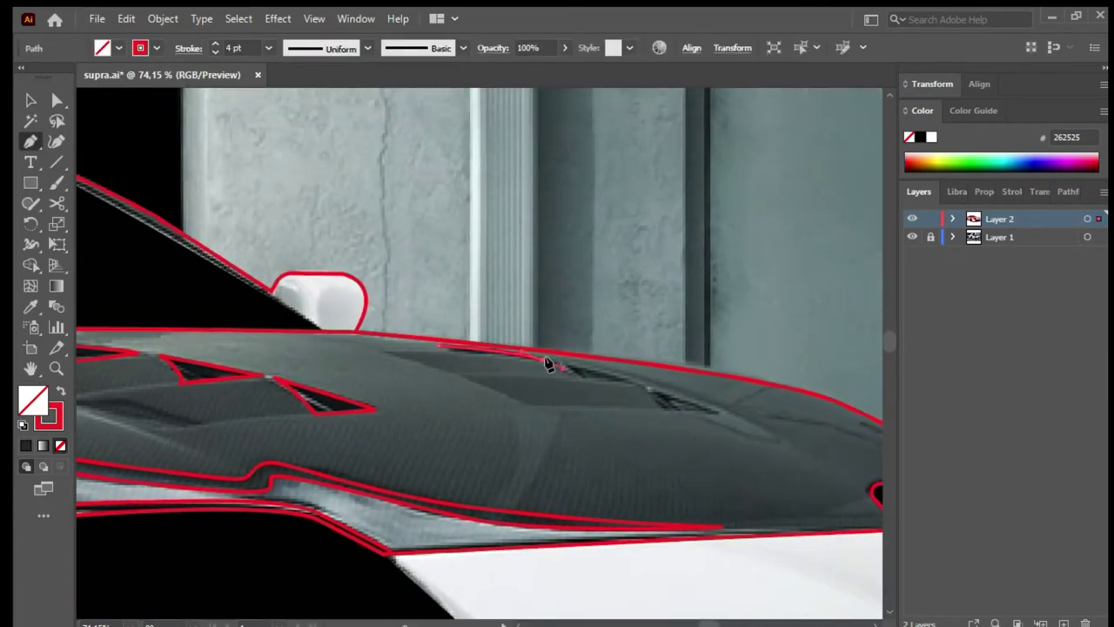
pyautogui.keyDown('ctrl'); pyautogui.click(571, 367); pyautogui.keyUp('ctrl')
pyautogui.moveTo(636, 381); pyautogui.dragTo(582, 381)
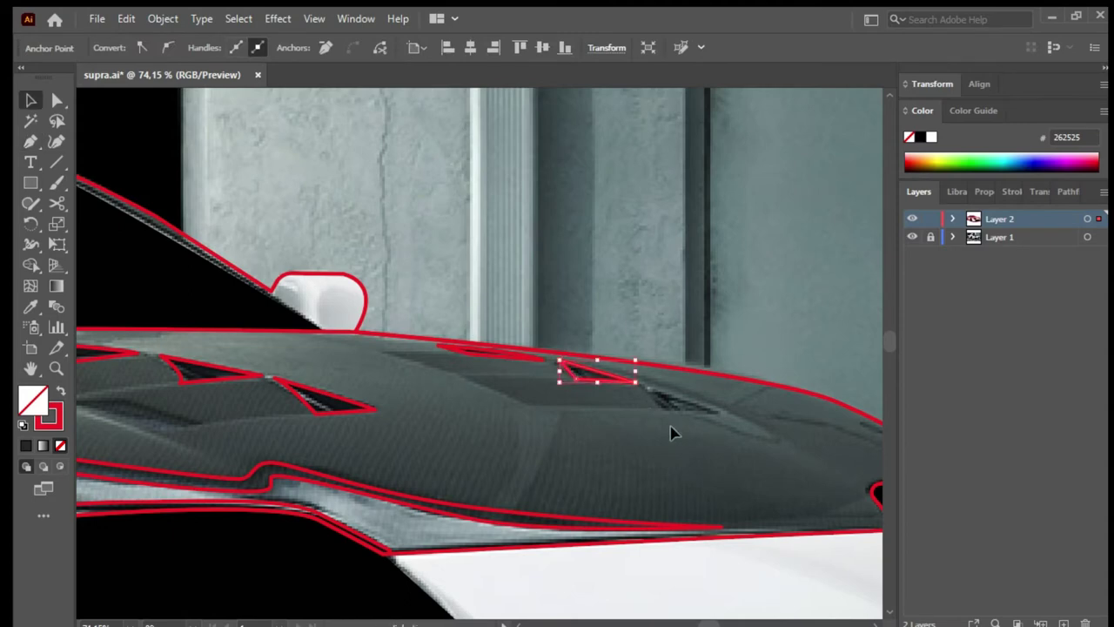
pyautogui.click(648, 385)
pyautogui.click(717, 413)
# Step: Select the three hood vent shapes and fill them black
pyautogui.click(652, 385)
pyautogui.press('v')
pyautogui.keyDown('shift'); pyautogui.click(488, 350); pyautogui.keyUp('shift')
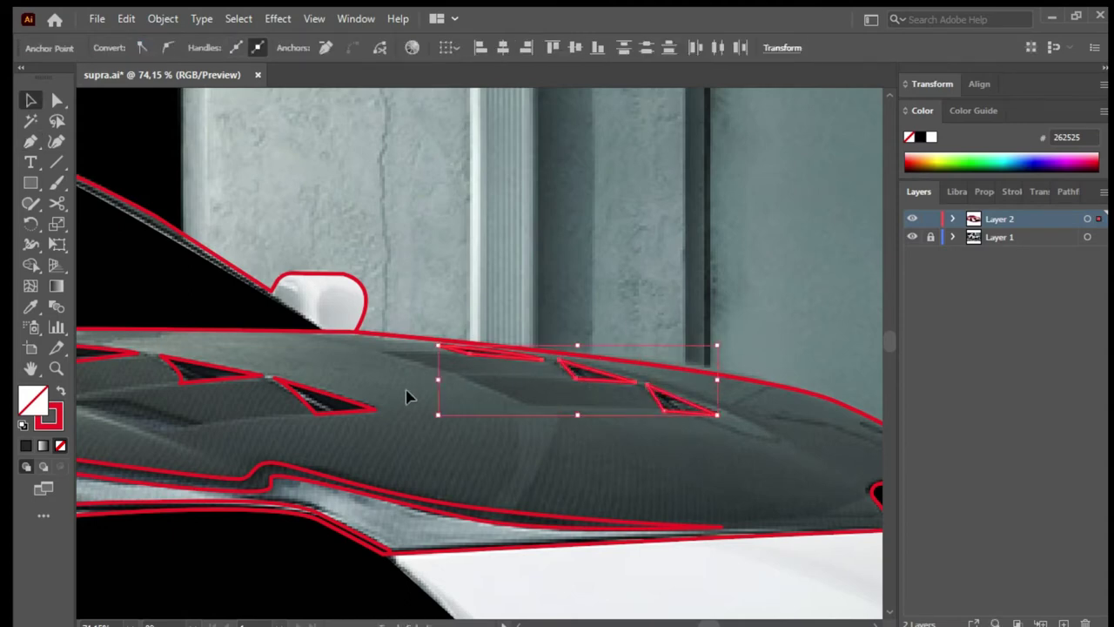
pyautogui.hscroll(-5, 383, 391)
pyautogui.keyDown('shift'); pyautogui.click(232, 424); pyautogui.keyUp('shift')
pyautogui.hscroll(-4, 261, 470)
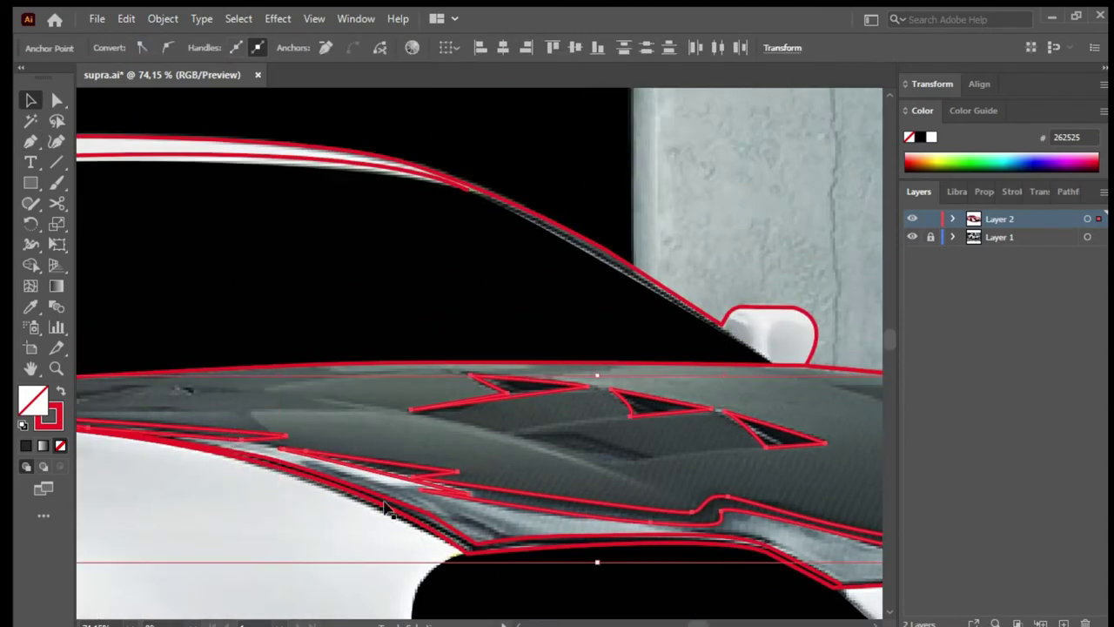
pyautogui.press('i')
pyautogui.click(676, 575)
# Step: Zoom in on the car front, show the reference photo layer, and select the hood
pyautogui.hotkey('ctrl', 'shift', 'a')
pyautogui.hotkey('ctrl', '-')
pyautogui.press('z')
pyautogui.click(821, 427)
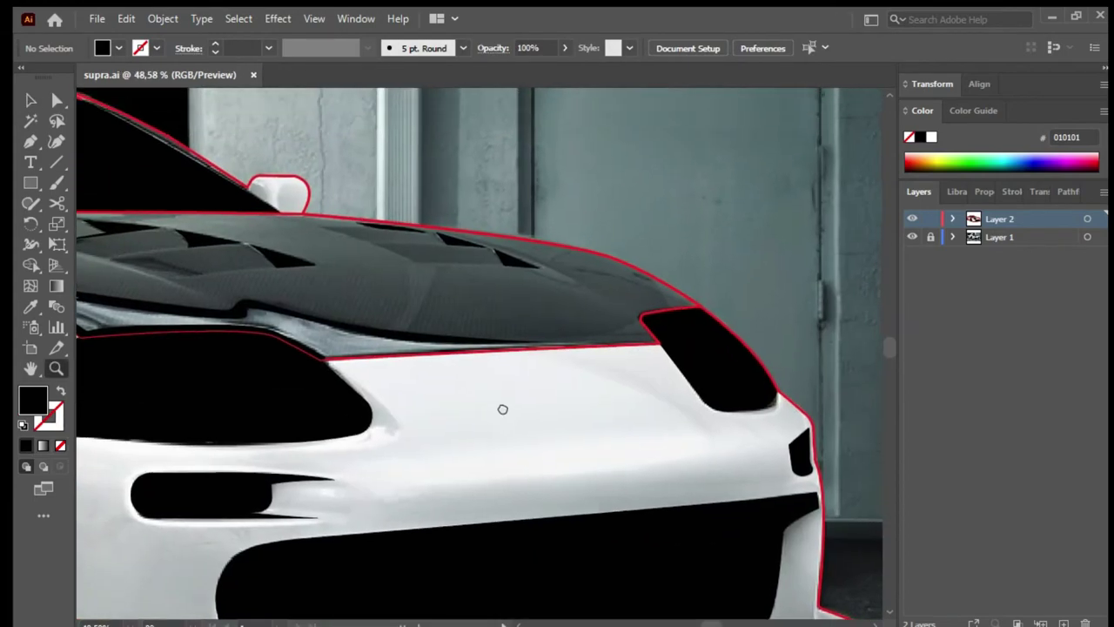
pyautogui.scroll(-2, 682, 436)
pyautogui.scroll(-2, 696, 436)
pyautogui.scroll(-2, 711, 435)
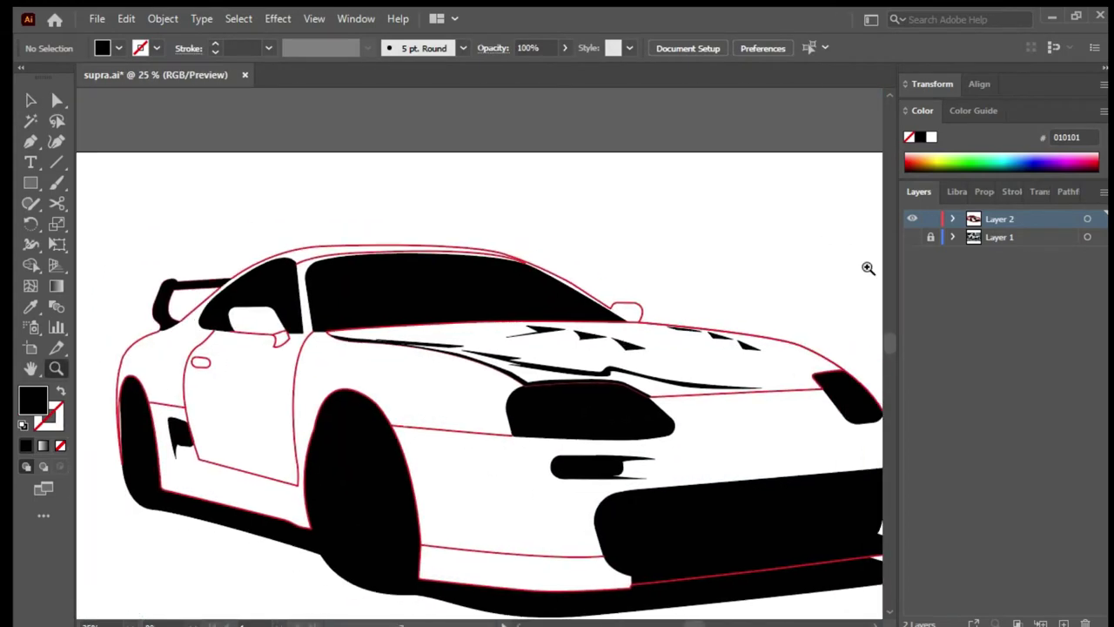
pyautogui.click(912, 237)
pyautogui.click(699, 397)
# Step: Fill the hood with dark grey 353F41 and pick out the door outline
pyautogui.press('i')
pyautogui.click(708, 378)
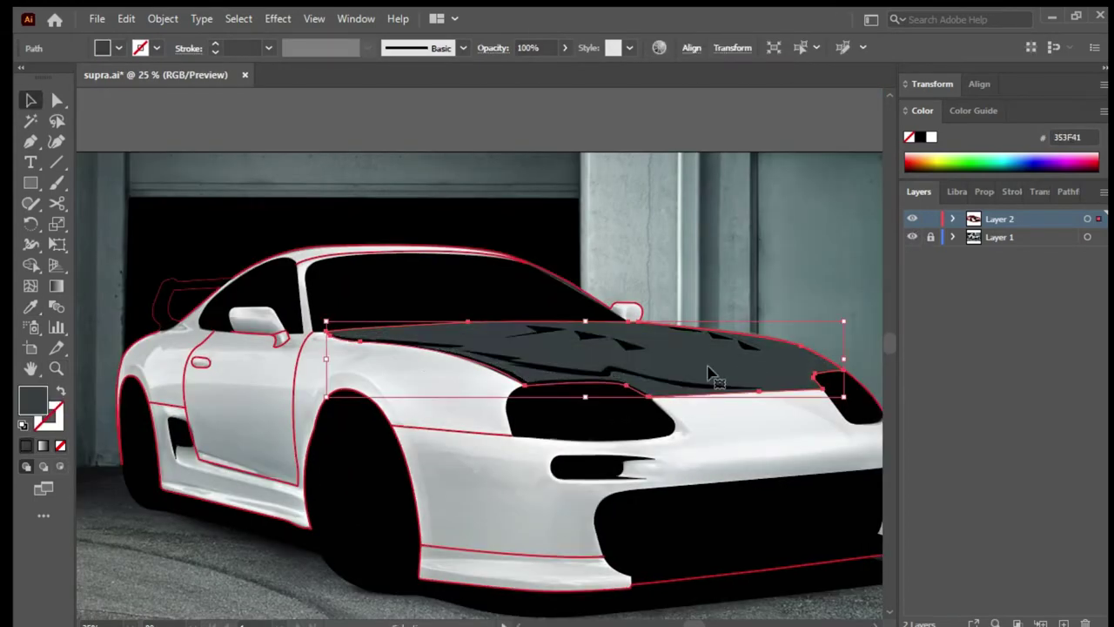
pyautogui.press('v')
pyautogui.hotkey('ctrl', 'shift', 'a')
pyautogui.scroll(5, 169, 390)
pyautogui.press('a')
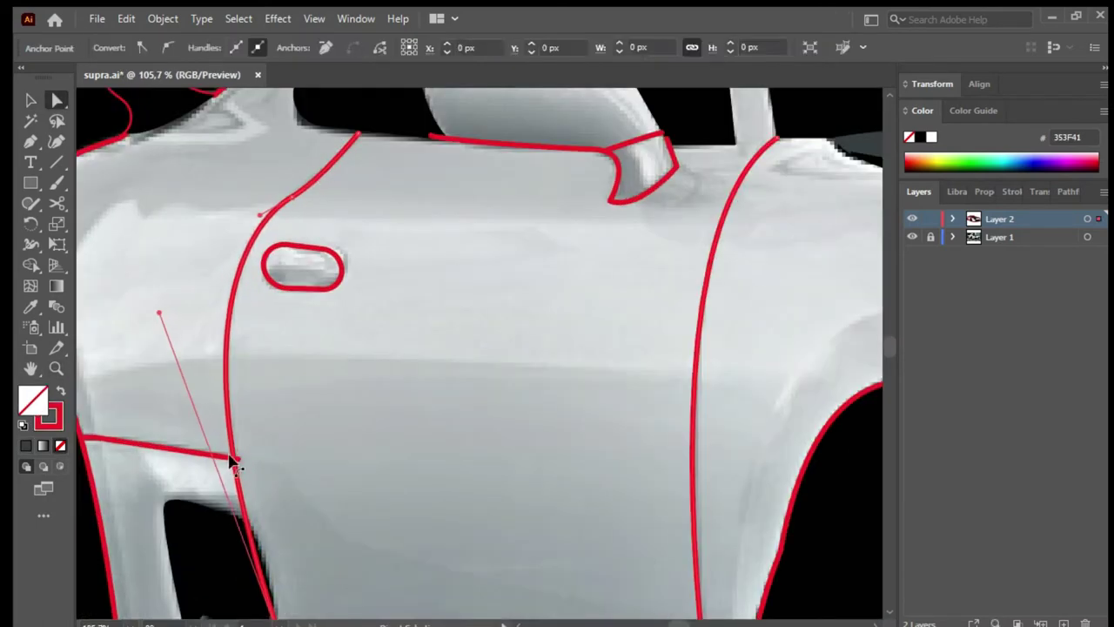
pyautogui.click(237, 457)
pyautogui.press('v')
pyautogui.hotkey('ctrl', '0')
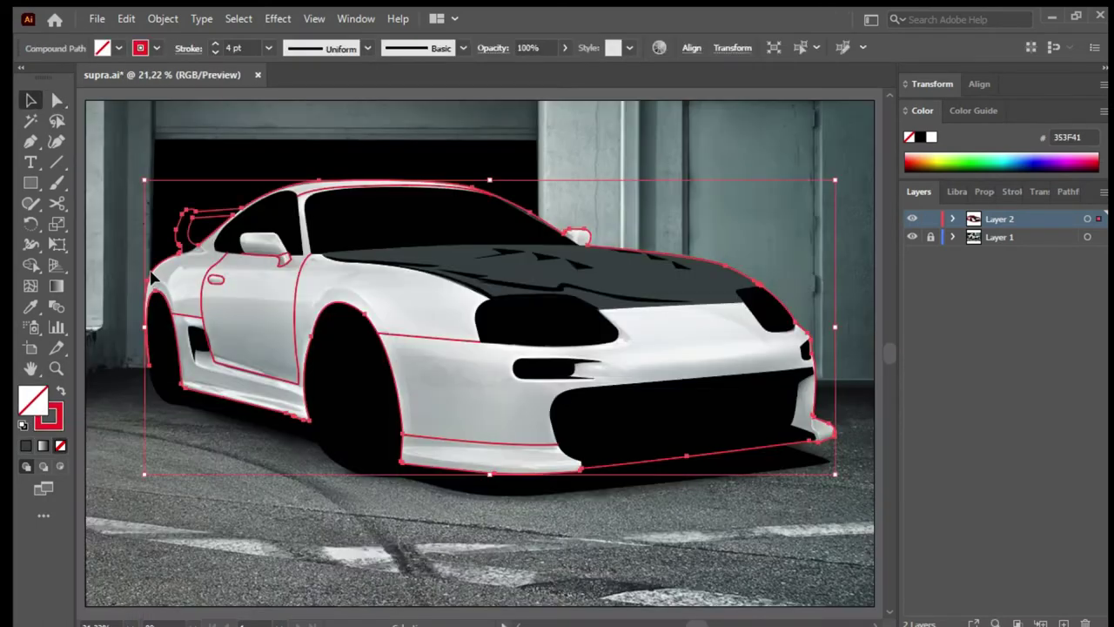
# Step: Give the door and side outlines a black 4 pt stroke
pyautogui.click(989, 186)
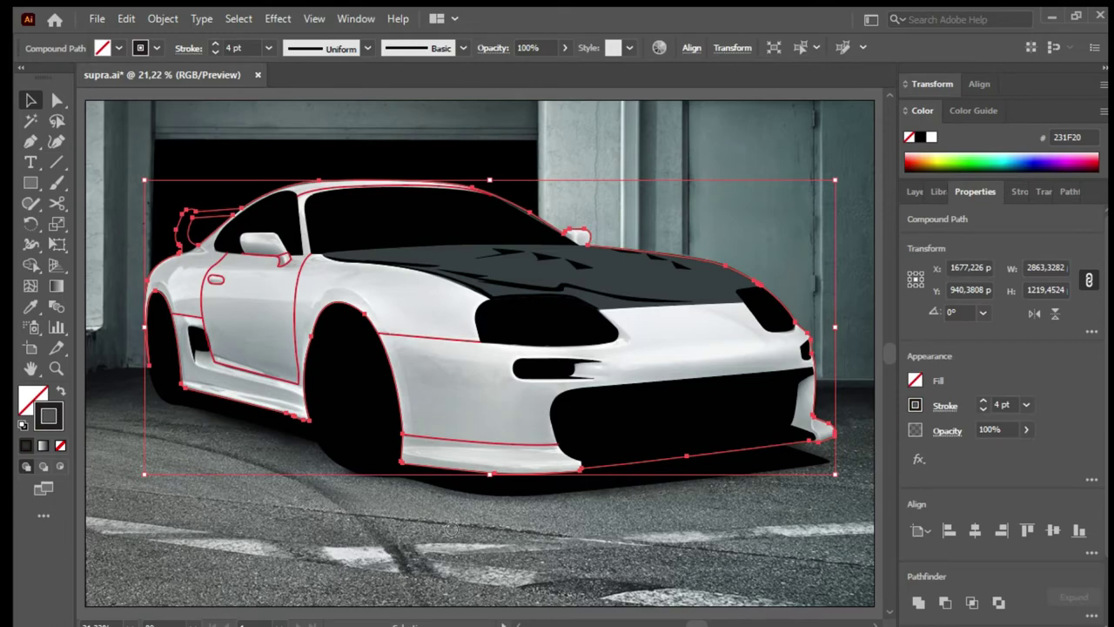
pyautogui.click(132, 293)
pyautogui.scroll(3, 186, 310)
pyautogui.click(186, 310)
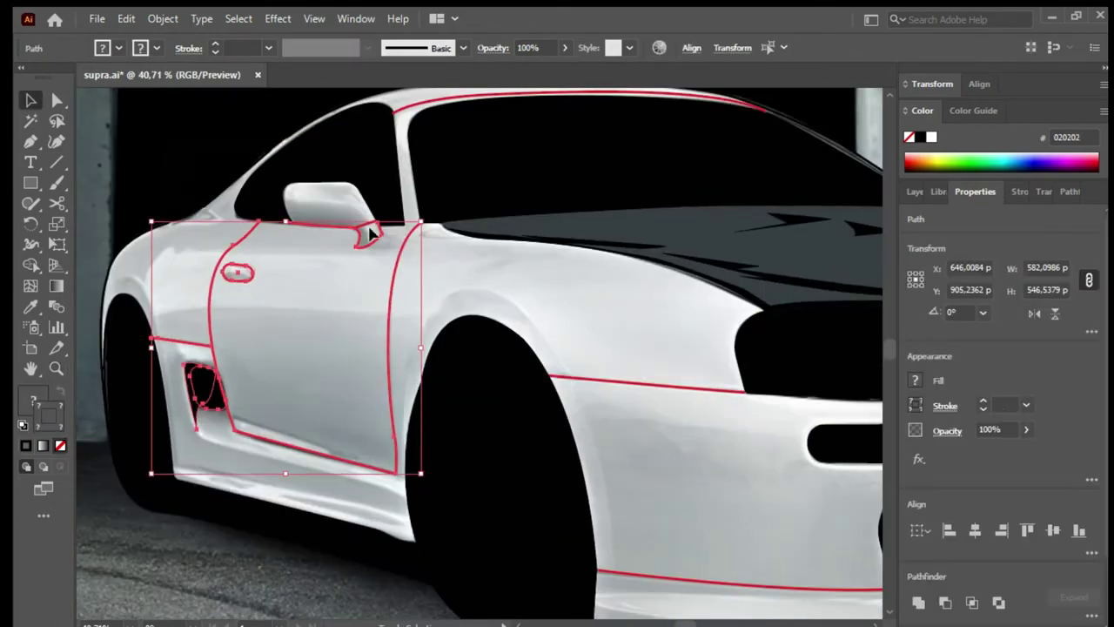
pyautogui.keyDown('shift'); pyautogui.click(649, 387); pyautogui.keyUp('shift')
pyautogui.click(159, 287)
pyautogui.hotkey('ctrl', 'shift', 'a')
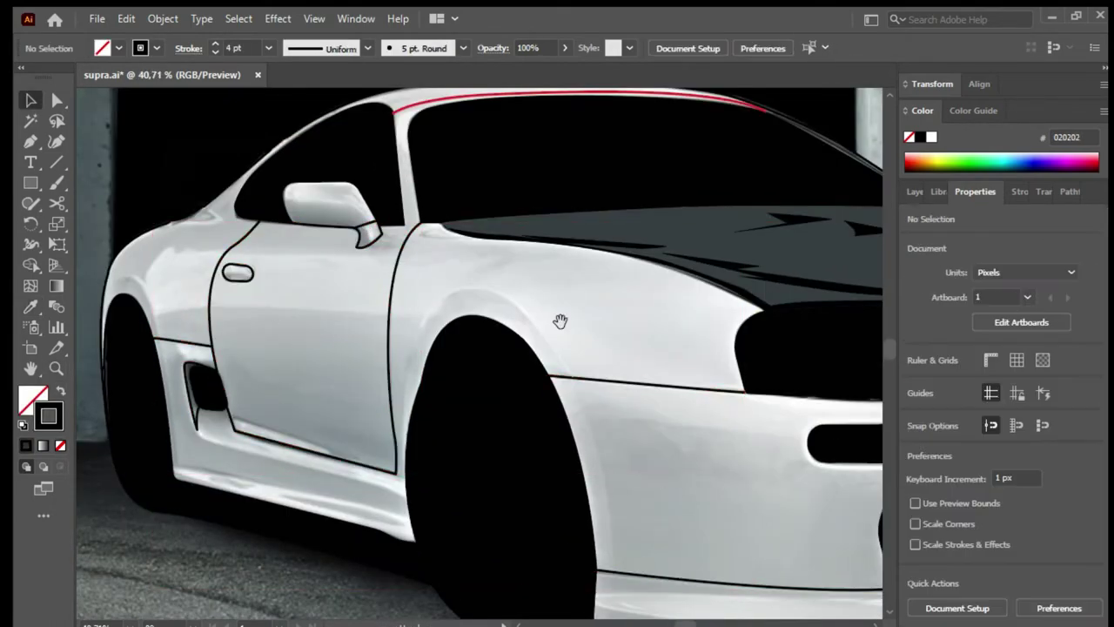
# Step: Recolour the roof and bumper outlines, then hide the reference photo to check them
pyautogui.scroll(2, 418, 312)
pyautogui.click(609, 189)
pyautogui.hscroll(5, 609, 349)
pyautogui.scroll(-3, 609, 348)
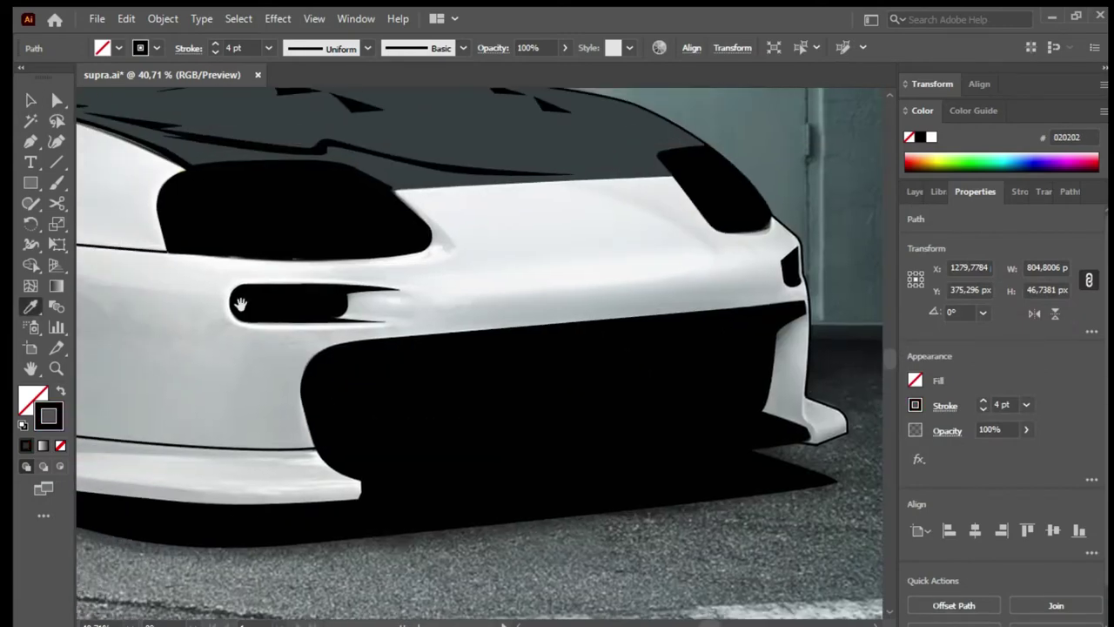
pyautogui.click(799, 370)
pyautogui.click(248, 460)
pyautogui.hotkey('ctrl', 'shift', 'a')
pyautogui.hotkey('ctrl', '0')
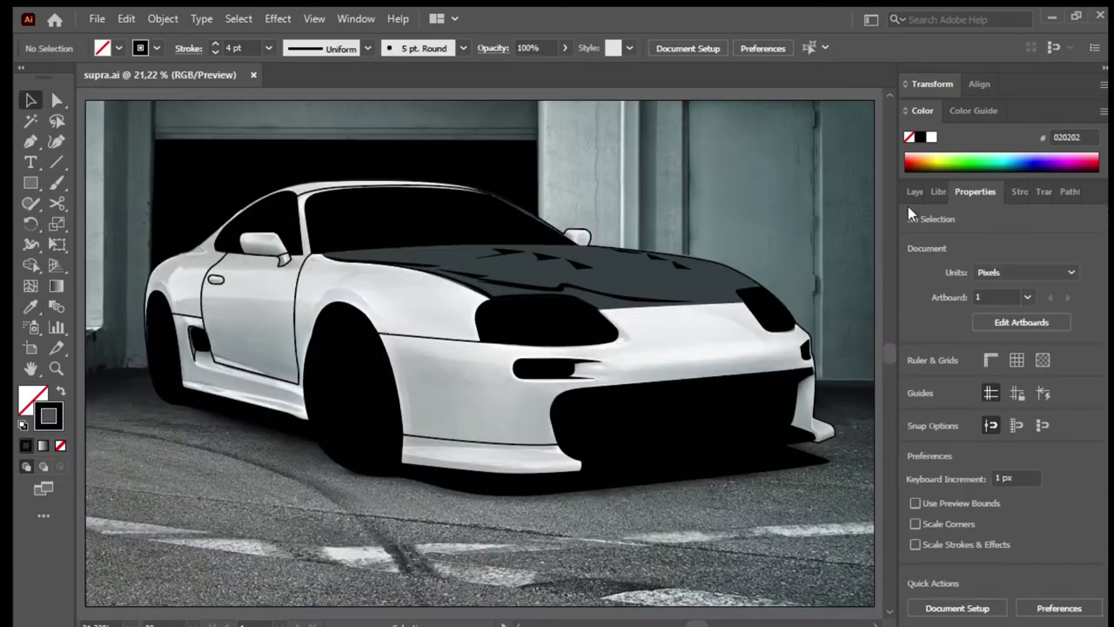
pyautogui.click(919, 191)
pyautogui.click(913, 236)
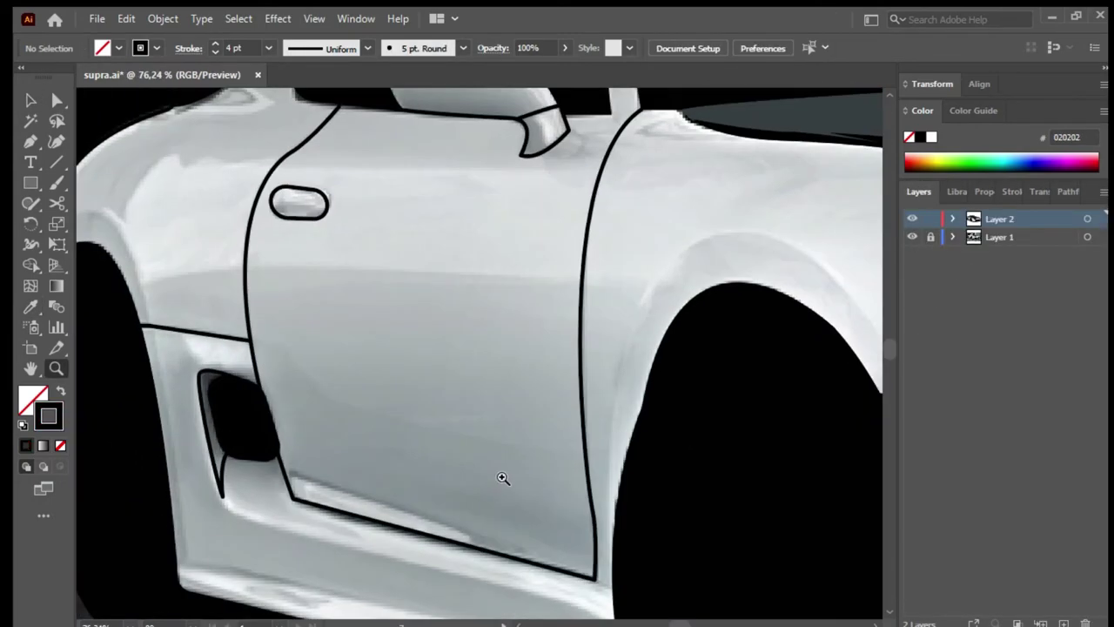
# Step: Make the side vent black by sampling black and swapping fill and stroke (Shift+X)
pyautogui.click(223, 460)
pyautogui.press('i')
pyautogui.click(340, 418)
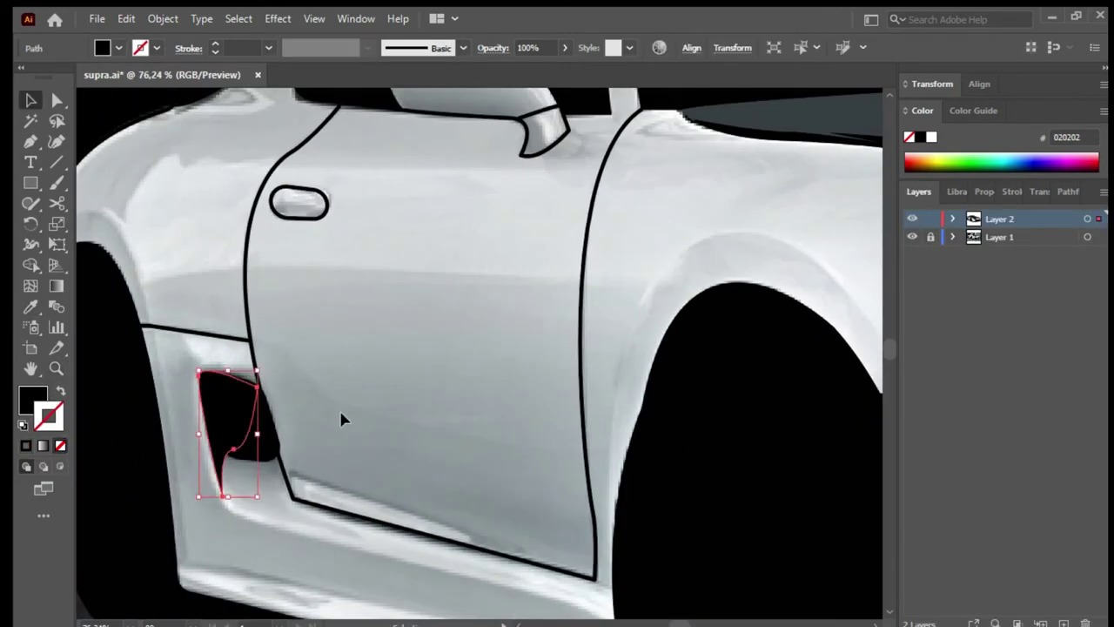
pyautogui.hotkey('ctrl', '0')
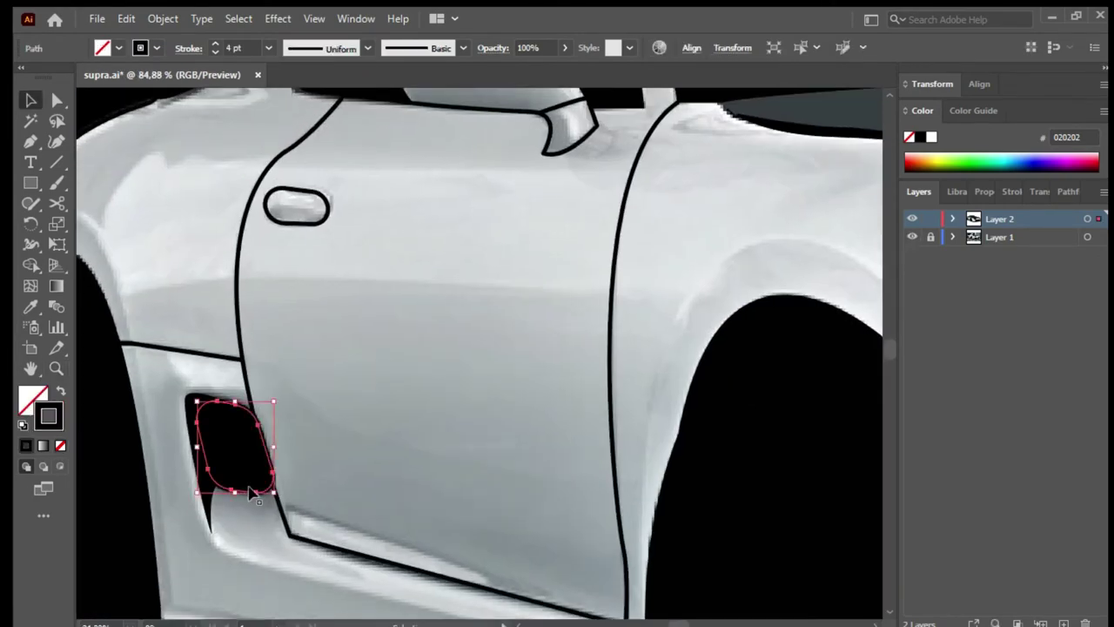
pyautogui.click(239, 488)
pyautogui.hotkey('shift', 'x')
# Step: Toggle the reference photo layer to compare the black vent
pyautogui.hotkey('ctrl', '0')
pyautogui.click(912, 237)
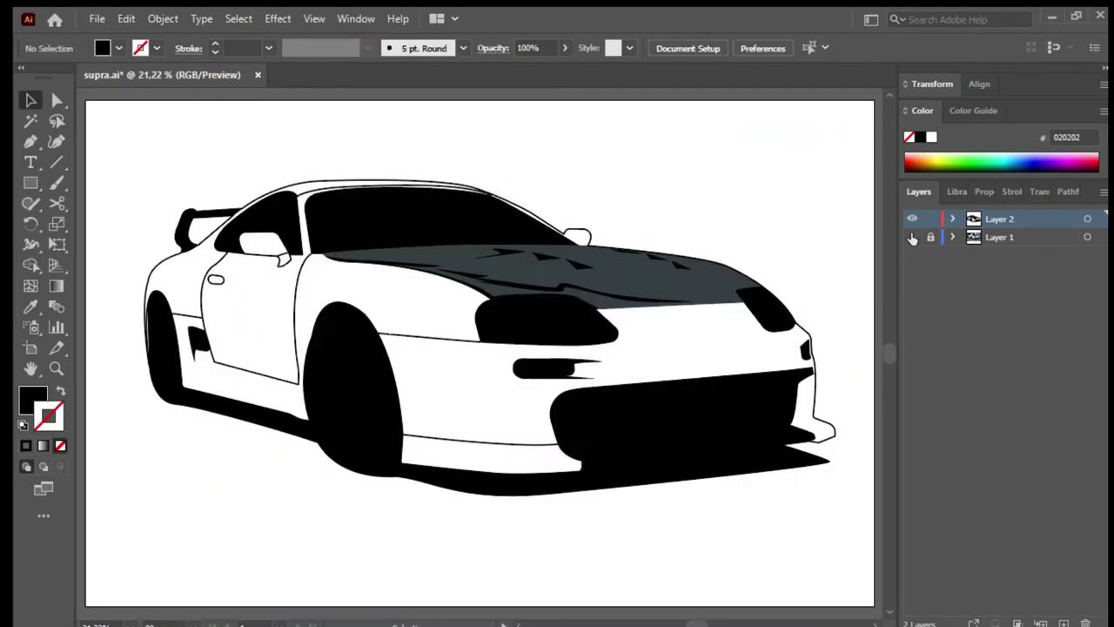
pyautogui.click(912, 237)
pyautogui.click(913, 236)
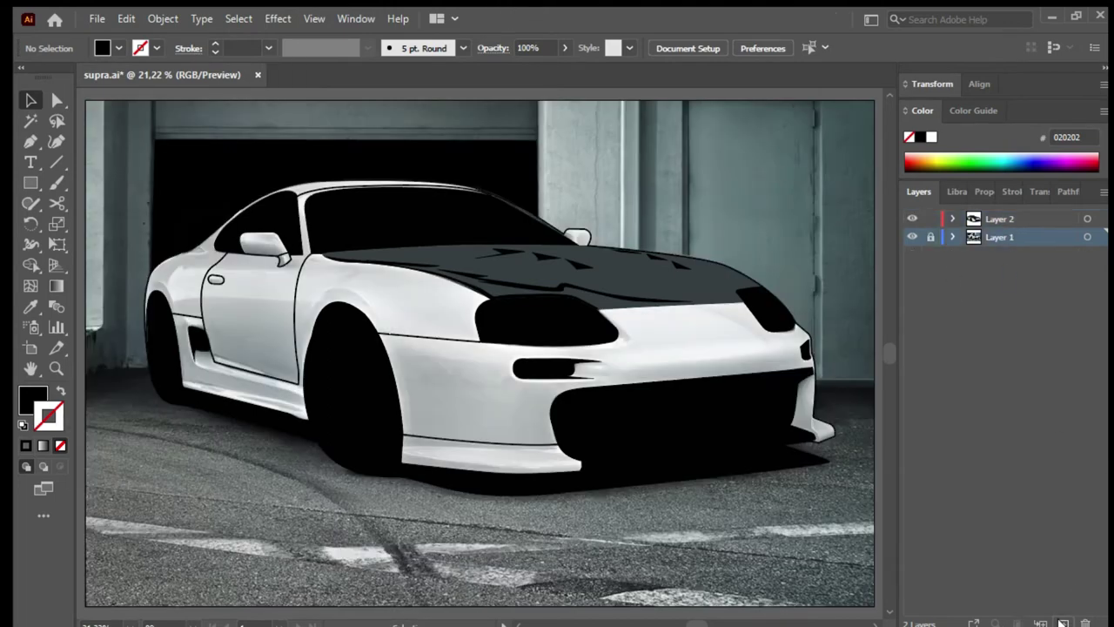
# Step: Create Layer 3 and lock the line art and reference photo layers
pyautogui.click(1064, 624)
pyautogui.click(930, 255)
pyautogui.click(1001, 256)
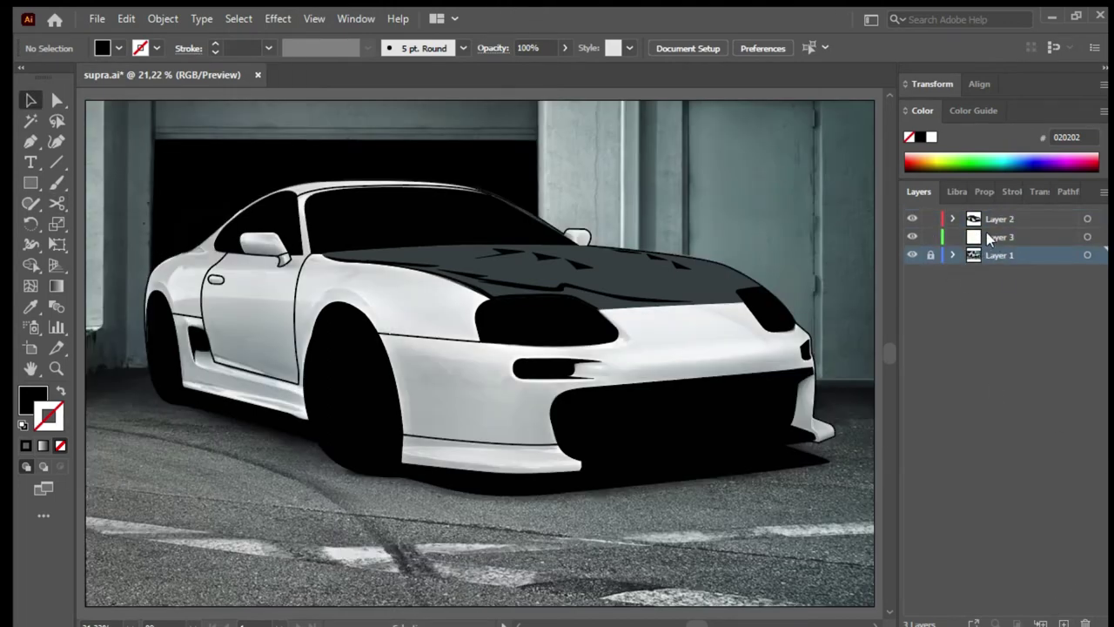
pyautogui.click(999, 218)
pyautogui.click(1087, 219)
pyautogui.click(1000, 237)
pyautogui.click(912, 219)
pyautogui.click(930, 219)
pyautogui.click(930, 255)
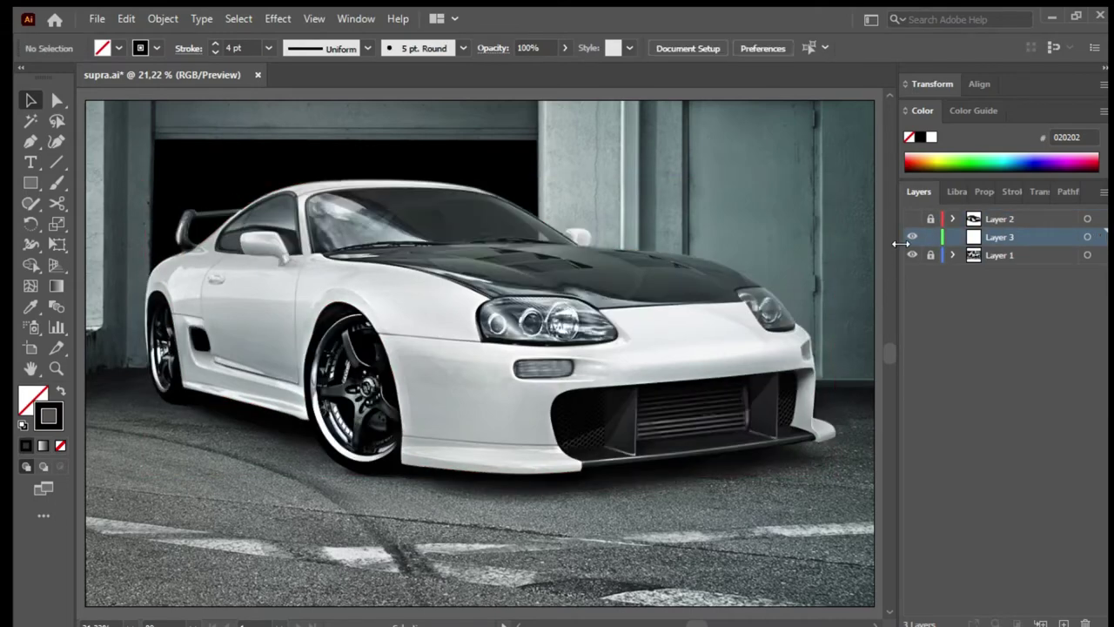
# Step: Paste the car outline in place on Layer 3, fill it white, and compare with the photo
pyautogui.hotkey('ctrl', 'f')
pyautogui.press('d')
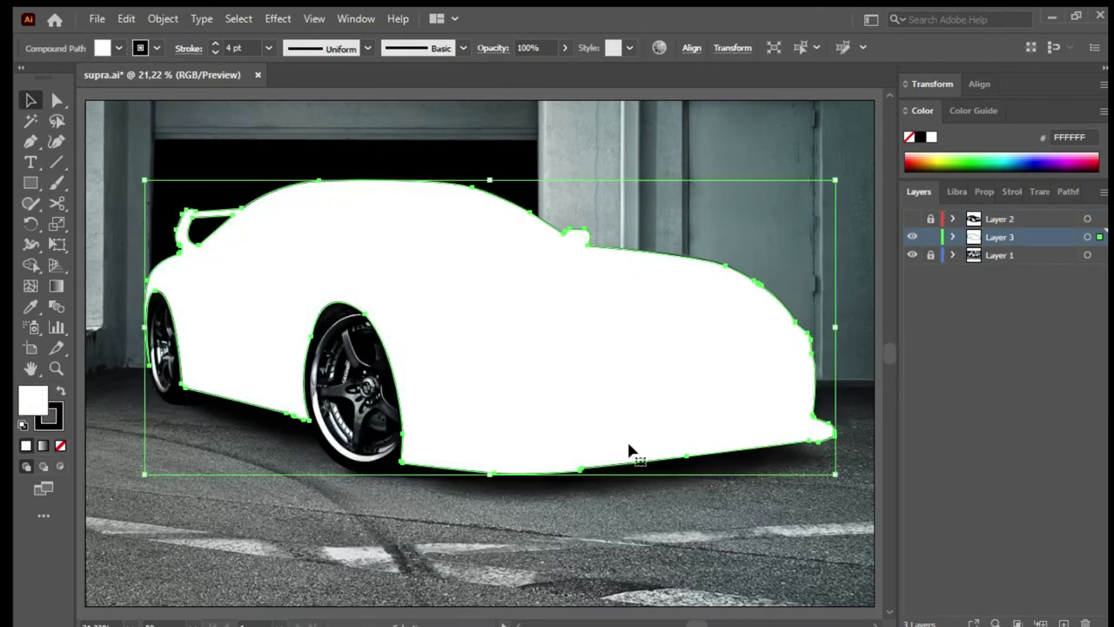
pyautogui.hotkey('ctrl', 'shift', 'a')
pyautogui.click(912, 218)
pyautogui.click(913, 256)
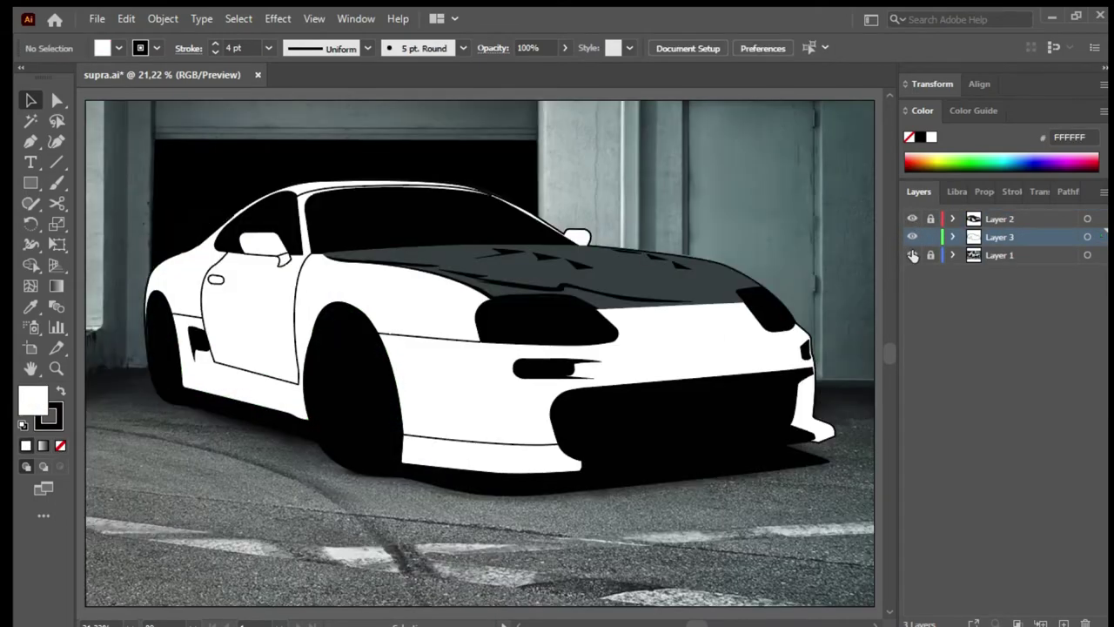
# Step: Lock the silhouette layer, add Layer 4 and set no fill for the shading lines
pyautogui.click(930, 237)
pyautogui.click(1064, 623)
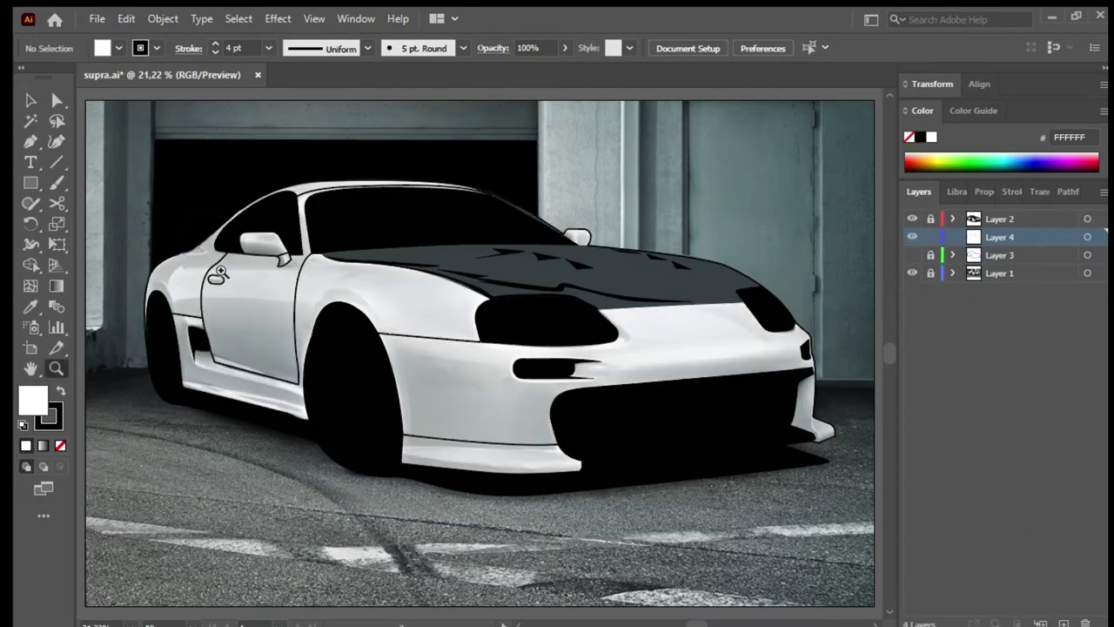
pyautogui.moveTo(217, 273); pyautogui.dragTo(287, 274)
pyautogui.click(60, 445)
pyautogui.click(984, 192)
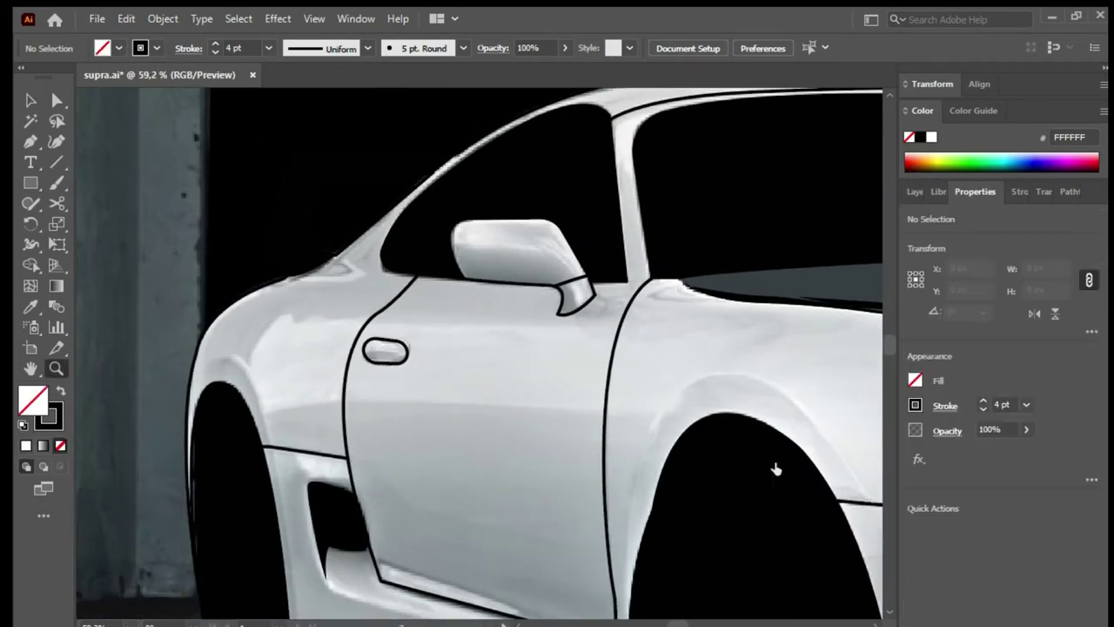
pyautogui.scroll(1, 261, 351)
pyautogui.press('p')
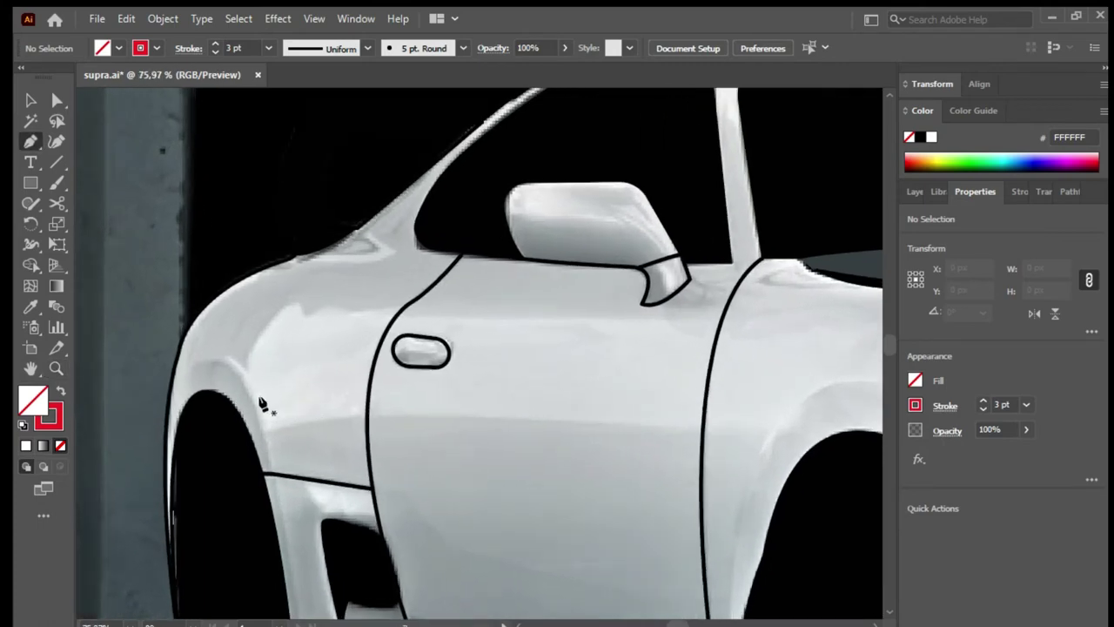
pyautogui.scroll(-5, 212, 372)
pyautogui.scroll(1, 224, 211)
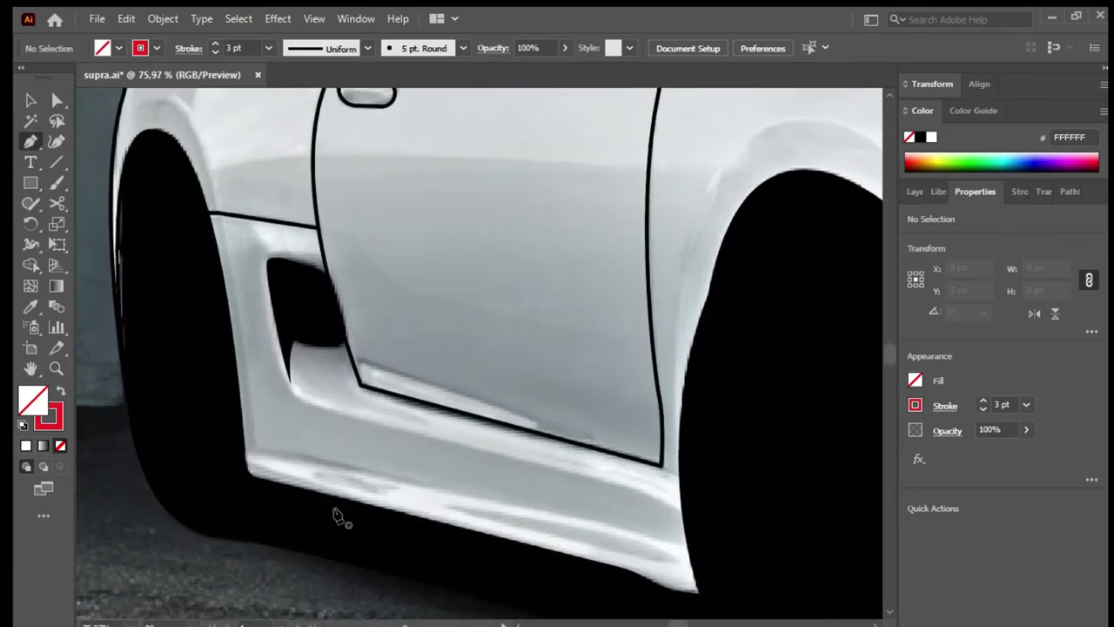
# Step: Trace the shading line along the lower sill and around the vent to the door edge
pyautogui.moveTo(252, 461); pyautogui.dragTo(370, 509)
pyautogui.moveTo(701, 548); pyautogui.dragTo(689, 514)
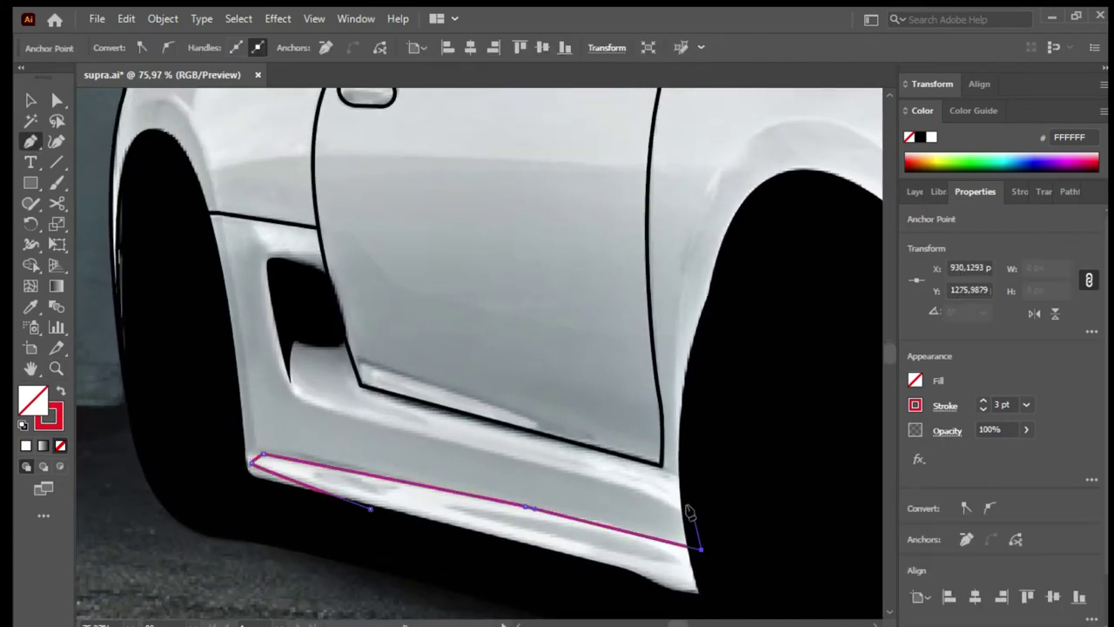
pyautogui.scroll(2, 527, 468)
pyautogui.hscroll(-3, 487, 474)
pyautogui.moveTo(471, 478); pyautogui.dragTo(427, 443)
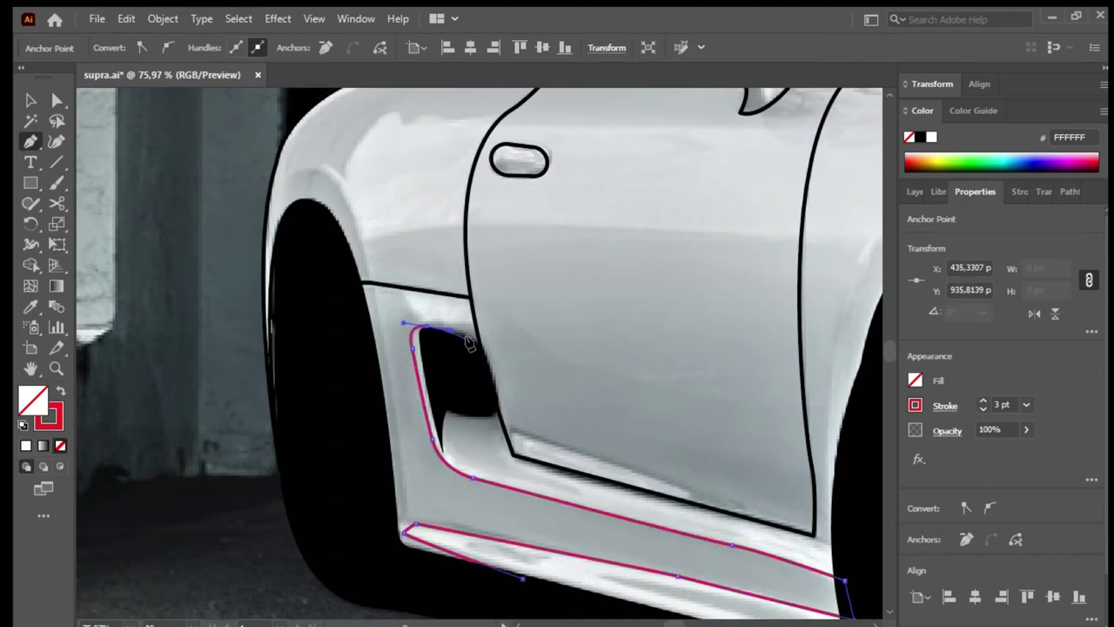
pyautogui.moveTo(425, 342); pyautogui.dragTo(493, 497)
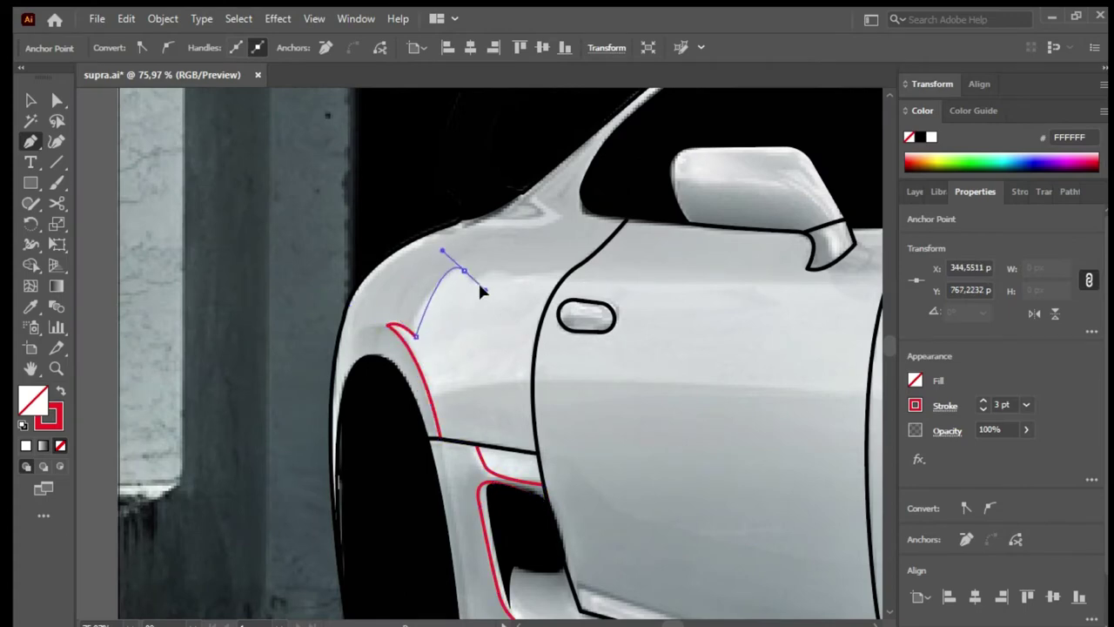
pyautogui.click(653, 285)
pyautogui.hscroll(6, 522, 330)
pyautogui.scroll(1, 488, 353)
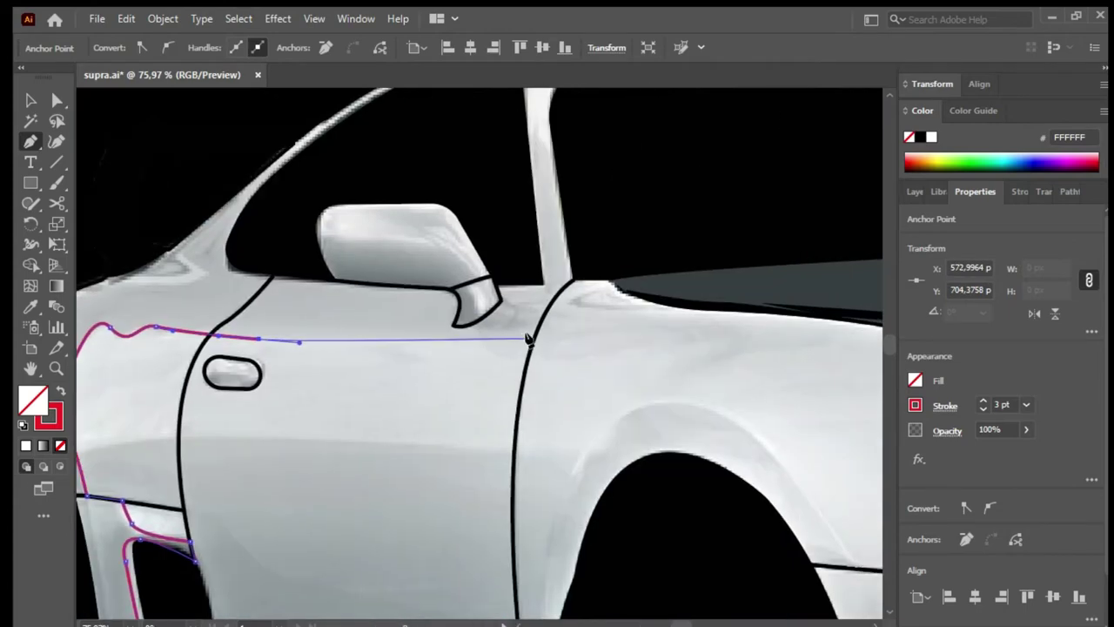
pyautogui.click(528, 340)
pyautogui.scroll(2, 514, 391)
pyautogui.hscroll(1, 493, 452)
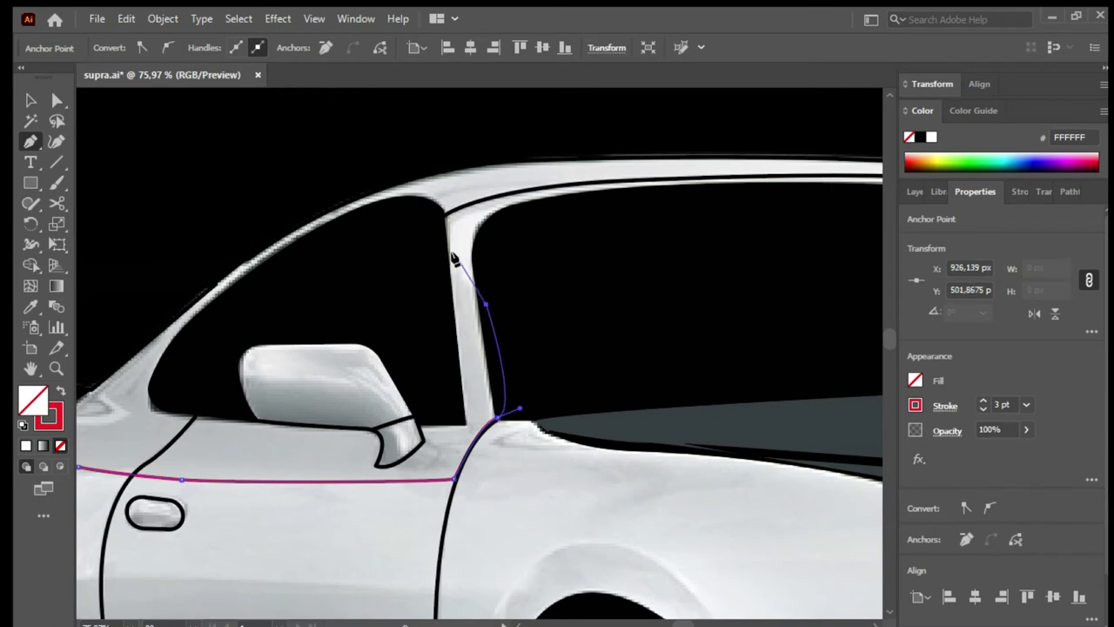
# Step: Curve the shading outline over the mirror toward the window pillar and down the hood edge
pyautogui.moveTo(418, 347); pyautogui.dragTo(469, 357)
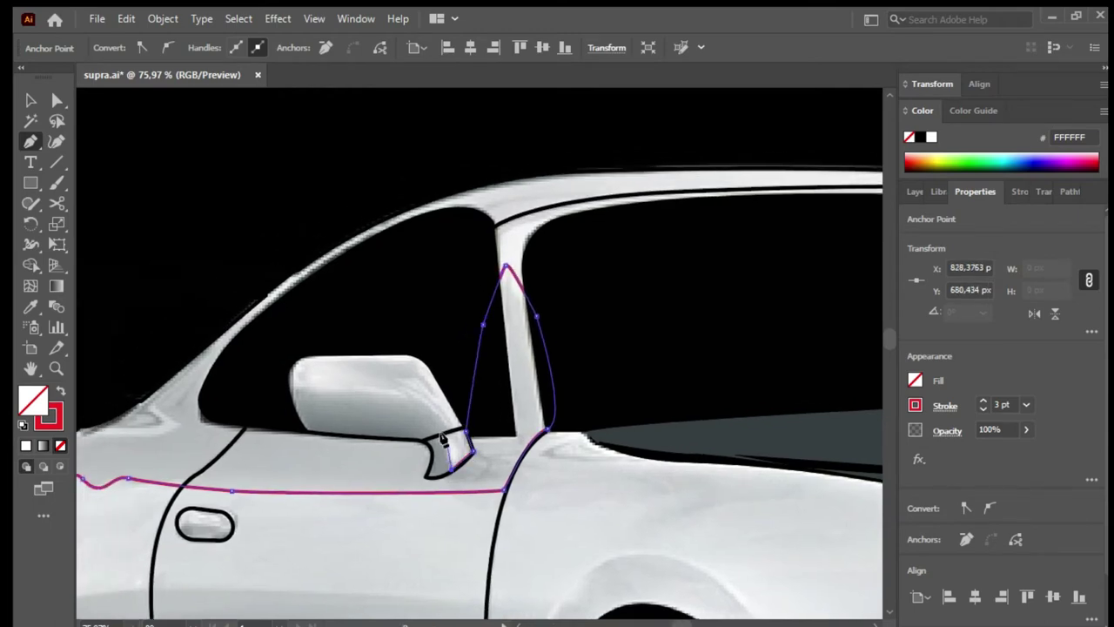
pyautogui.moveTo(397, 395); pyautogui.dragTo(323, 386)
pyautogui.click(255, 386)
pyautogui.hscroll(-3, 331, 366)
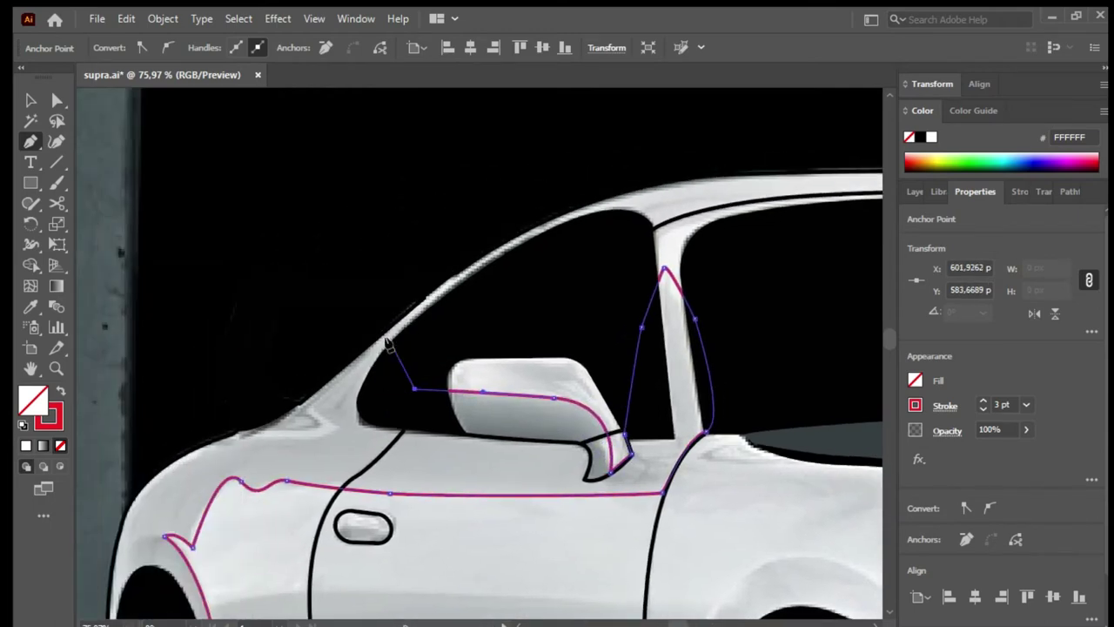
pyautogui.moveTo(399, 332); pyautogui.dragTo(439, 285)
pyautogui.click(302, 398)
pyautogui.hscroll(-4, 443, 393)
pyautogui.click(448, 397)
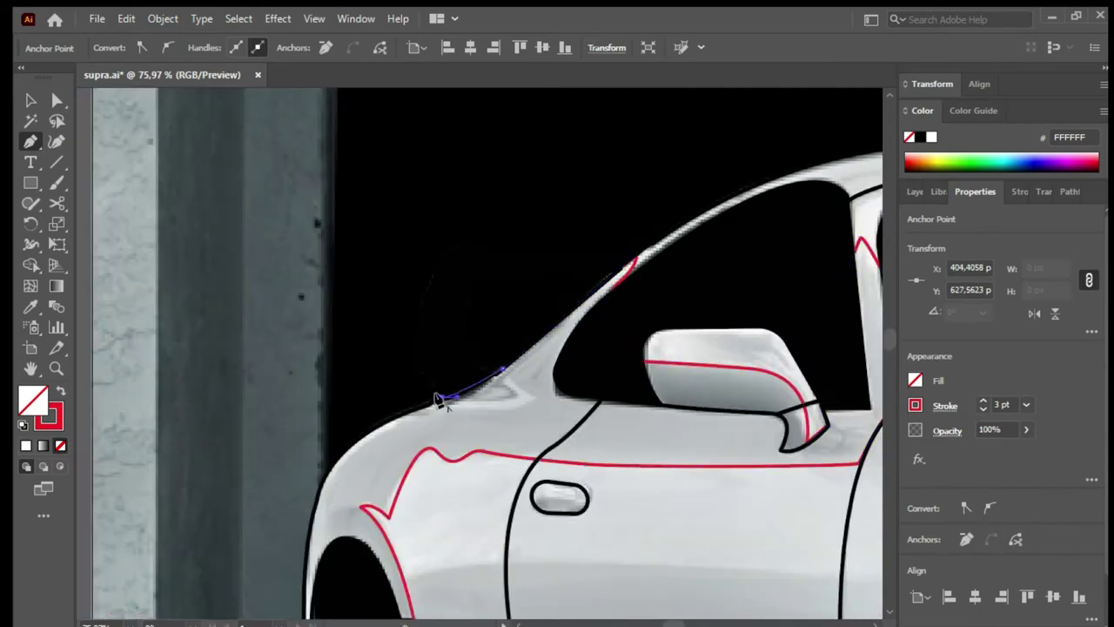
pyautogui.moveTo(391, 423); pyautogui.dragTo(376, 433)
# Step: Continue the outline down the fender and wheel arch along the side skirt, then stop drawing
pyautogui.scroll(-2, 362, 373)
pyautogui.click(320, 422)
pyautogui.scroll(-3, 320, 421)
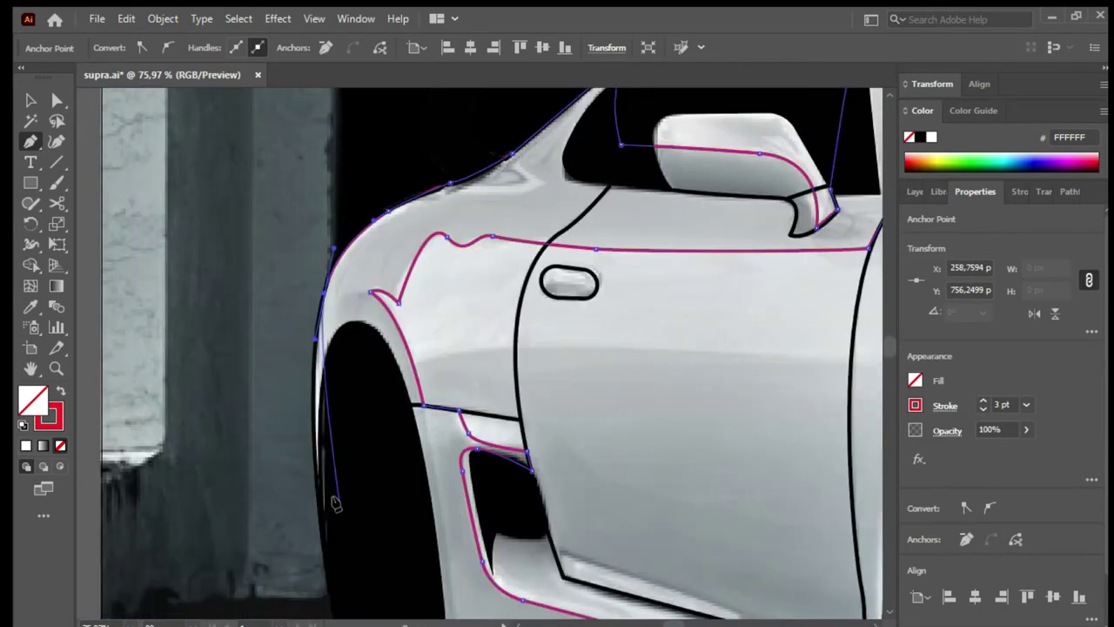
pyautogui.moveTo(315, 457); pyautogui.dragTo(326, 521)
pyautogui.scroll(-2, 360, 385)
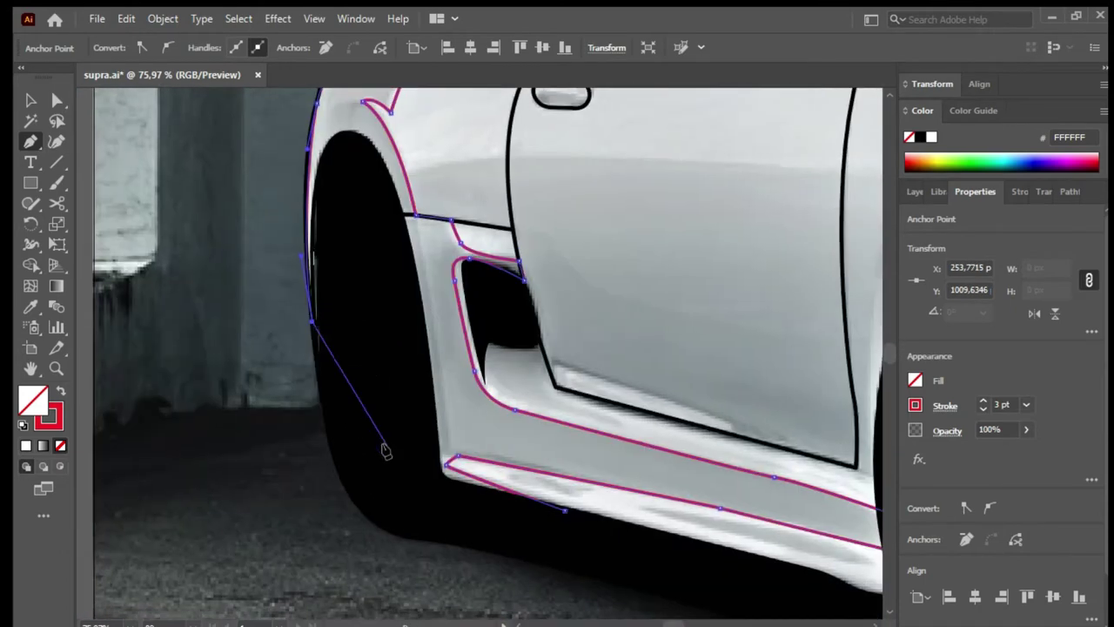
pyautogui.click(421, 486)
pyautogui.click(565, 509)
pyautogui.press('v')
pyautogui.click(918, 193)
pyautogui.hscroll(3, 558, 278)
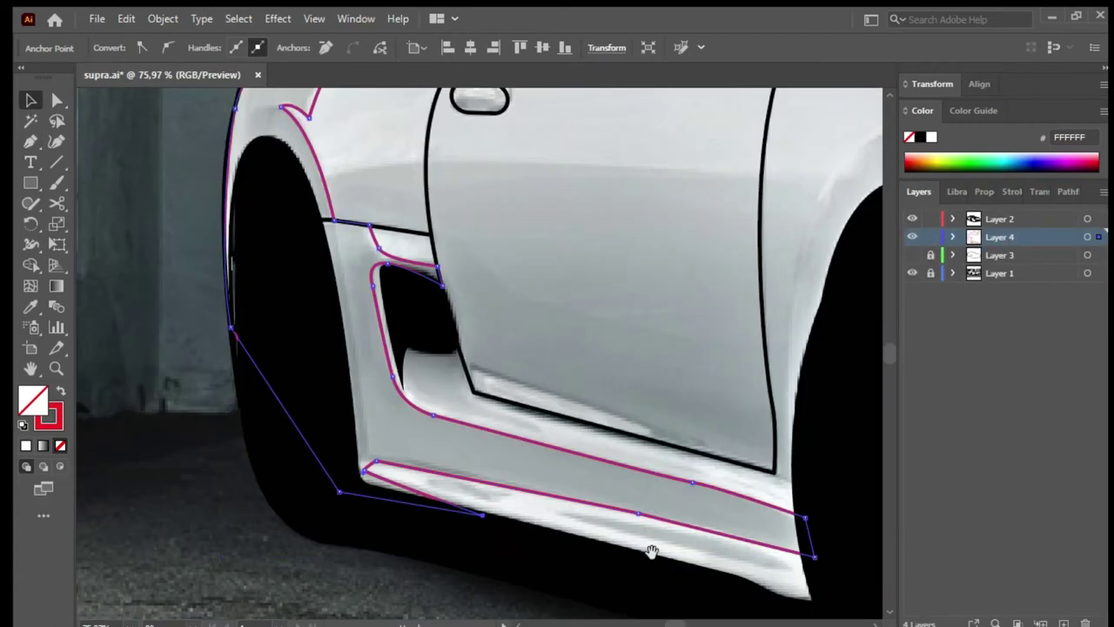
pyautogui.click(269, 330)
# Step: Draw a red shading outline from below the side vent along the lower door edge and sill
pyautogui.hotkey('ctrl', 'shift', 'a')
pyautogui.scroll(3, 360, 447)
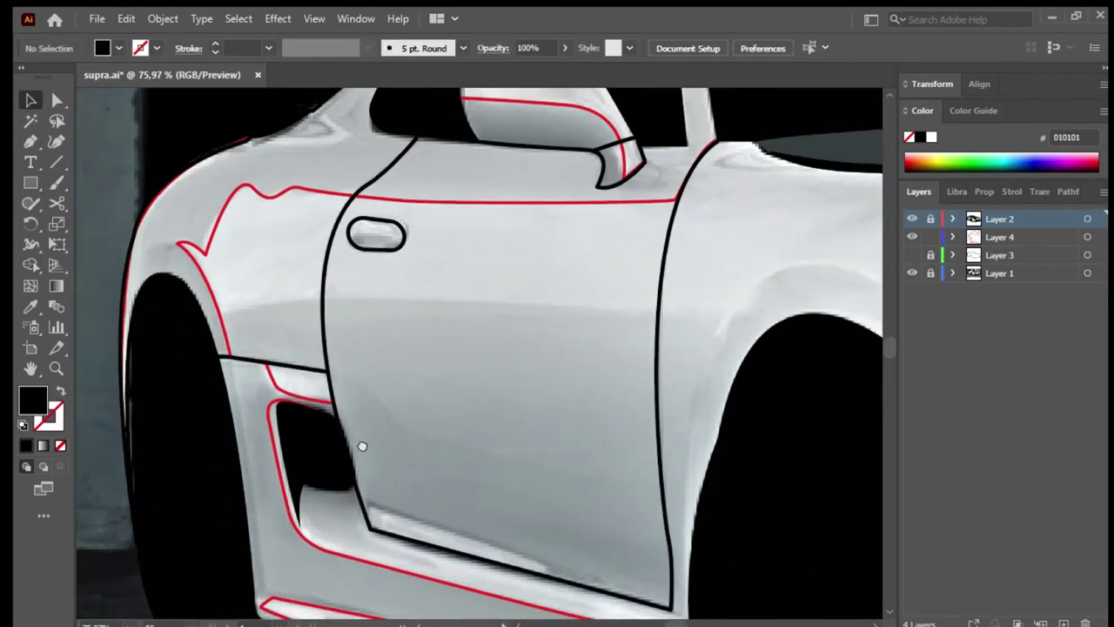
pyautogui.scroll(-2, 360, 447)
pyautogui.press('p')
pyautogui.press('o')
pyautogui.press('p')
pyautogui.hscroll(2, 355, 326)
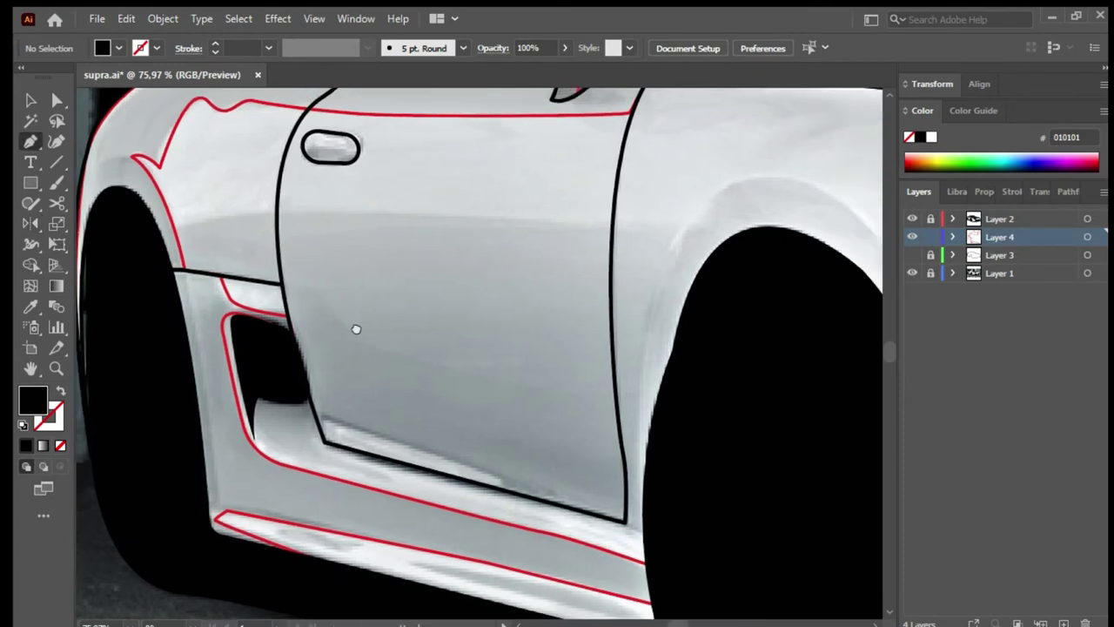
pyautogui.scroll(-1, 298, 435)
pyautogui.click(227, 364)
pyautogui.click(249, 422)
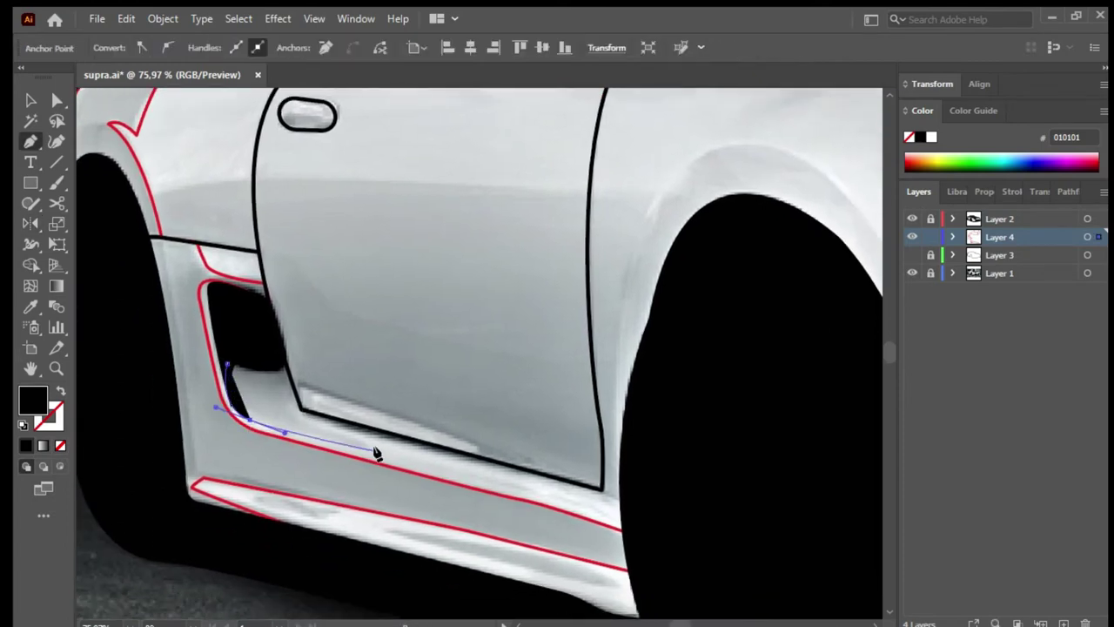
pyautogui.click(383, 453)
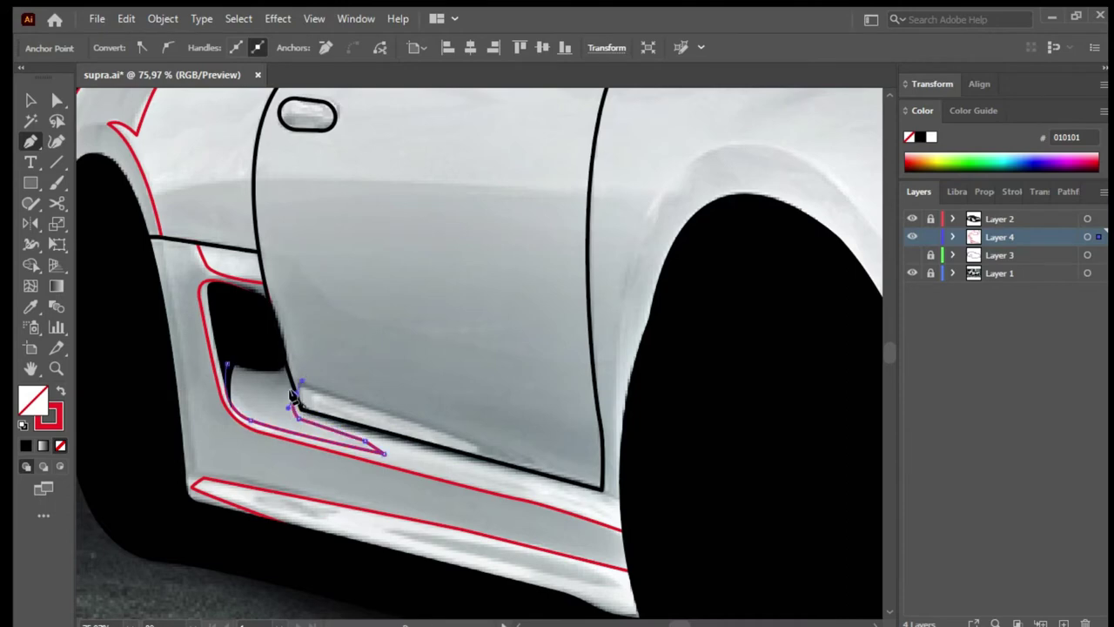
pyautogui.hotkey('ctrl', 'shift', 'a')
# Step: Add a thin closed shading sliver along the lower sill to its far end
pyautogui.hscroll(2, 383, 453)
pyautogui.press('v')
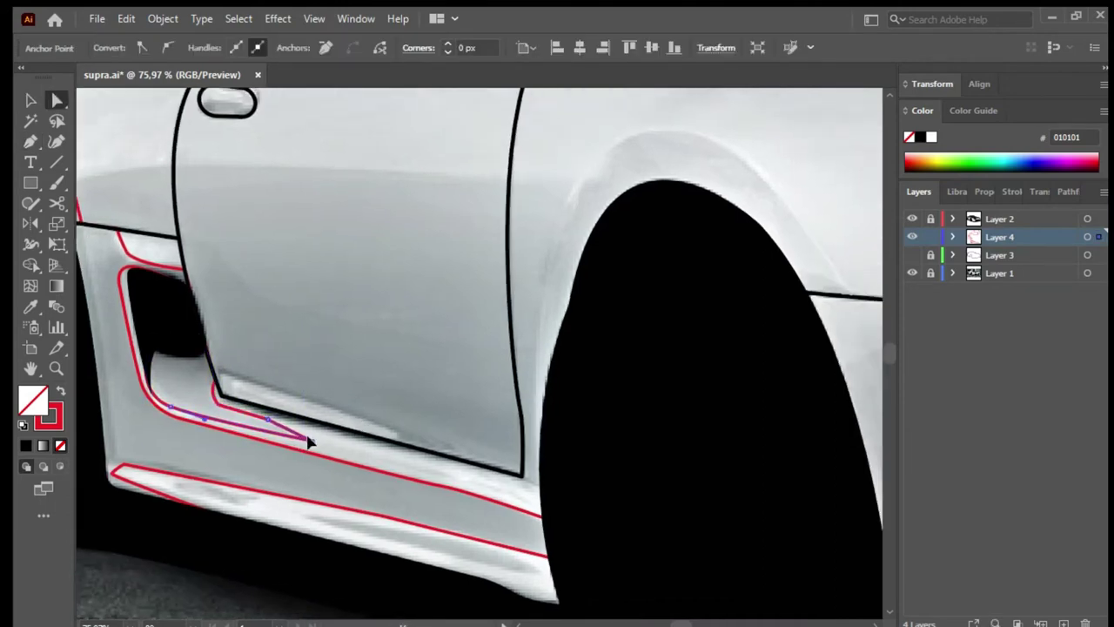
pyautogui.click(314, 440)
pyautogui.scroll(-2, 385, 458)
pyautogui.press('p')
pyautogui.click(266, 425)
pyautogui.click(501, 480)
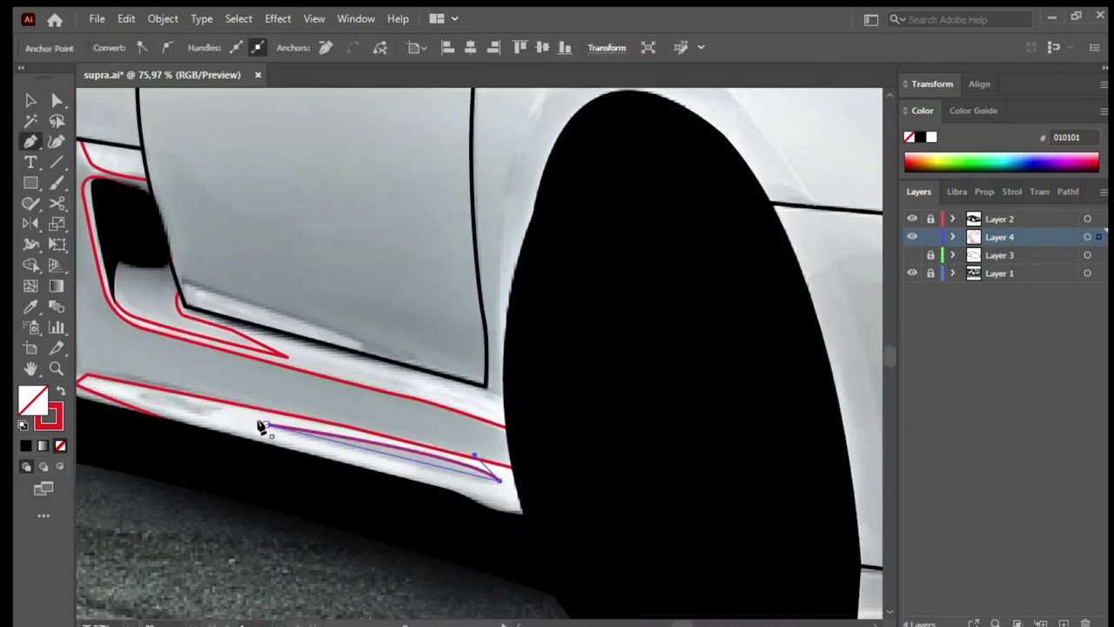
pyautogui.click(266, 425)
pyautogui.press('v')
pyautogui.hotkey('ctrl', 'shift', 'a')
pyautogui.scroll(3, 380, 515)
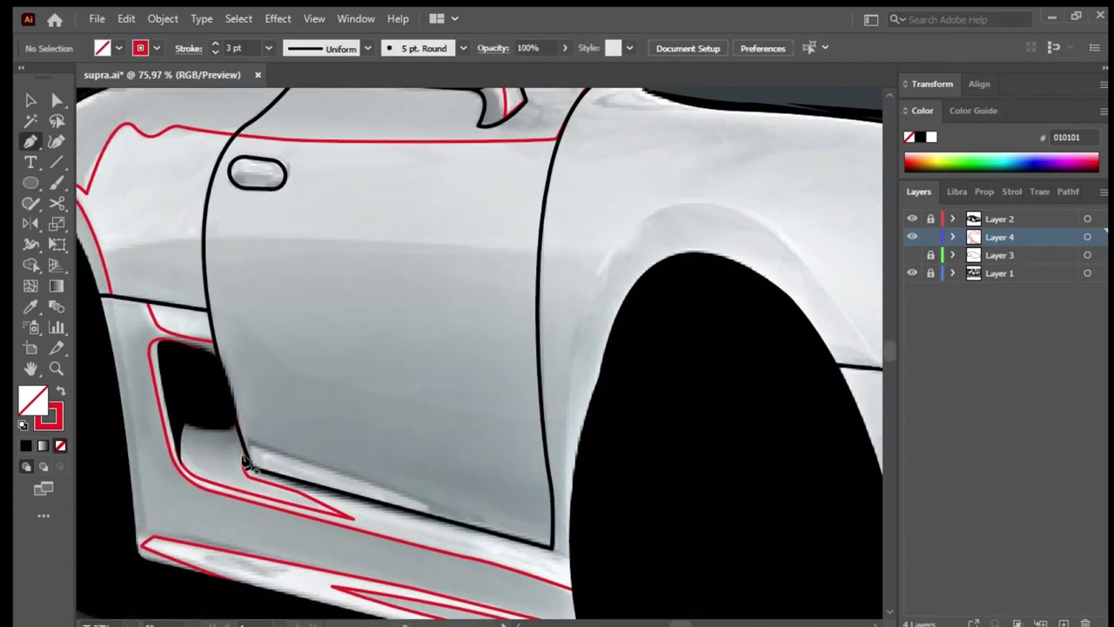
# Step: Draw a closed shading shape across the lower door, curving from its front to rear edge
pyautogui.click(245, 463)
pyautogui.moveTo(206, 290); pyautogui.dragTo(207, 315)
pyautogui.moveTo(545, 445); pyautogui.dragTo(547, 492)
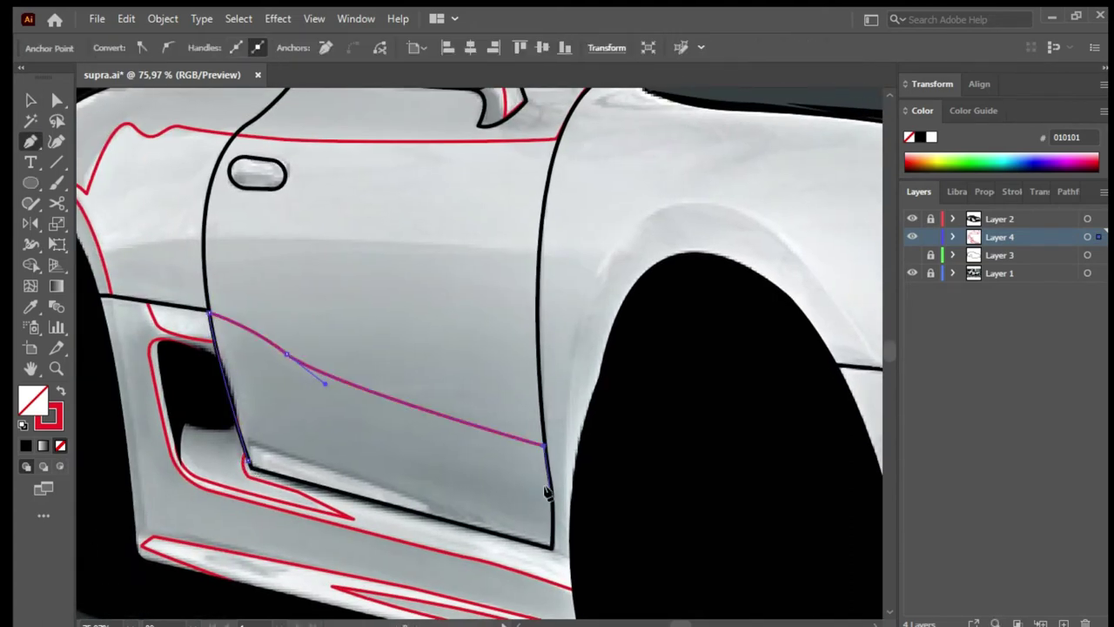
pyautogui.click(424, 503)
pyautogui.click(246, 444)
pyautogui.press('v')
pyautogui.hotkey('ctrl', 'shift', 'a')
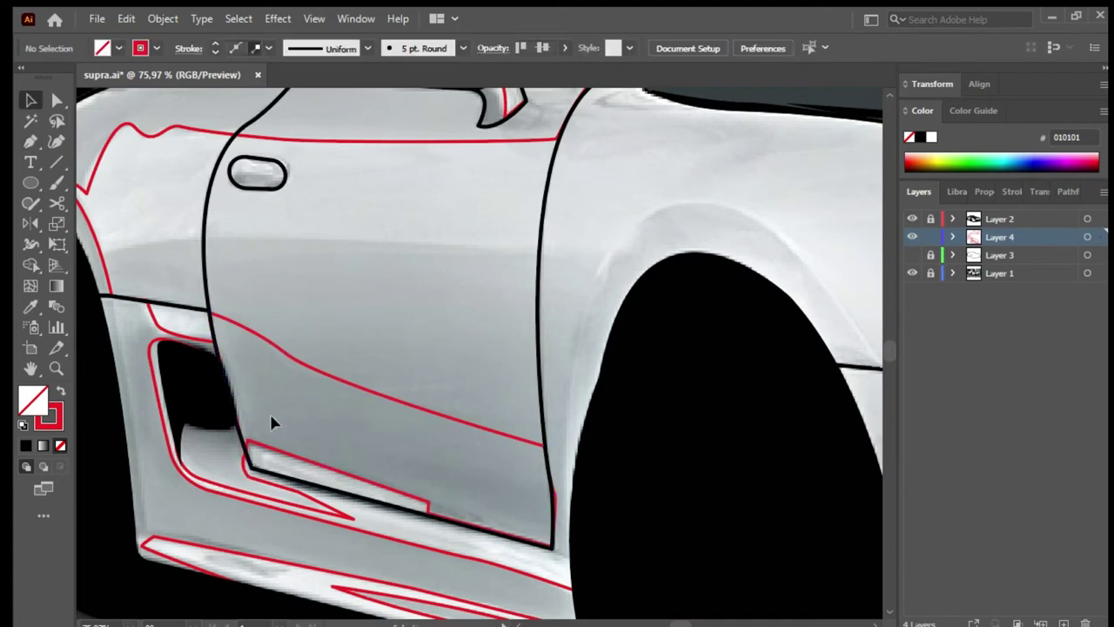
pyautogui.scroll(-3, 375, 354)
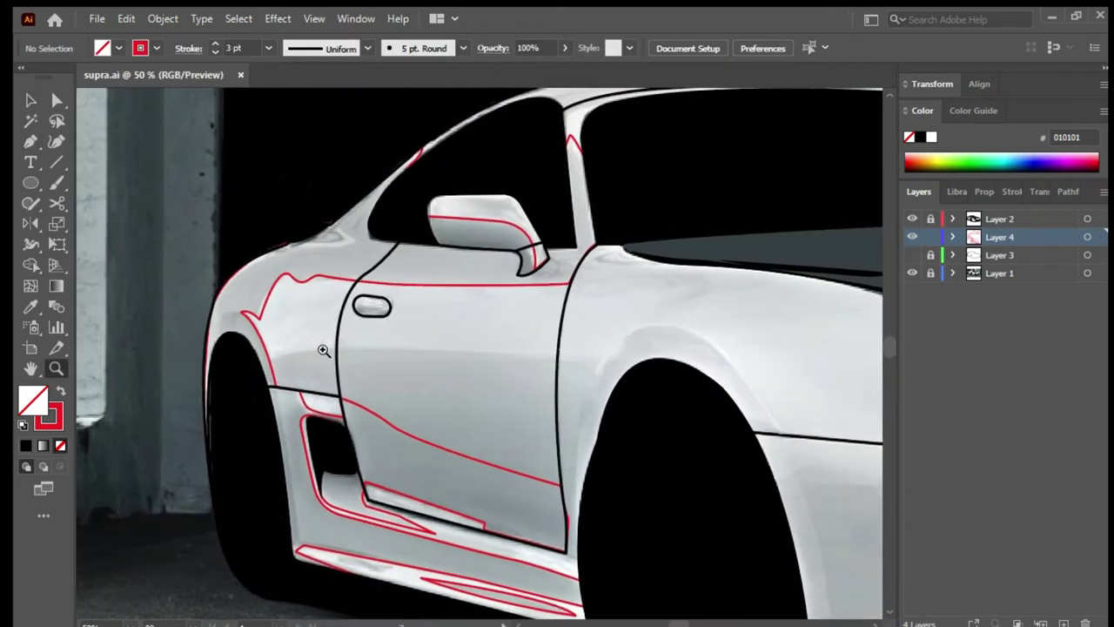
# Step: Trace a shading outline from the front fender across the door and under the rear intake
pyautogui.moveTo(323, 349); pyautogui.dragTo(358, 411)
pyautogui.click(248, 357)
pyautogui.click(341, 349)
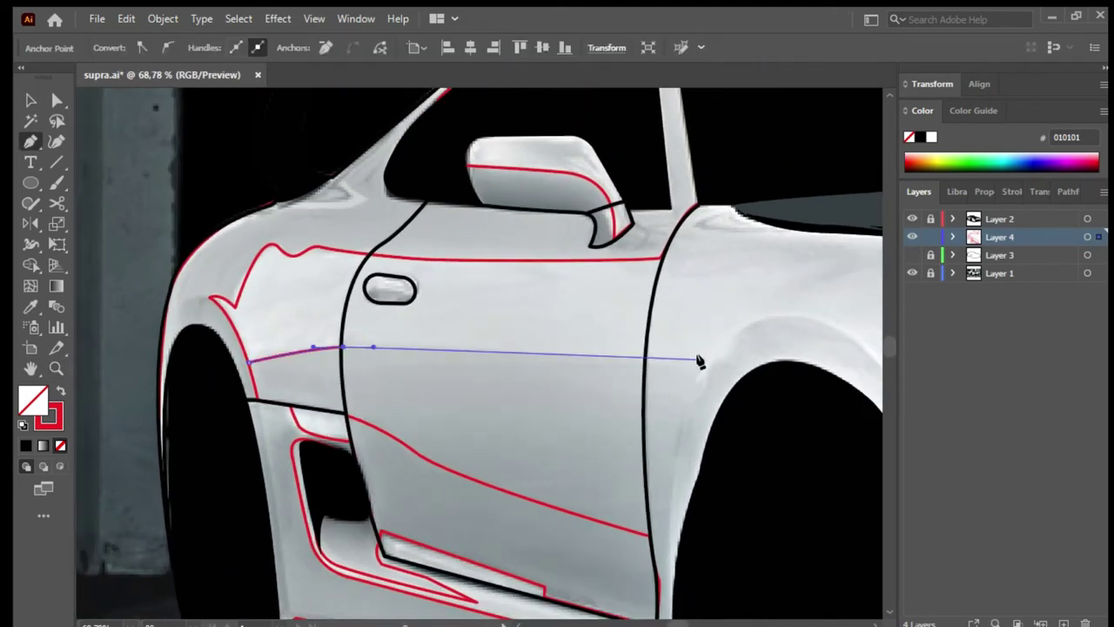
pyautogui.click(696, 360)
pyautogui.click(679, 414)
pyautogui.moveTo(679, 413); pyautogui.dragTo(508, 509)
pyautogui.moveTo(401, 323)
pyautogui.mouseDown()
pyautogui.moveTo(448, 334)
pyautogui.moveTo(552, 490)
pyautogui.mouseUp()
pyautogui.click(437, 257)
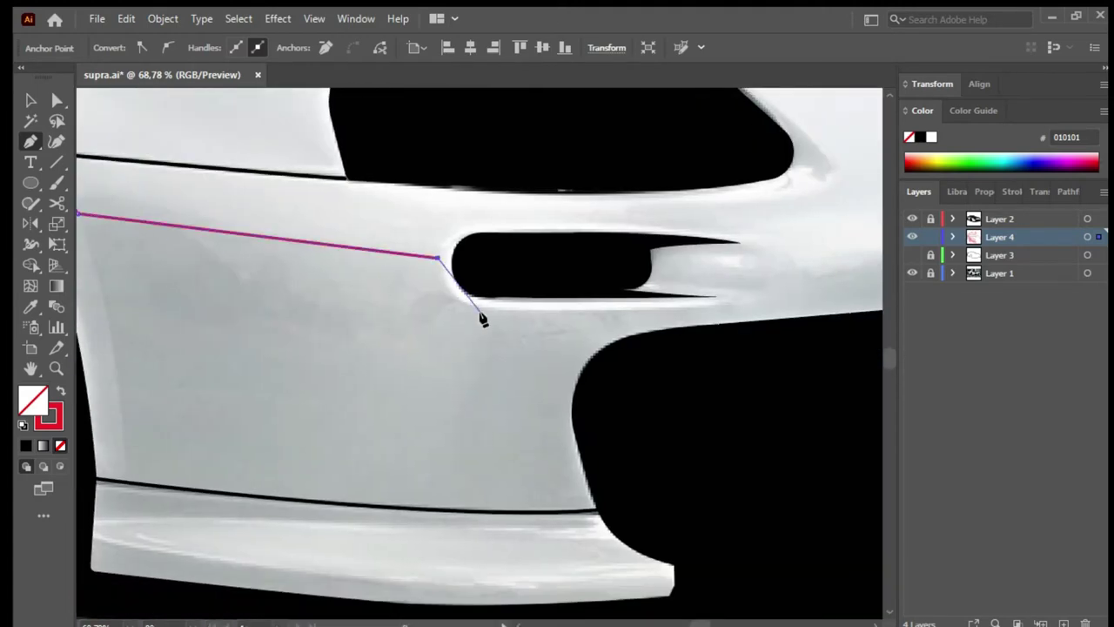
pyautogui.moveTo(710, 315); pyautogui.dragTo(453, 384)
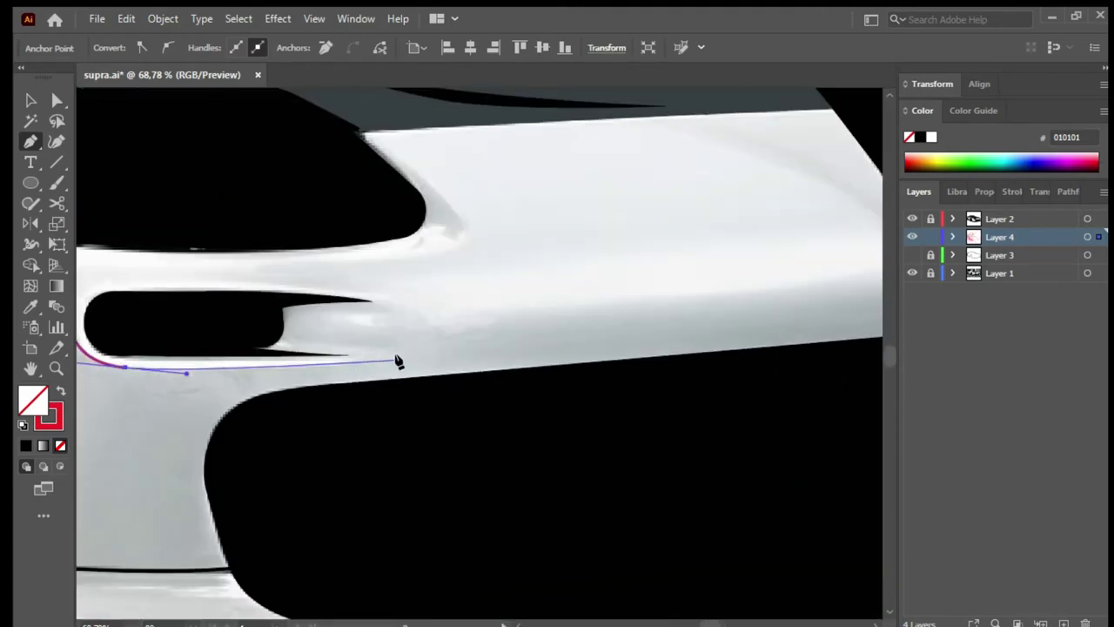
pyautogui.moveTo(399, 360); pyautogui.dragTo(327, 357)
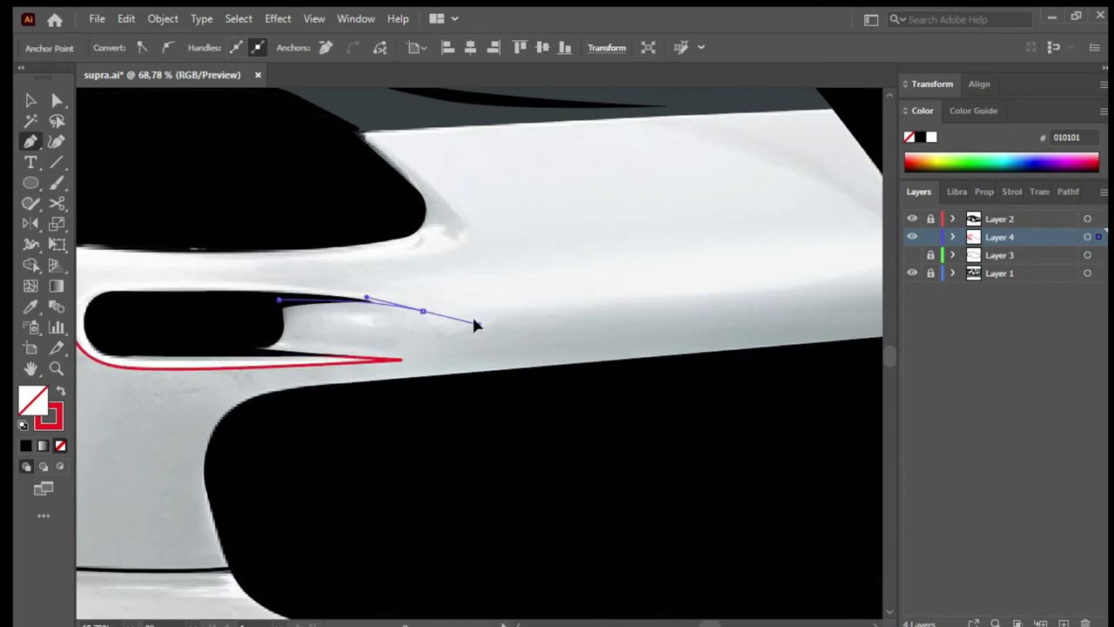
pyautogui.moveTo(475, 324); pyautogui.dragTo(403, 378)
pyautogui.click(552, 346)
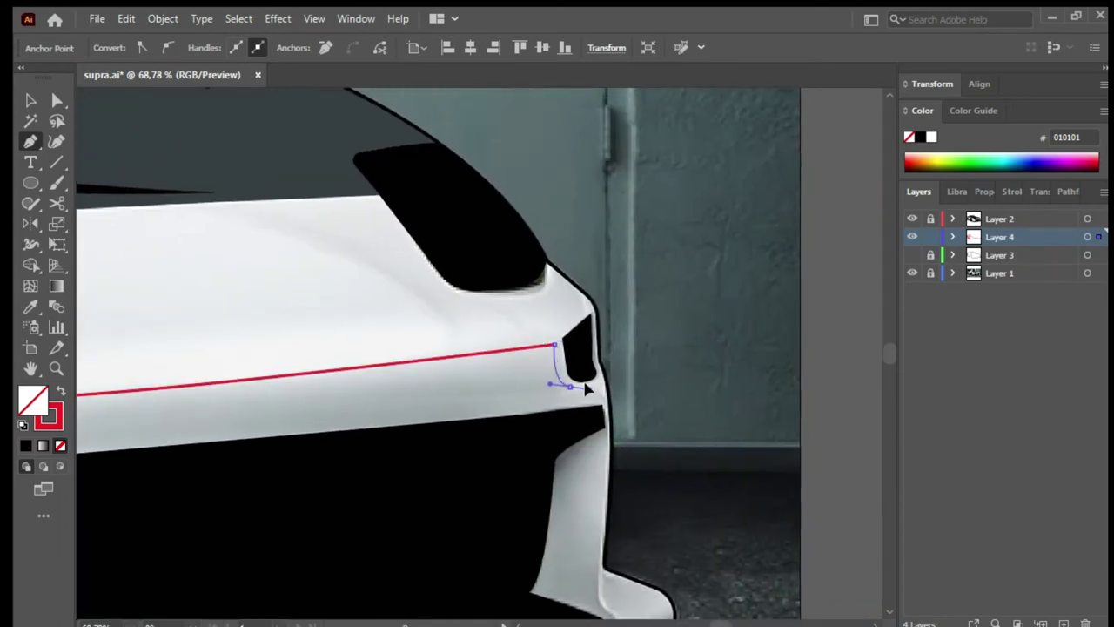
# Step: Continue the outline along the rear skirt's upper and lower edges to its rear end
pyautogui.scroll(-2, 601, 386)
pyautogui.moveTo(604, 330); pyautogui.dragTo(601, 370)
pyautogui.scroll(-3, 601, 375)
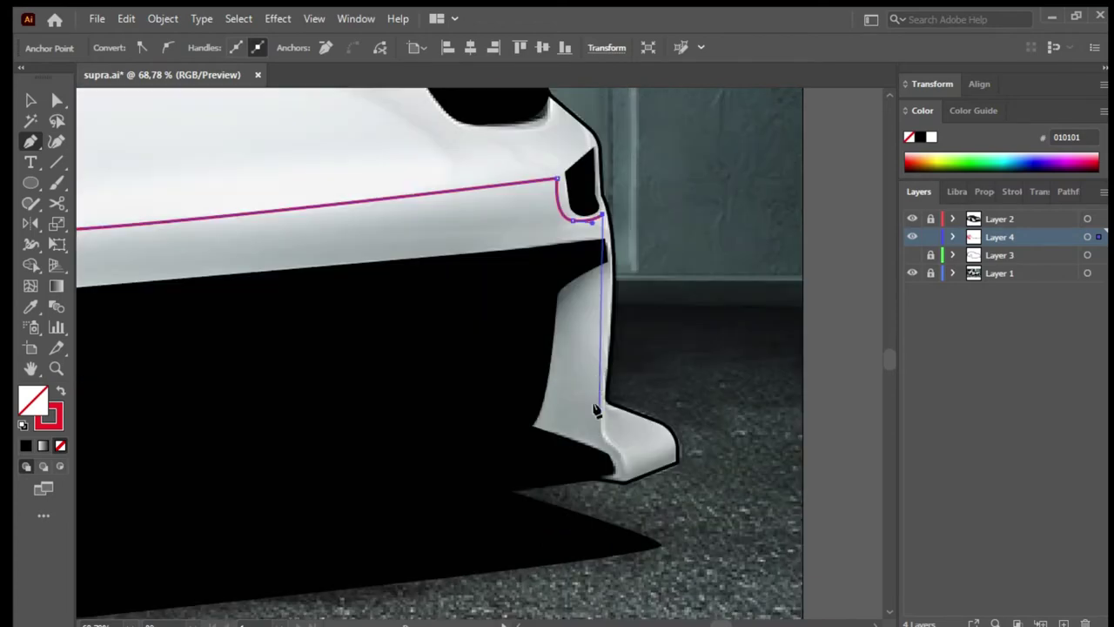
pyautogui.moveTo(599, 407); pyautogui.dragTo(585, 518)
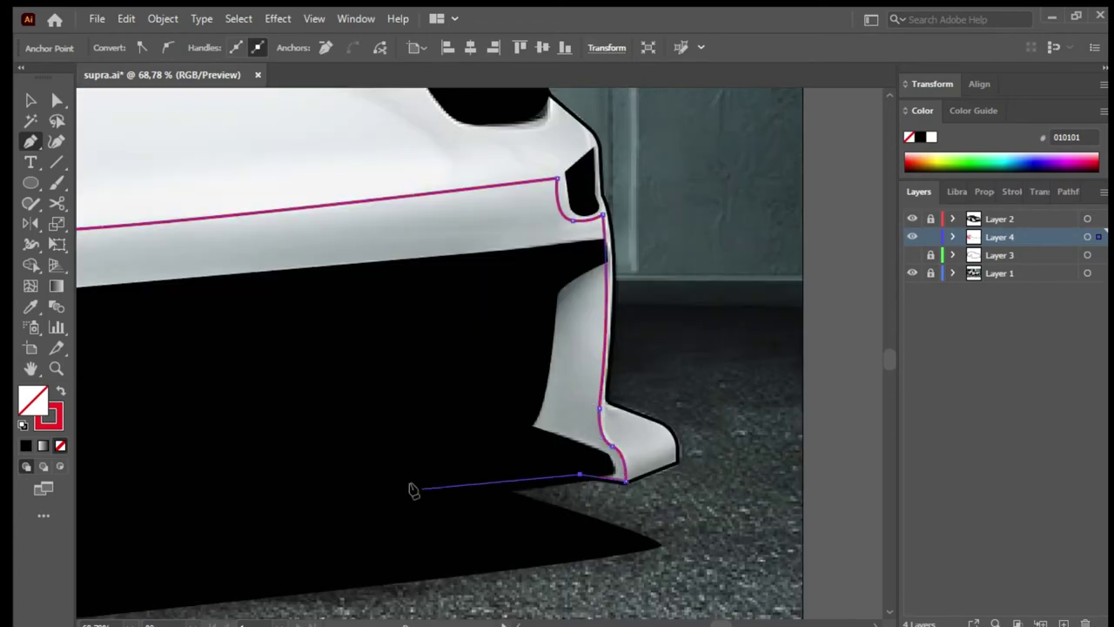
pyautogui.hscroll(-2, 888, 490)
pyautogui.hscroll(2, 763, 427)
pyautogui.hscroll(-3, 535, 415)
pyautogui.moveTo(471, 395); pyautogui.dragTo(428, 392)
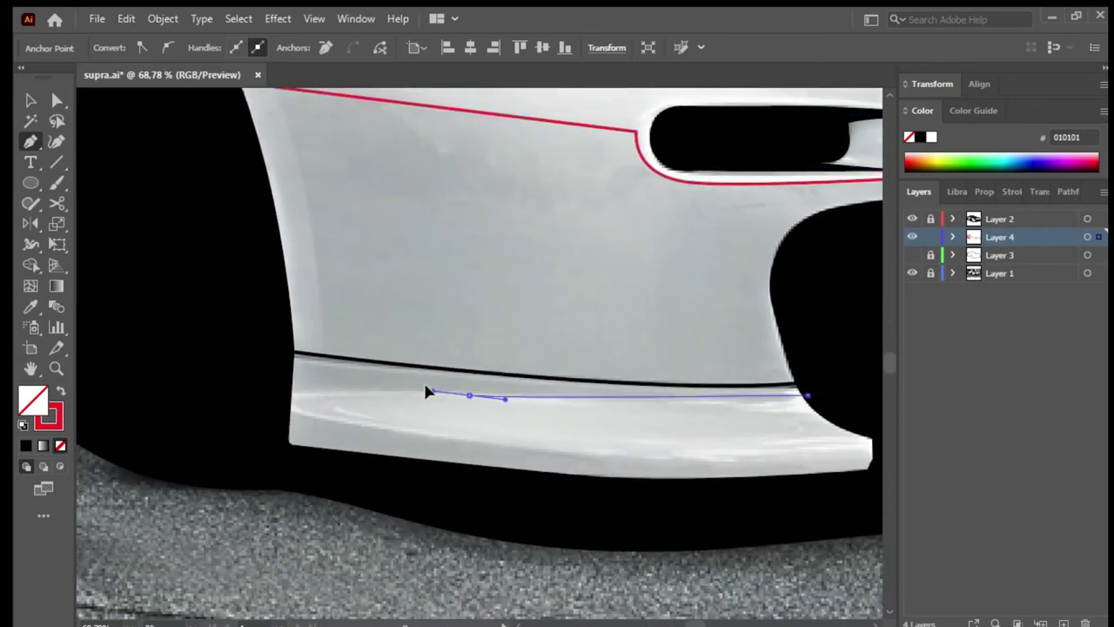
pyautogui.click(277, 399)
pyautogui.moveTo(405, 434); pyautogui.dragTo(510, 448)
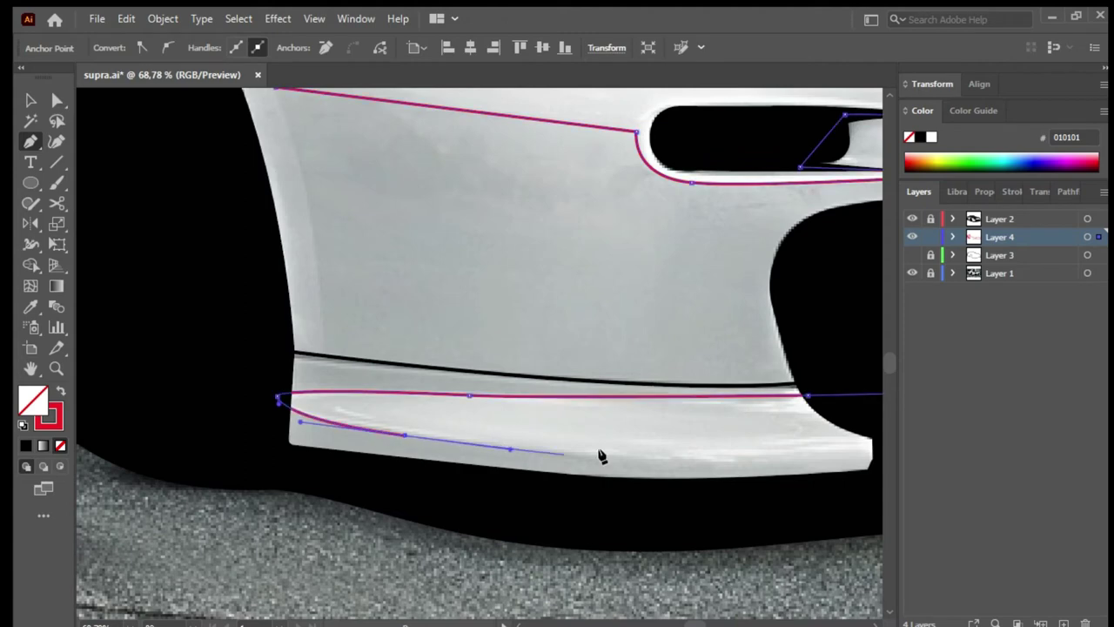
pyautogui.click(810, 468)
# Step: Close the quarter-panel outline at its start point and save the document
pyautogui.hscroll(-3, 436, 510)
pyautogui.hscroll(4, 684, 391)
pyautogui.scroll(-1, 673, 379)
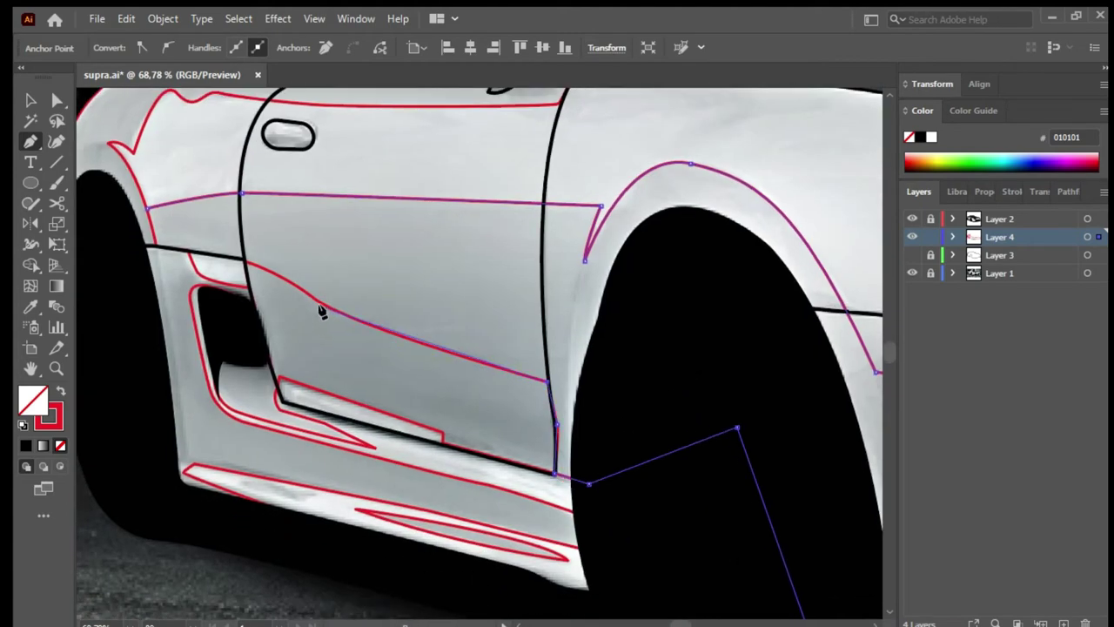
pyautogui.click(147, 210)
pyautogui.press('v')
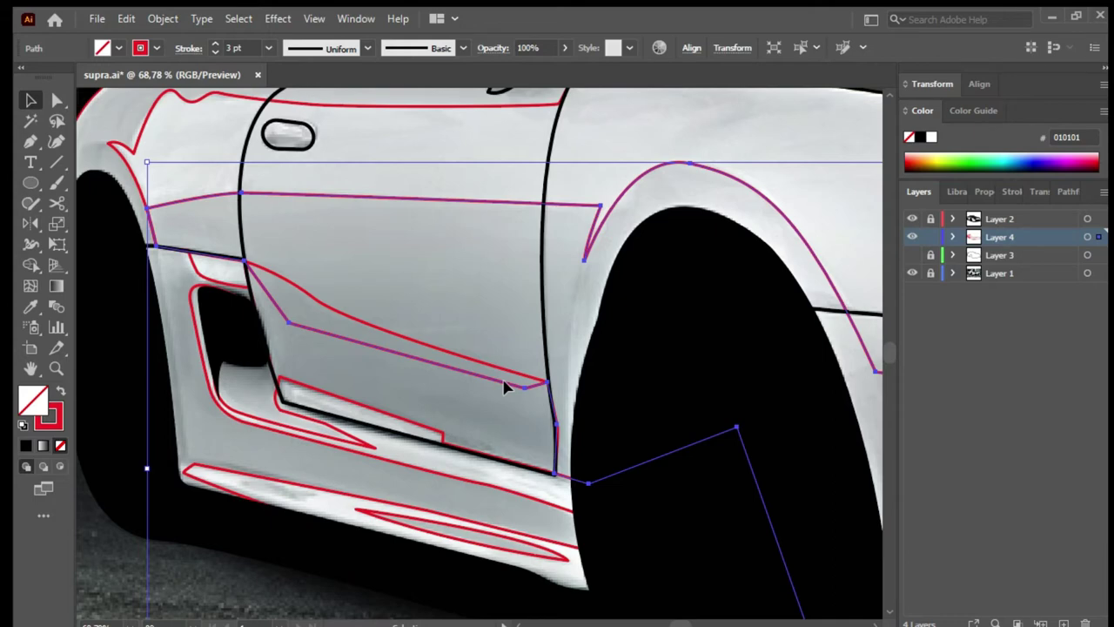
pyautogui.hotkey('ctrl', 's')
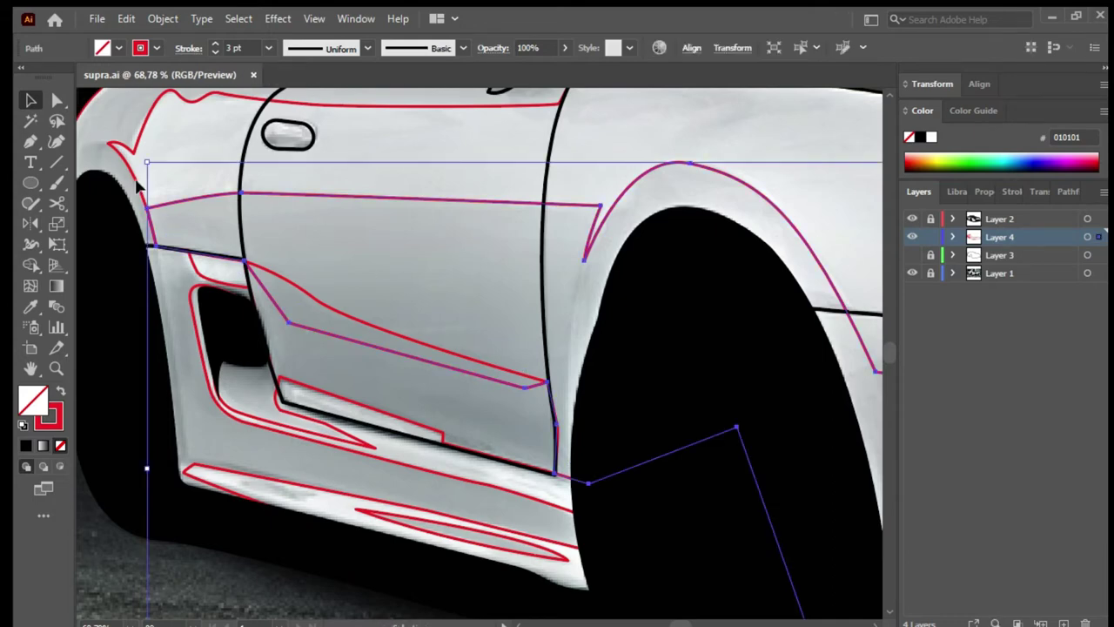
pyautogui.click(315, 303)
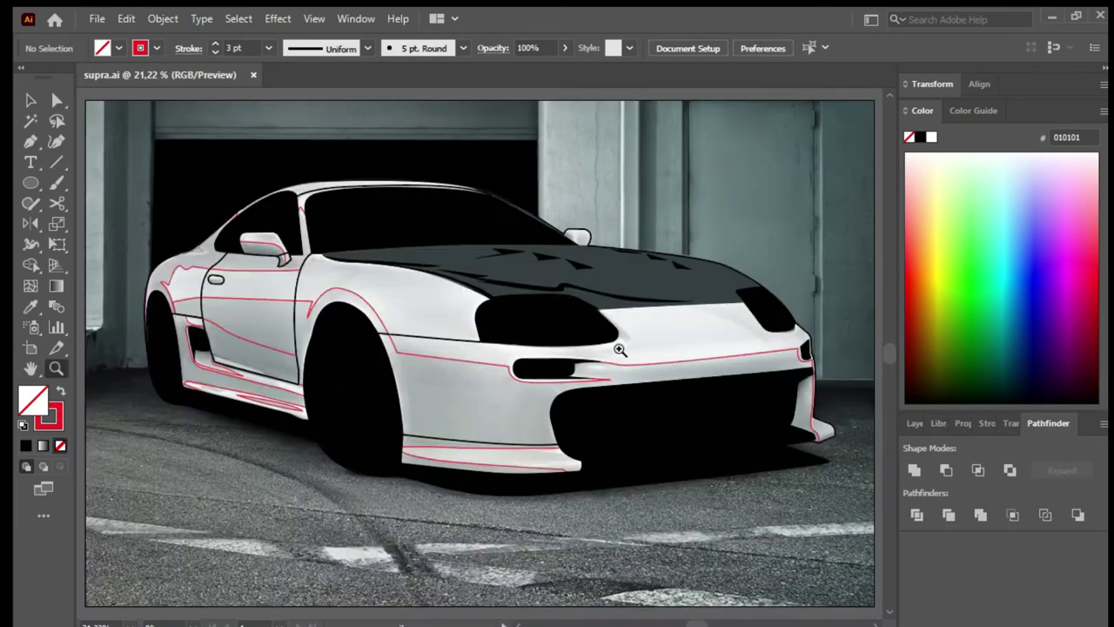
# Step: Draw two small closed outlines beside and under the front headlight
pyautogui.click(620, 349)
pyautogui.press('p')
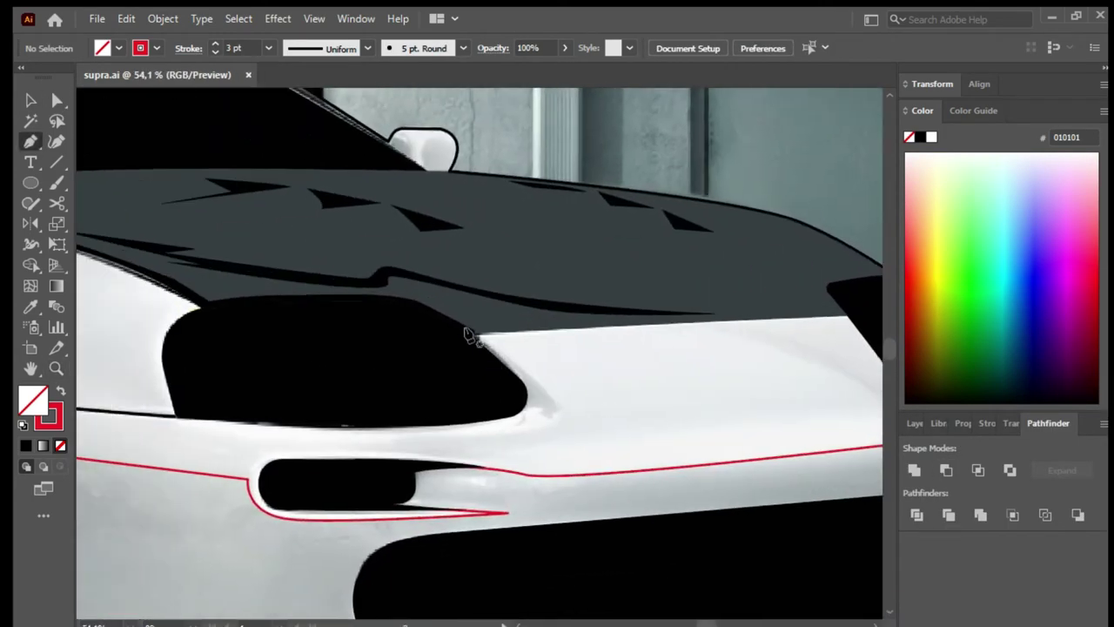
pyautogui.click(470, 333)
pyautogui.click(555, 423)
pyautogui.moveTo(549, 423); pyautogui.dragTo(502, 403)
pyautogui.click(470, 334)
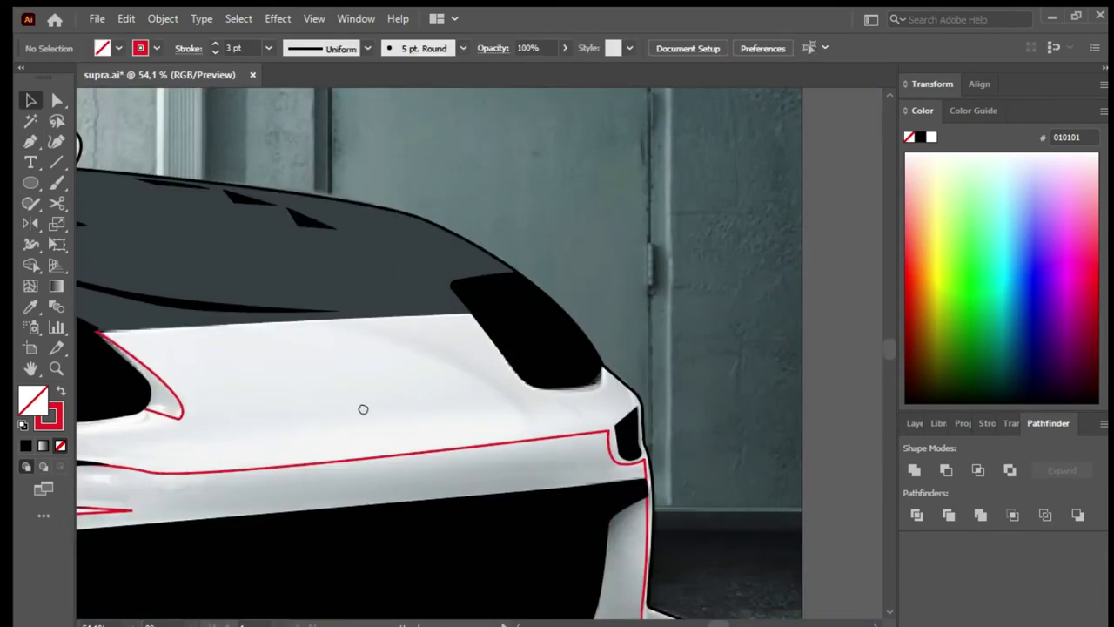
pyautogui.click(516, 376)
pyautogui.moveTo(578, 390); pyautogui.dragTo(599, 390)
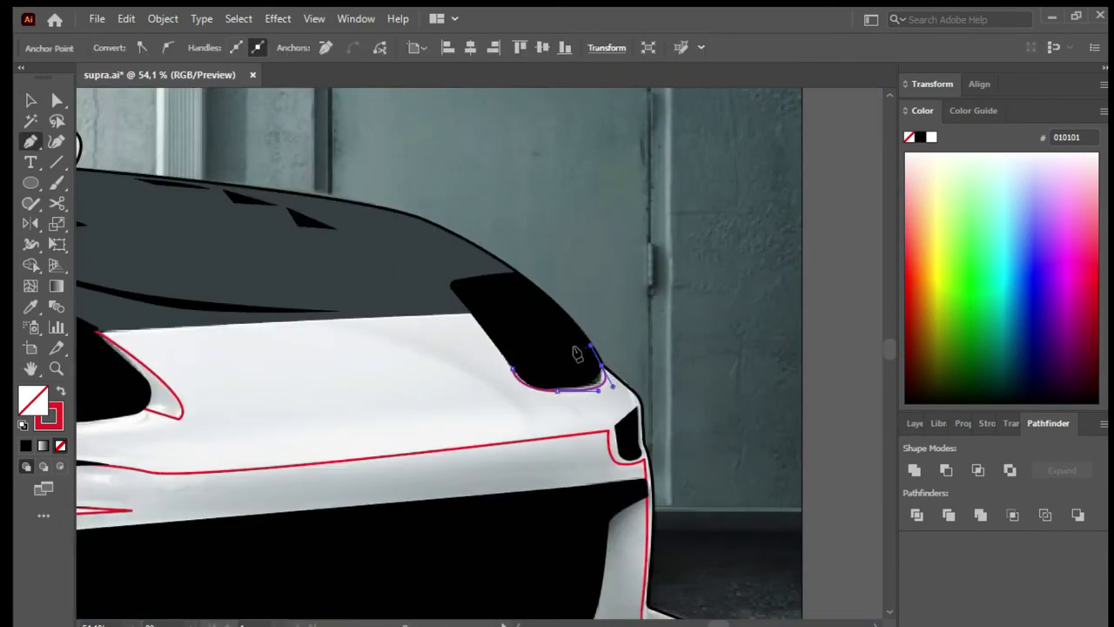
pyautogui.keyDown('ctrl'); pyautogui.click(542, 366); pyautogui.keyUp('ctrl')
# Step: Continue the roof-edge path and close it into a roof strip shape
pyautogui.click(593, 388)
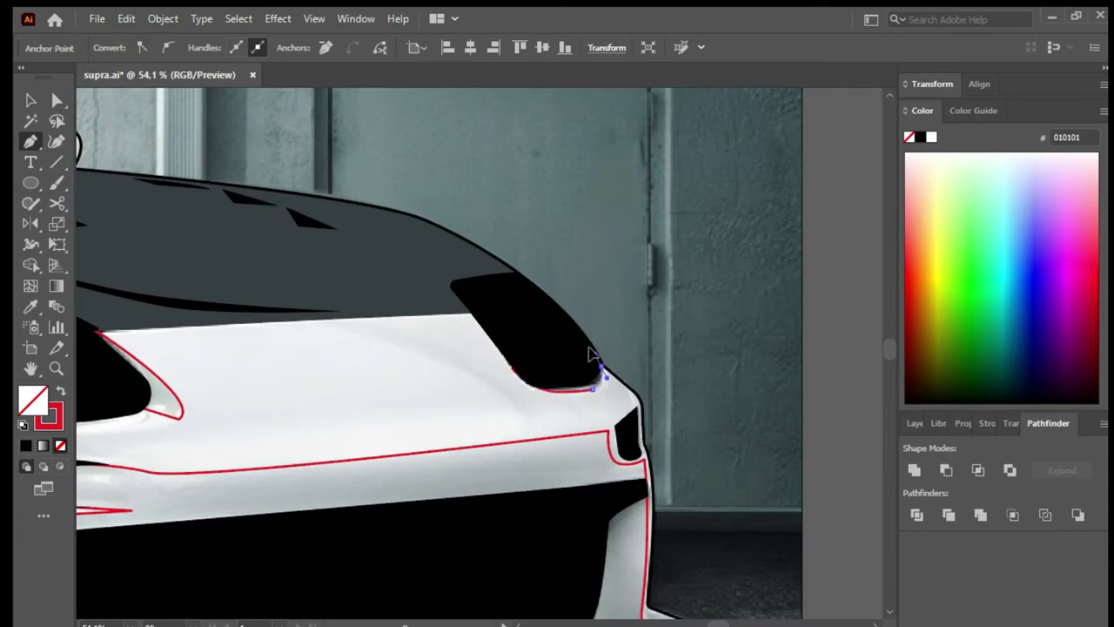
pyautogui.keyDown('ctrl'); pyautogui.click(438, 378); pyautogui.keyUp('ctrl')
pyautogui.scroll(3, 599, 453)
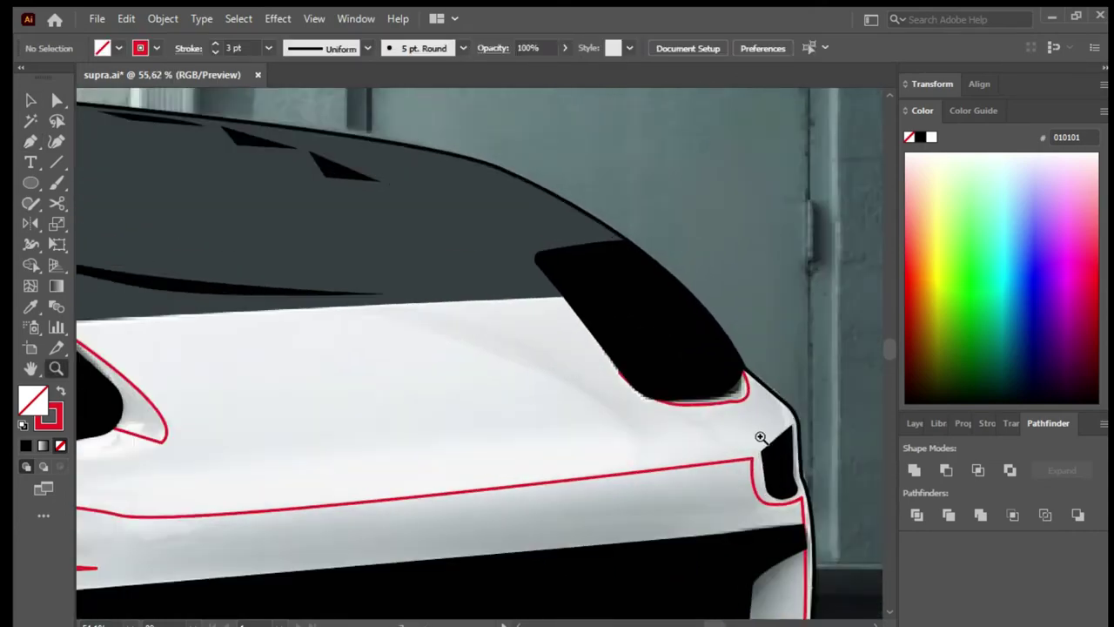
pyautogui.press('a')
pyautogui.click(568, 424)
pyautogui.click(527, 440)
pyautogui.hotkey('ctrl', '0')
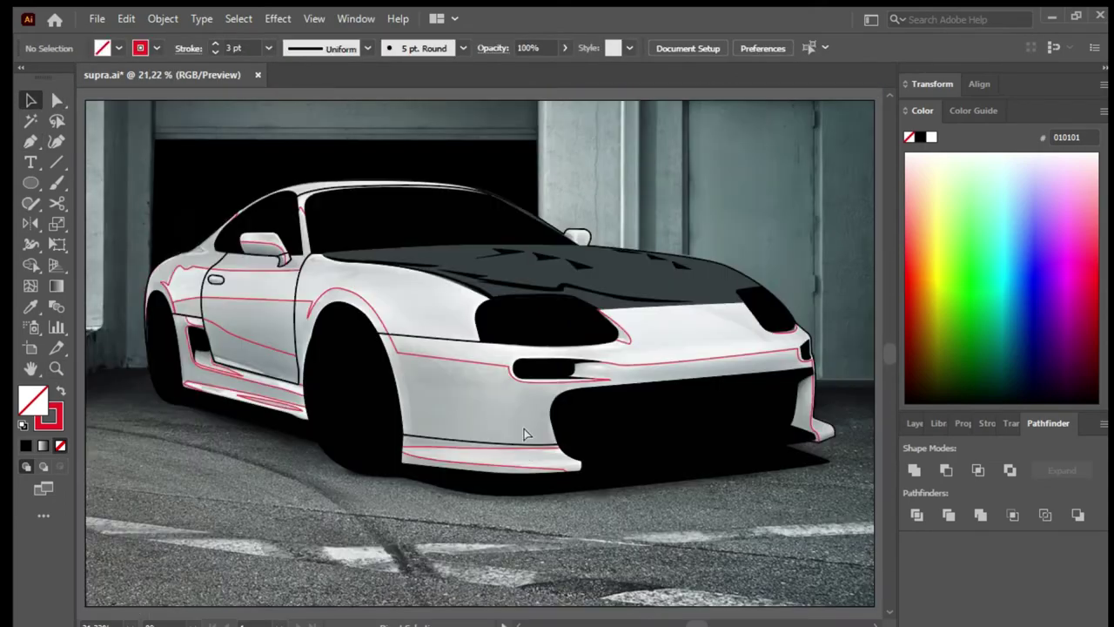
pyautogui.scroll(2, 368, 332)
pyautogui.scroll(3, 571, 204)
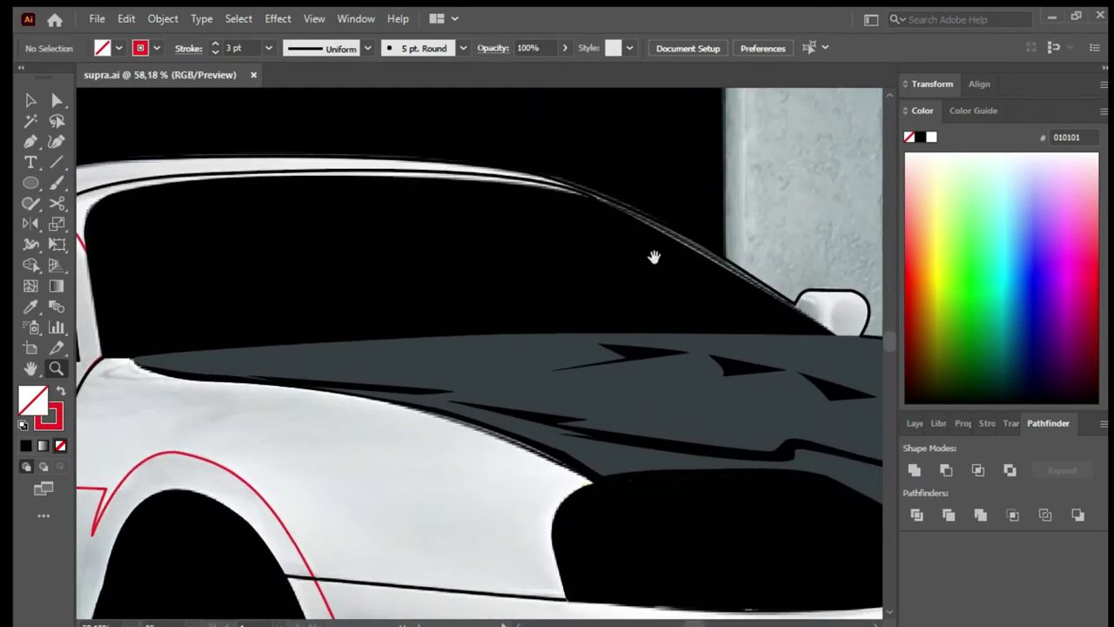
pyautogui.click(544, 180)
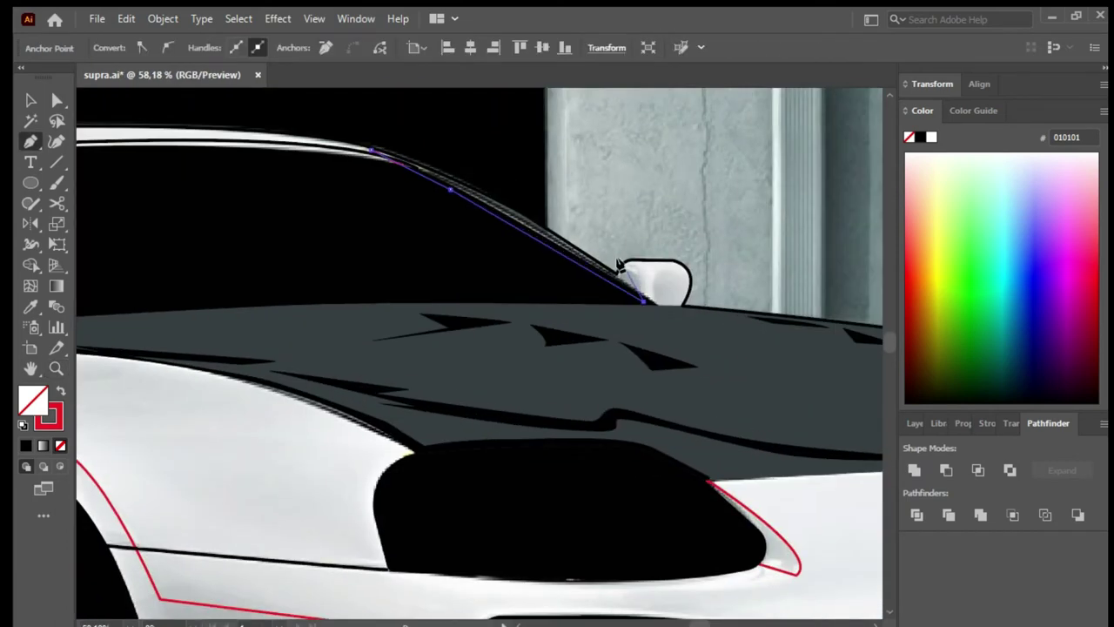
pyautogui.click(372, 151)
# Step: Merge the roof strip pieces with Shape Builder and fill the result black
pyautogui.press('F7')
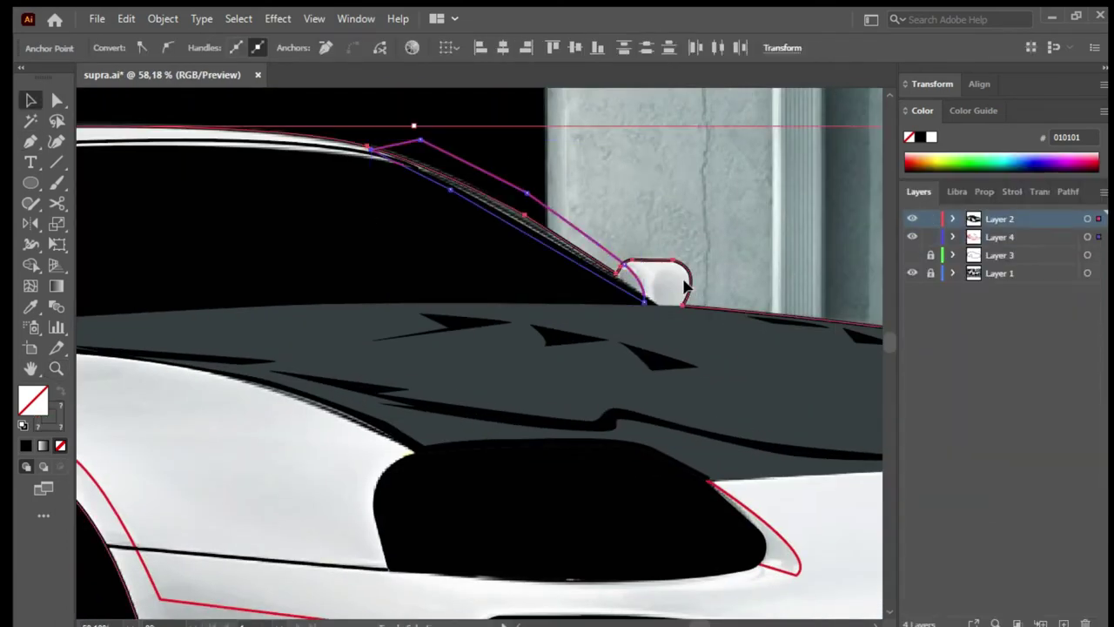
pyautogui.hotkey('shift', 'm')
pyautogui.click(572, 234)
pyautogui.press('v')
pyautogui.click(630, 227)
# Step: Trace a curved outline around the far side mirror from its base
pyautogui.click(717, 283)
pyautogui.press('p')
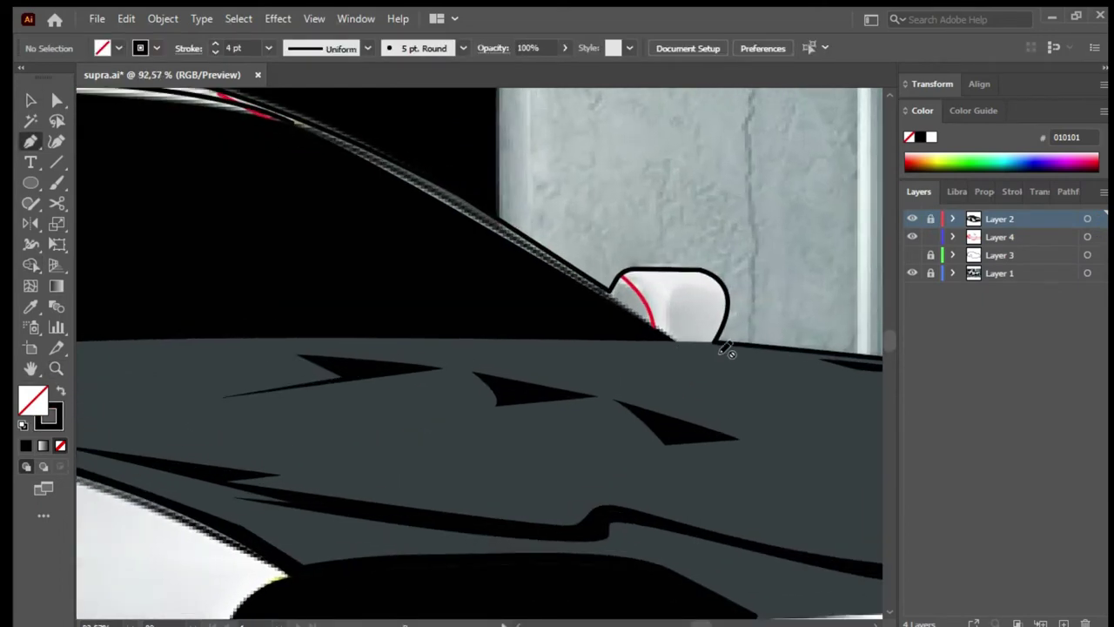
pyautogui.click(672, 340)
pyautogui.moveTo(688, 285); pyautogui.dragTo(722, 291)
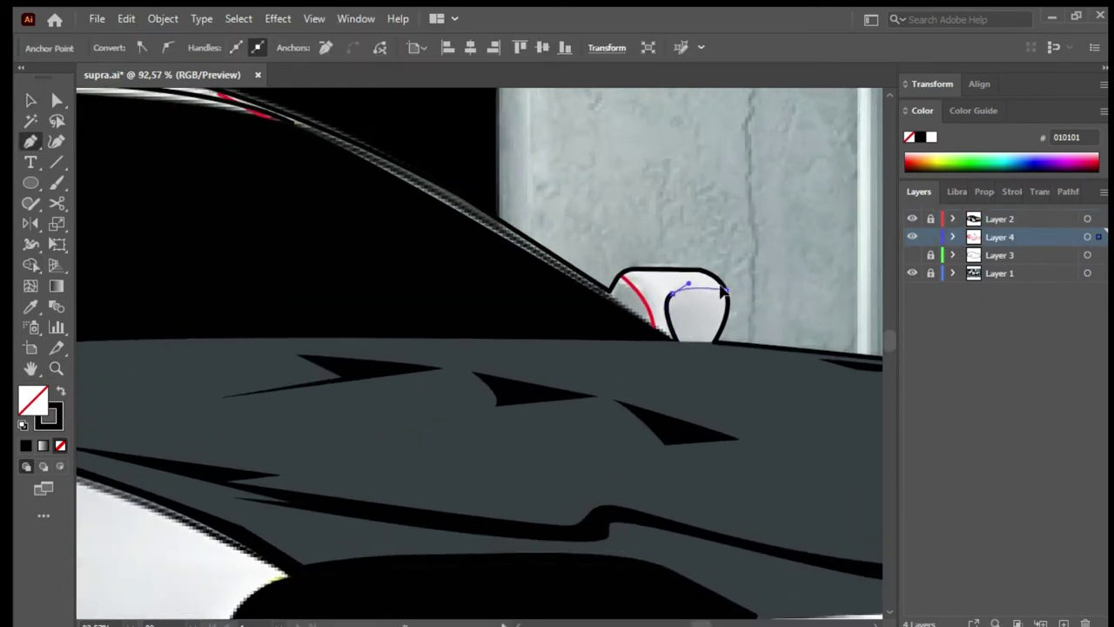
pyautogui.click(678, 346)
pyautogui.press('v')
pyautogui.hotkey('ctrl', '0')
# Step: Draw the door-handle recess path
pyautogui.keyDown('alt'); pyautogui.scroll(5, 228, 289); pyautogui.keyUp('alt')
pyautogui.press('p')
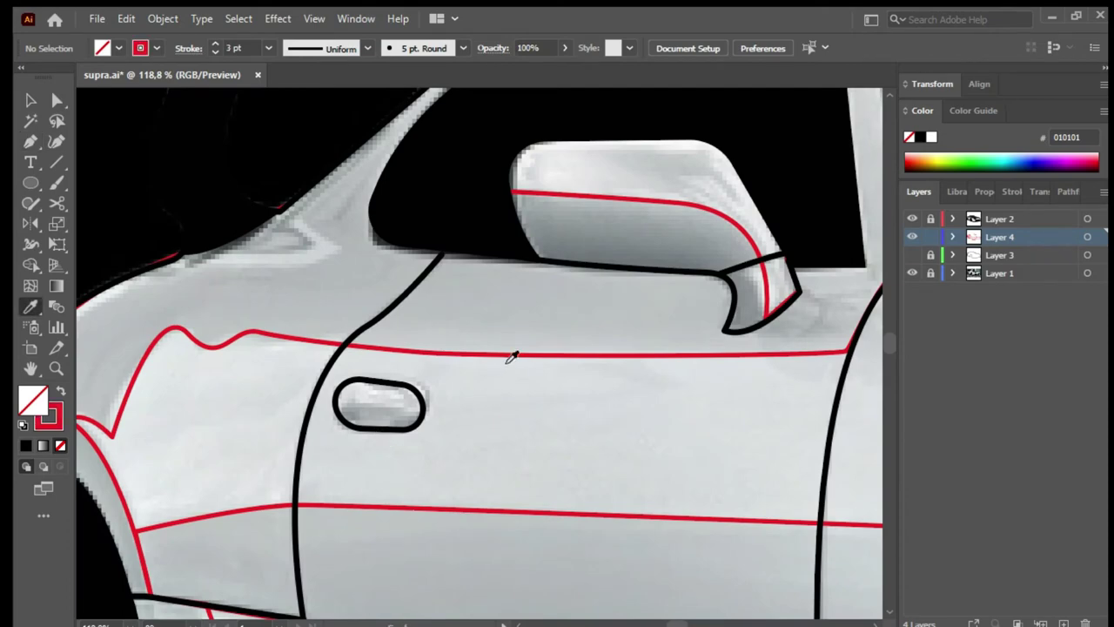
pyautogui.click(402, 408)
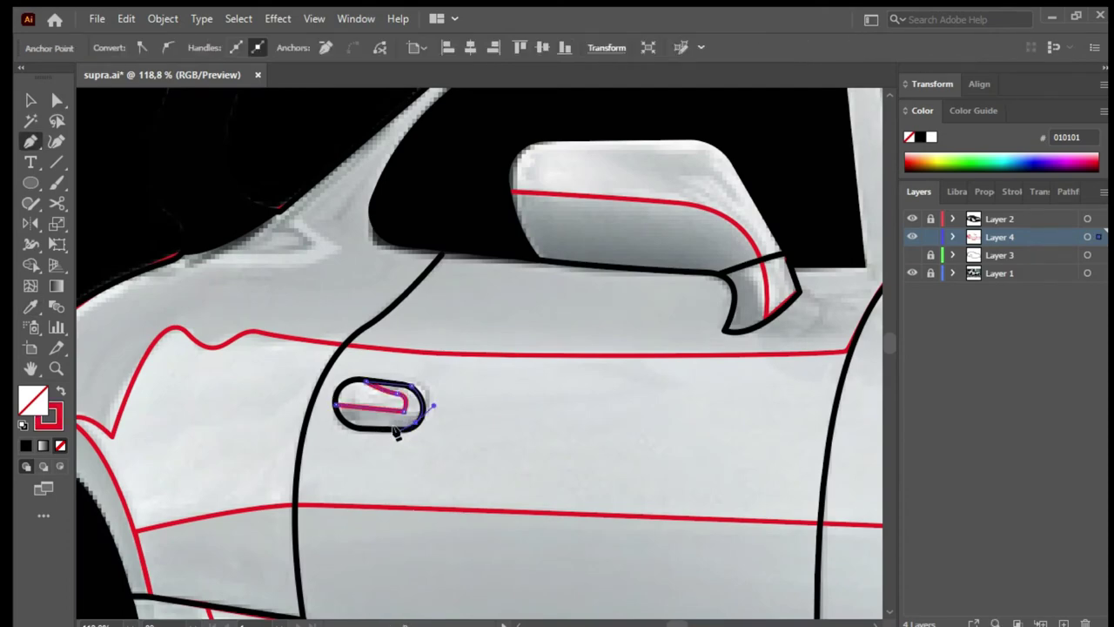
pyautogui.click(334, 403)
pyautogui.press('v')
pyautogui.click(473, 427)
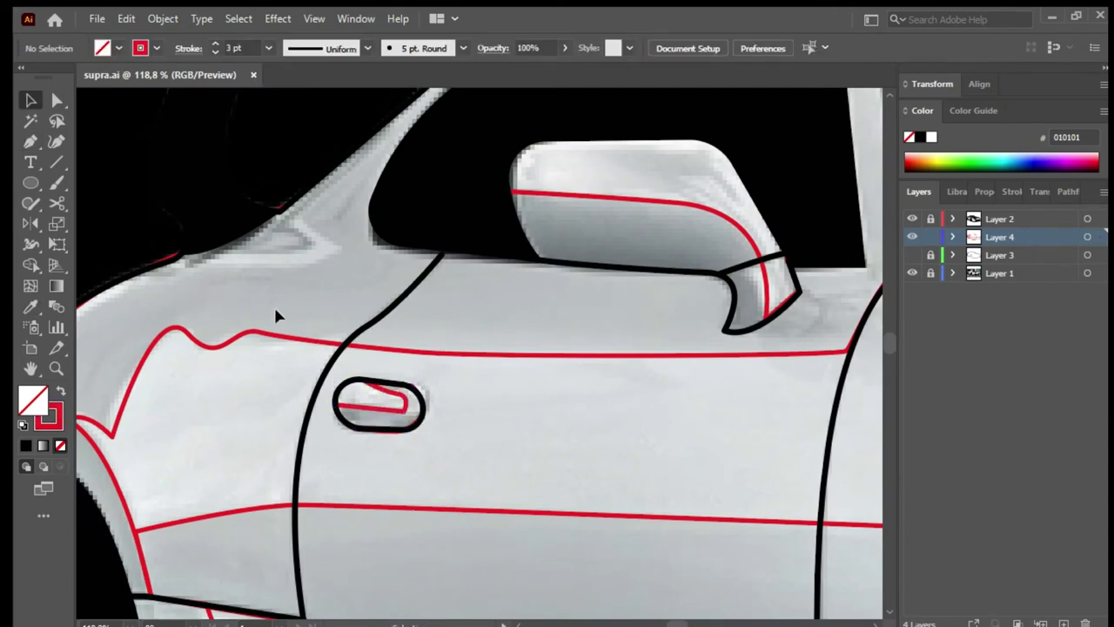
# Step: Trace the near side mirror's top edge, then select the lower side body panel
pyautogui.press('p')
pyautogui.moveTo(209, 265); pyautogui.dragTo(351, 348)
pyautogui.hotkey('ctrl', '0')
pyautogui.scroll(5, 261, 241)
pyautogui.click(319, 339)
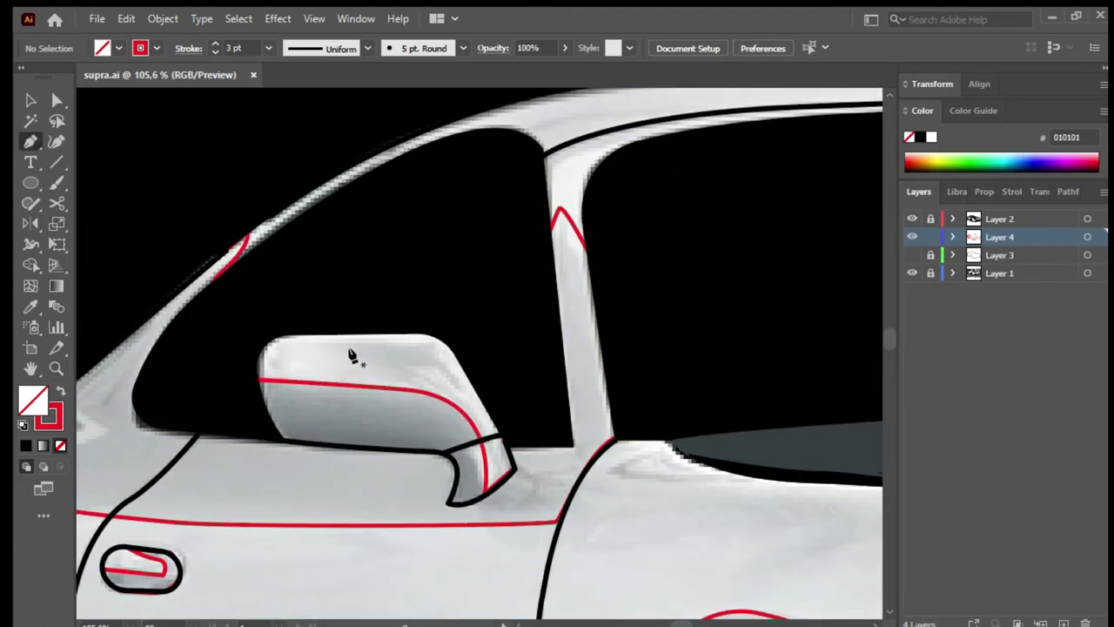
pyautogui.moveTo(431, 342); pyautogui.dragTo(463, 390)
pyautogui.press('Escape')
pyautogui.hotkey('ctrl', '0')
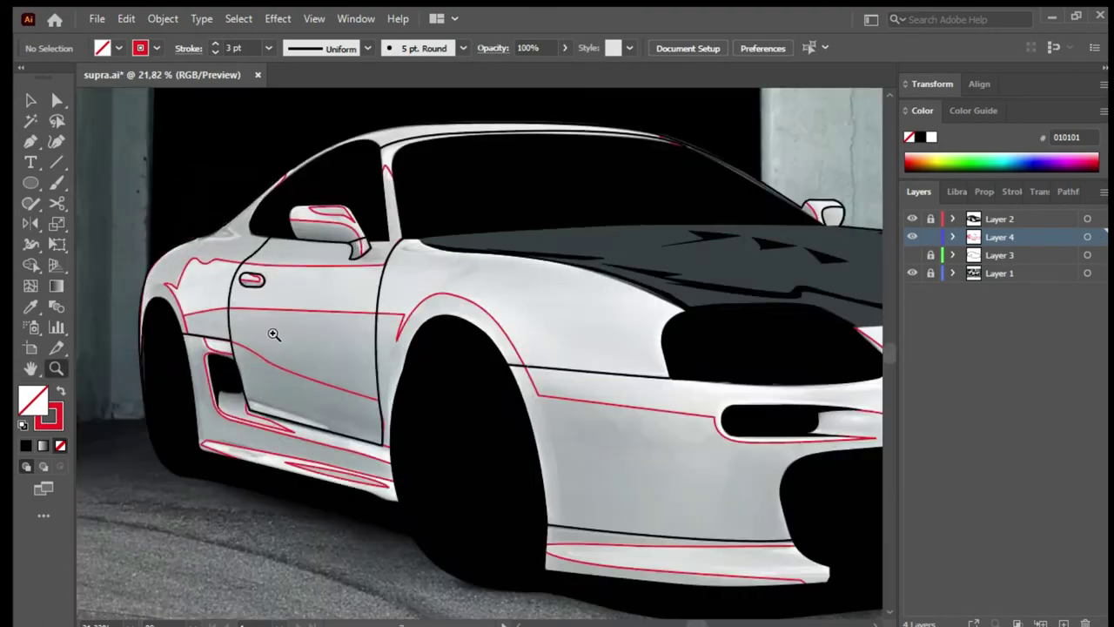
pyautogui.scroll(2, 274, 323)
pyautogui.click(187, 286)
# Step: Eyedropper grey onto the sill shape, checking the red sill stroke in wireframe view
pyautogui.press('i')
pyautogui.press('v')
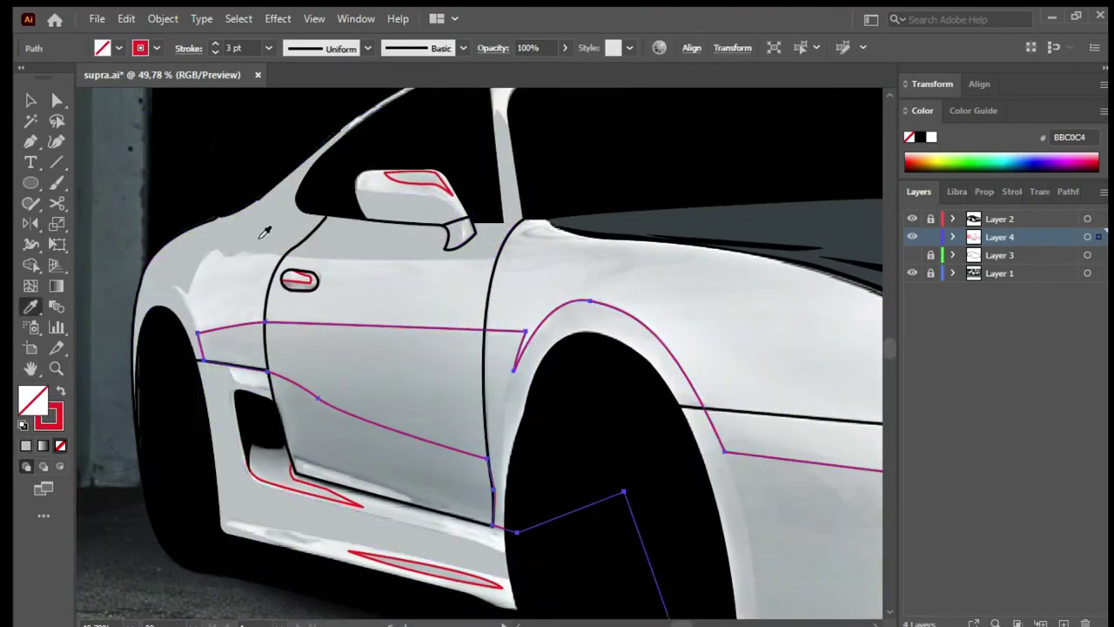
pyautogui.hotkey('ctrl', 'shift', 'a')
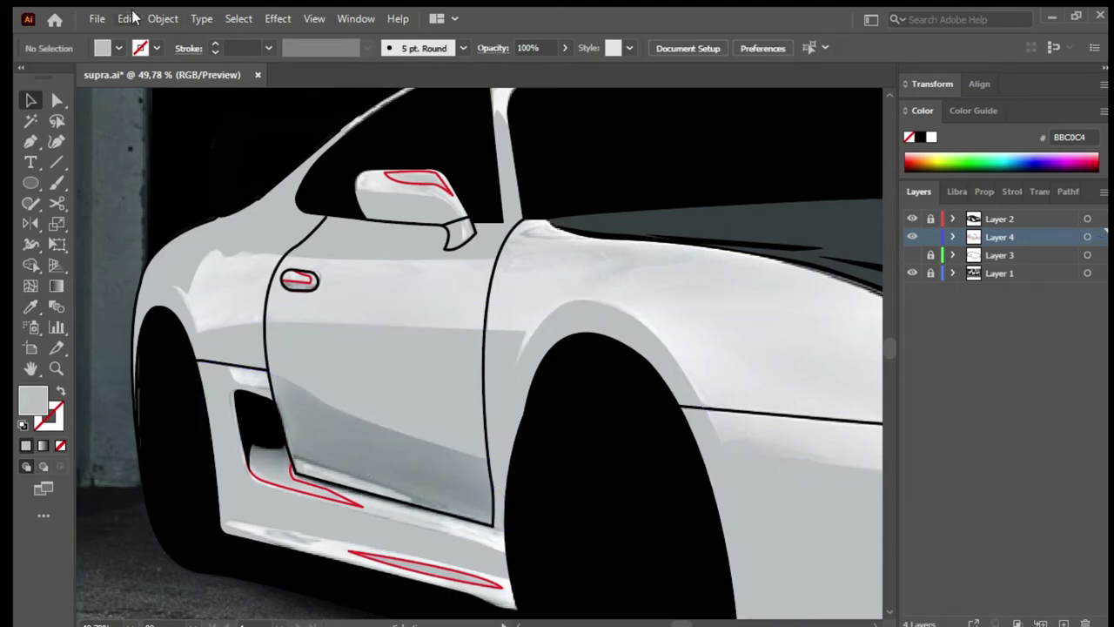
pyautogui.hotkey('ctrl', 'y')
pyautogui.click(401, 439)
pyautogui.hotkey('ctrl', 'y')
pyautogui.click(287, 470)
pyautogui.press('i')
pyautogui.press('v')
pyautogui.click(418, 567)
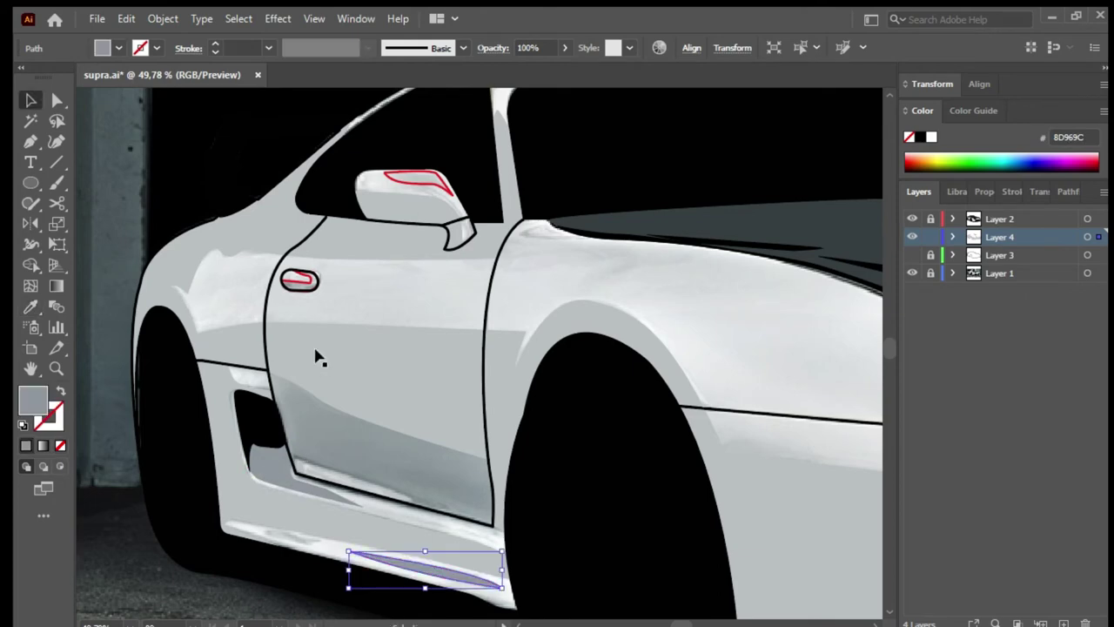
pyautogui.click(319, 356)
# Step: Draw a closed lower-door shading shape and fill it with darker grey 8D969C
pyautogui.hotkey('ctrl', 'shift', 'a')
pyautogui.scroll(2, 295, 406)
pyautogui.press('p')
pyautogui.moveTo(252, 353); pyautogui.dragTo(323, 371)
pyautogui.moveTo(589, 479); pyautogui.dragTo(595, 585)
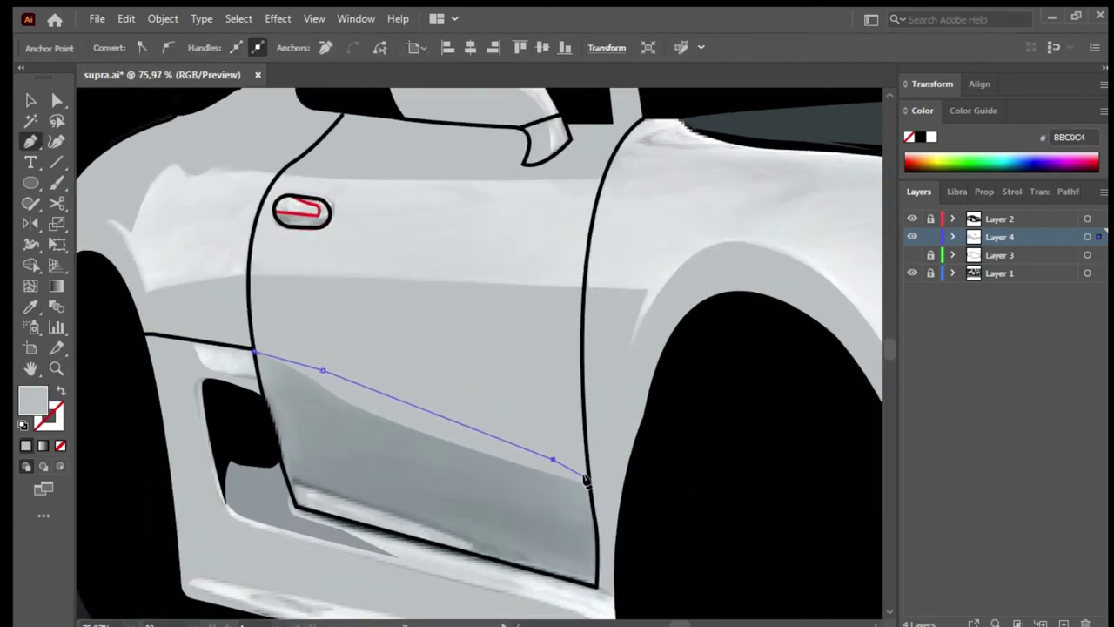
pyautogui.click(470, 544)
pyautogui.click(296, 481)
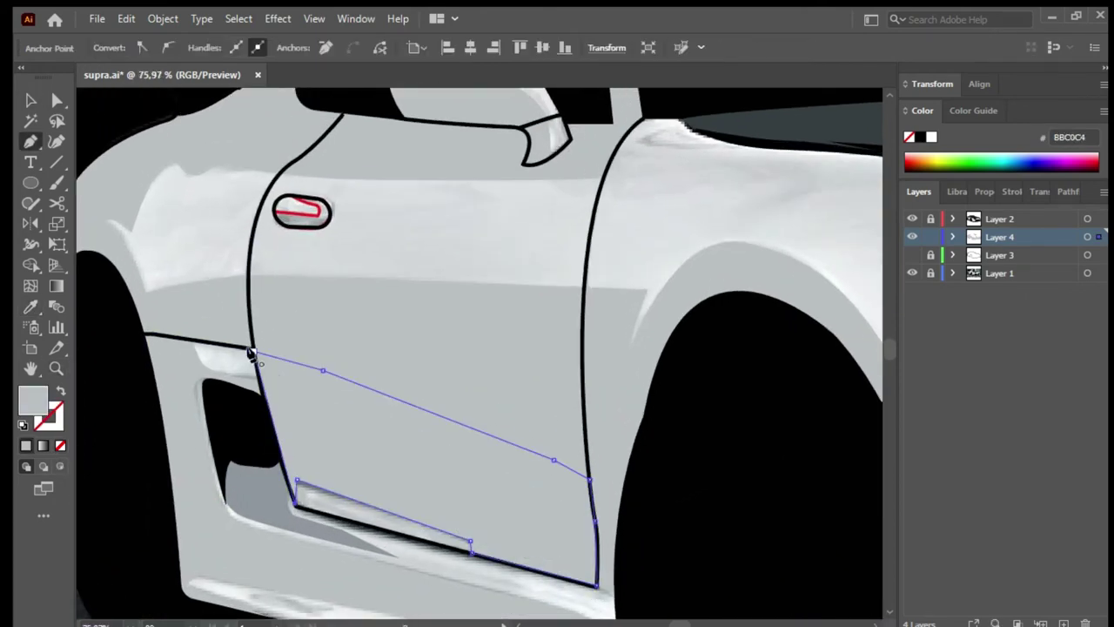
pyautogui.click(252, 352)
pyautogui.press('i')
pyautogui.click(251, 493)
pyautogui.press('v')
pyautogui.hotkey('ctrl', 'shift', 'a')
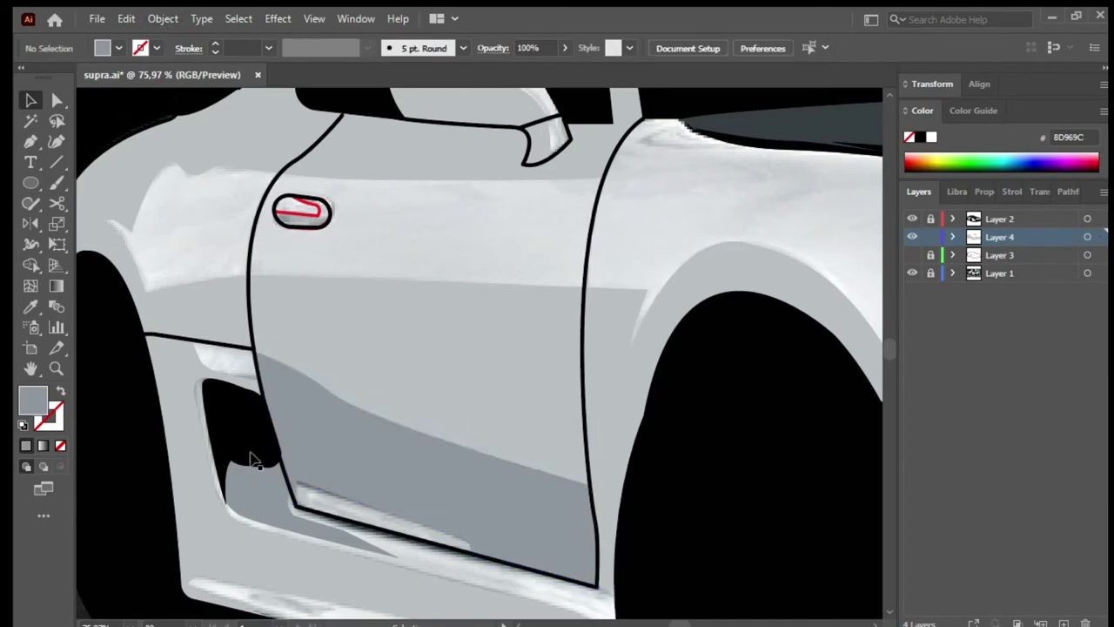
pyautogui.hotkey('ctrl', '0')
# Step: Frame the whole car and delete the red headlight guide stroke
pyautogui.press('z')
pyautogui.moveTo(436, 493)
pyautogui.mouseDown()
pyautogui.moveTo(617, 522)
pyautogui.moveTo(664, 325)
pyautogui.mouseUp()
pyautogui.press('v')
pyautogui.click(657, 318)
pyautogui.press('Delete')
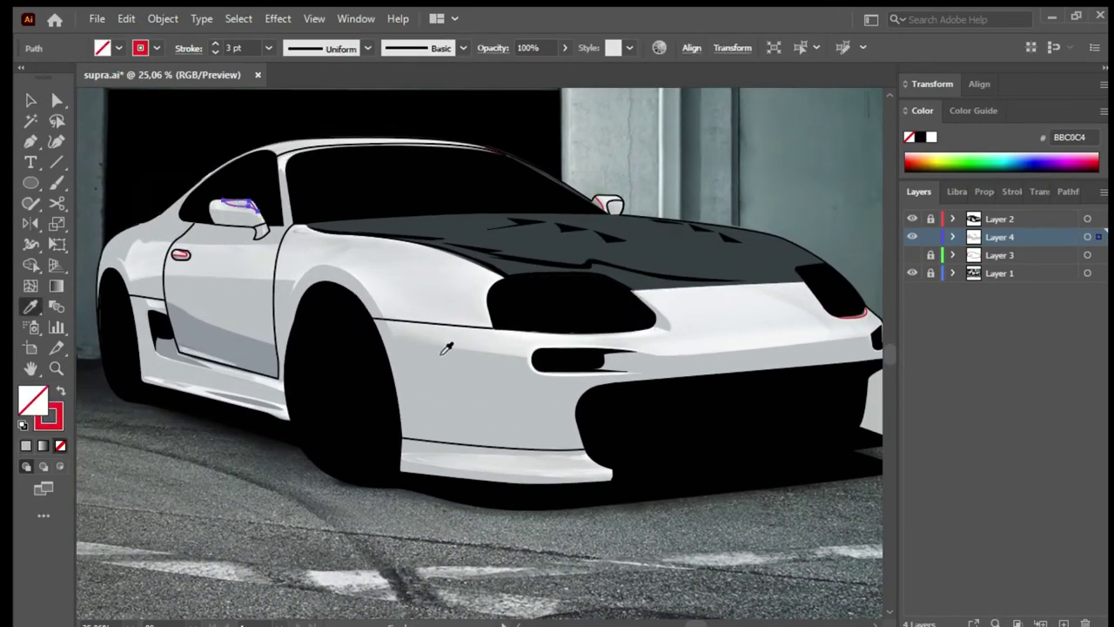
pyautogui.click(237, 213)
pyautogui.click(361, 300)
# Step: Hide the background car photo and inspect the roof and mirror outline
pyautogui.click(912, 273)
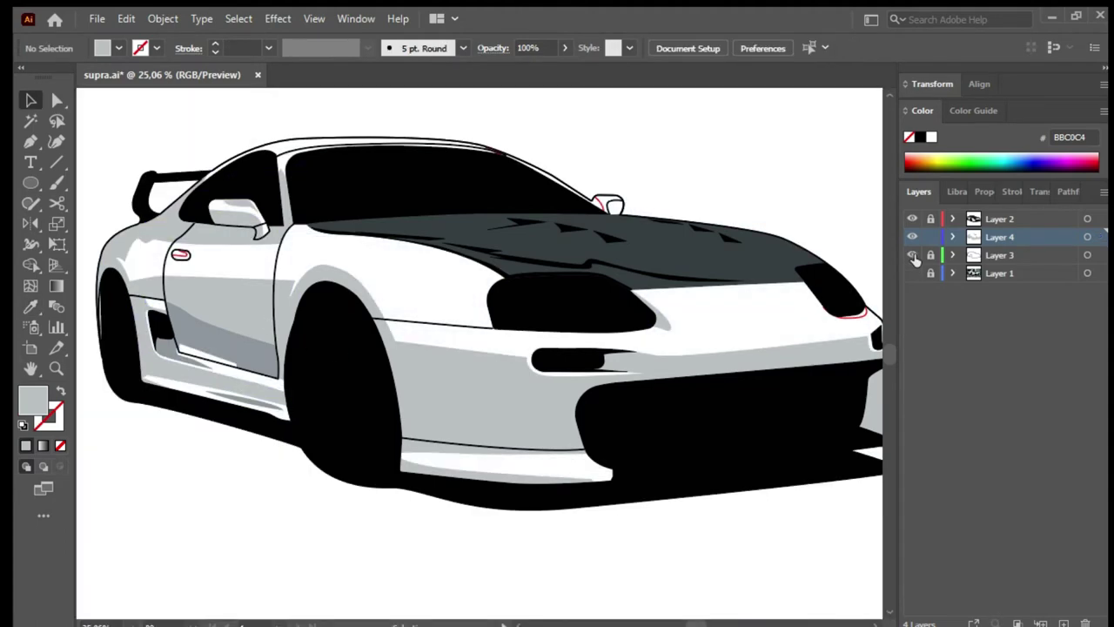
pyautogui.click(597, 203)
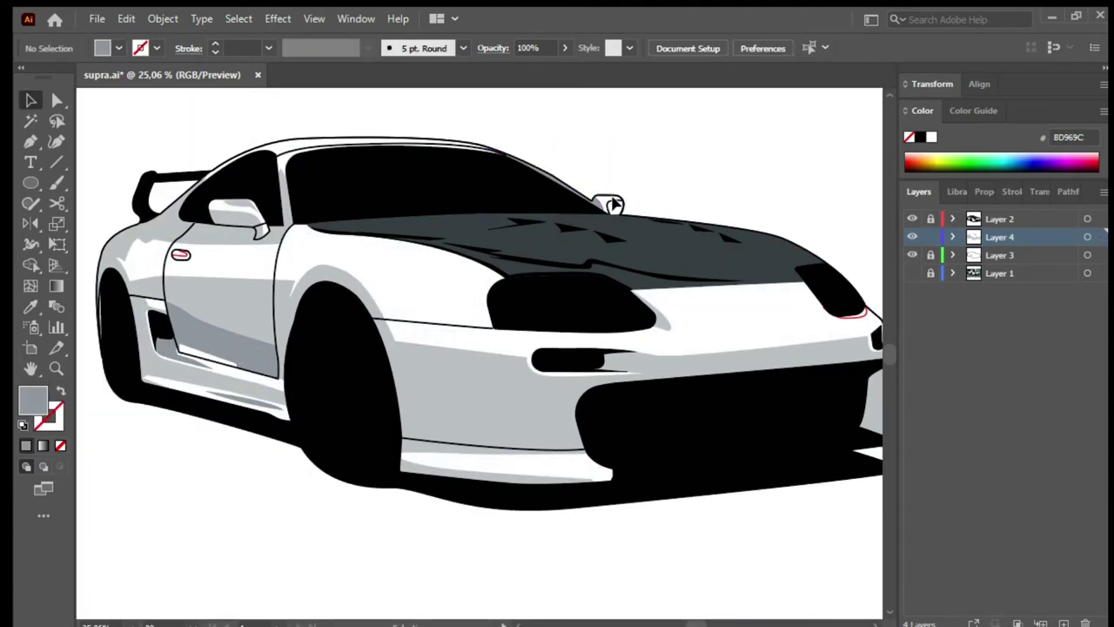
pyautogui.click(374, 178)
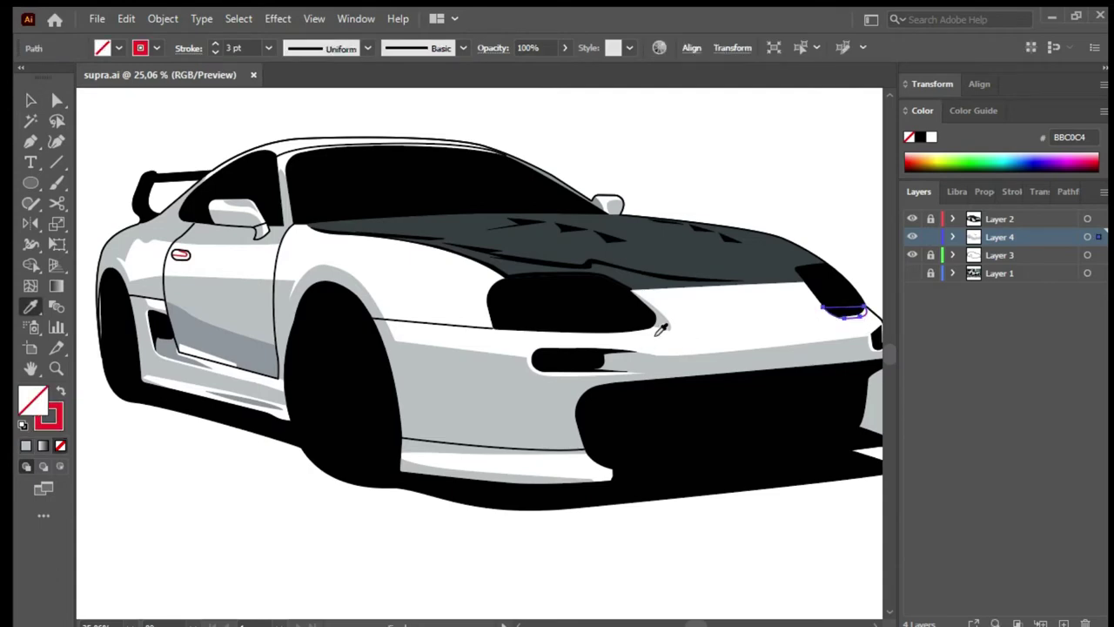
pyautogui.scroll(2, 845, 304)
pyautogui.scroll(-3, 609, 281)
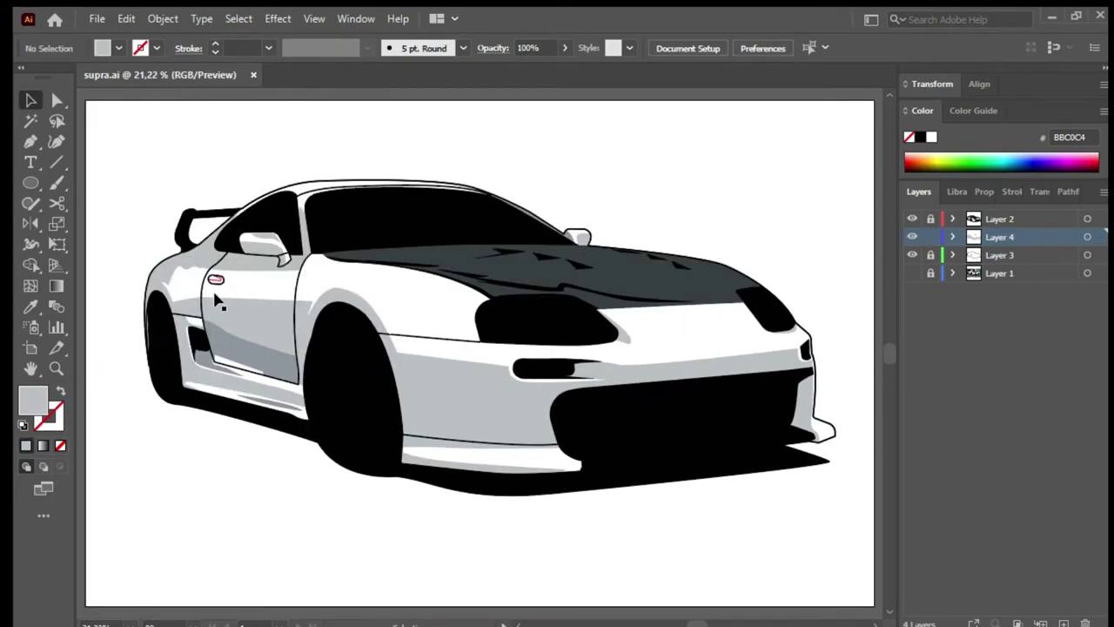
pyautogui.scroll(5, 218, 300)
pyautogui.scroll(-5, 492, 379)
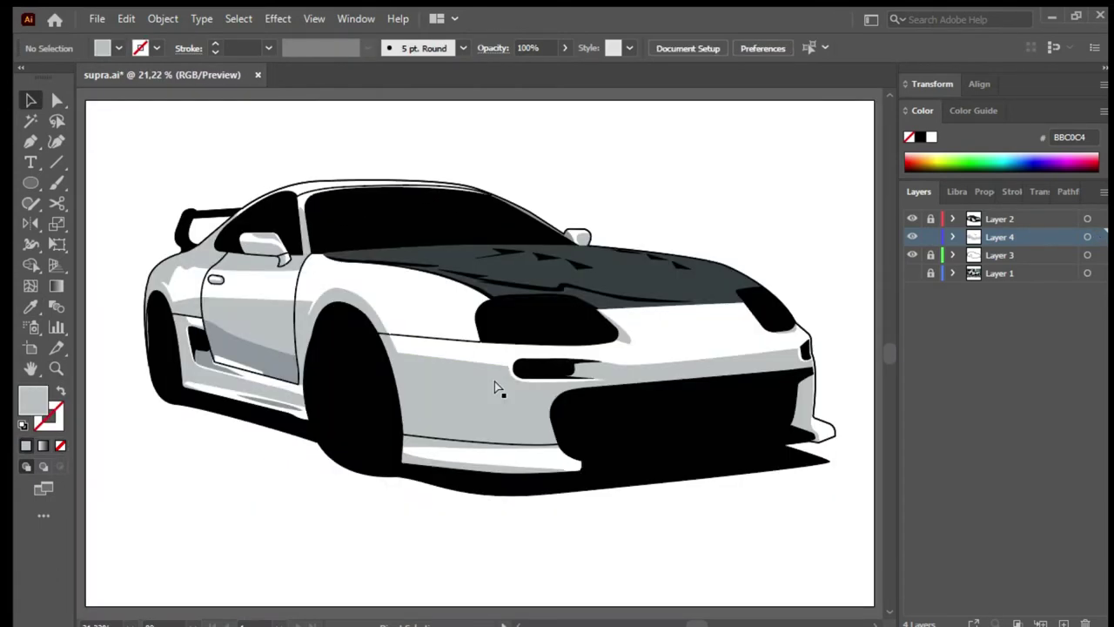
# Step: Show the garage background photo behind the car again
pyautogui.click(913, 272)
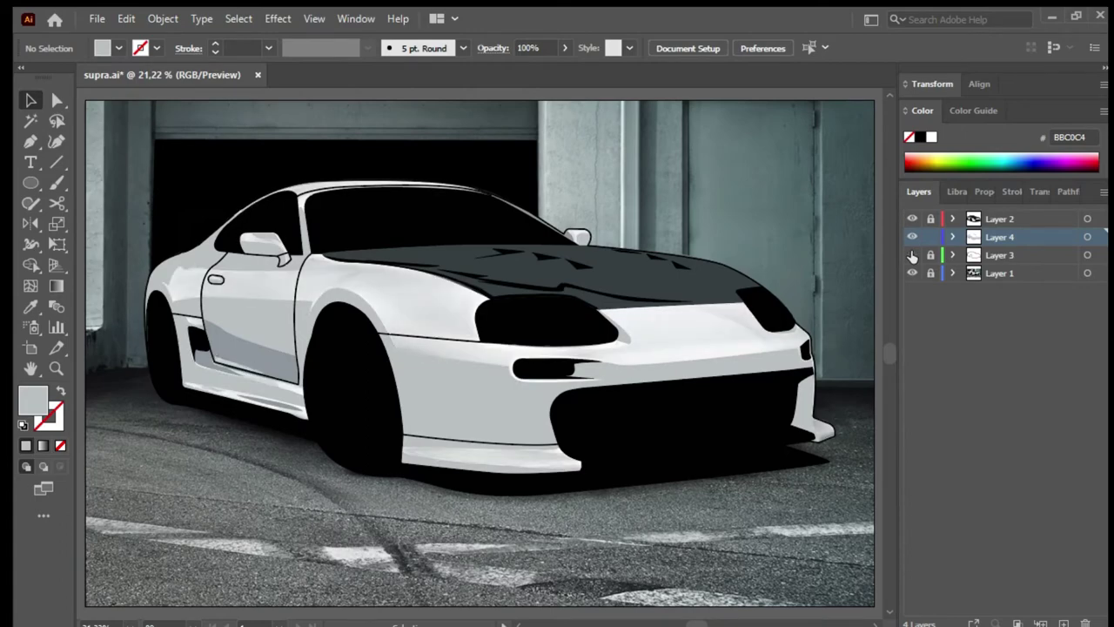
pyautogui.scroll(3, 727, 332)
pyautogui.scroll(-3, 798, 276)
pyautogui.press('v')
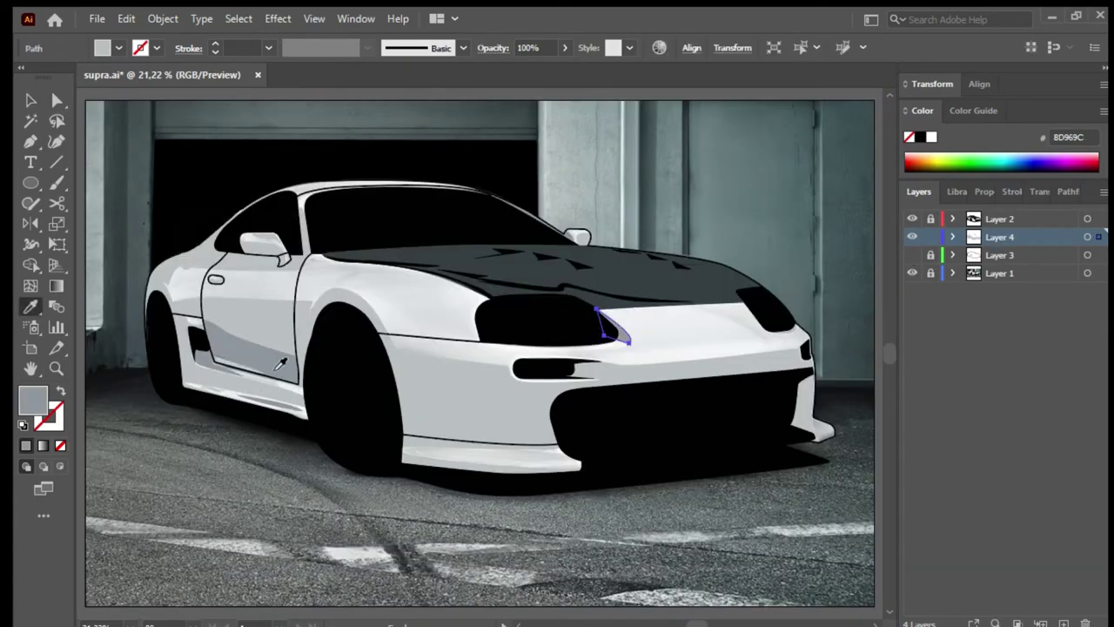
# Step: Pen-draw a curved shading path across the bumper below the headlights
pyautogui.press('p')
pyautogui.scroll(3, 627, 327)
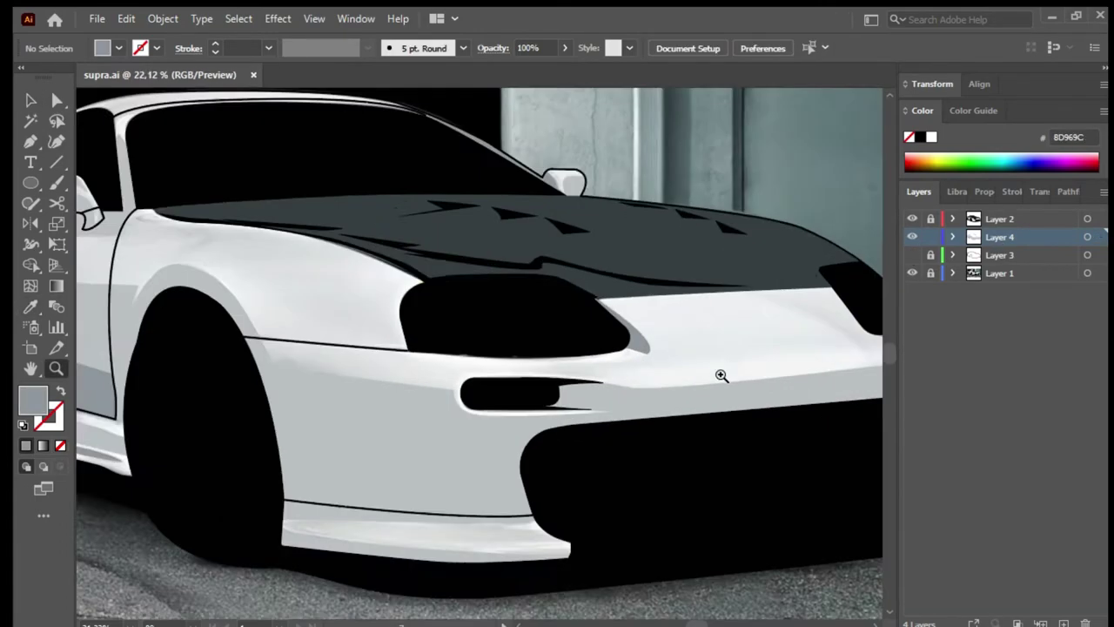
pyautogui.click(375, 358)
pyautogui.moveTo(655, 361); pyautogui.dragTo(519, 361)
pyautogui.moveTo(520, 362)
pyautogui.mouseDown()
pyautogui.moveTo(669, 335)
pyautogui.moveTo(596, 333)
pyautogui.mouseUp()
pyautogui.click(60, 446)
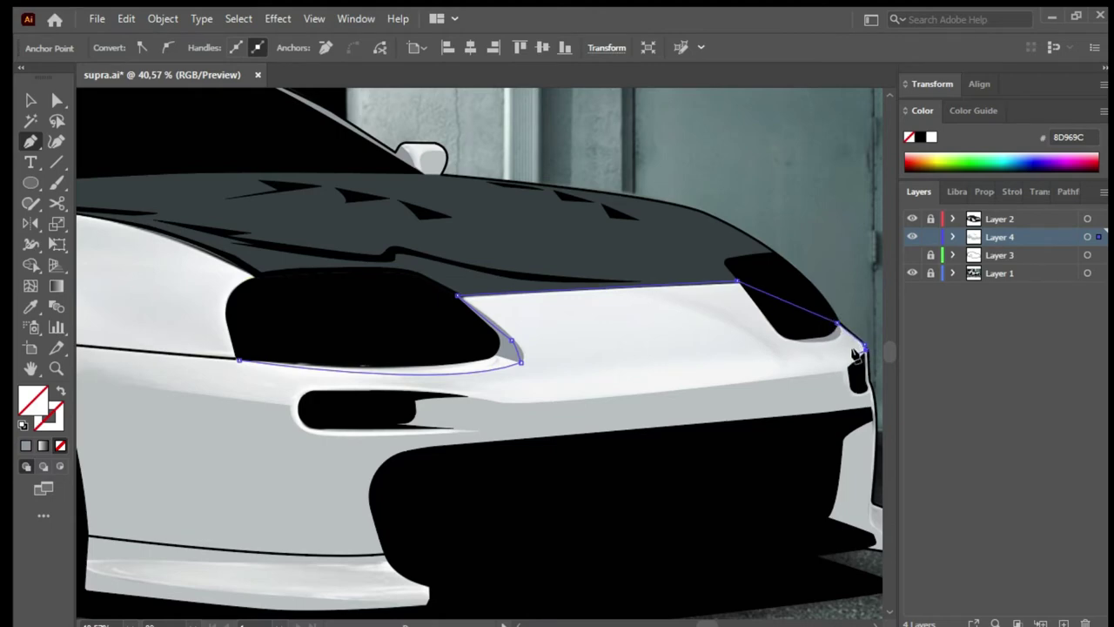
# Step: Close the bumper shading shape and give it the light grey BBC0C4 fill
pyautogui.click(456, 398)
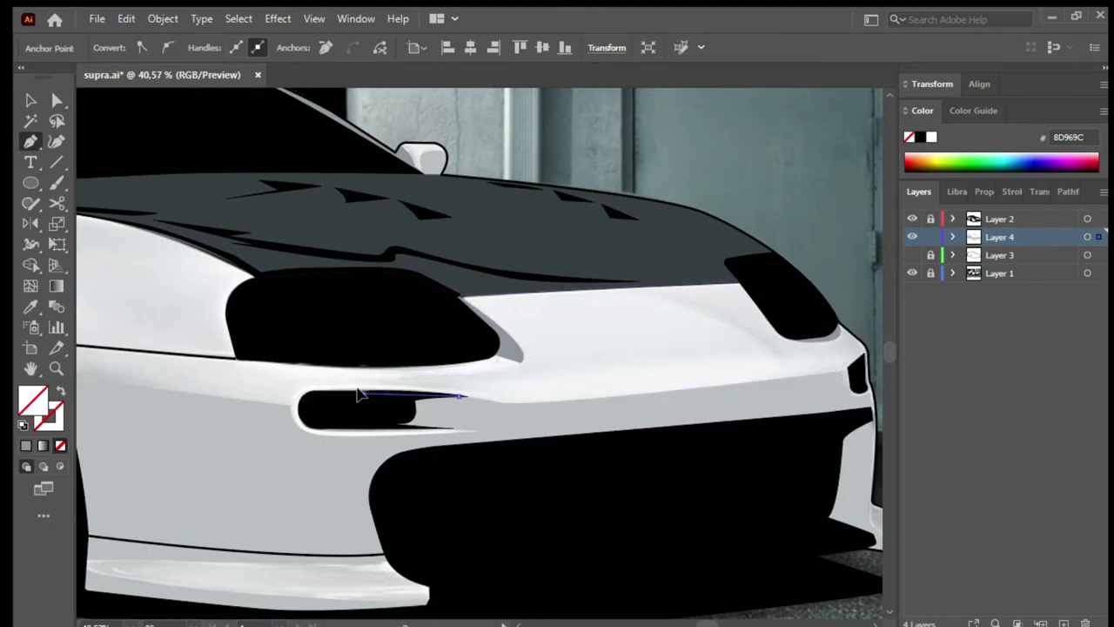
pyautogui.click(361, 394)
pyautogui.click(240, 359)
pyautogui.press('i')
pyautogui.click(186, 390)
pyautogui.press('v')
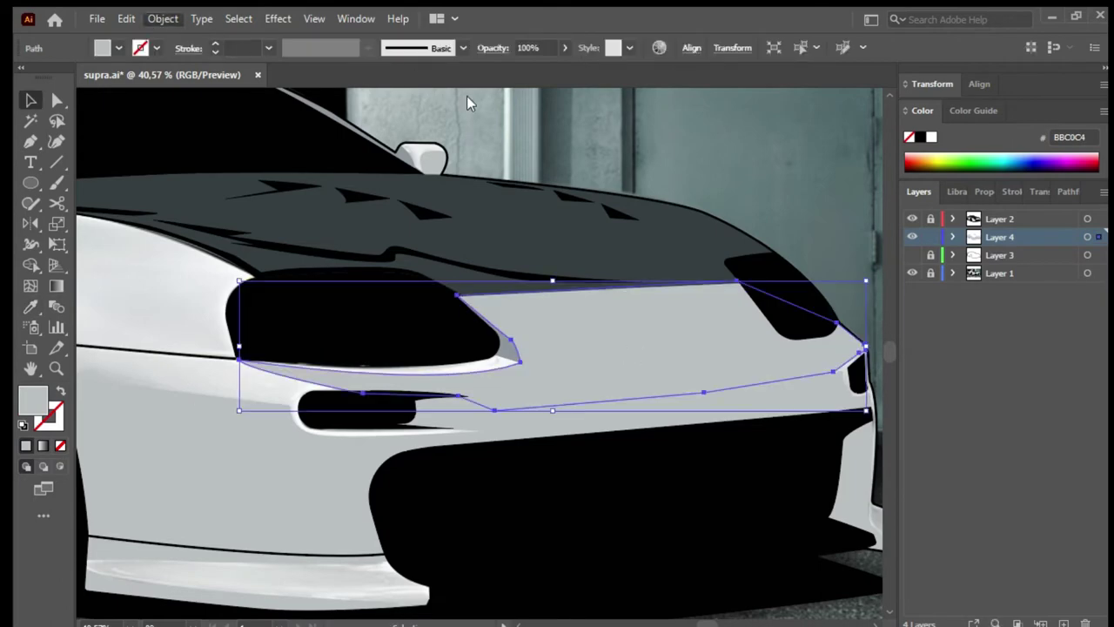
# Step: Zoom out to the whole car, check the shading by toggling Layer 3, then select the grey body shading
pyautogui.hotkey('ctrl', 'shift', 'a')
pyautogui.hotkey('ctrl', '0')
pyautogui.click(913, 255)
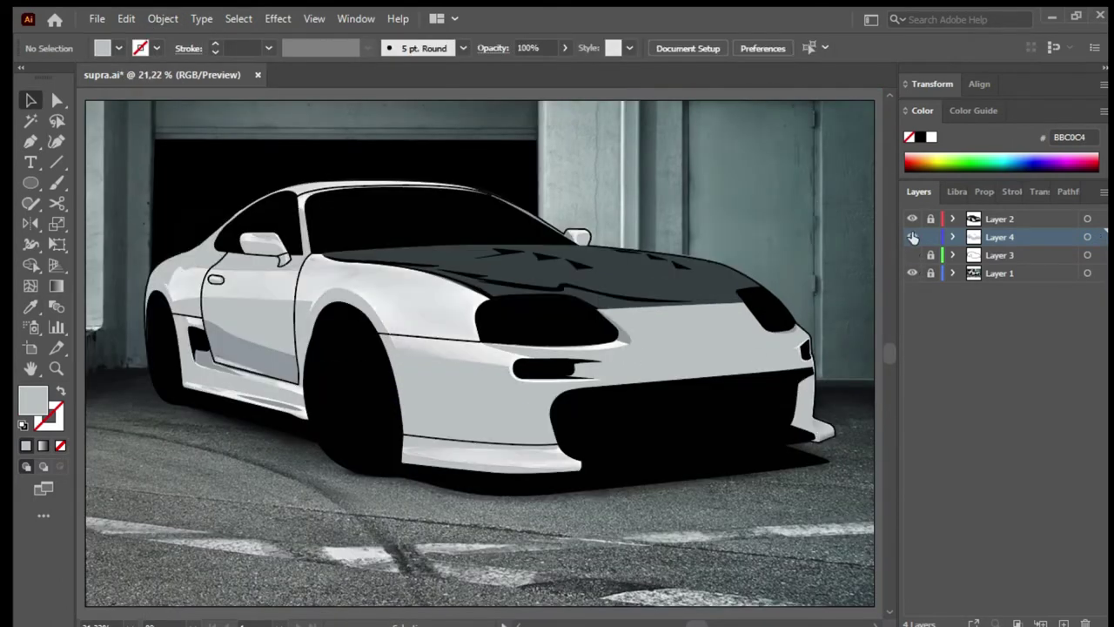
pyautogui.click(912, 255)
pyautogui.click(433, 386)
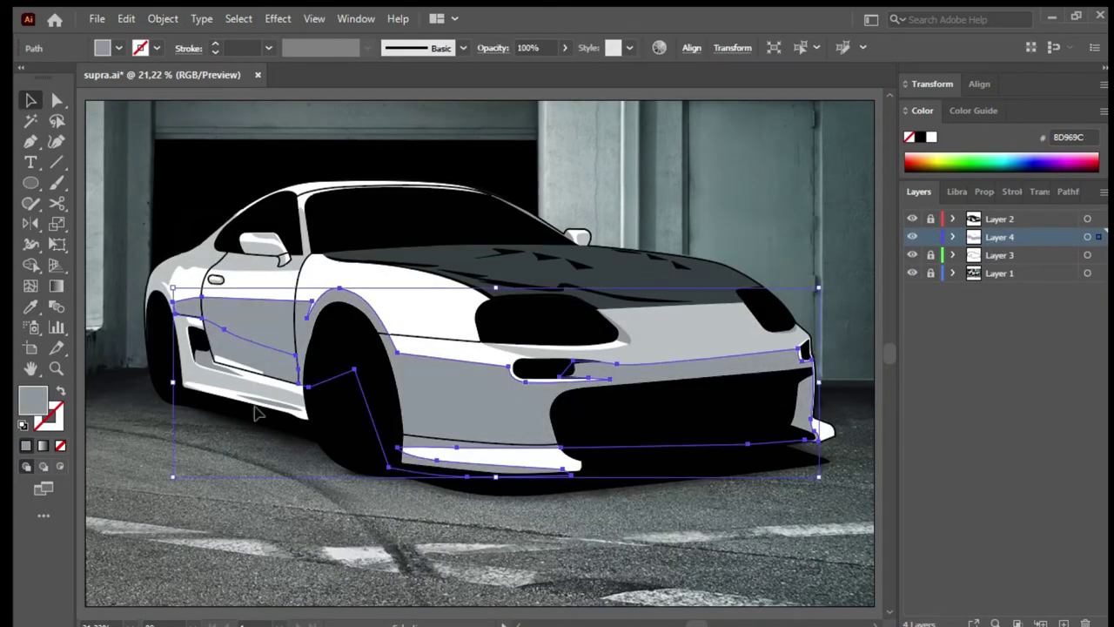
# Step: Select the grey side panels near the door and the large grey body shape
pyautogui.click(249, 410)
pyautogui.click(252, 357)
pyautogui.click(447, 402)
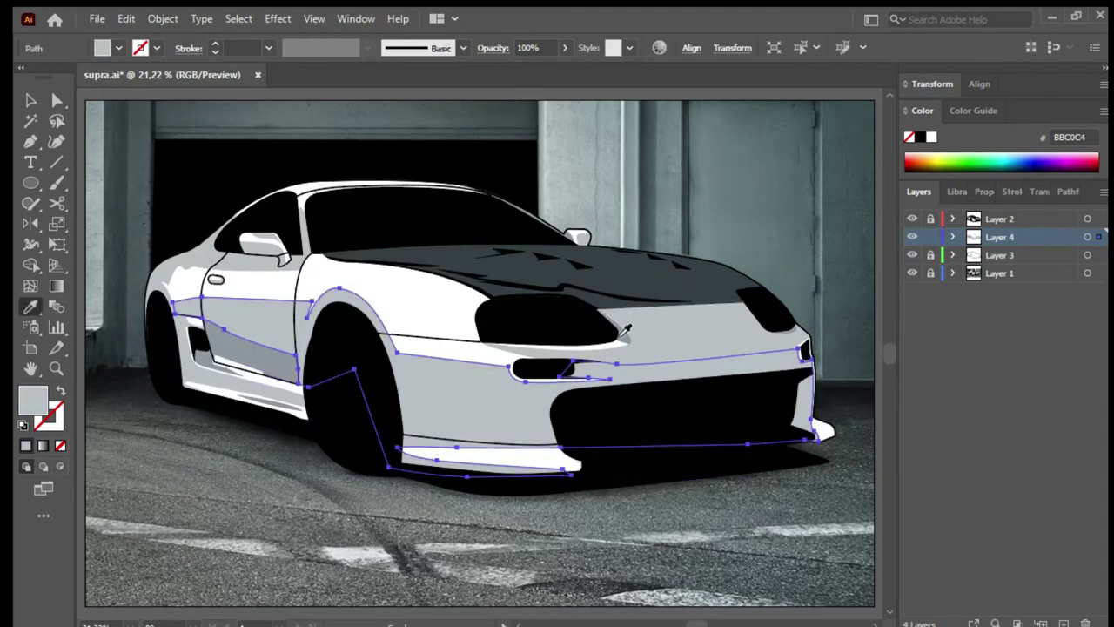
pyautogui.click(253, 352)
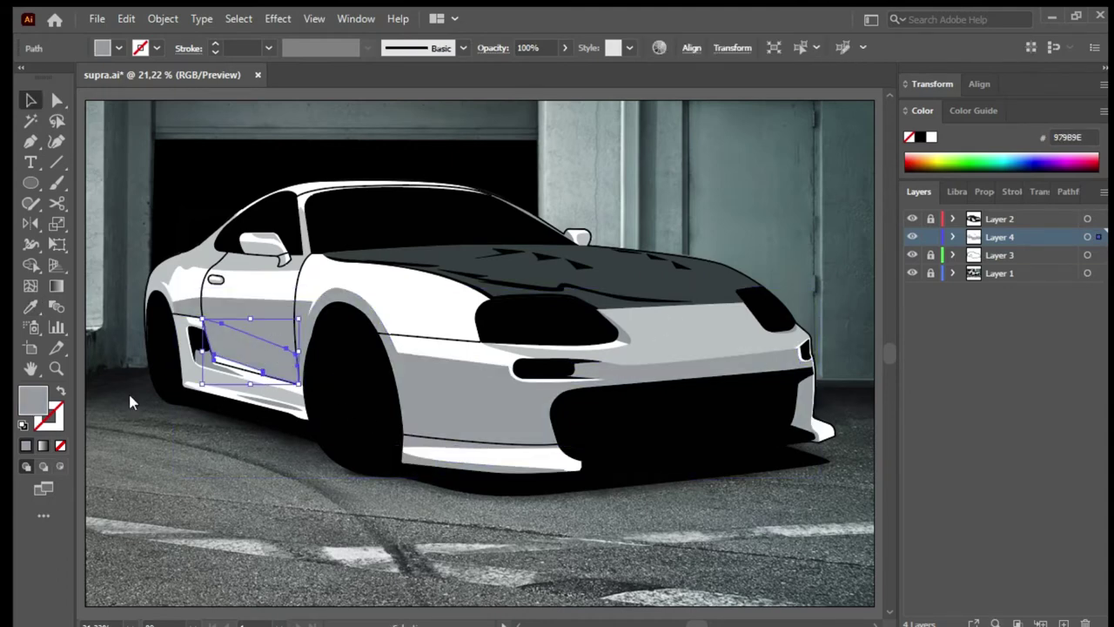
pyautogui.click(835, 338)
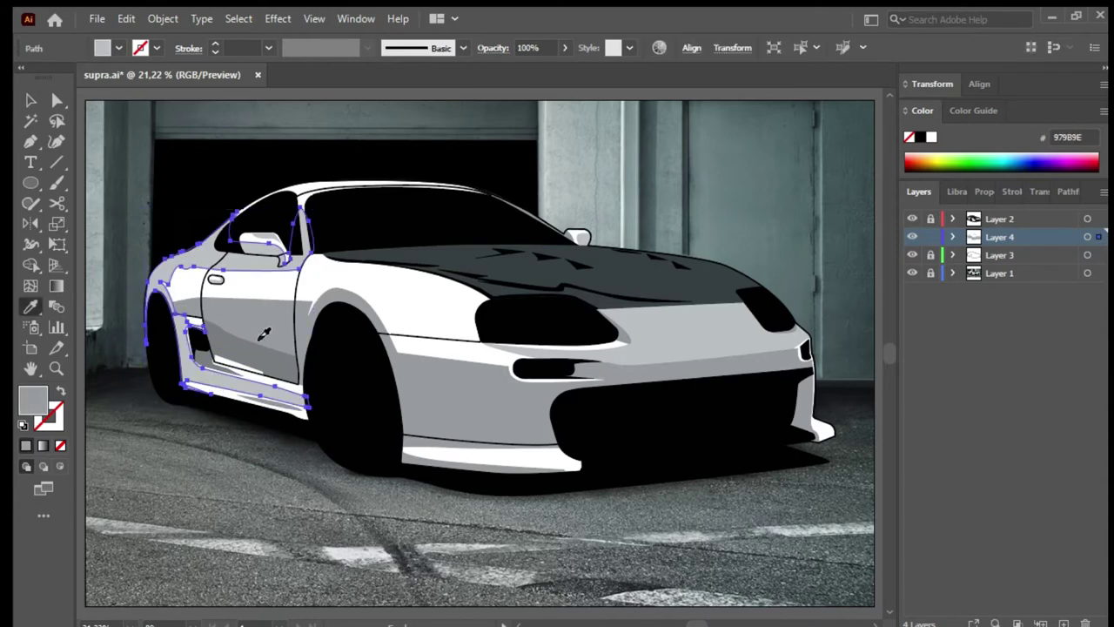
# Step: Sample a matching grey onto the door side panels with the Eyedropper
pyautogui.click(386, 345)
pyautogui.click(430, 301)
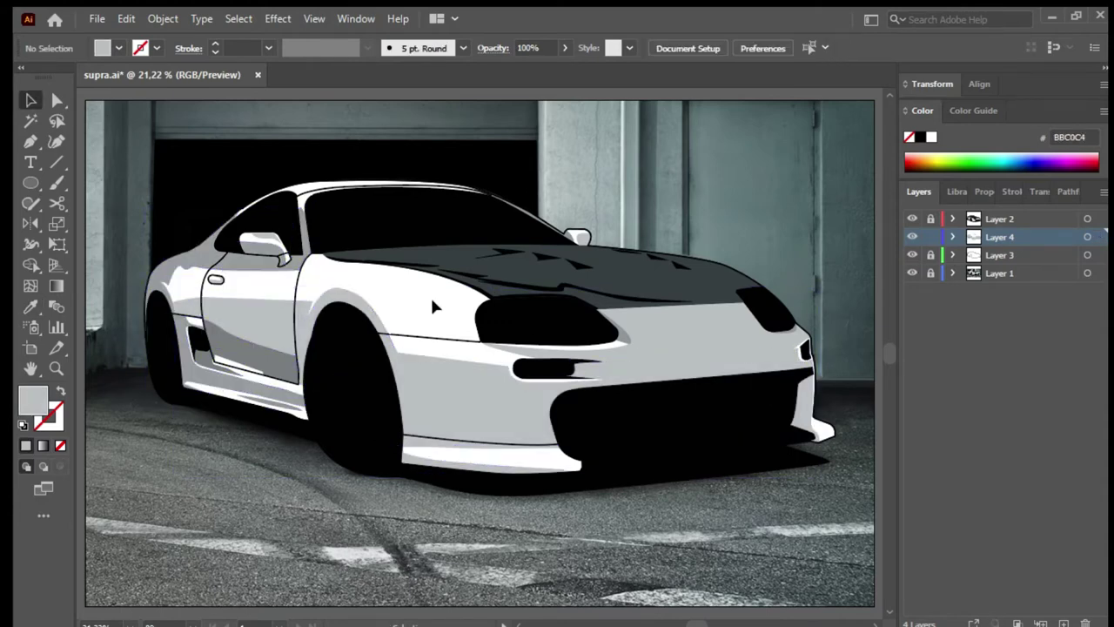
pyautogui.click(261, 353)
pyautogui.press('i')
pyautogui.click(624, 333)
pyautogui.press('v')
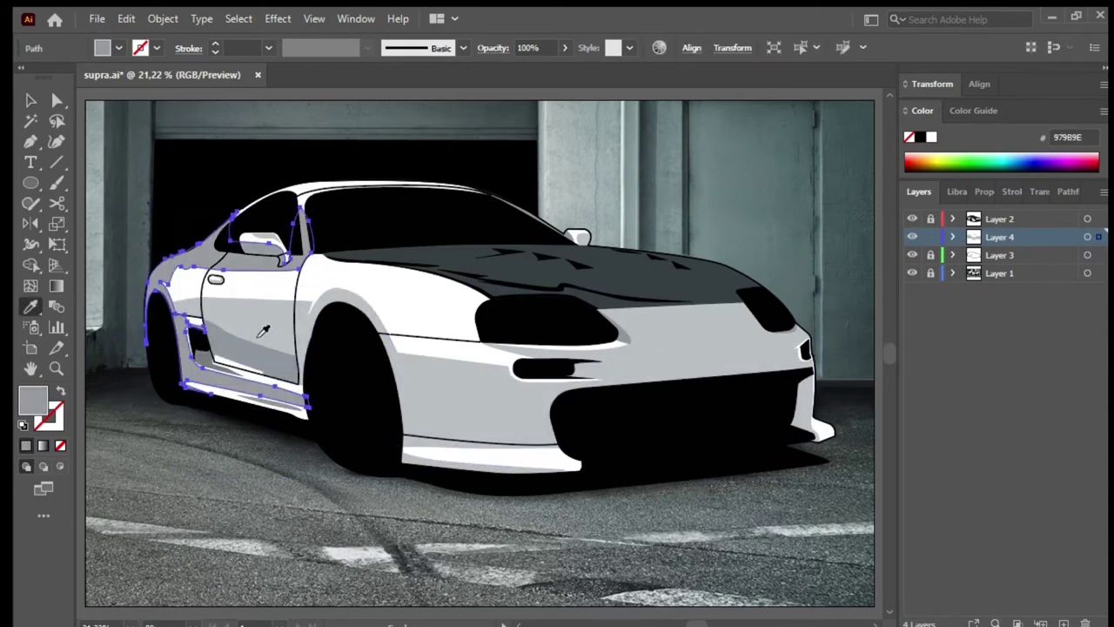
# Step: Give the small door-front path the lighter grey, save, and check without the reference photo
pyautogui.click(213, 361)
pyautogui.press('i')
pyautogui.click(290, 359)
pyautogui.hotkey('ctrl', 'shift', 'a')
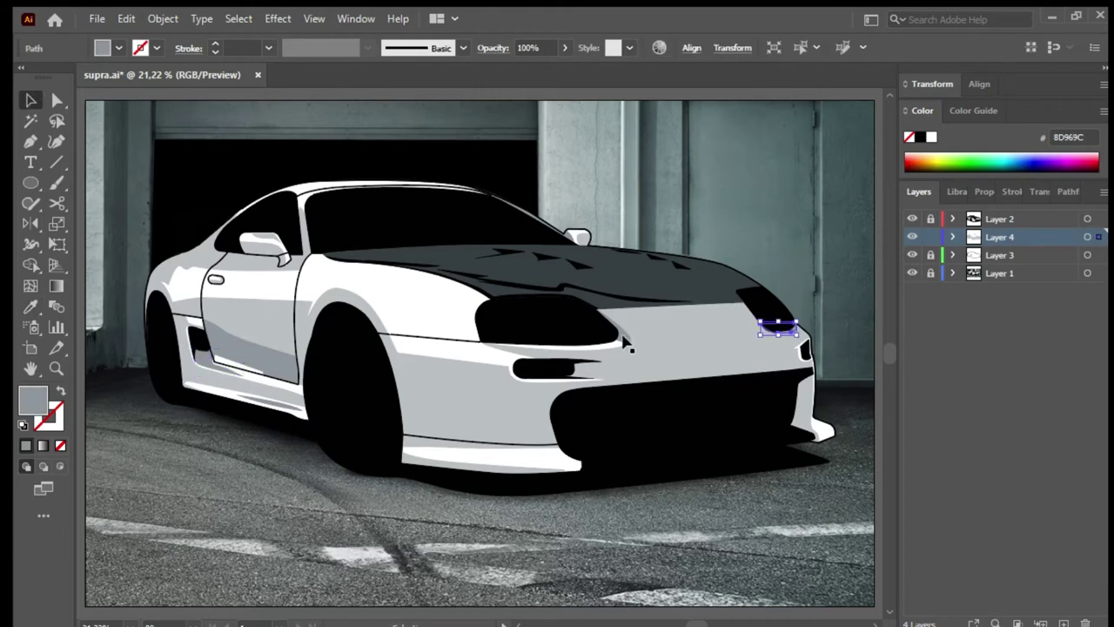
pyautogui.hotkey('ctrl', 's')
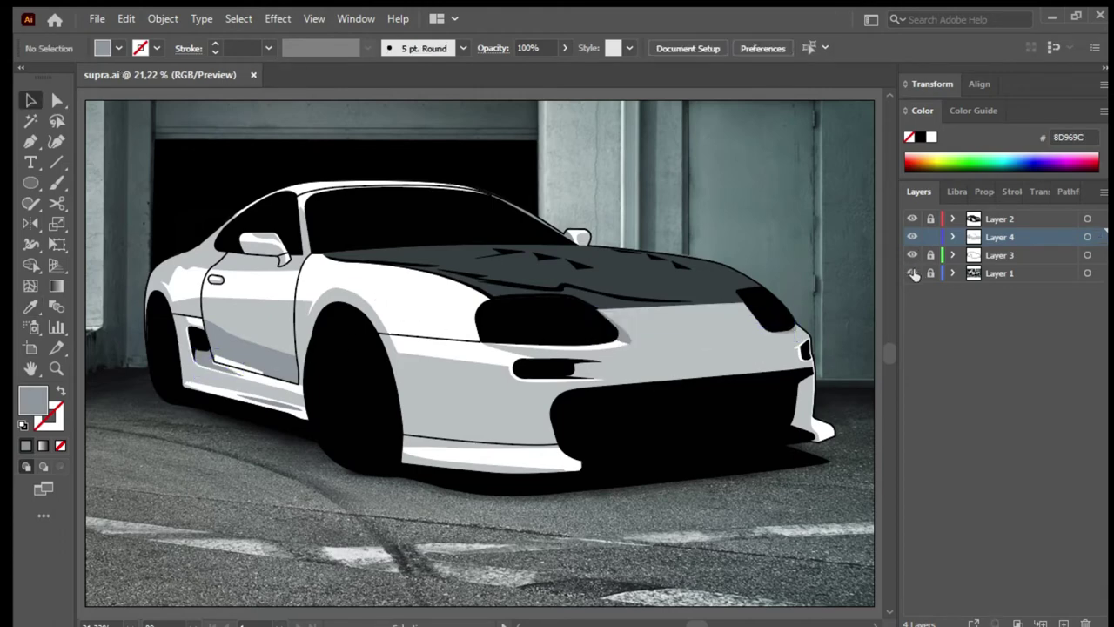
pyautogui.click(912, 273)
pyautogui.click(912, 273)
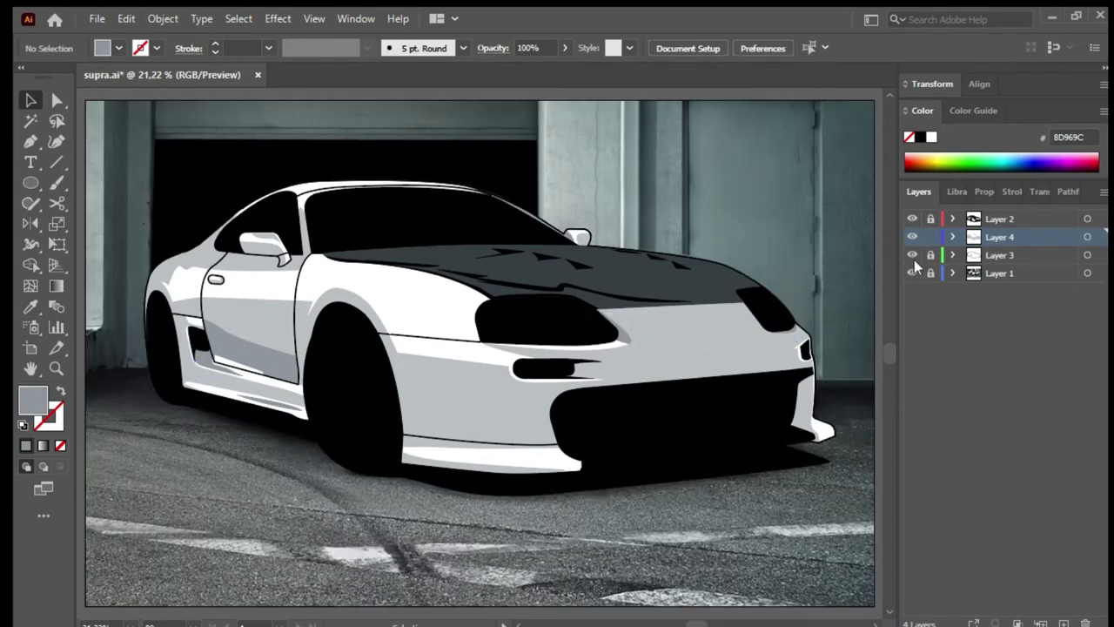
# Step: Hide the car artwork and zoom in on the rear side of the reference photo
pyautogui.click(912, 273)
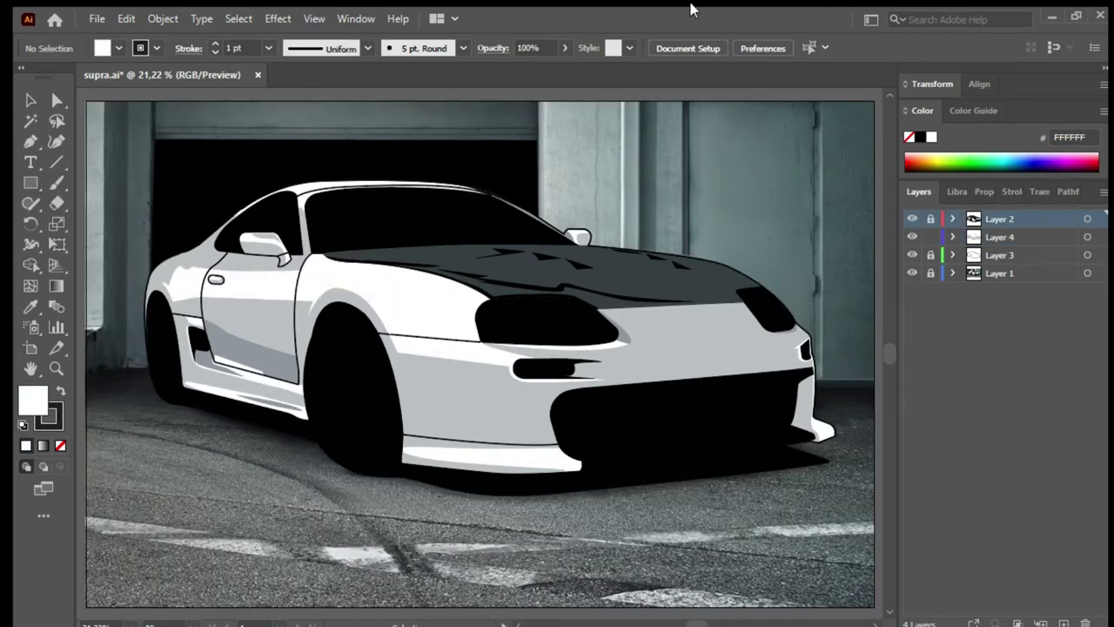
pyautogui.keyDown('alt'); pyautogui.click(912, 274); pyautogui.keyUp('alt')
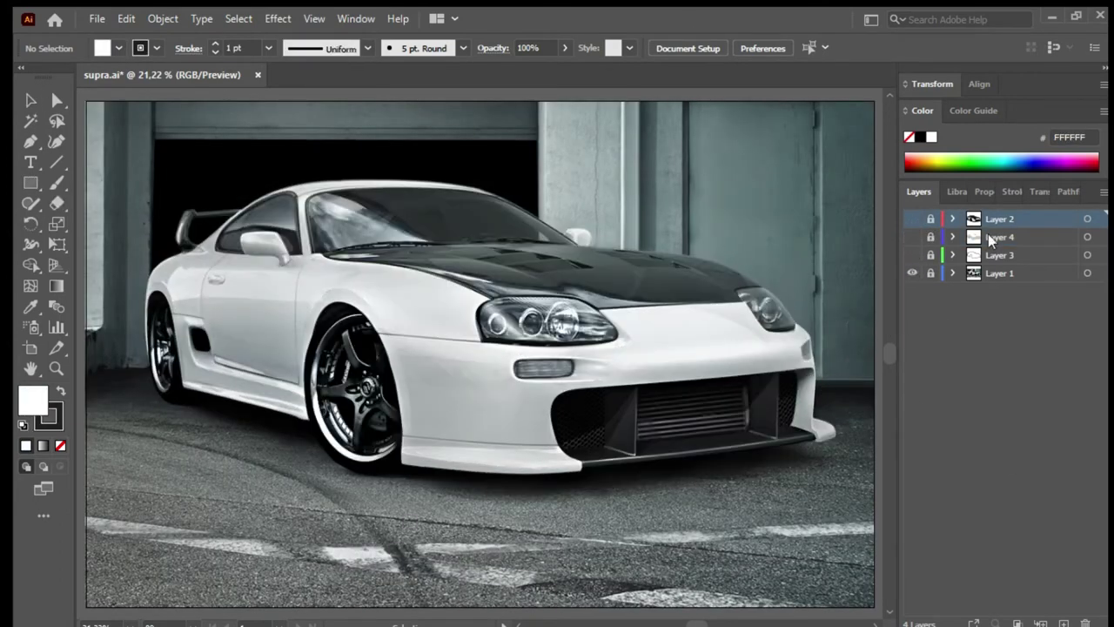
pyautogui.press('z')
pyautogui.moveTo(168, 209); pyautogui.dragTo(510, 455)
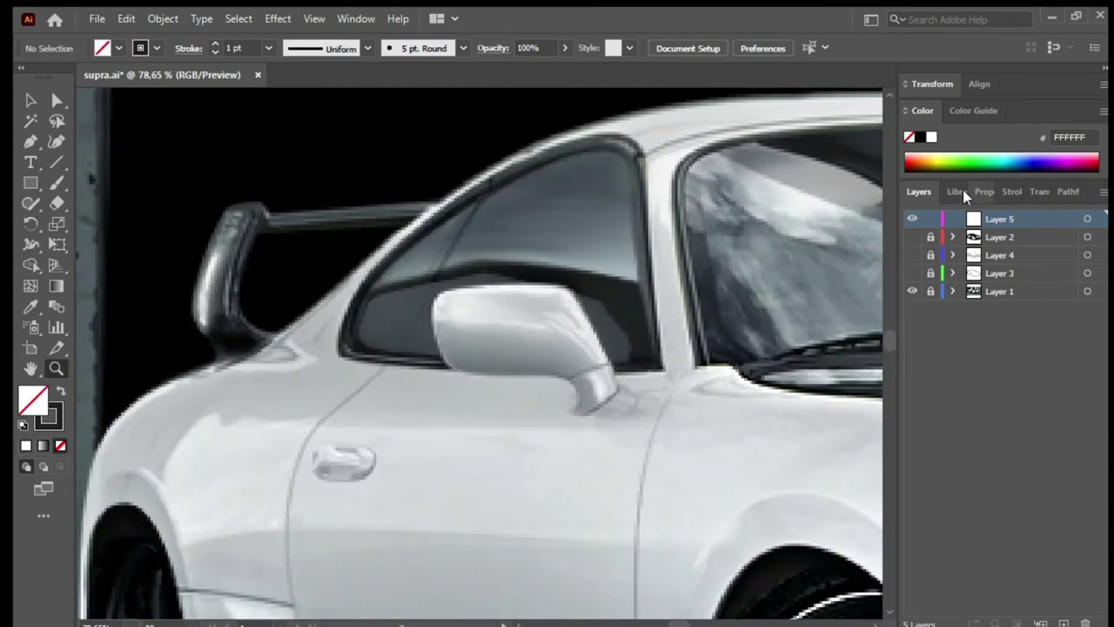
pyautogui.click(965, 192)
pyautogui.scroll(1, 261, 255)
pyautogui.scroll(1, 251, 252)
pyautogui.press('p')
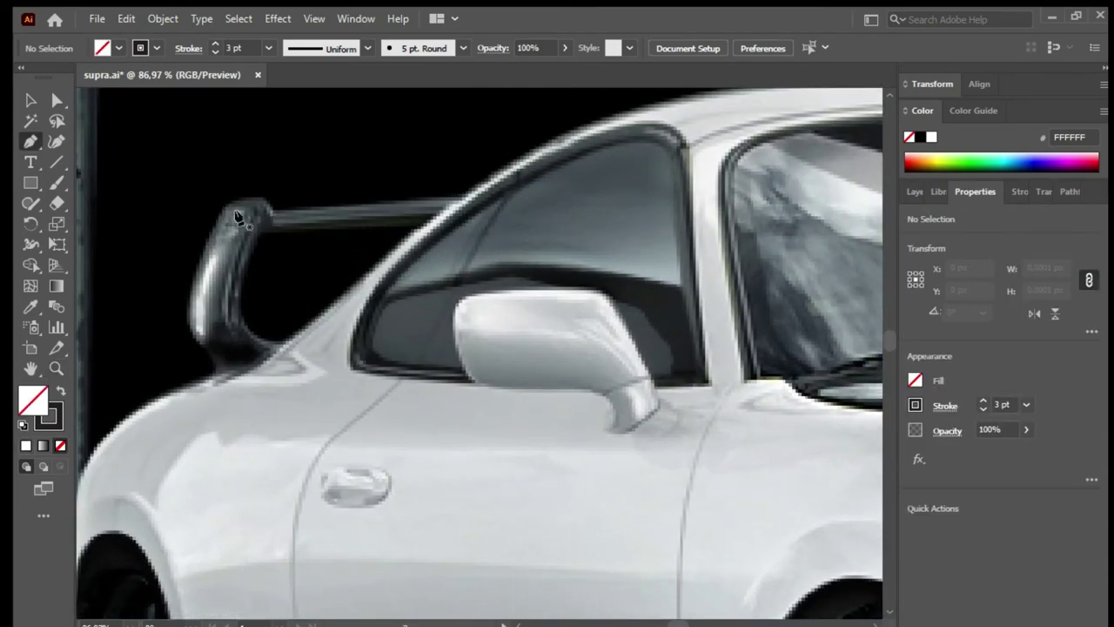
# Step: Outline the rear spoiler upright and its inner highlight
pyautogui.click(201, 343)
pyautogui.click(247, 215)
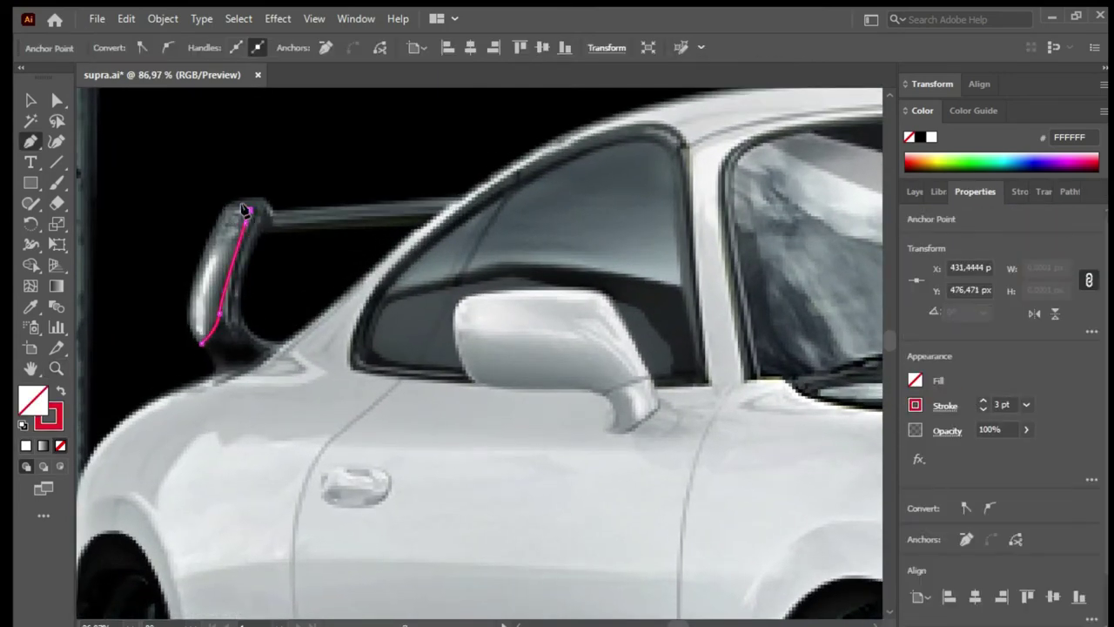
pyautogui.click(201, 343)
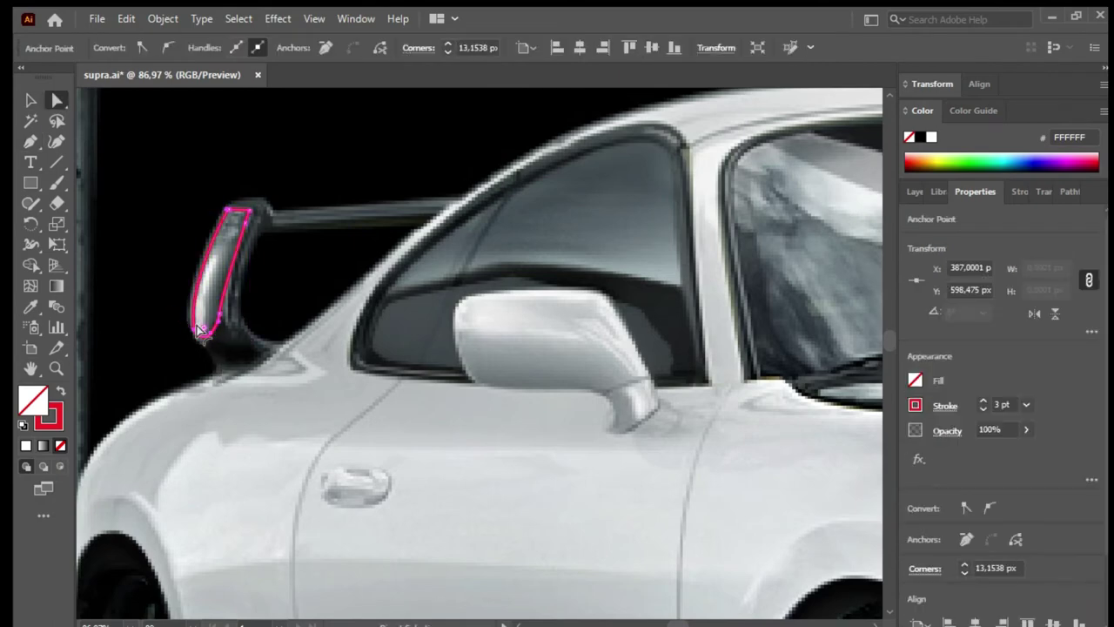
pyautogui.scroll(1, 249, 313)
pyautogui.scroll(1, 218, 287)
pyautogui.click(223, 248)
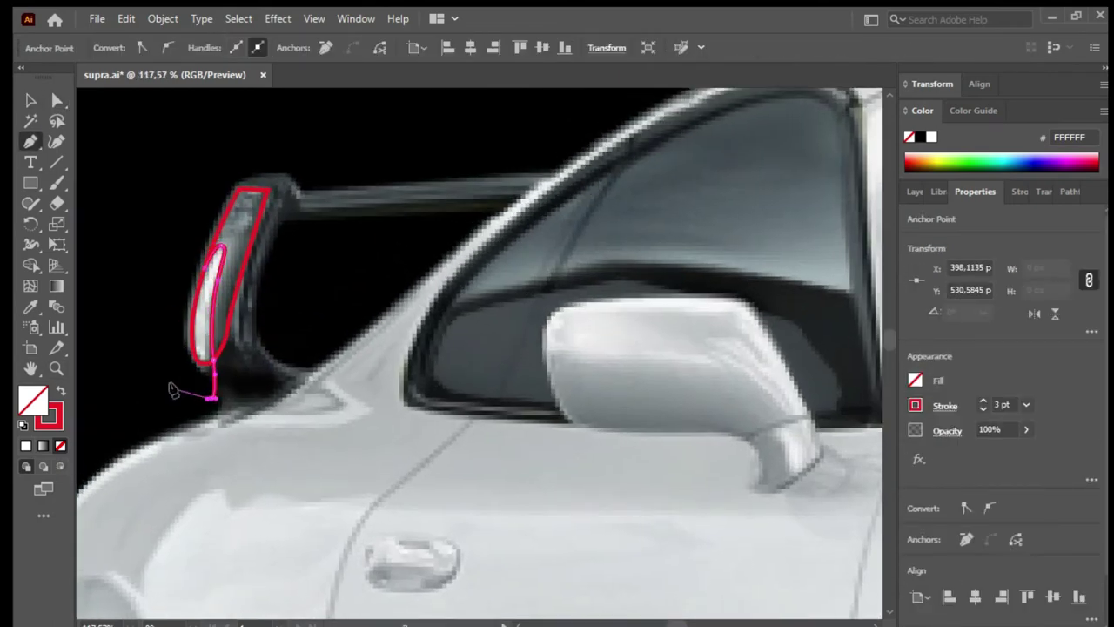
pyautogui.press('v')
pyautogui.click(252, 287)
pyautogui.click(309, 346)
pyautogui.scroll(2, 359, 311)
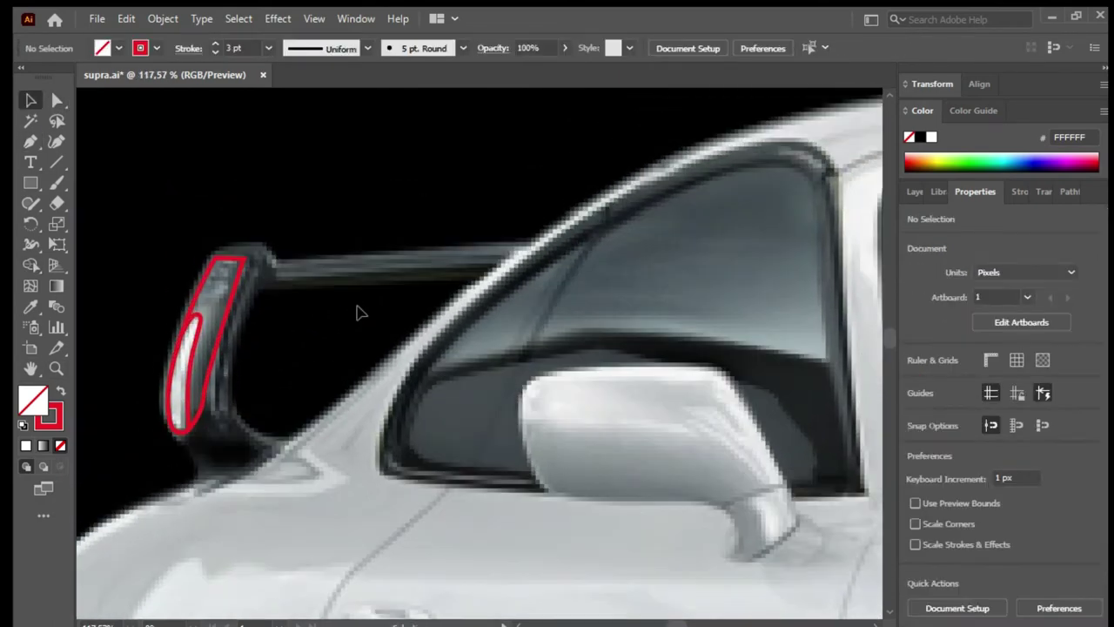
# Step: Outline the spoiler's horizontal arm
pyautogui.press('p')
pyautogui.click(273, 264)
pyautogui.click(522, 246)
pyautogui.click(492, 266)
pyautogui.click(279, 274)
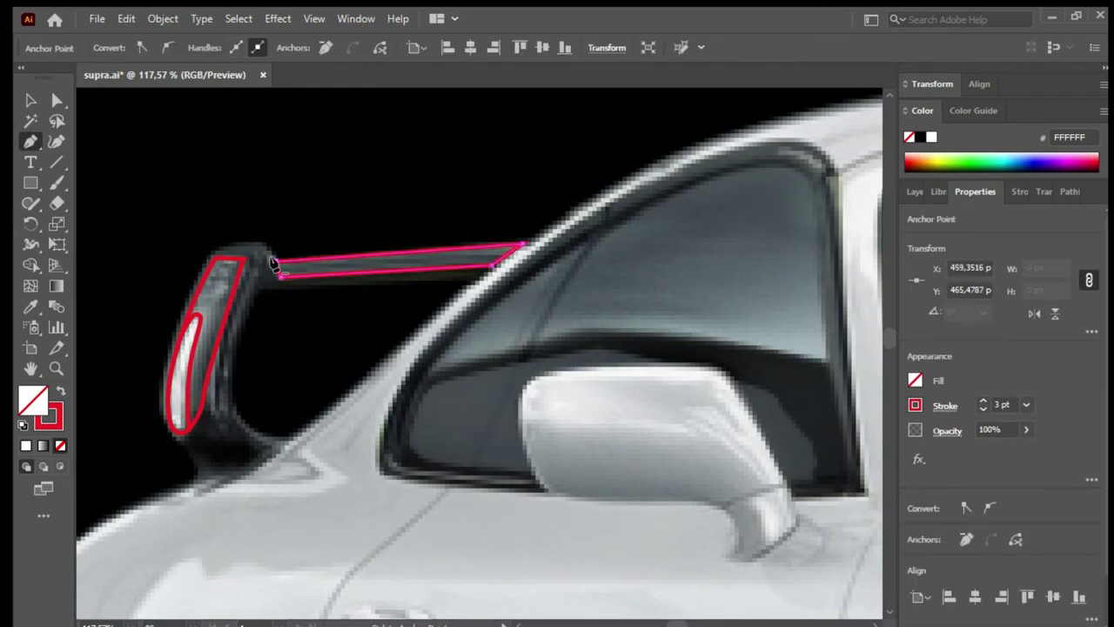
pyautogui.click(224, 413)
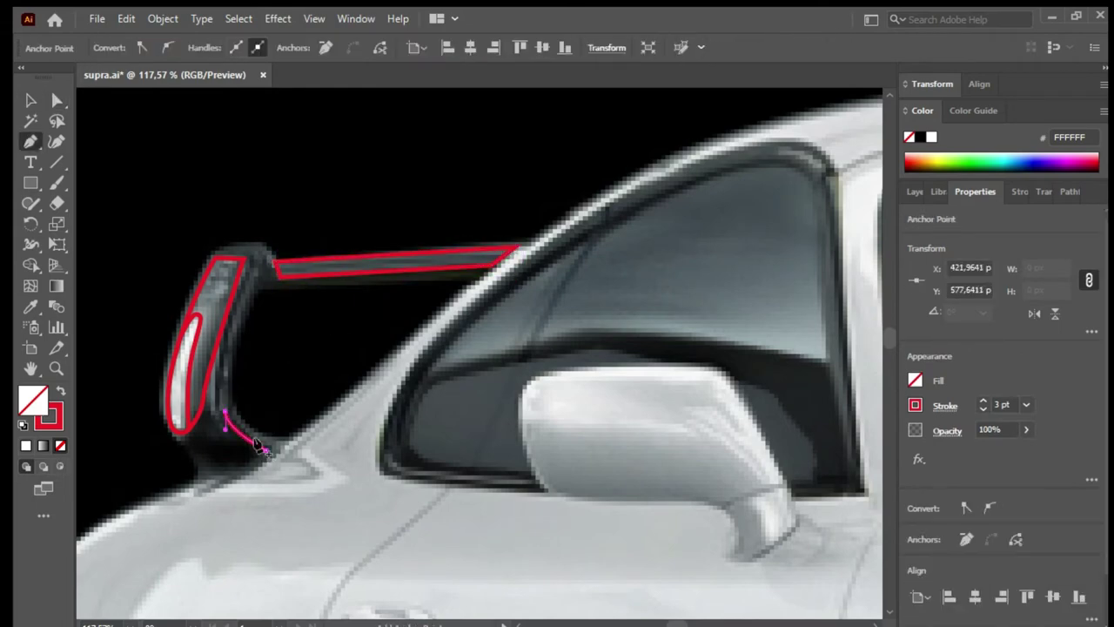
pyautogui.scroll(-2, 577, 398)
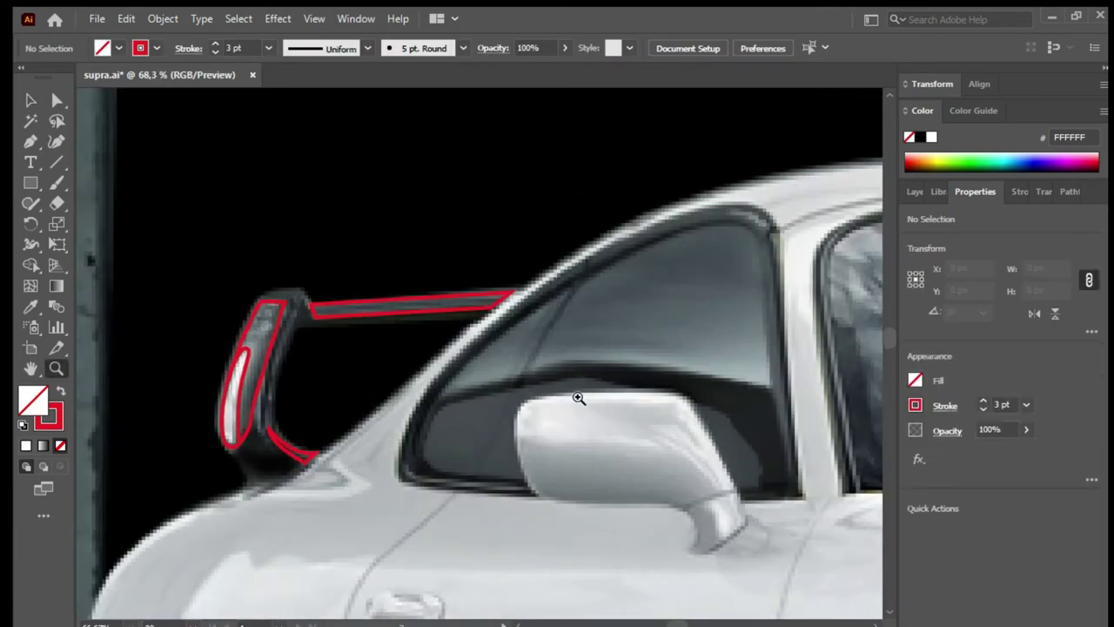
pyautogui.scroll(2, 577, 398)
# Step: Trace the small triangular window section and the curved side window outline
pyautogui.press('p')
pyautogui.click(311, 489)
pyautogui.click(468, 353)
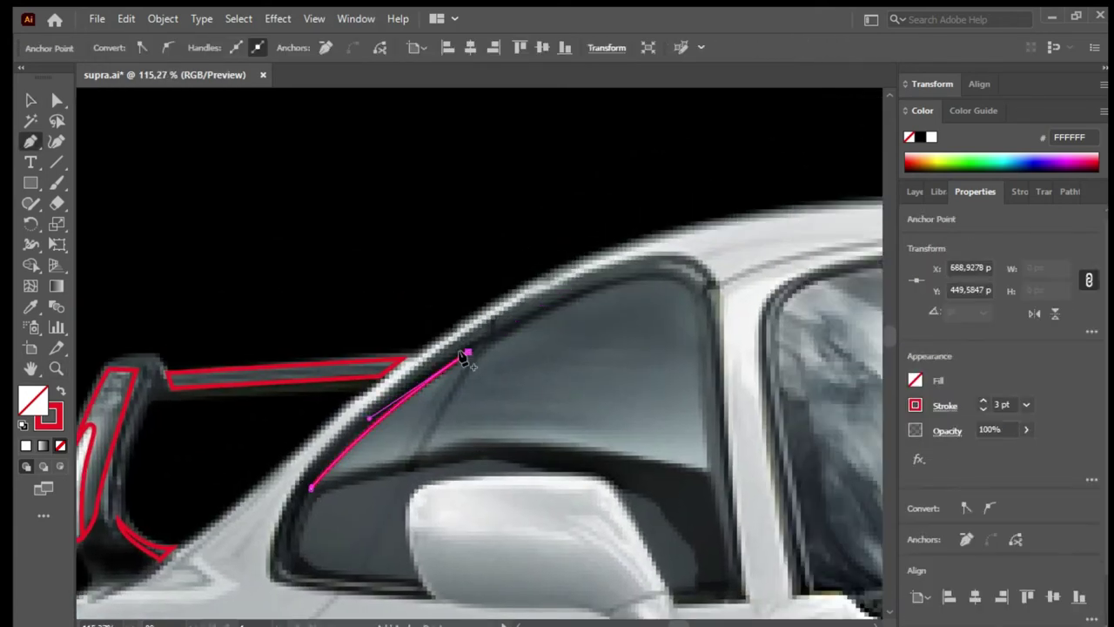
pyautogui.click(410, 456)
pyautogui.click(311, 489)
pyautogui.click(423, 453)
pyautogui.moveTo(501, 339); pyautogui.dragTo(522, 322)
pyautogui.moveTo(691, 297); pyautogui.dragTo(710, 347)
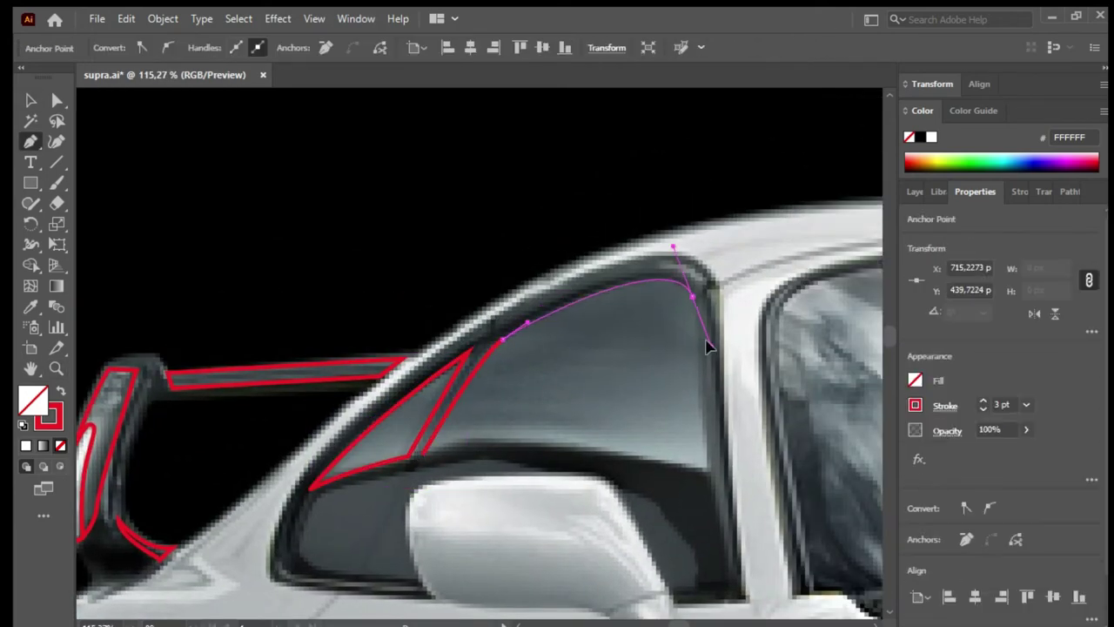
pyautogui.click(422, 454)
pyautogui.press('v')
pyautogui.click(440, 361)
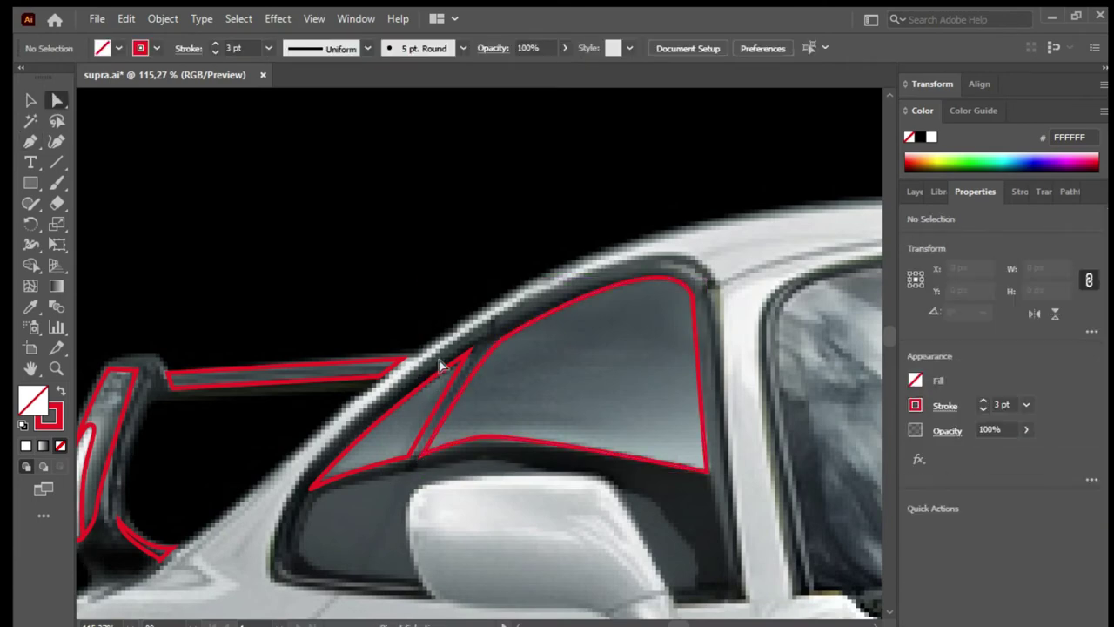
pyautogui.scroll(-1, 343, 485)
# Step: Outline the dark lower window area and the dark area right of the mirror
pyautogui.press('p')
pyautogui.click(405, 540)
pyautogui.moveTo(288, 515); pyautogui.dragTo(285, 487)
pyautogui.click(299, 456)
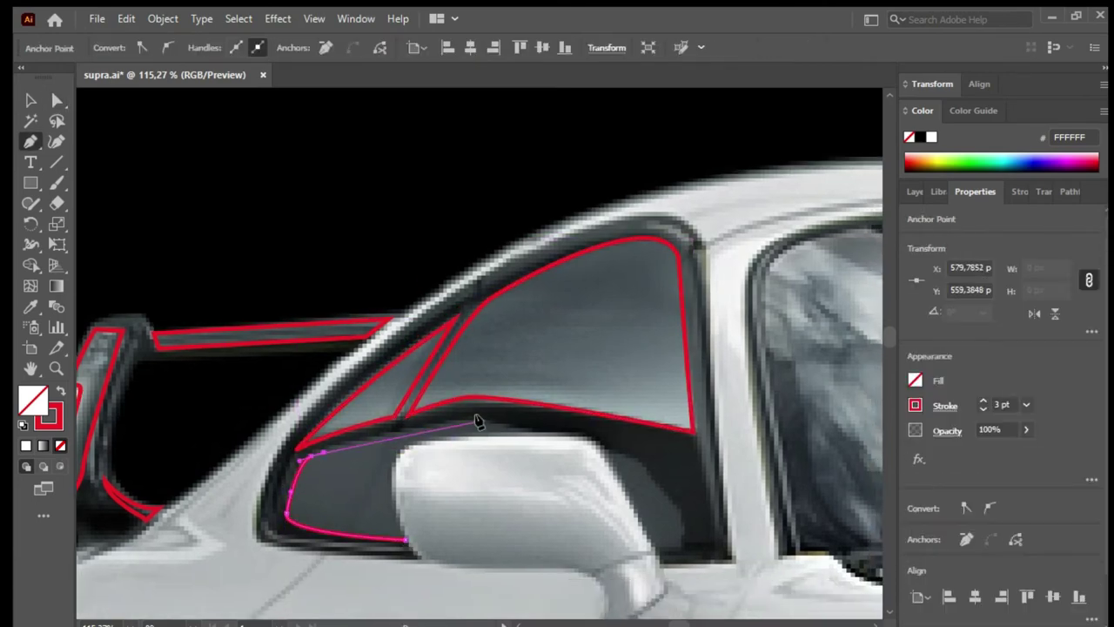
pyautogui.click(403, 539)
pyautogui.press('v')
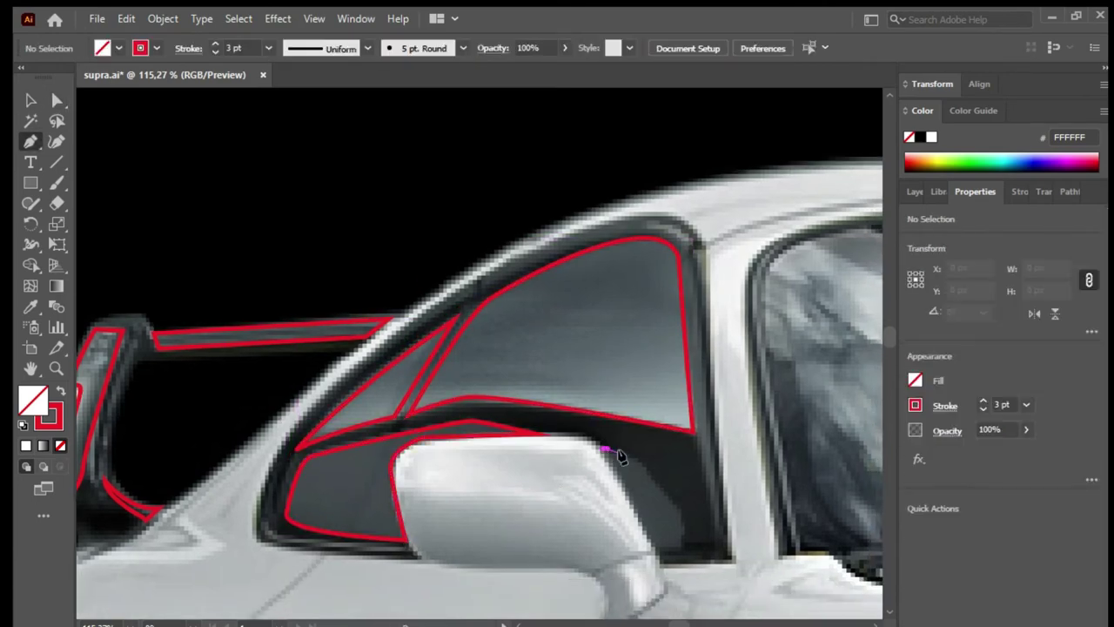
pyautogui.press('p')
pyautogui.click(606, 449)
pyautogui.press('v')
pyautogui.hscroll(3, 696, 481)
# Step: Trace a closed outline along the window pillar and curved roofline
pyautogui.press('p')
pyautogui.click(616, 545)
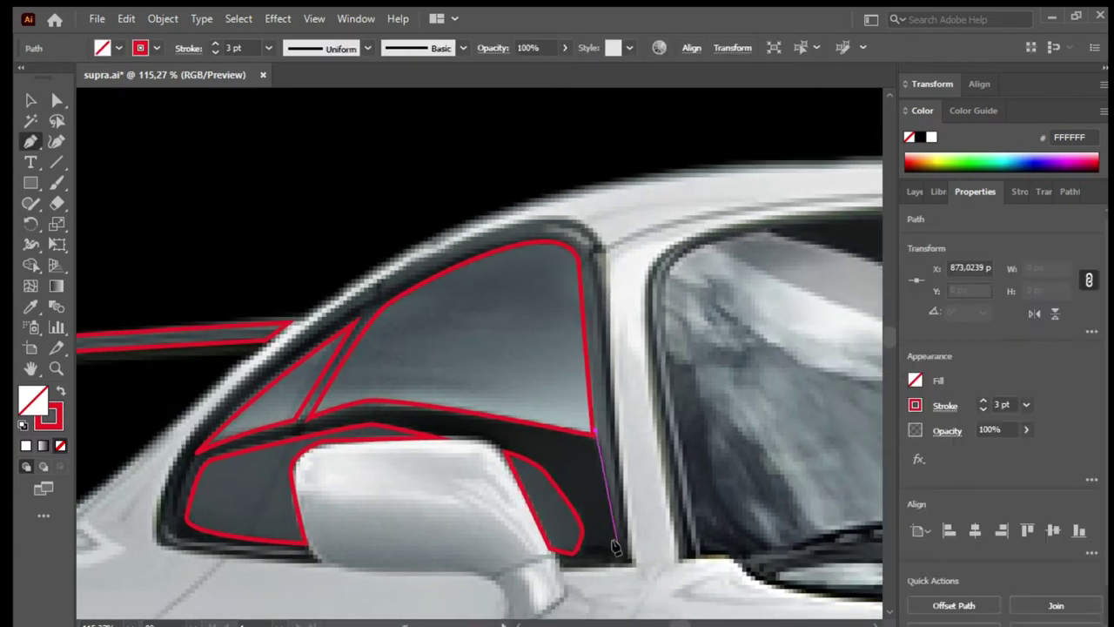
pyautogui.click(597, 244)
pyautogui.moveTo(485, 230); pyautogui.dragTo(392, 259)
pyautogui.click(382, 282)
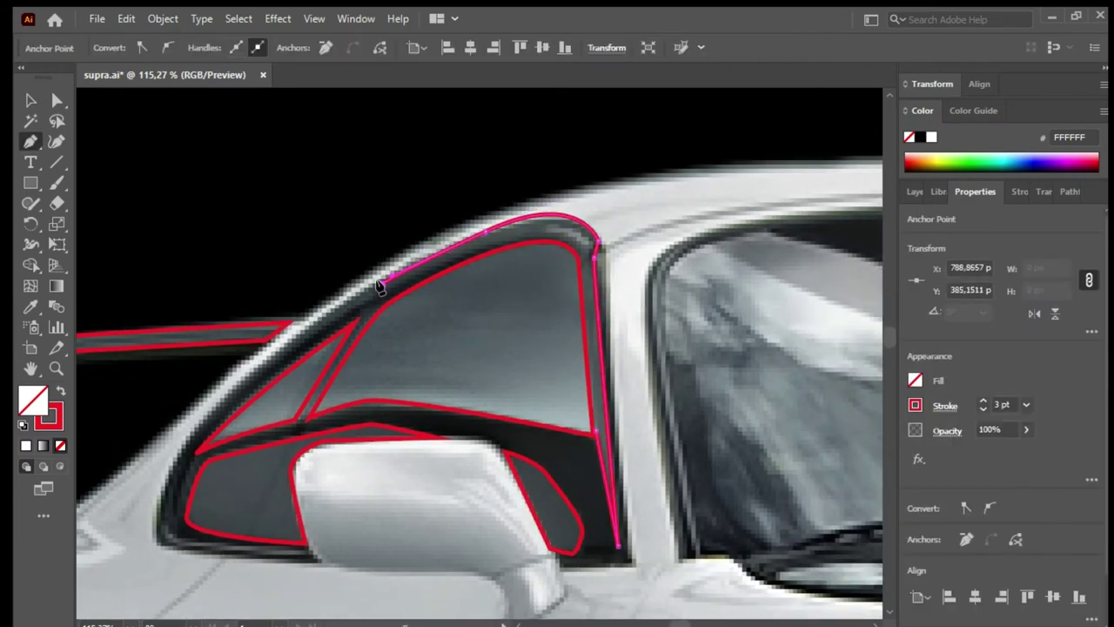
pyautogui.click(546, 242)
pyautogui.click(616, 545)
pyautogui.press('v')
pyautogui.scroll(-2, 624, 333)
pyautogui.hscroll(2, 624, 333)
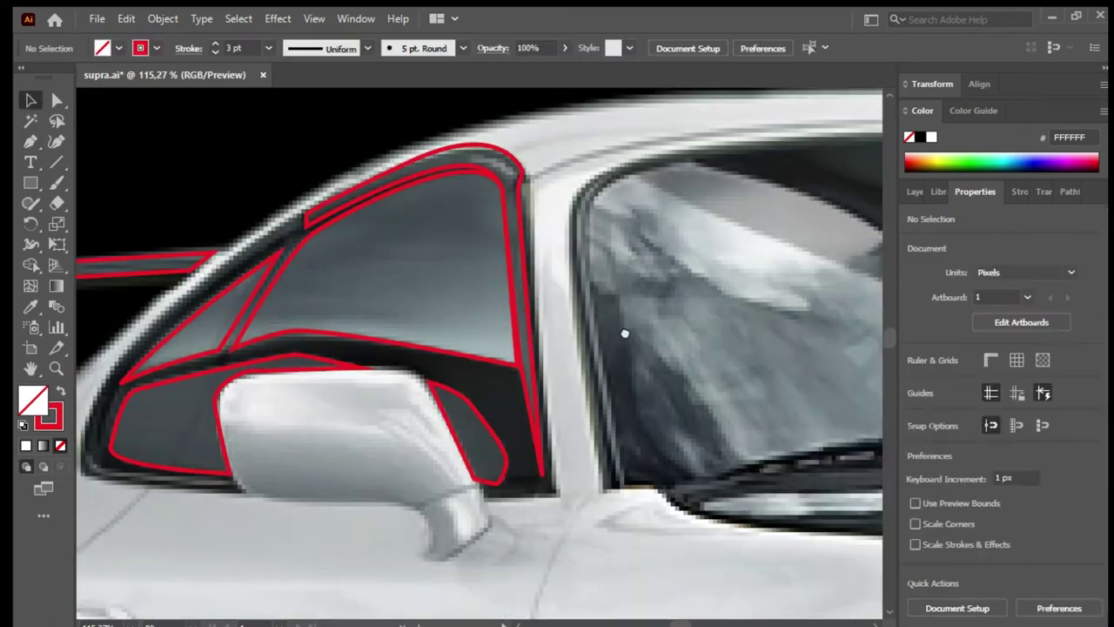
pyautogui.hscroll(4, 624, 333)
pyautogui.scroll(1, 624, 334)
# Step: Trace the closed quarter-glass outline with curved corner and lower edge
pyautogui.press('p')
pyautogui.click(259, 541)
pyautogui.click(219, 259)
pyautogui.hotkey('ctrl', '-')
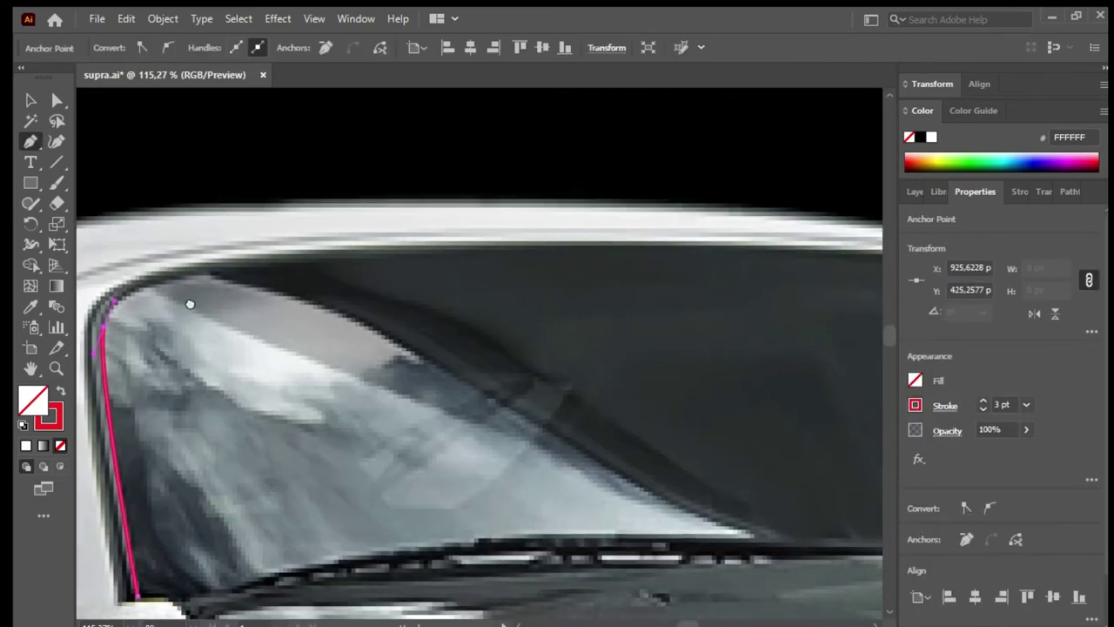
pyautogui.moveTo(228, 262); pyautogui.dragTo(250, 256)
pyautogui.hotkey('ctrl', '-')
pyautogui.moveTo(440, 430); pyautogui.dragTo(461, 439)
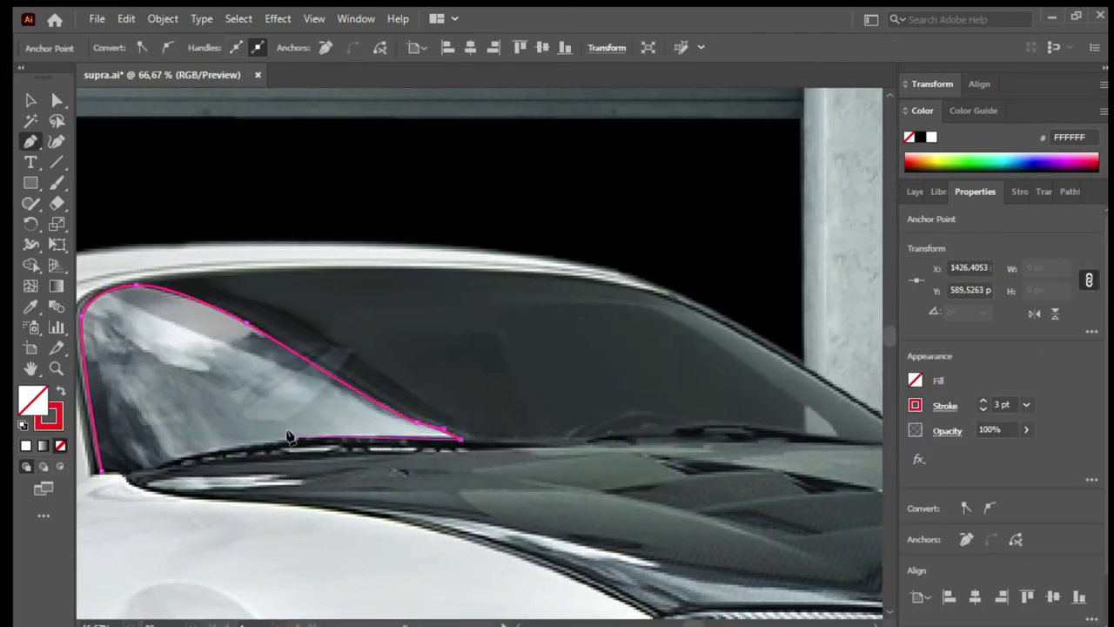
pyautogui.click(101, 470)
pyautogui.hotkey('ctrl', 'shift', 'a')
# Step: Trace the windshield as a closed path with curved top and bottom edges, then inspect it
pyautogui.moveTo(621, 365); pyautogui.dragTo(552, 405)
pyautogui.click(485, 477)
pyautogui.click(423, 351)
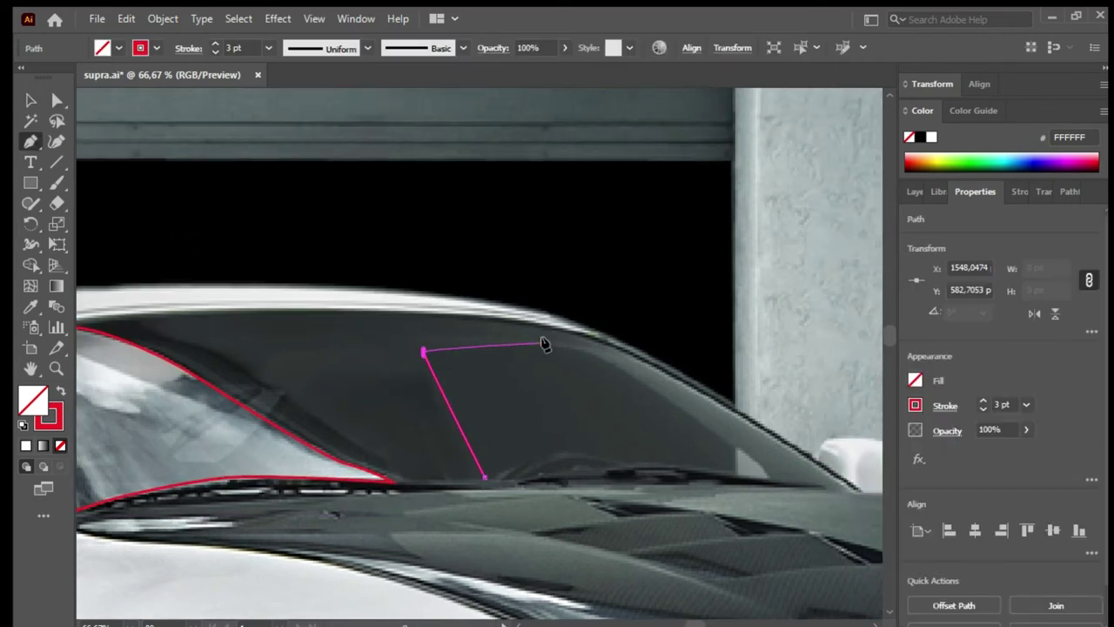
pyautogui.moveTo(582, 350); pyautogui.dragTo(605, 359)
pyautogui.moveTo(485, 477); pyautogui.dragTo(505, 464)
pyautogui.hotkey('ctrl', 'shift', 'a')
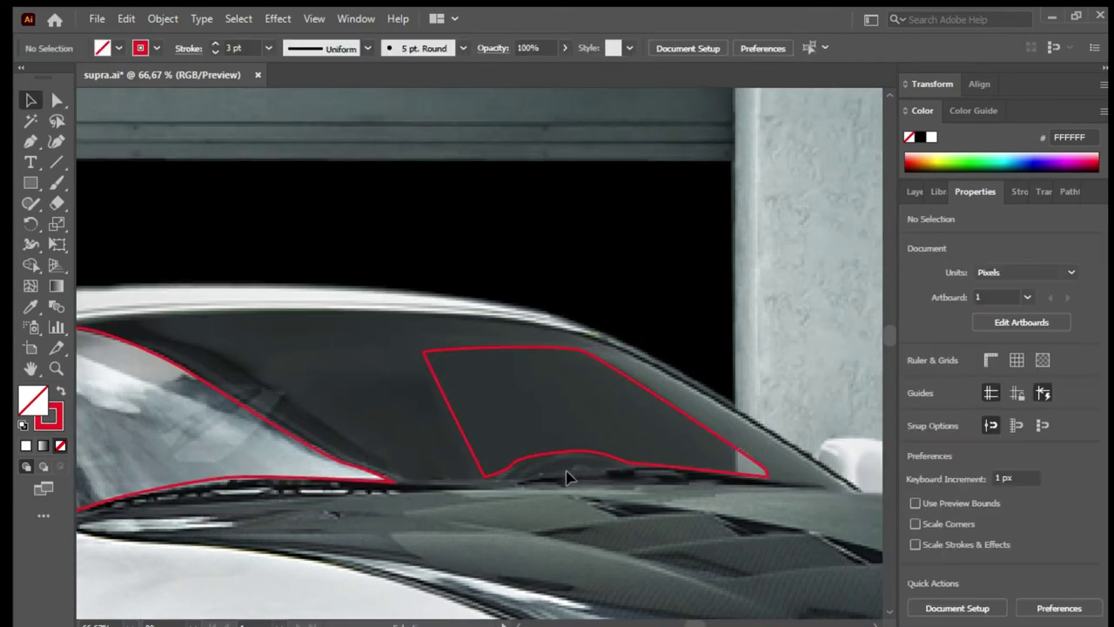
pyautogui.press('a')
pyautogui.click(522, 454)
pyautogui.press('v')
pyautogui.hotkey('ctrl', 'shift', 'a')
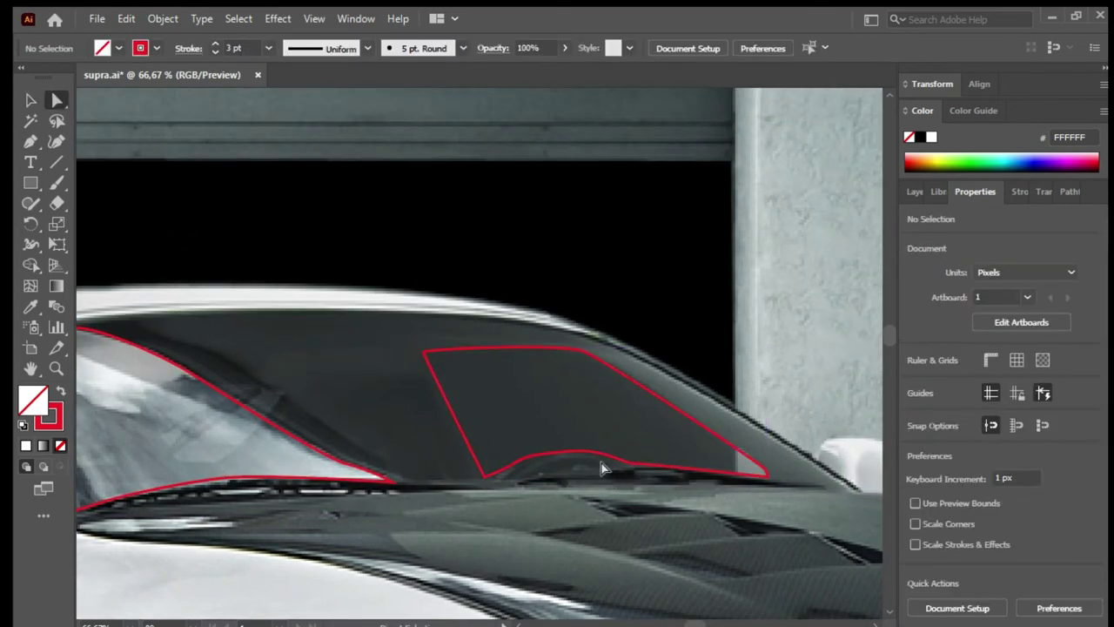
pyautogui.click(565, 449)
pyautogui.hotkey('ctrl', 'shift', 'a')
# Step: Pan back to the rear wing and select its upright outline
pyautogui.scroll(-2, 604, 381)
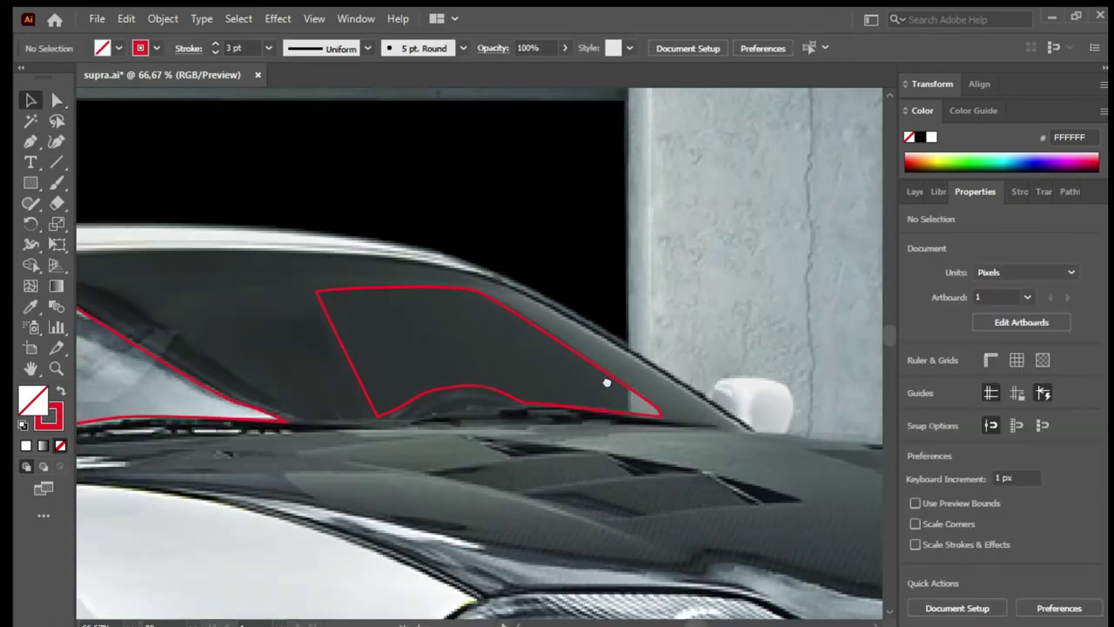
pyautogui.hscroll(-5, 435, 357)
pyautogui.scroll(2, 334, 387)
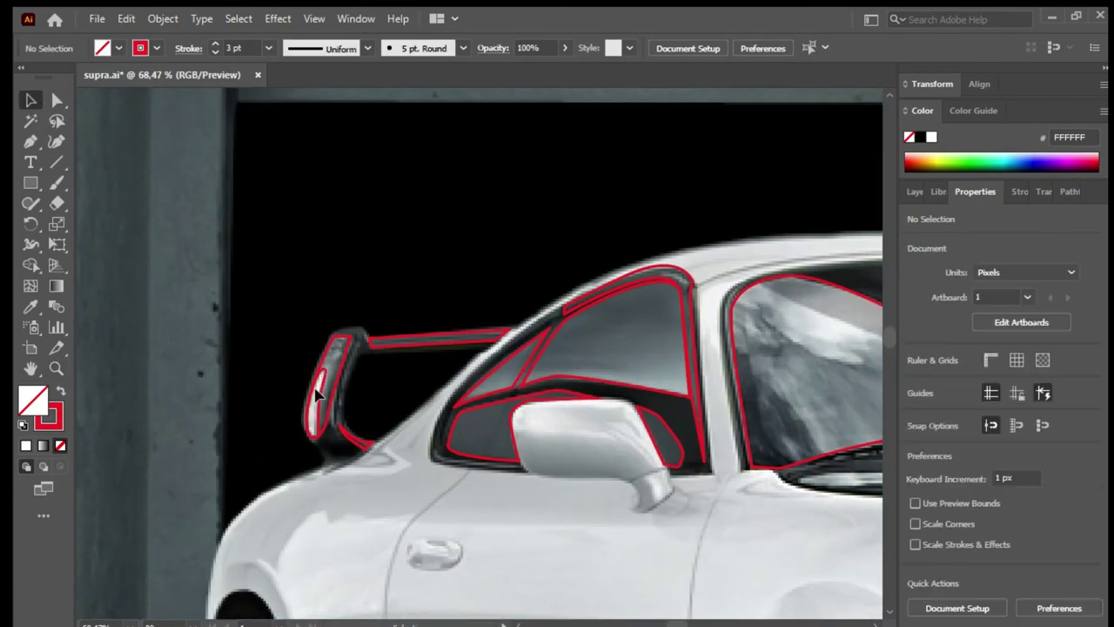
pyautogui.click(316, 394)
# Step: Delete the wing upright and horizontal wing bar outlines
pyautogui.press('Delete')
pyautogui.click(399, 339)
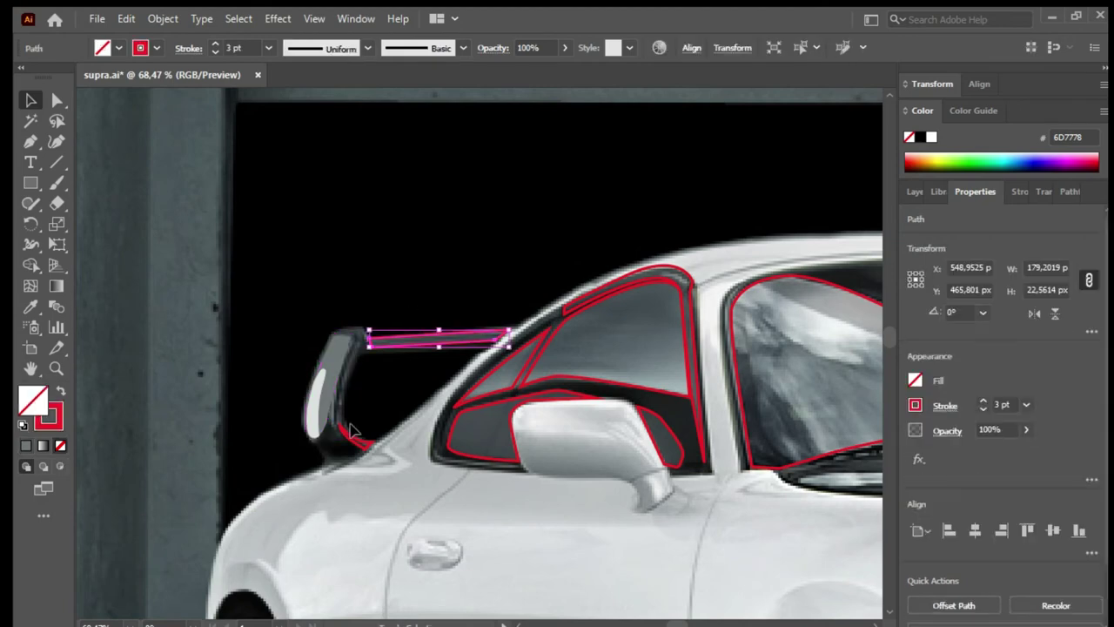
pyautogui.press('Delete')
pyautogui.hscroll(2, 410, 356)
# Step: Unite the quarter-window paths into one shape and fill it dark grey
pyautogui.click(590, 283)
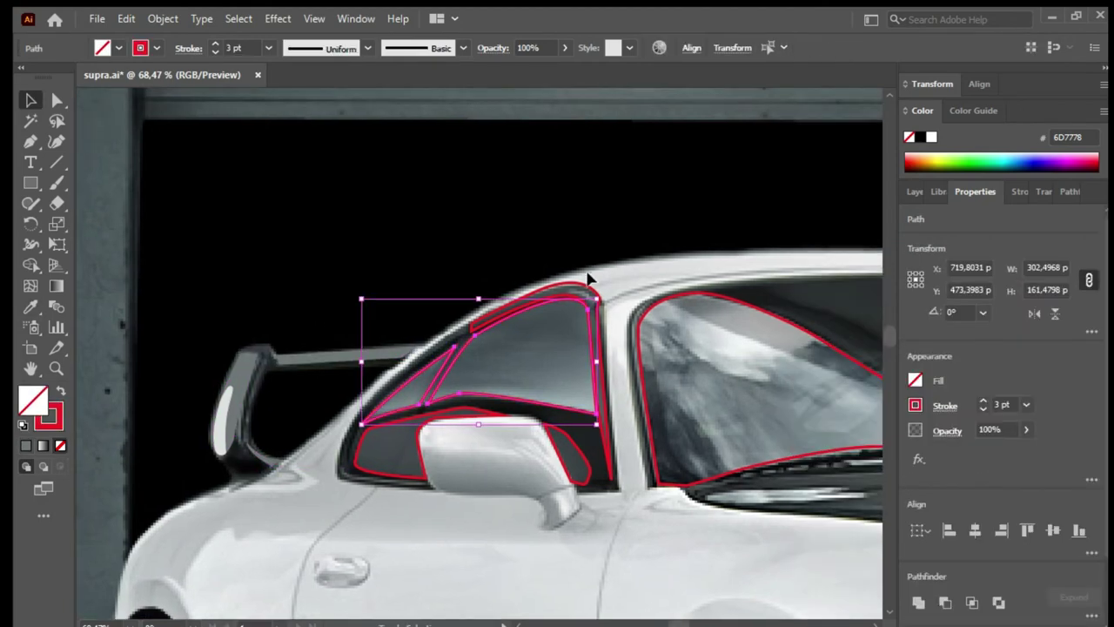
pyautogui.click(907, 601)
pyautogui.press('i')
pyautogui.click(548, 378)
# Step: Fill the mirror-area outline with a dark colour
pyautogui.press('v')
pyautogui.click(386, 433)
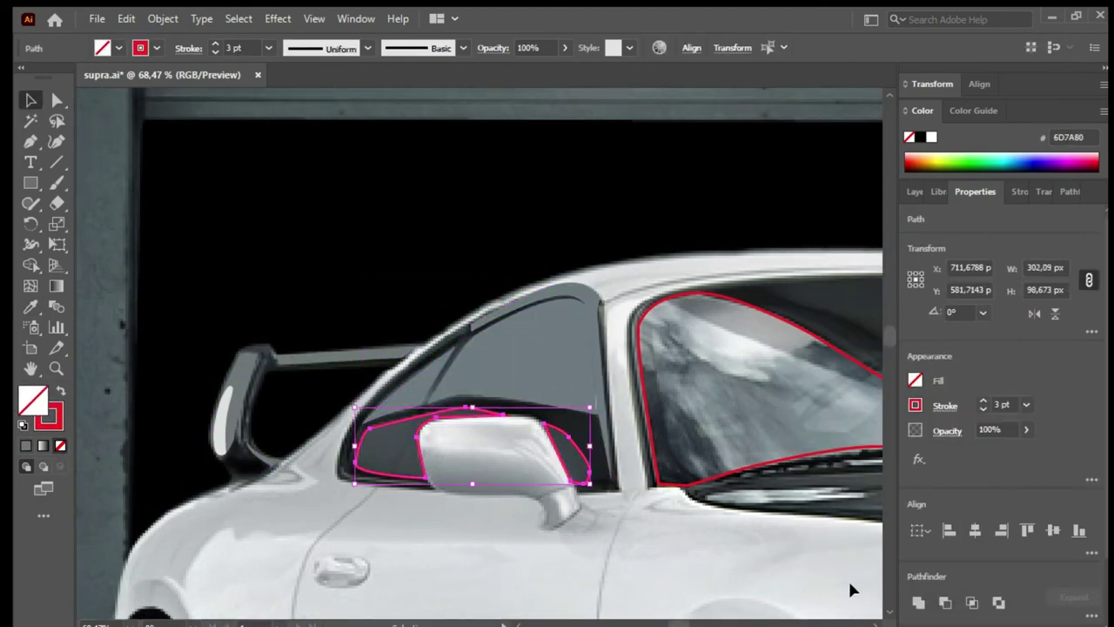
pyautogui.click(919, 602)
pyautogui.press('i')
# Step: Fill the windshield shape dark charcoal with the Eyedropper
pyautogui.hscroll(3, 511, 345)
pyautogui.click(517, 351)
pyautogui.moveTo(621, 403); pyautogui.dragTo(539, 408)
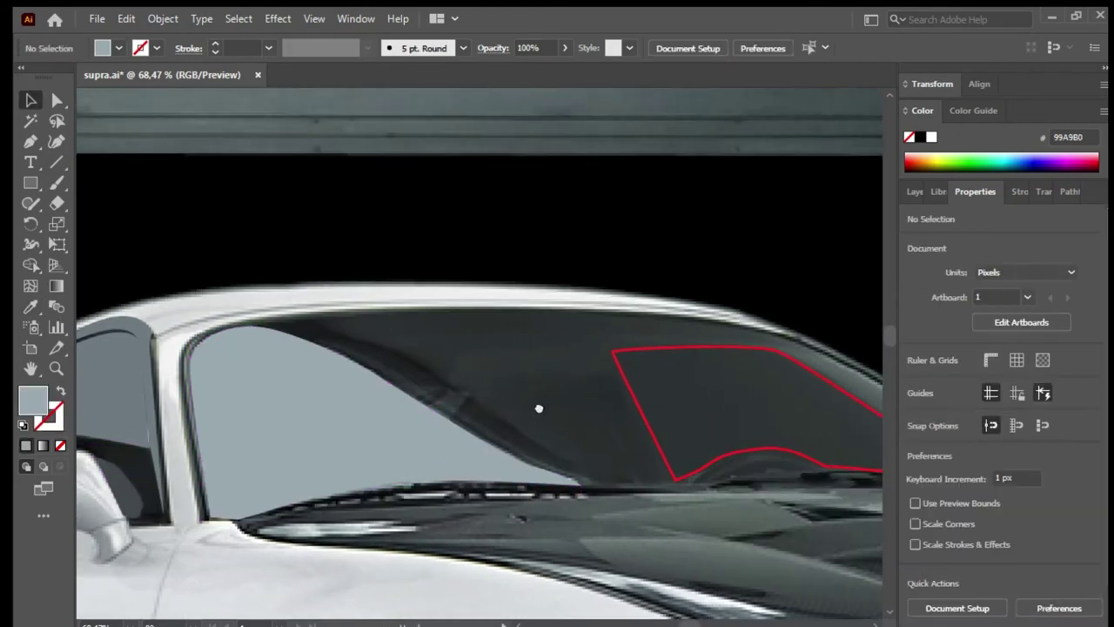
pyautogui.hscroll(3, 539, 409)
pyautogui.click(485, 386)
pyautogui.press('i')
pyautogui.click(373, 341)
pyautogui.hscroll(3, 503, 403)
# Step: Pen-trace the A-pillar shape and fill it grey-green sampled from the photo
pyautogui.press('p')
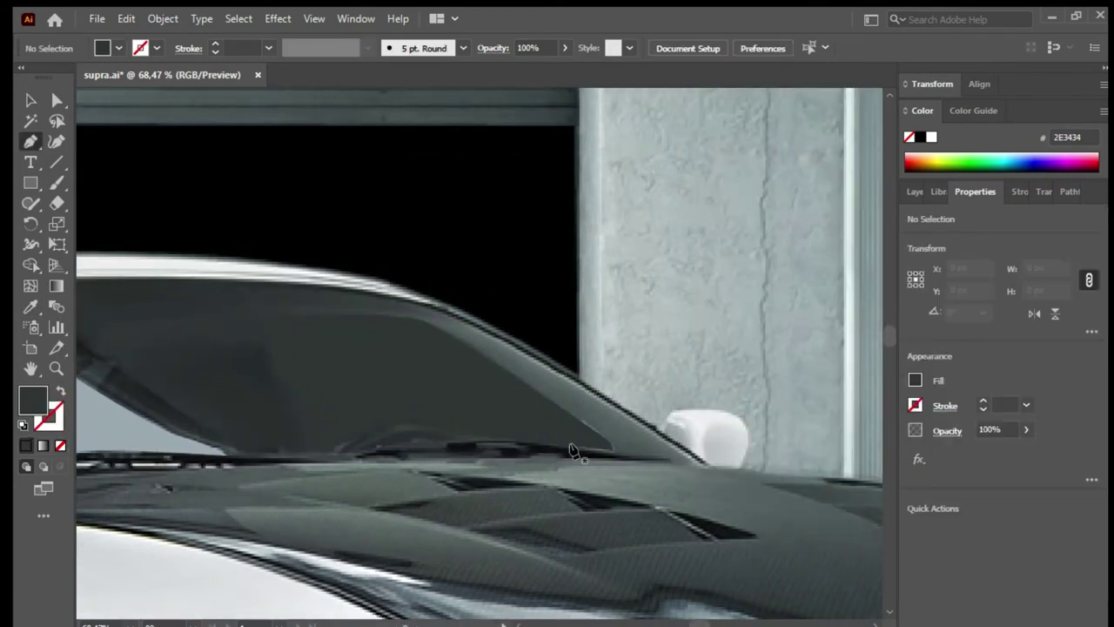
pyautogui.click(576, 450)
pyautogui.click(610, 449)
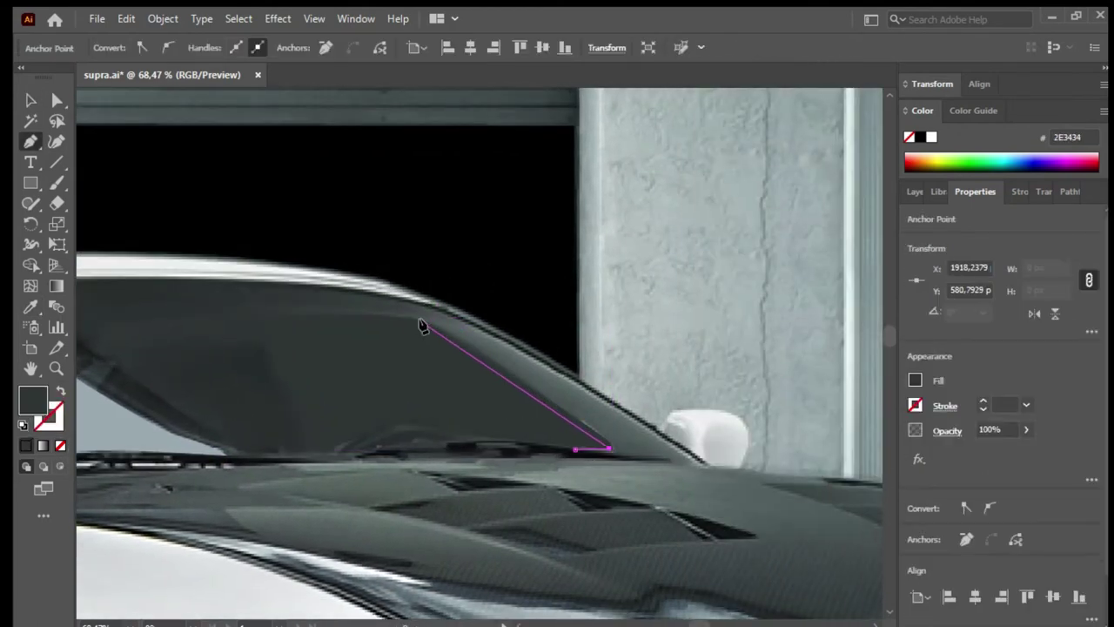
pyautogui.click(472, 328)
pyautogui.click(701, 461)
pyautogui.click(576, 449)
pyautogui.press('i')
pyautogui.click(571, 397)
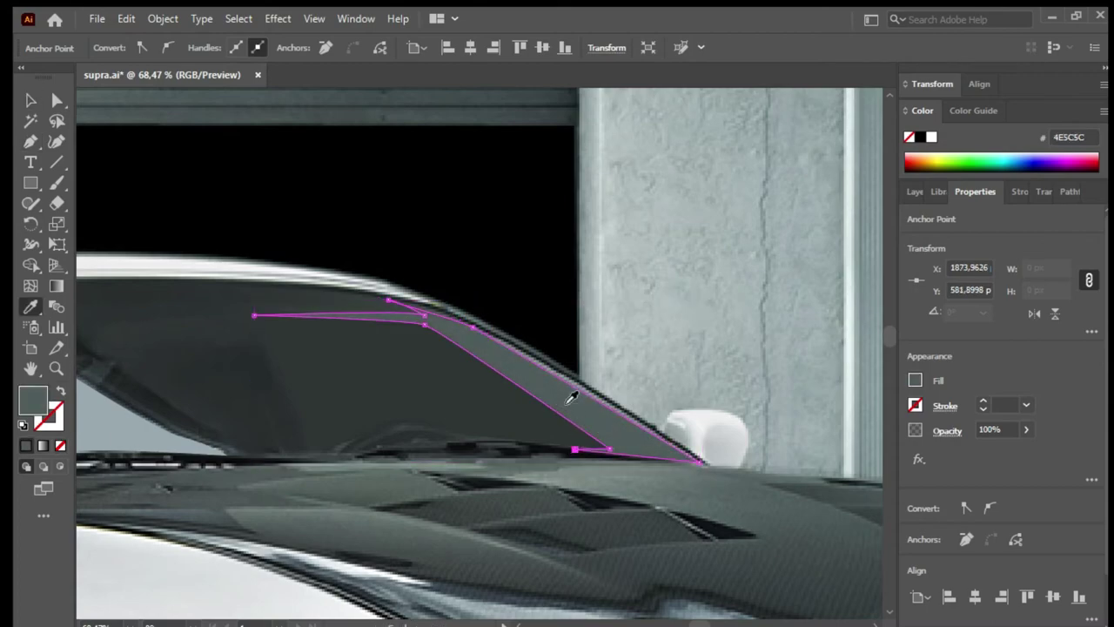
# Step: Reselect the windshield, zoom out to check the whole car, then zoom back in
pyautogui.press('v')
pyautogui.click(549, 413)
pyautogui.click(606, 349)
pyautogui.hotkey('ctrl', '0')
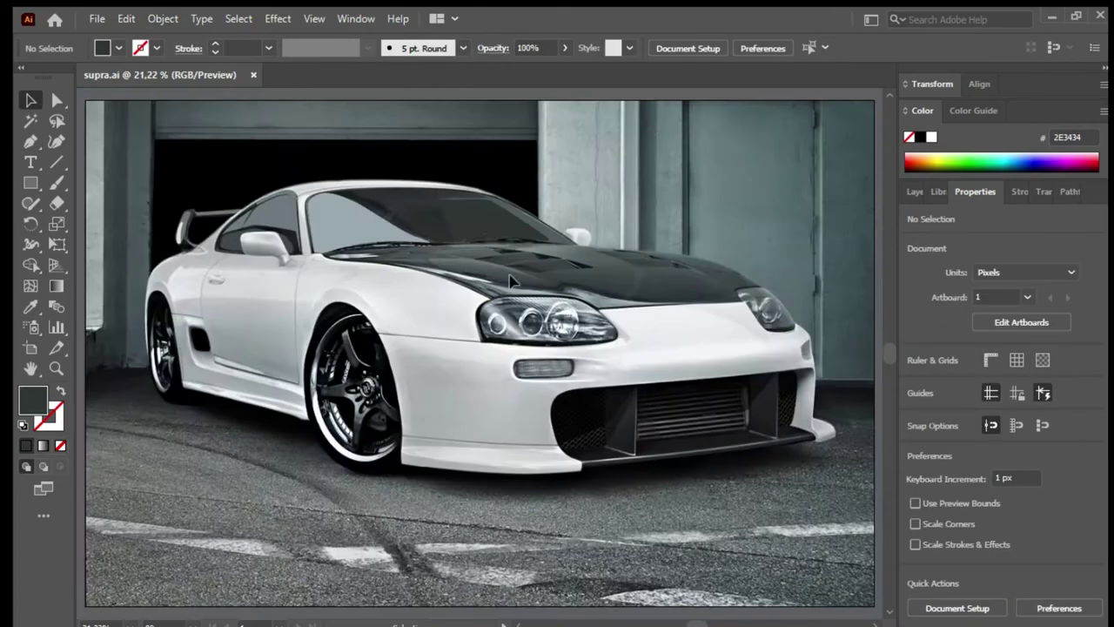
pyautogui.click(915, 192)
pyautogui.press('z')
pyautogui.click(433, 354)
# Step: Start a light grey curved highlight path along the fender-hood seam
pyautogui.moveTo(348, 357); pyautogui.dragTo(296, 367)
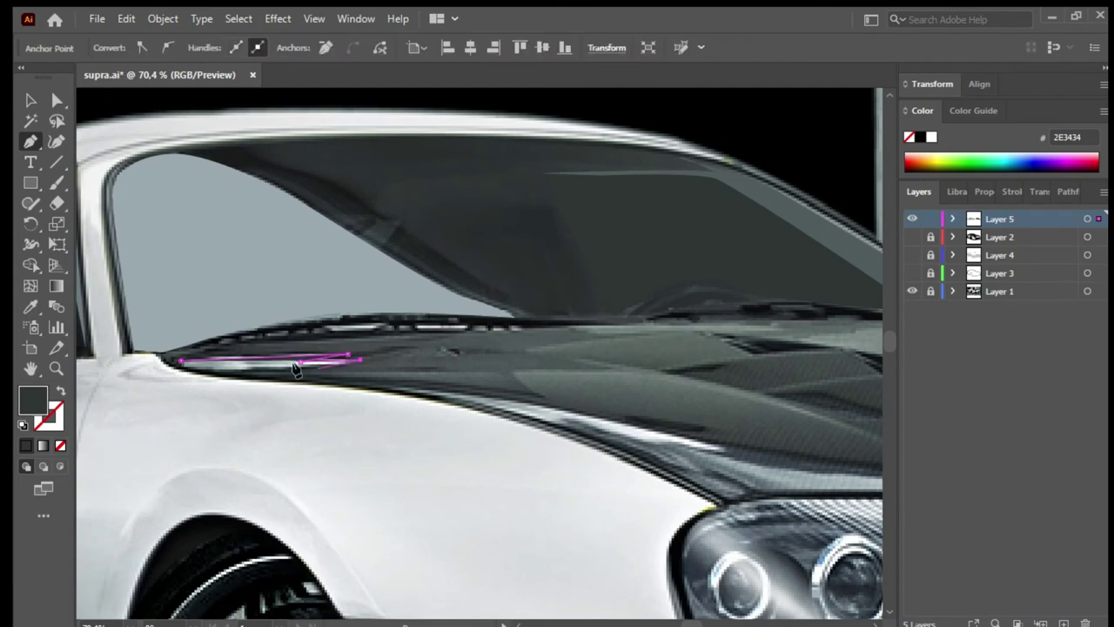
pyautogui.press('i')
pyautogui.click(497, 378)
pyautogui.moveTo(401, 394); pyautogui.dragTo(305, 368)
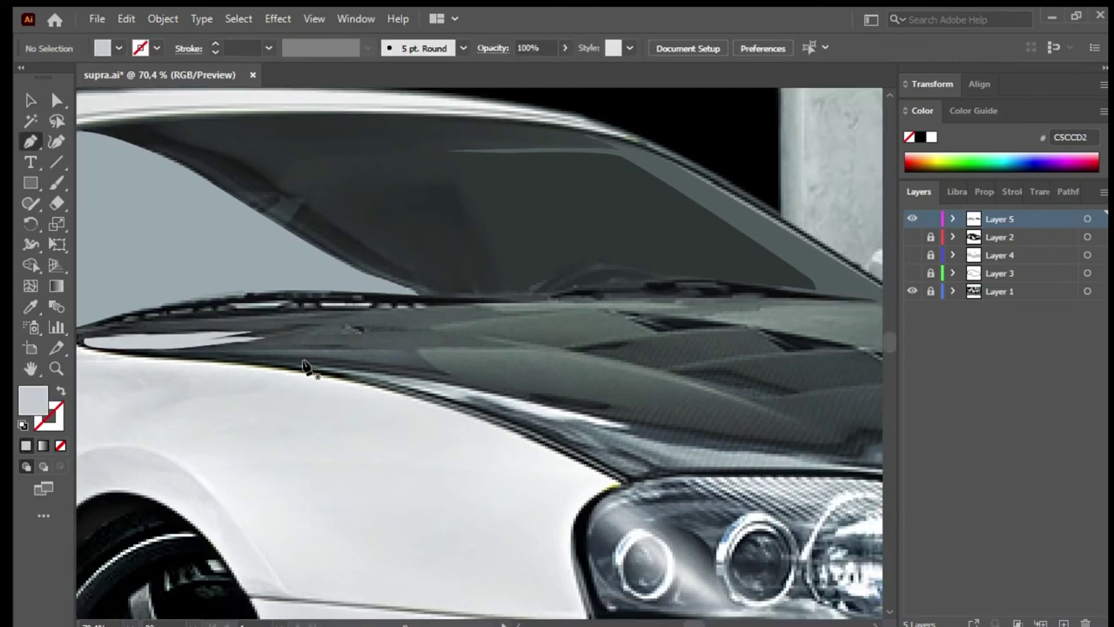
pyautogui.press('p')
pyautogui.moveTo(601, 423); pyautogui.dragTo(252, 433)
# Step: Trace a closed strip along the hood edge up above the headlight
pyautogui.hotkey('ctrl', 'shift', 'a')
pyautogui.click(252, 433)
pyautogui.click(403, 450)
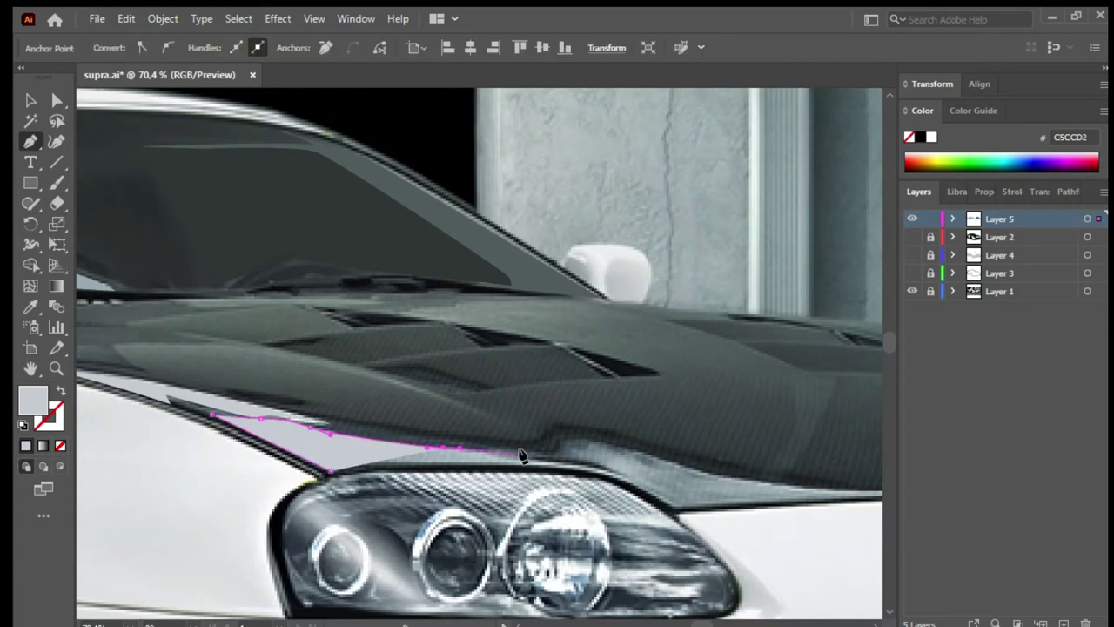
pyautogui.click(526, 459)
pyautogui.hscroll(5, 505, 473)
pyautogui.click(695, 496)
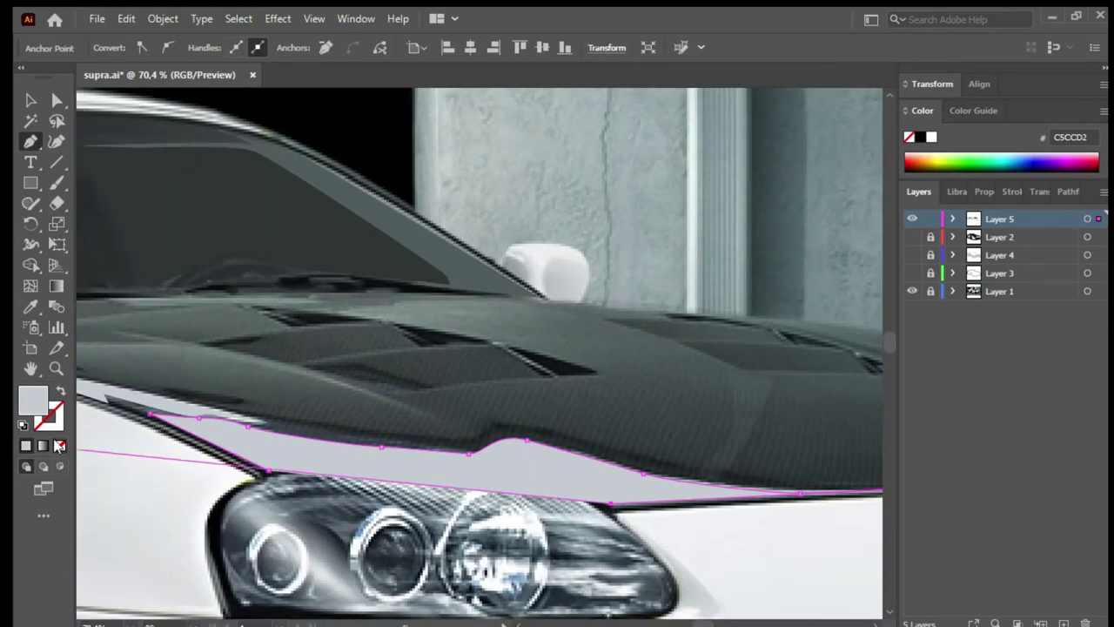
pyautogui.click(266, 470)
# Step: Toggle the flat vector layer's visibility to check the fills against the photo
pyautogui.press('v')
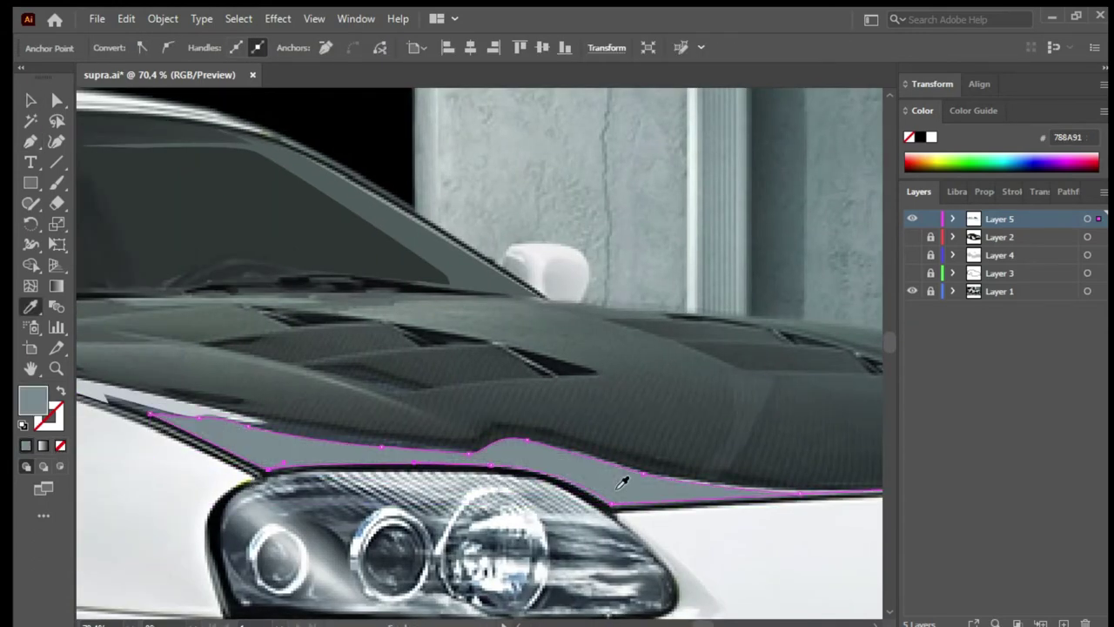
pyautogui.hotkey('ctrl', 'shift', 'a')
pyautogui.click(912, 237)
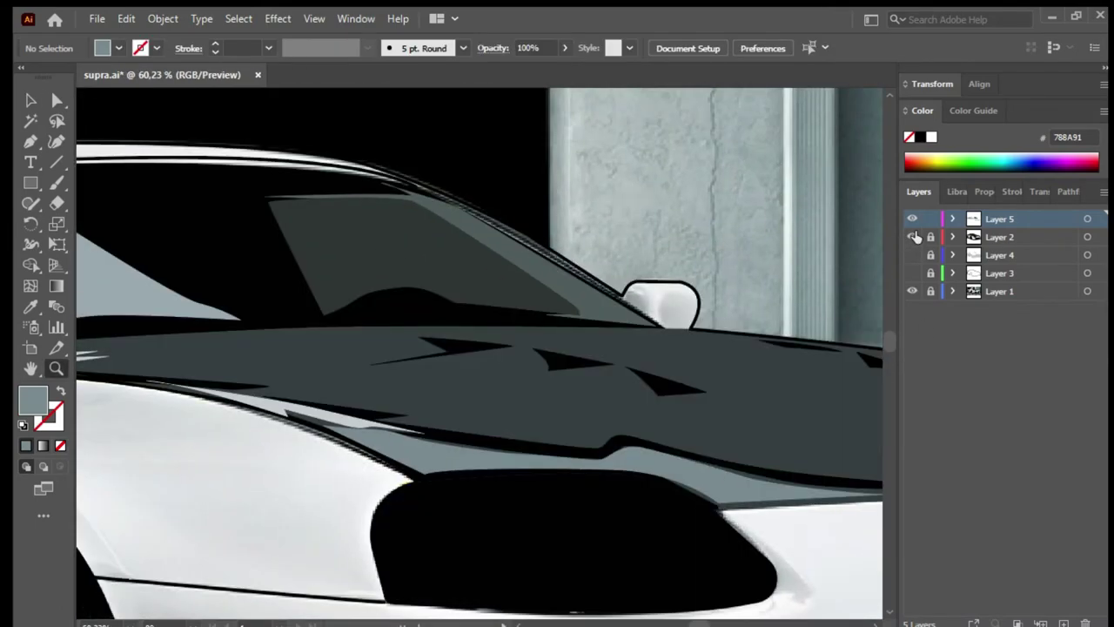
pyautogui.click(913, 236)
pyautogui.scroll(1, 432, 384)
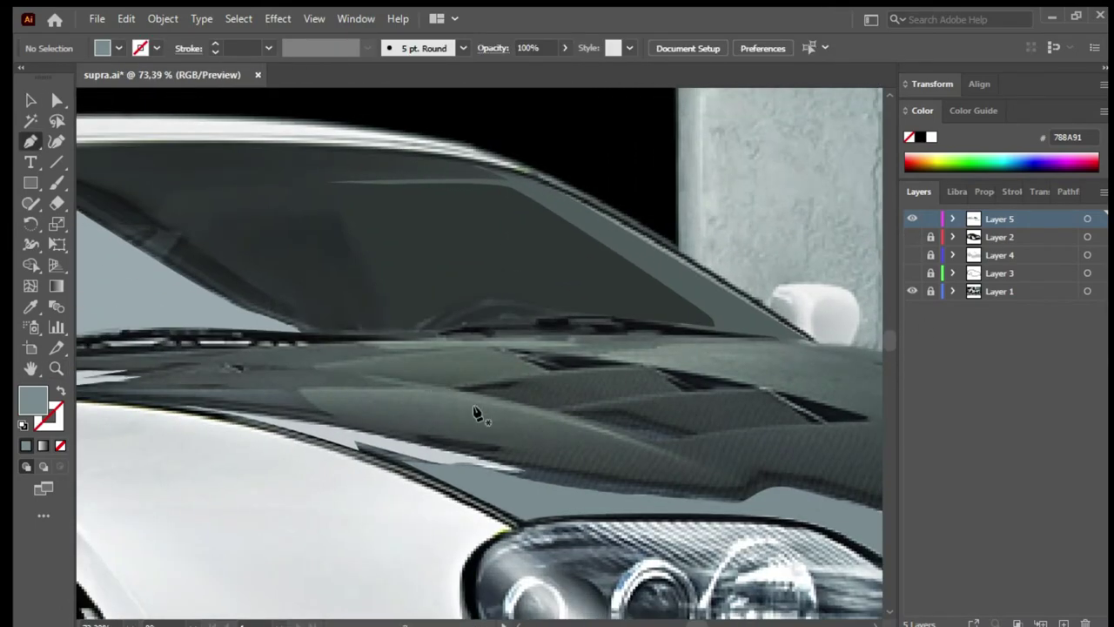
pyautogui.click(912, 237)
# Step: Trace the zigzag hood vent as a closed shape
pyautogui.click(458, 390)
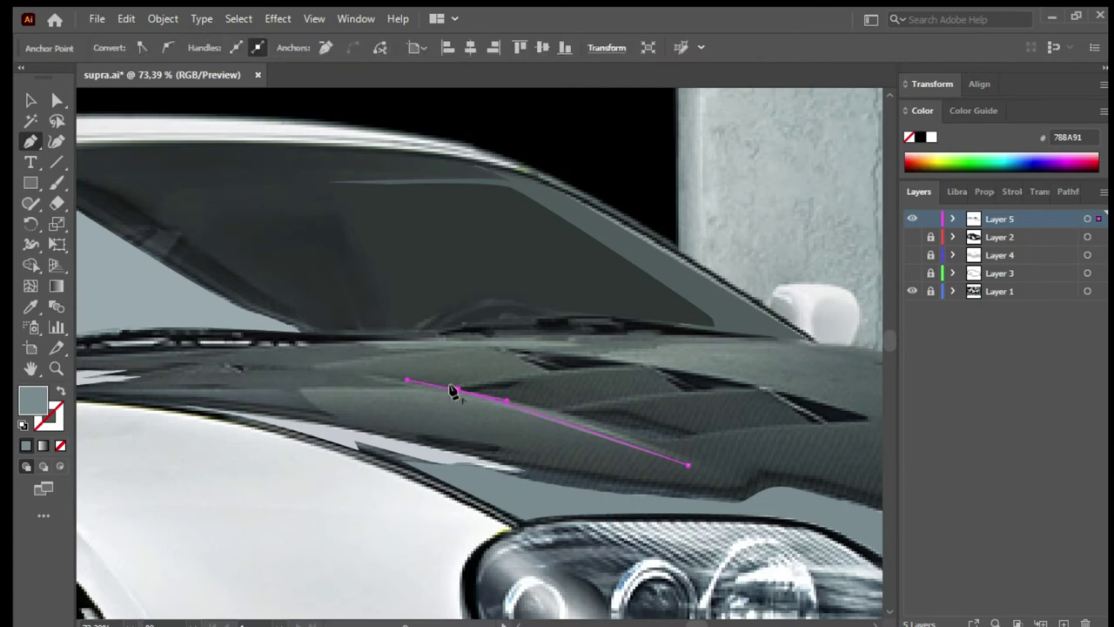
pyautogui.click(555, 375)
pyautogui.click(492, 349)
pyautogui.click(304, 367)
pyautogui.click(420, 390)
pyautogui.click(300, 390)
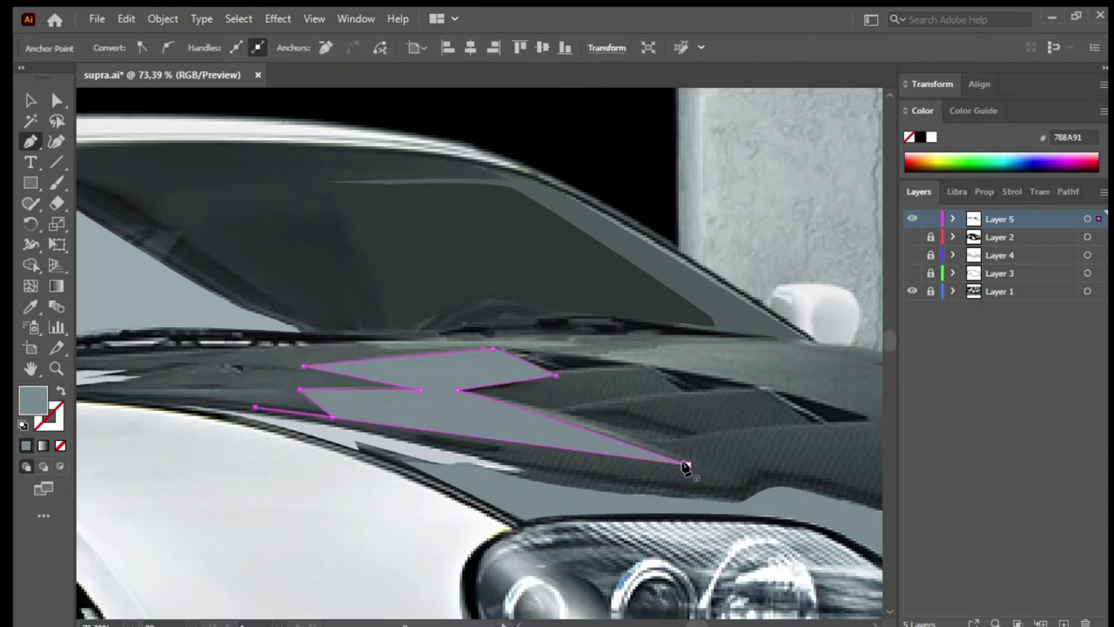
pyautogui.click(688, 464)
# Step: Trace another closed shape across the hood with a curved point
pyautogui.keyDown('ctrl'); pyautogui.click(741, 450); pyautogui.keyUp('ctrl')
pyautogui.hscroll(5, 741, 450)
pyautogui.click(277, 357)
pyautogui.moveTo(585, 423); pyautogui.dragTo(625, 452)
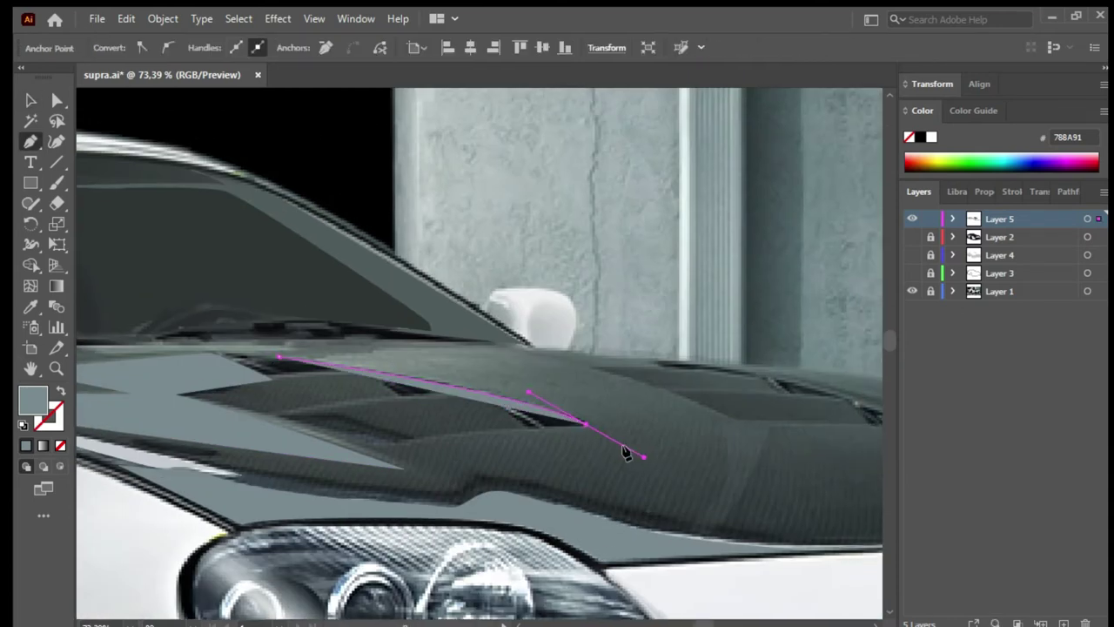
pyautogui.hscroll(5, 437, 428)
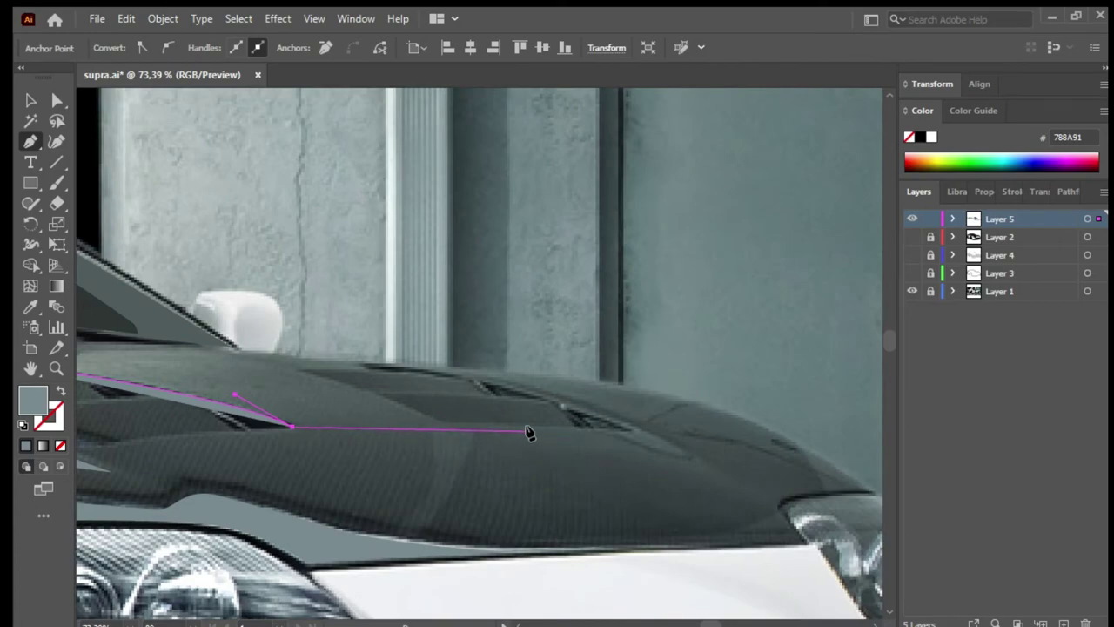
pyautogui.click(598, 436)
pyautogui.hscroll(-5, 597, 436)
pyautogui.click(577, 493)
pyautogui.hscroll(-1, 577, 493)
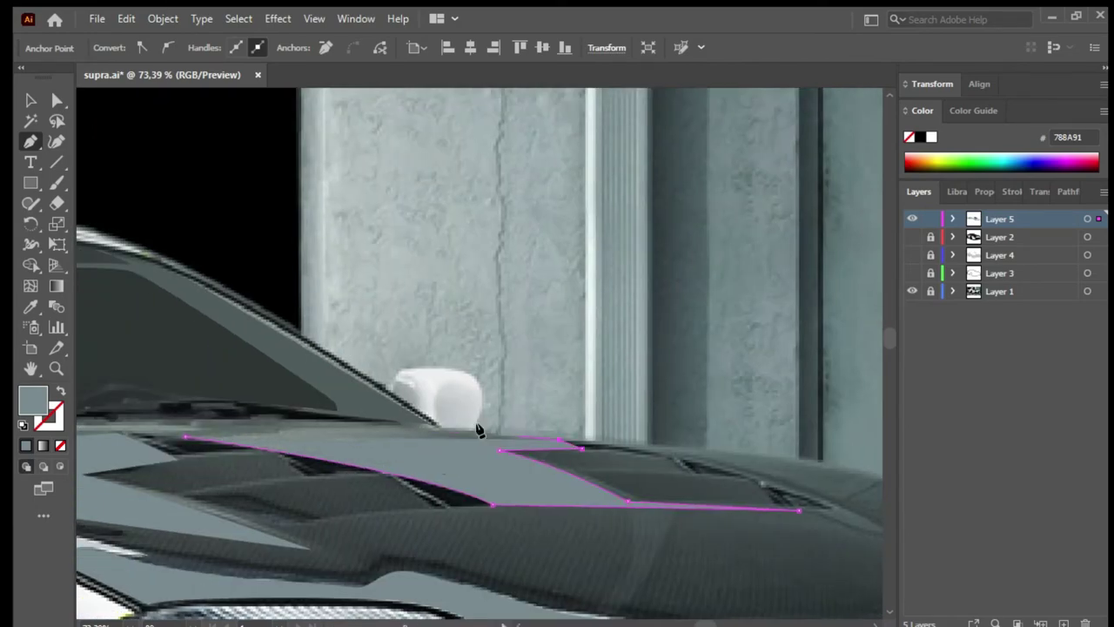
pyautogui.hscroll(-5, 478, 430)
pyautogui.click(418, 430)
# Step: Save the document and zoom in on the hood with the vector layer hidden
pyautogui.hotkey('ctrl', 'shift', 'a')
pyautogui.hotkey('ctrl', '-')
pyautogui.hotkey('ctrl', 's')
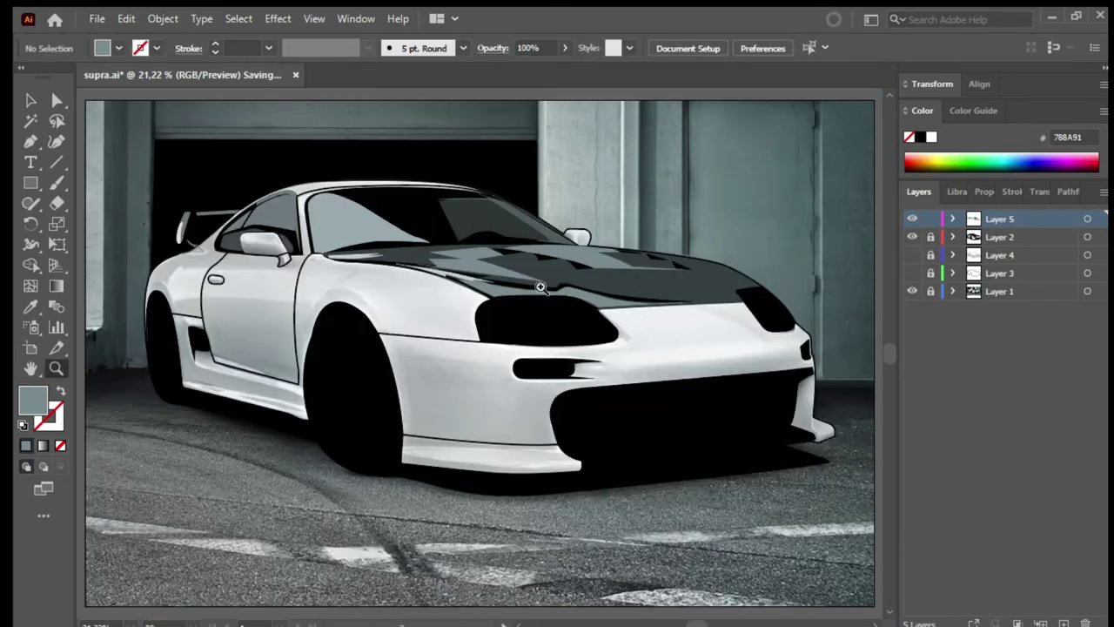
pyautogui.click(539, 287)
pyautogui.click(913, 237)
pyautogui.click(639, 417)
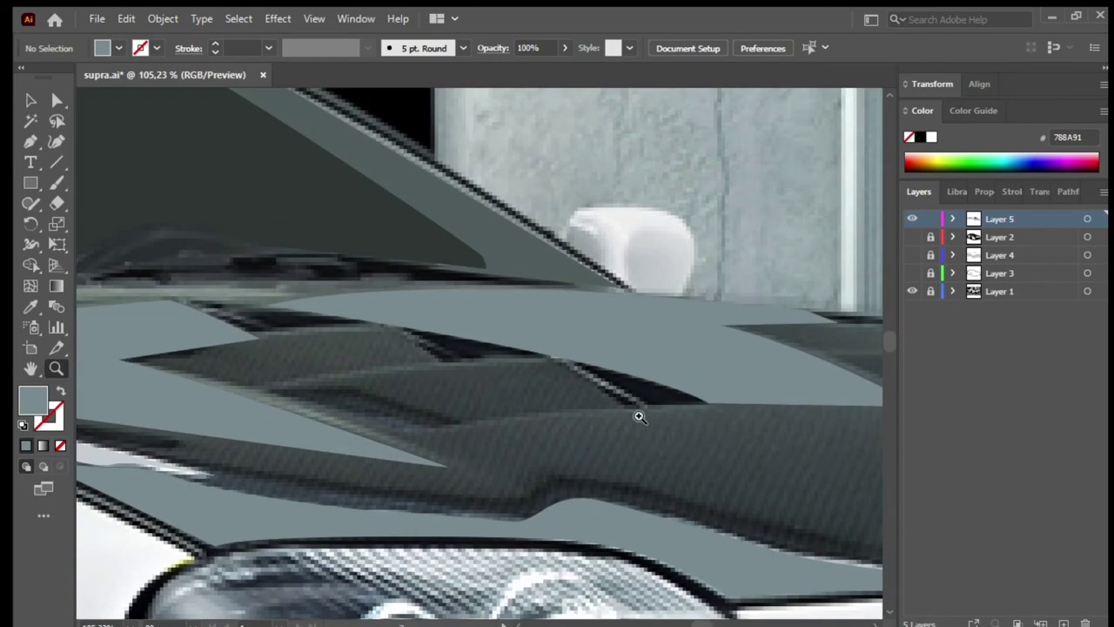
# Step: Draw a small three-point hood shape and compare it against the photo
pyautogui.click(727, 404)
pyautogui.click(433, 431)
pyautogui.click(723, 405)
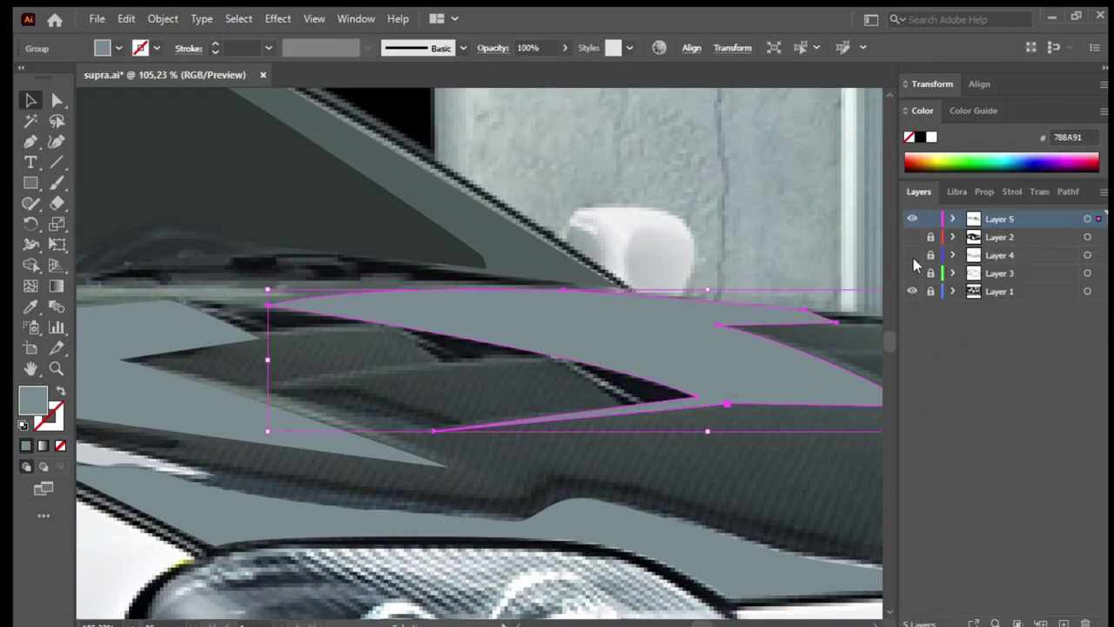
pyautogui.click(913, 237)
pyautogui.hotkey('ctrl', '0')
pyautogui.press('z')
pyautogui.click(718, 490)
pyautogui.click(912, 237)
# Step: Outline another hood vent, raising its top point
pyautogui.click(433, 362)
pyautogui.press('p')
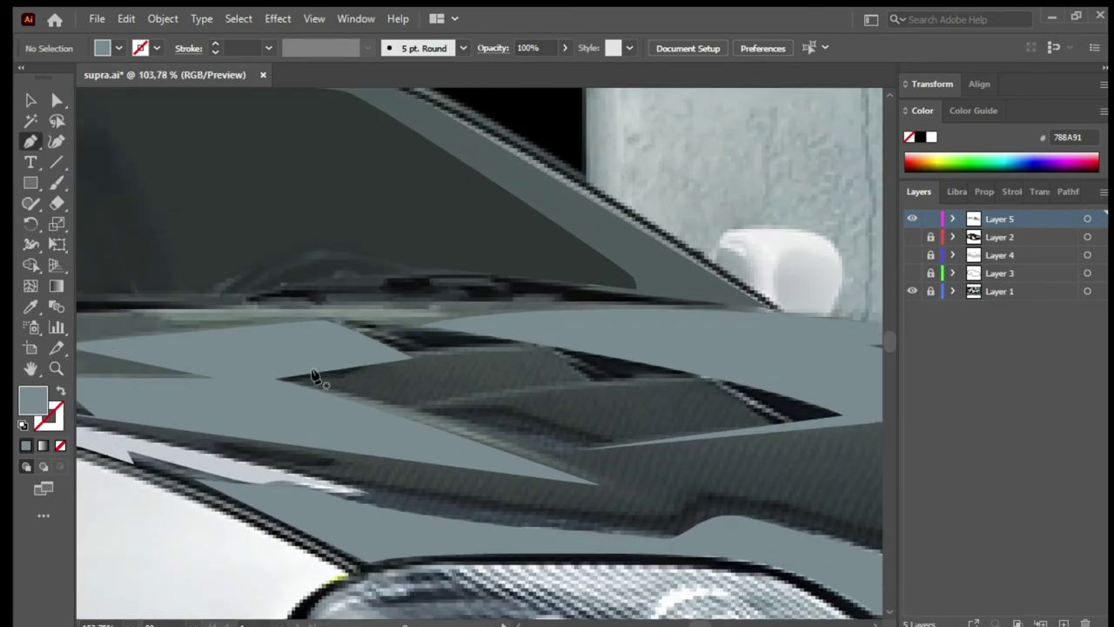
pyautogui.click(280, 378)
pyautogui.click(539, 350)
pyautogui.click(584, 378)
pyautogui.click(405, 407)
pyautogui.click(705, 374)
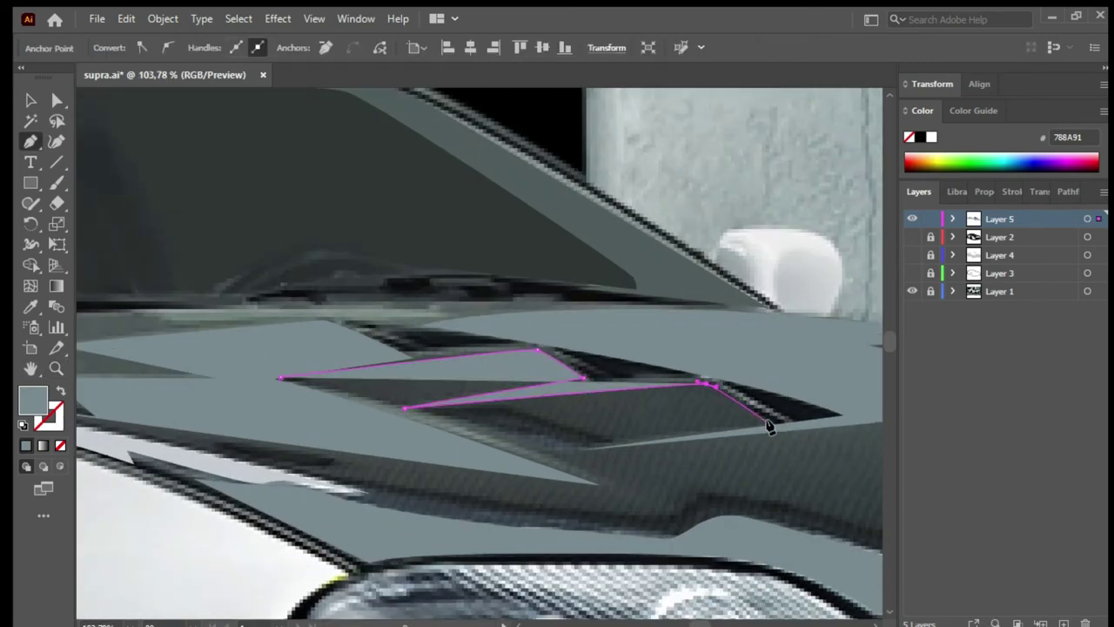
pyautogui.click(791, 426)
pyautogui.moveTo(540, 347); pyautogui.dragTo(538, 340)
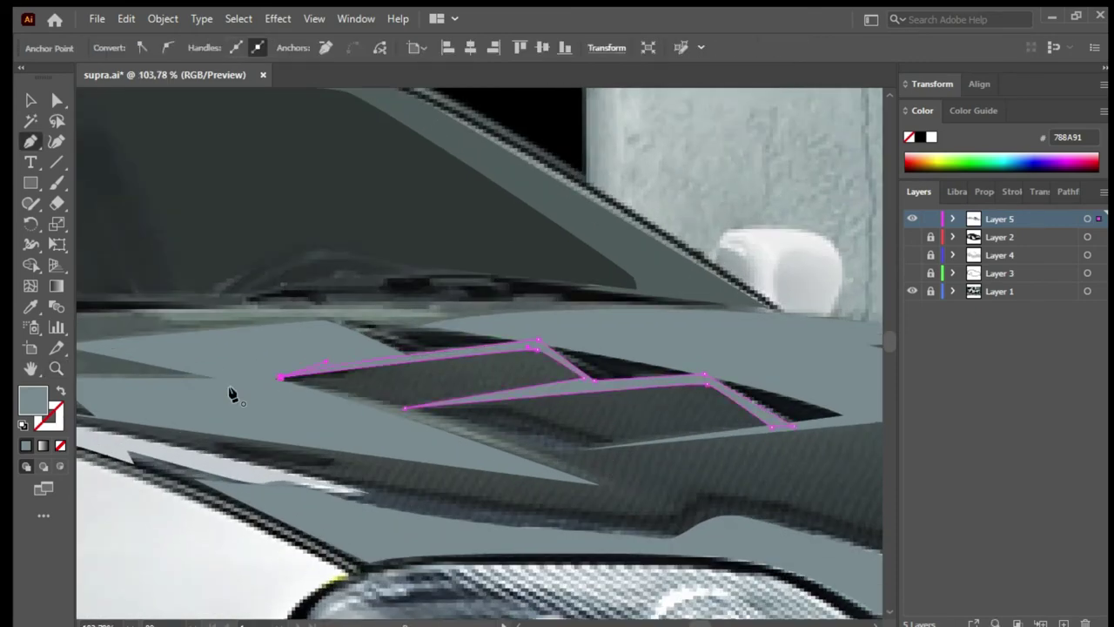
# Step: Begin outlining the next hood vent with corners around its edge
pyautogui.keyDown('ctrl'); pyautogui.click(231, 393); pyautogui.keyUp('ctrl')
pyautogui.hscroll(10, 231, 394)
pyautogui.click(431, 376)
pyautogui.click(570, 389)
pyautogui.click(593, 405)
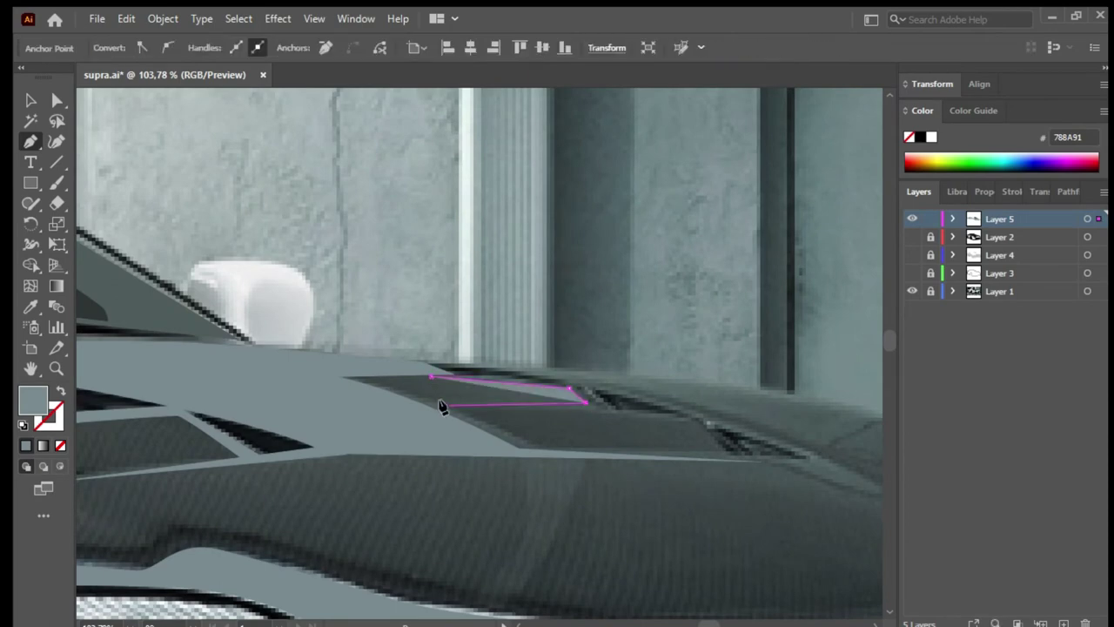
pyautogui.click(443, 406)
pyautogui.click(689, 420)
pyautogui.click(701, 447)
# Step: Close the vent outline on its start point and select the filled vent shape
pyautogui.click(537, 451)
pyautogui.hscroll(5, 537, 451)
pyautogui.click(669, 497)
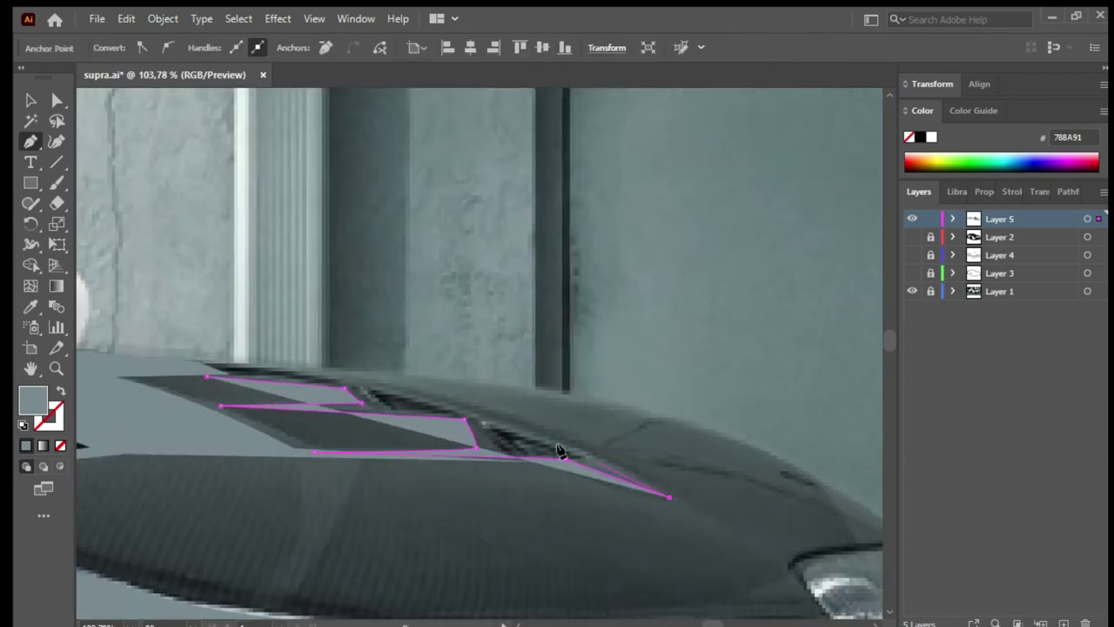
pyautogui.click(151, 351)
pyautogui.click(203, 377)
pyautogui.press('v')
pyautogui.click(463, 346)
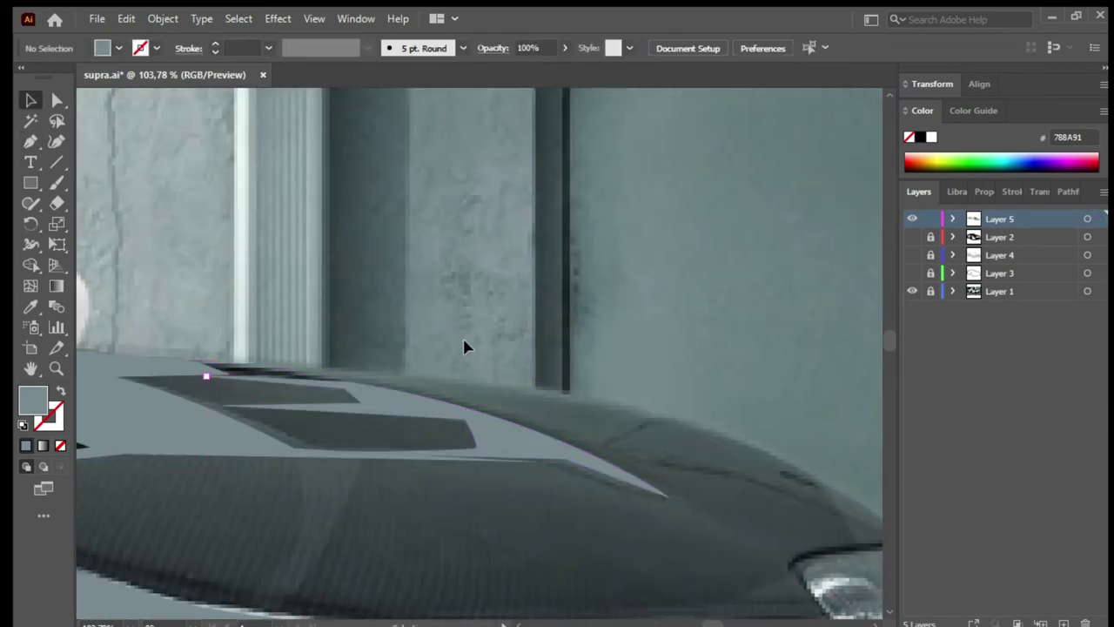
pyautogui.click(203, 377)
pyautogui.press('v')
pyautogui.click(467, 336)
pyautogui.hotkey('ctrl', '0')
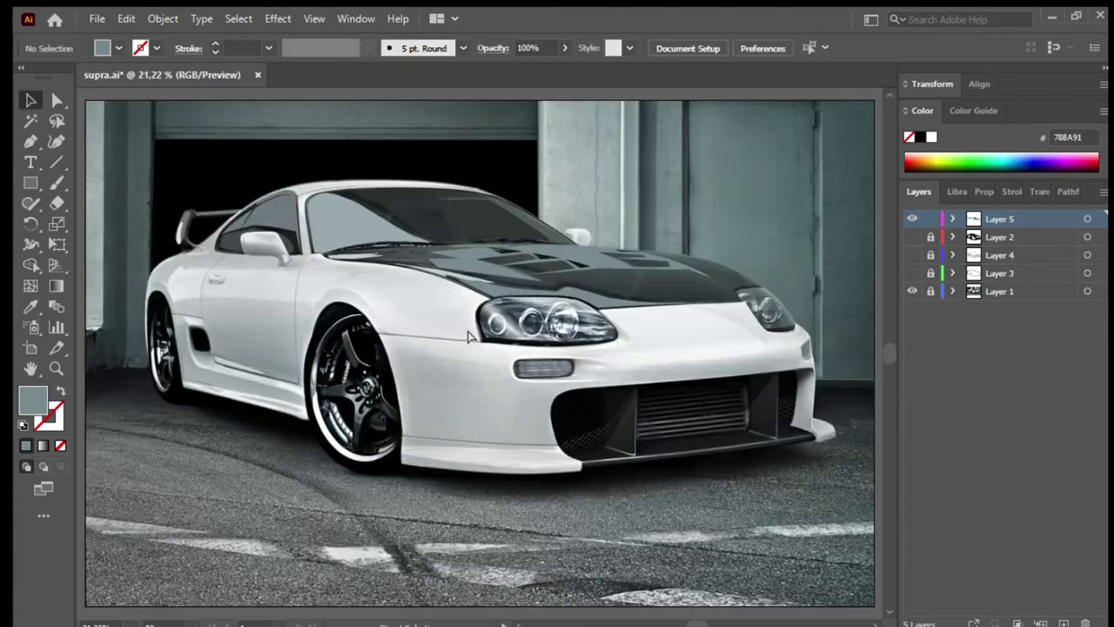
pyautogui.click(912, 237)
pyautogui.press('z')
pyautogui.click(552, 393)
pyautogui.click(913, 237)
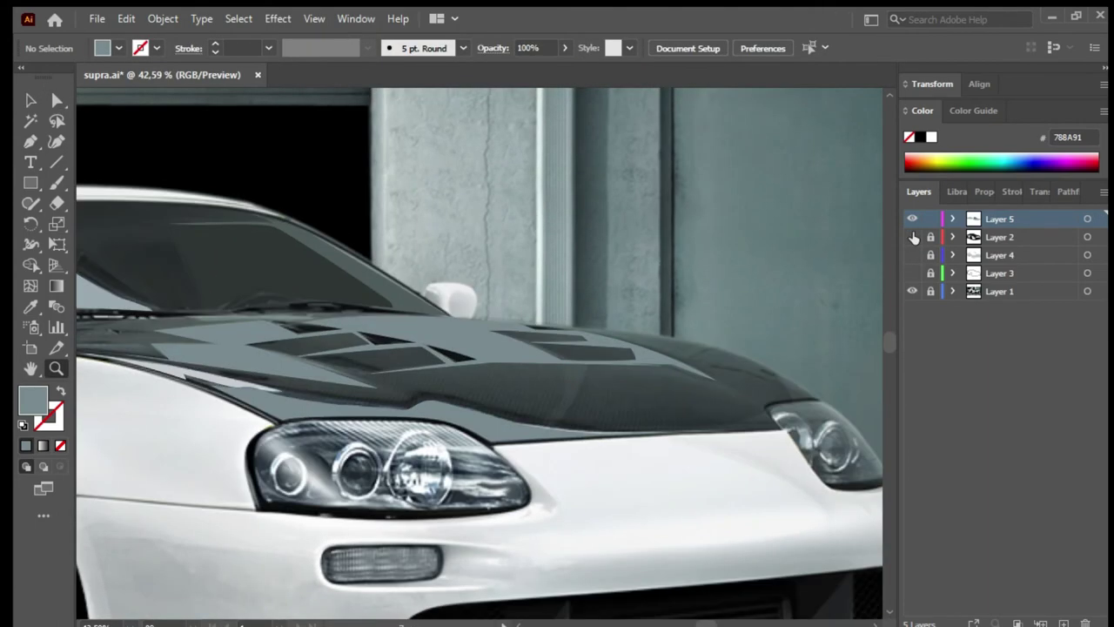
pyautogui.hotkey('ctrl', '0')
pyautogui.click(912, 236)
pyautogui.press('v')
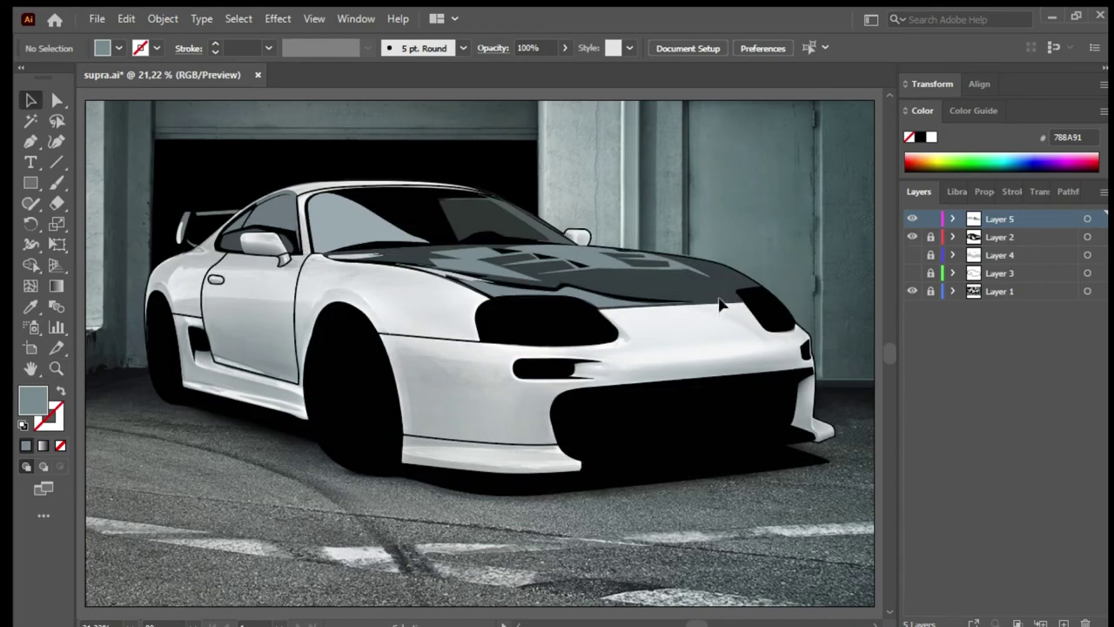
pyautogui.click(1001, 237)
pyautogui.click(688, 306)
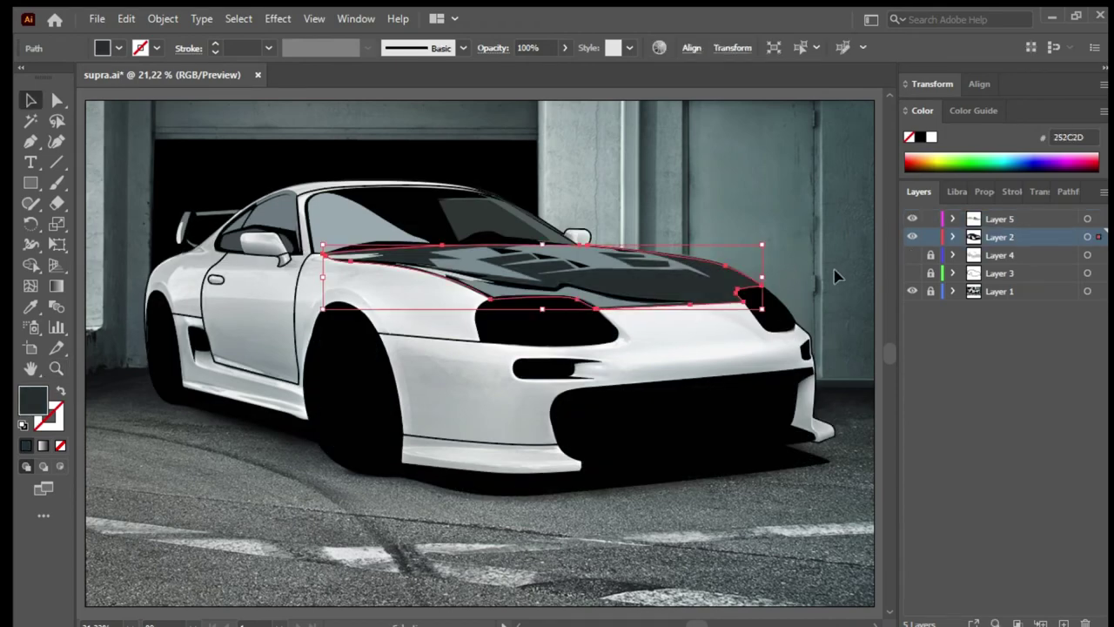
pyautogui.click(930, 237)
pyautogui.press('z')
pyautogui.moveTo(538, 229); pyautogui.dragTo(805, 405)
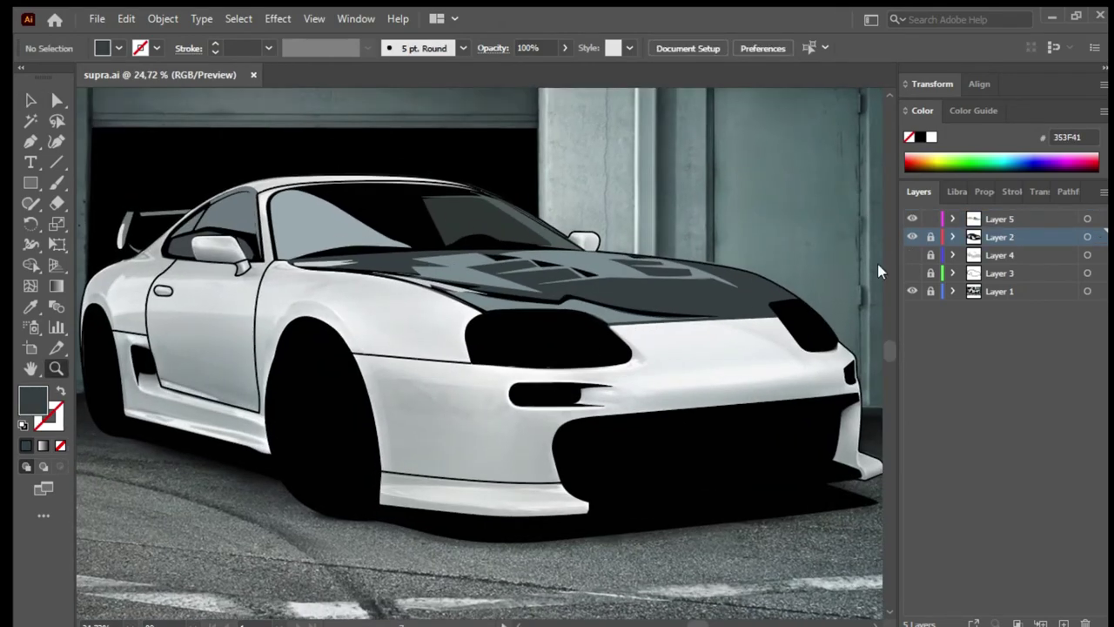
pyautogui.click(912, 237)
pyautogui.moveTo(492, 247); pyautogui.dragTo(137, 311)
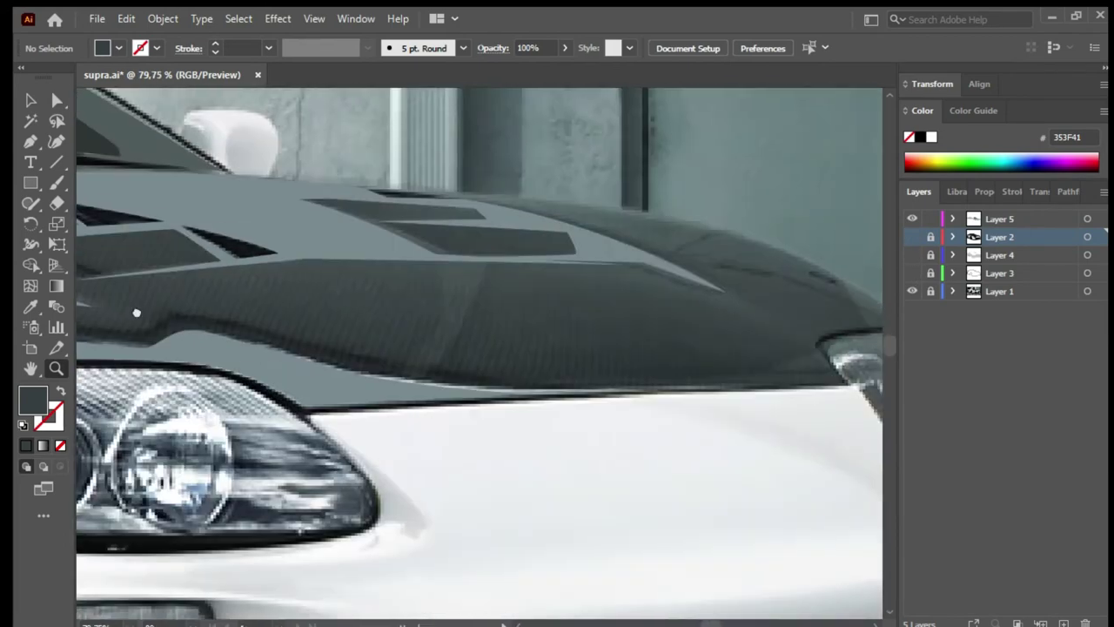
pyautogui.moveTo(278, 411); pyautogui.dragTo(300, 442)
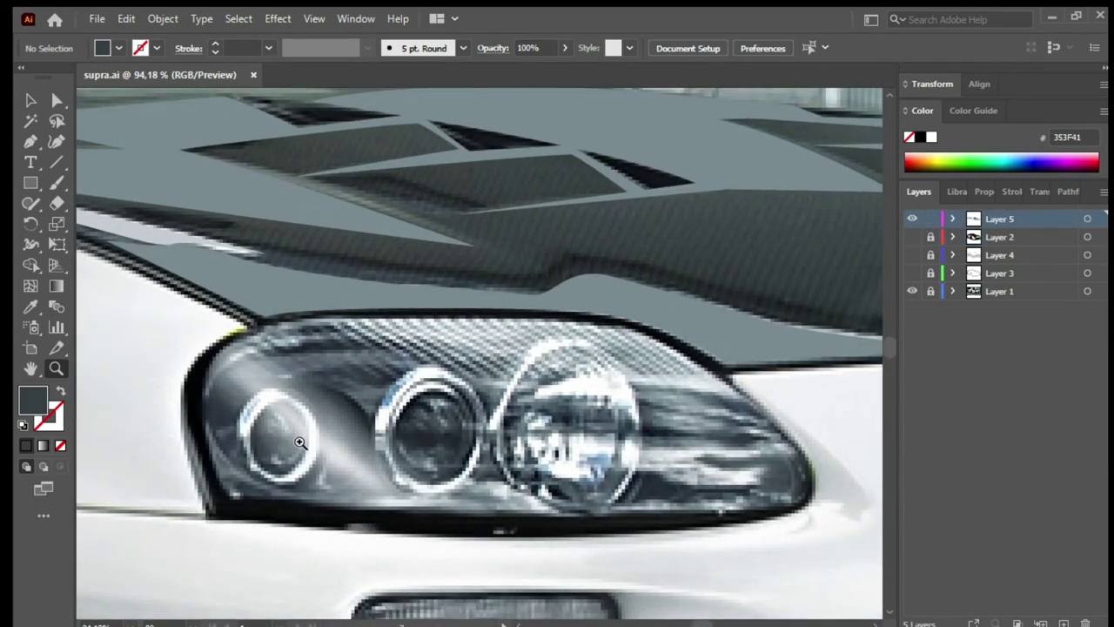
# Step: Pen-trace a closed outline around the near headlight with no fill
pyautogui.click(225, 498)
pyautogui.moveTo(253, 322); pyautogui.dragTo(296, 317)
pyautogui.click(629, 329)
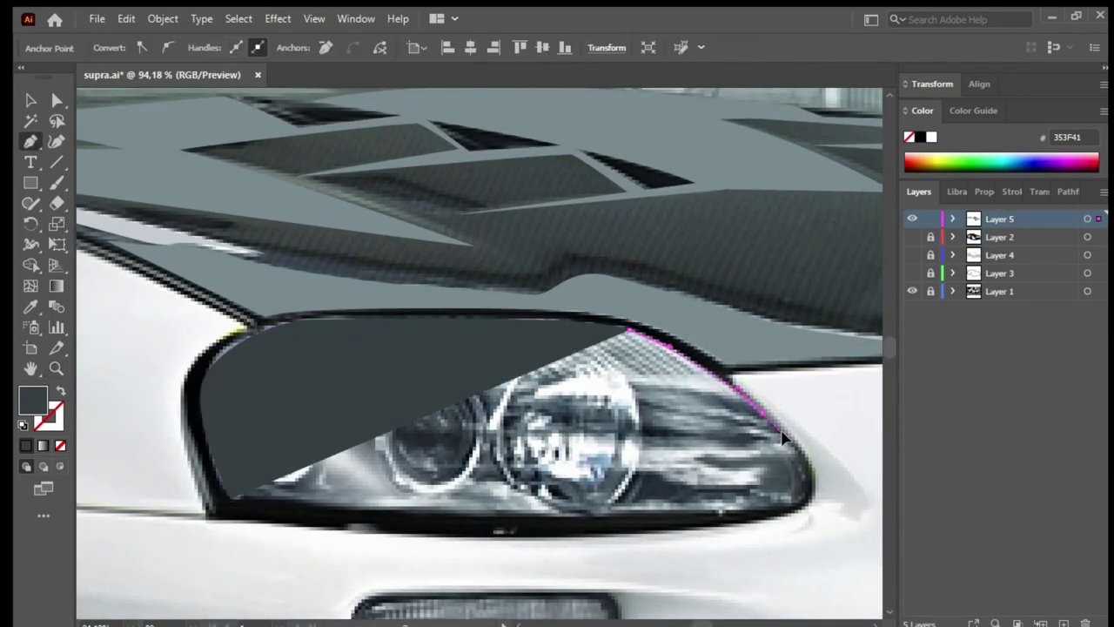
pyautogui.click(806, 470)
pyautogui.click(723, 514)
pyautogui.click(60, 445)
pyautogui.click(357, 507)
pyautogui.click(309, 502)
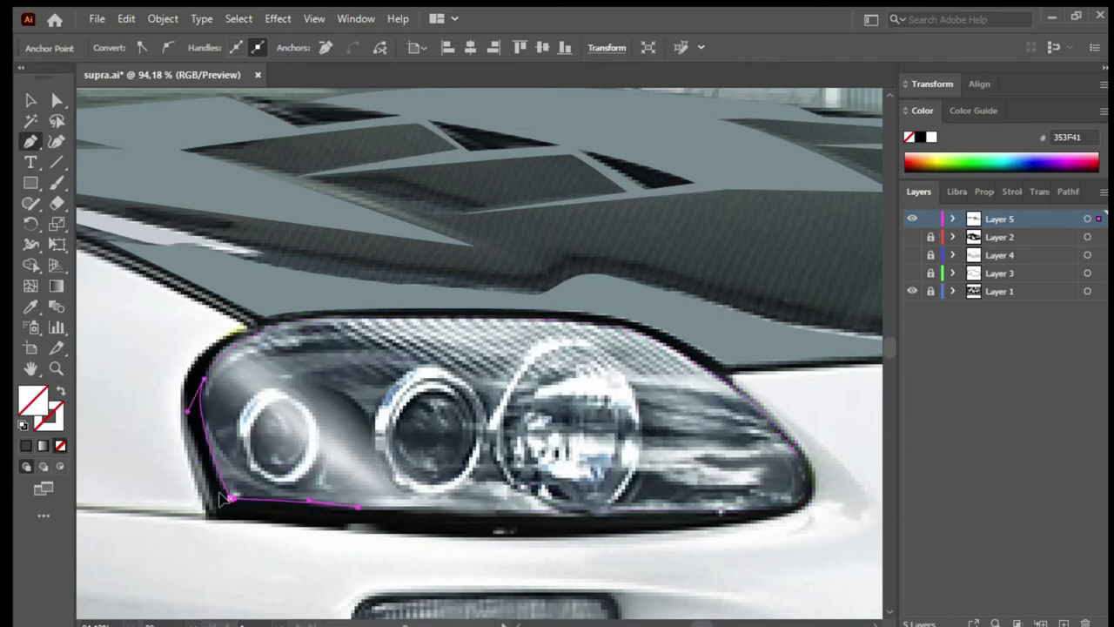
pyautogui.click(232, 498)
pyautogui.press('a')
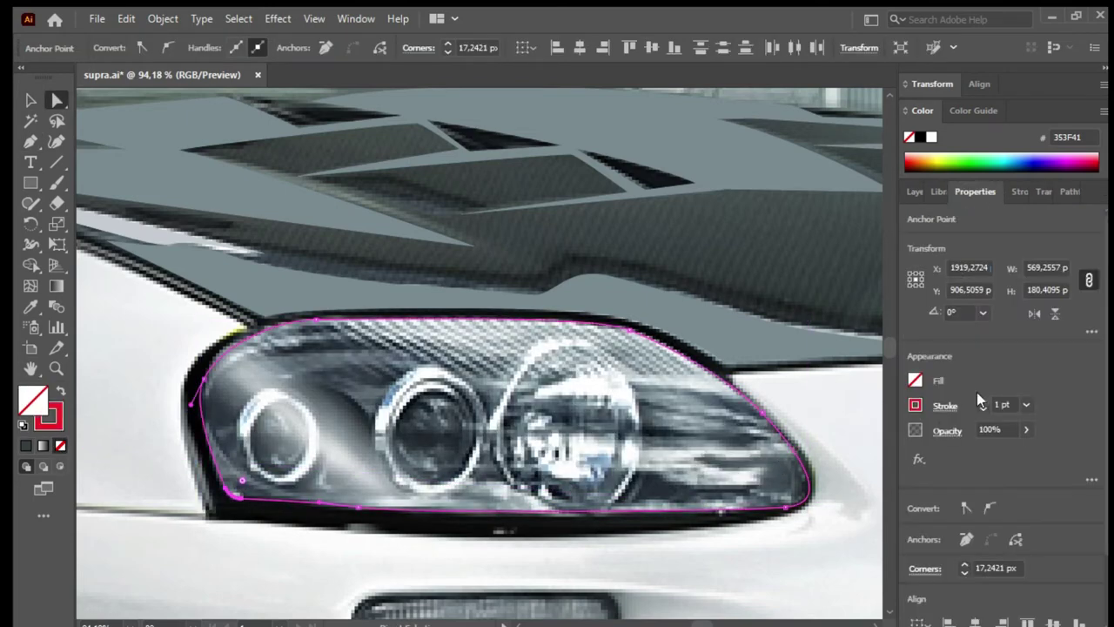
pyautogui.press('v')
pyautogui.click(439, 413)
# Step: Draw ellipses around the left and middle lenses, plus a smaller copy for the inner lens
pyautogui.moveTo(243, 392); pyautogui.dragTo(320, 481)
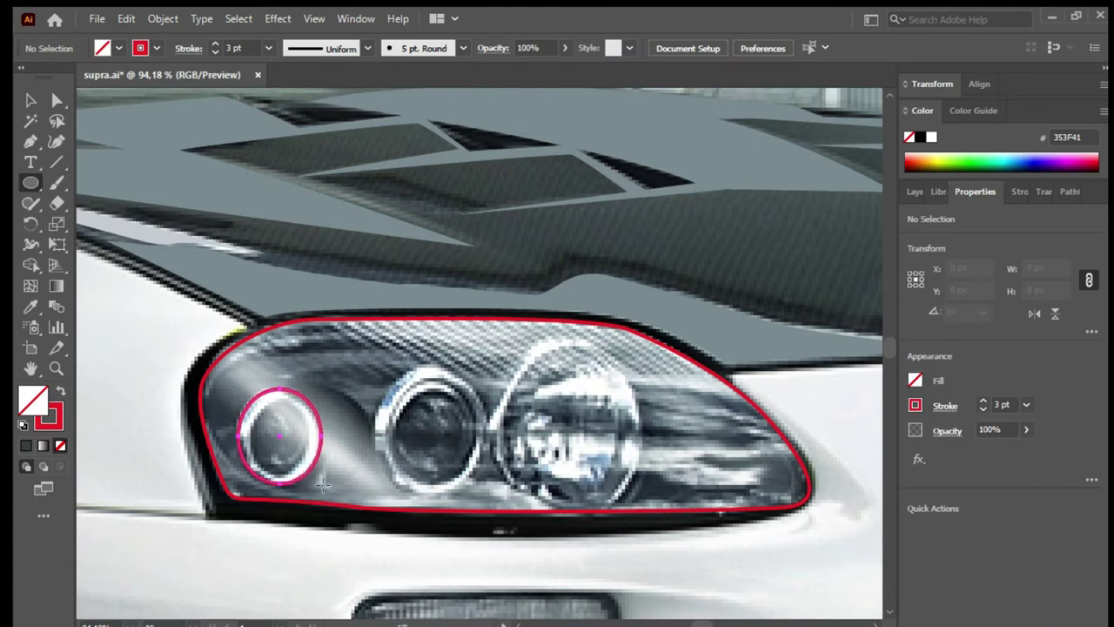
pyautogui.press('v')
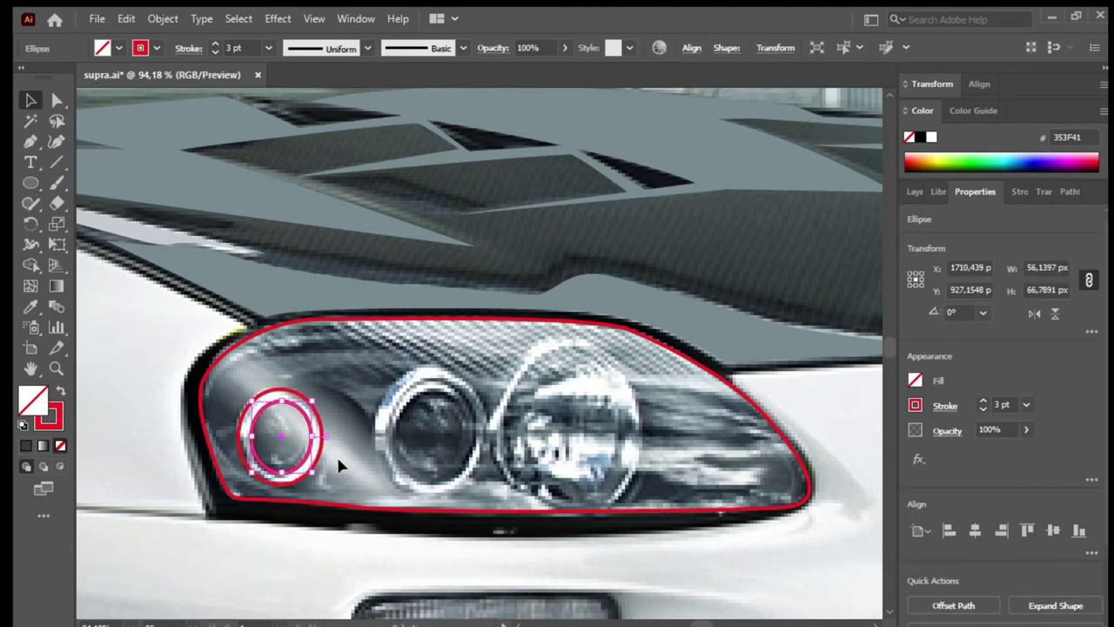
pyautogui.click(339, 465)
pyautogui.press('l')
pyautogui.moveTo(375, 365); pyautogui.dragTo(490, 498)
pyautogui.press('v')
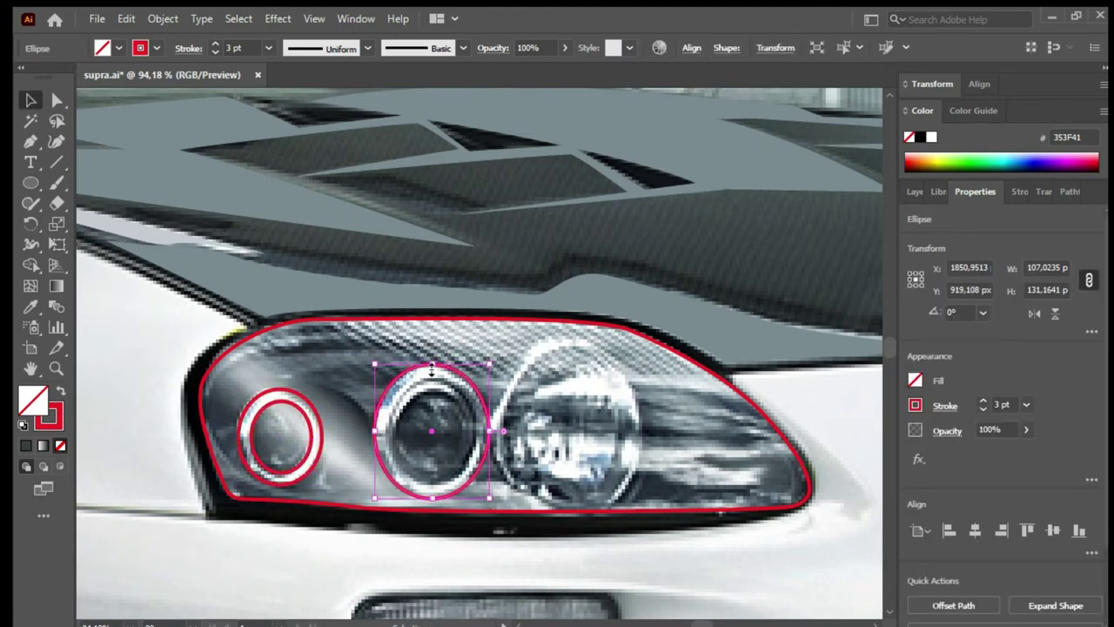
pyautogui.moveTo(432, 371); pyautogui.dragTo(431, 398)
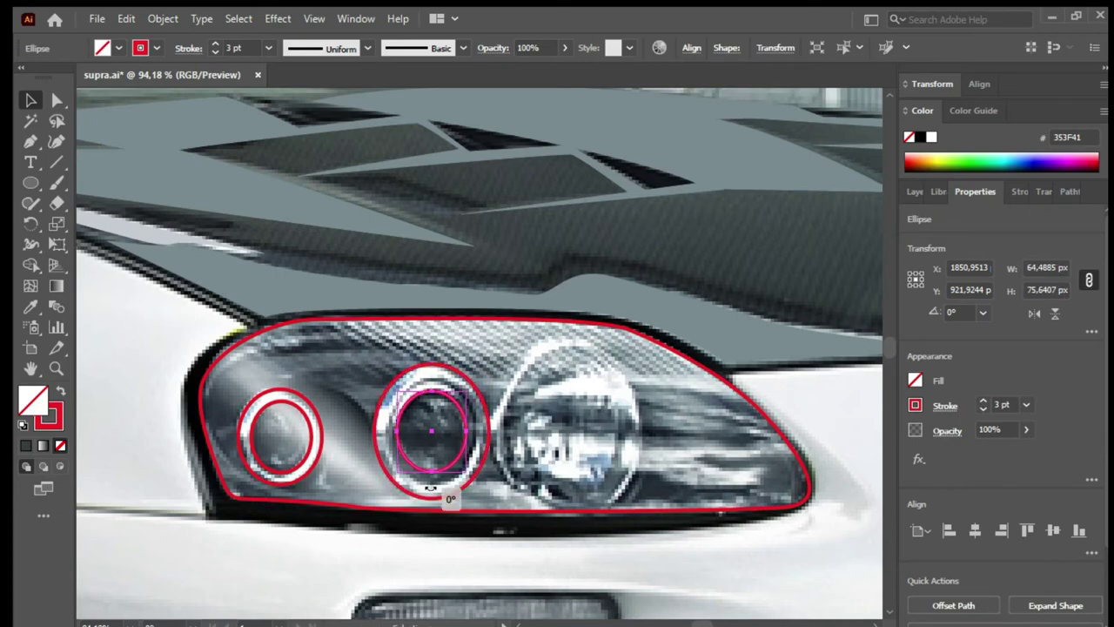
pyautogui.hotkey('ctrl', 'shift', 'a')
# Step: Pen the curved shape around the right lens, an arrow-shaped highlight and a lower shape
pyautogui.scroll(1, 435, 427)
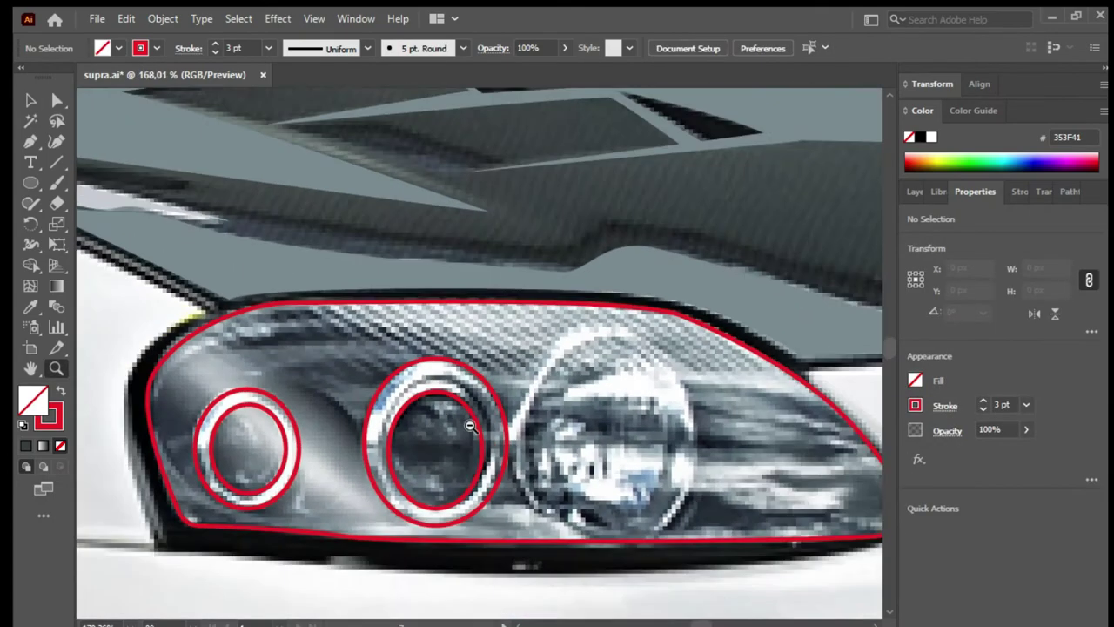
pyautogui.press('l')
pyautogui.click(529, 498)
pyautogui.click(492, 417)
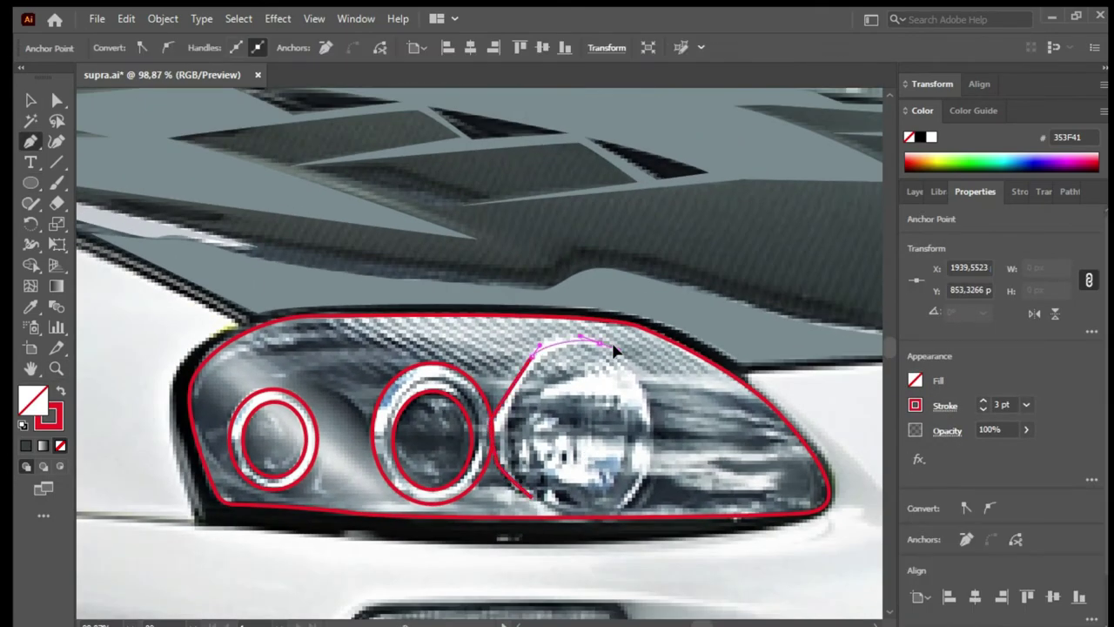
pyautogui.click(529, 498)
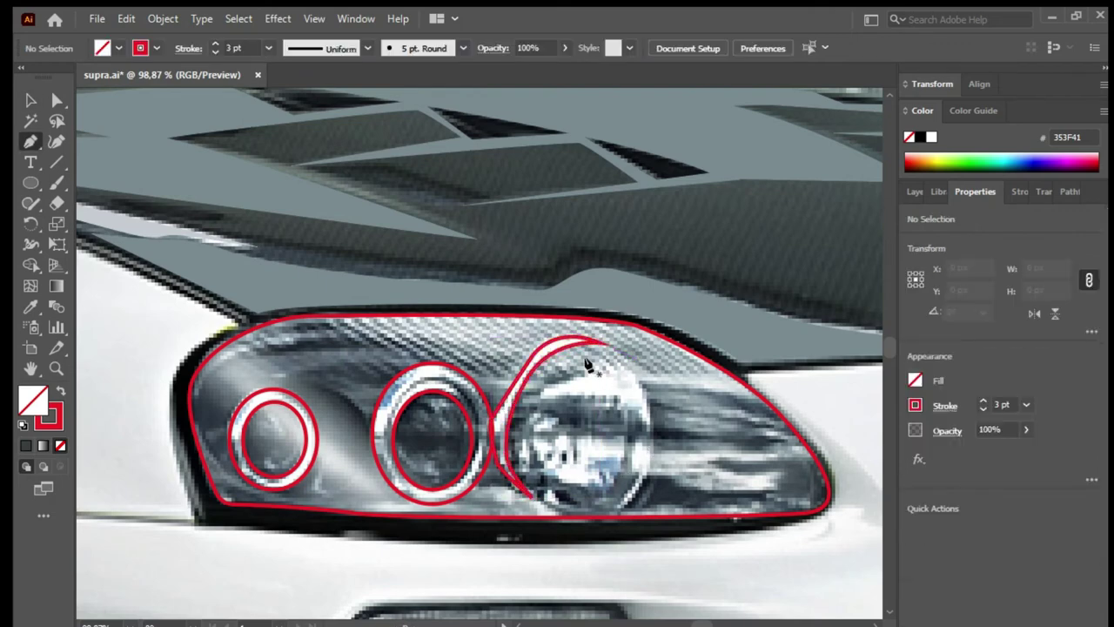
pyautogui.click(540, 392)
pyautogui.click(540, 392)
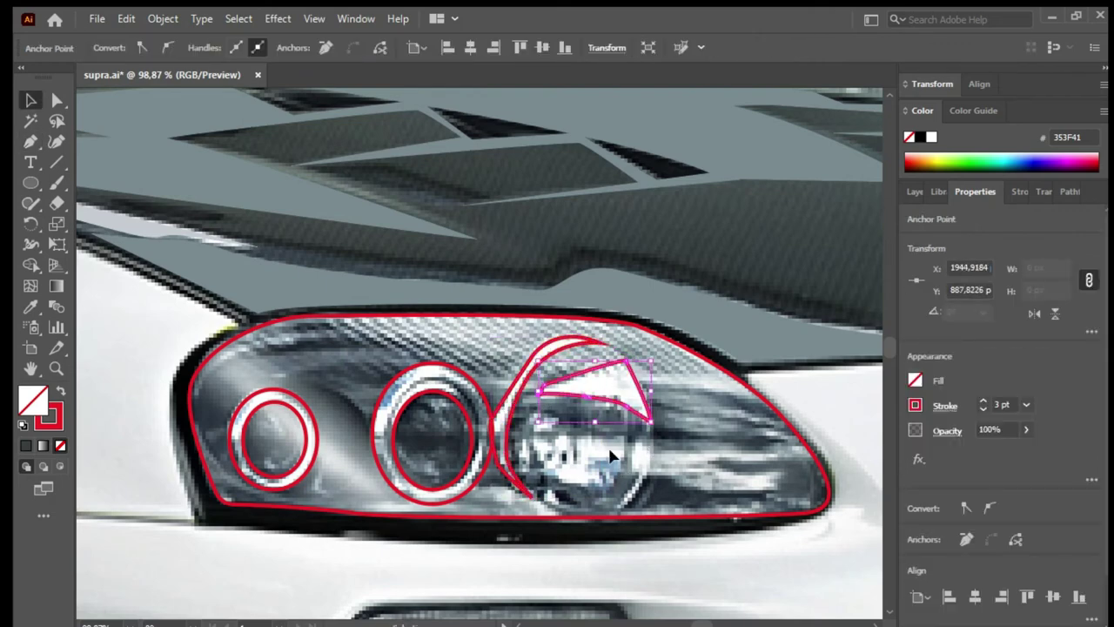
pyautogui.click(614, 505)
pyautogui.click(631, 440)
pyautogui.keyDown('ctrl'); pyautogui.click(581, 514); pyautogui.keyUp('ctrl')
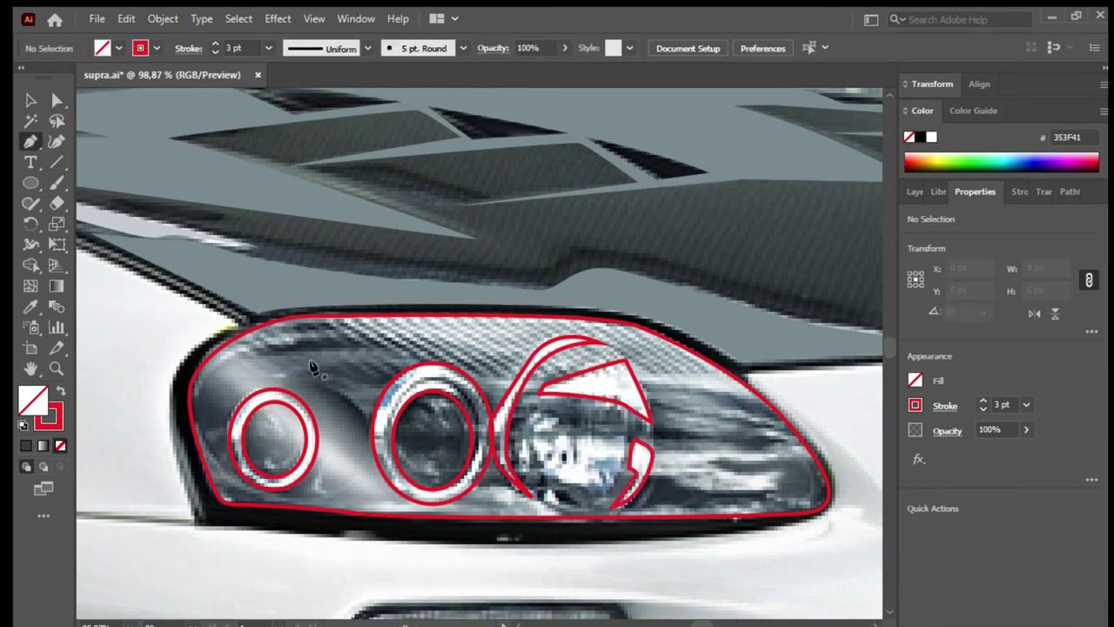
# Step: Sketch the lens reflection, small highlights and a long highlight streak to the right
pyautogui.moveTo(575, 459); pyautogui.dragTo(525, 446)
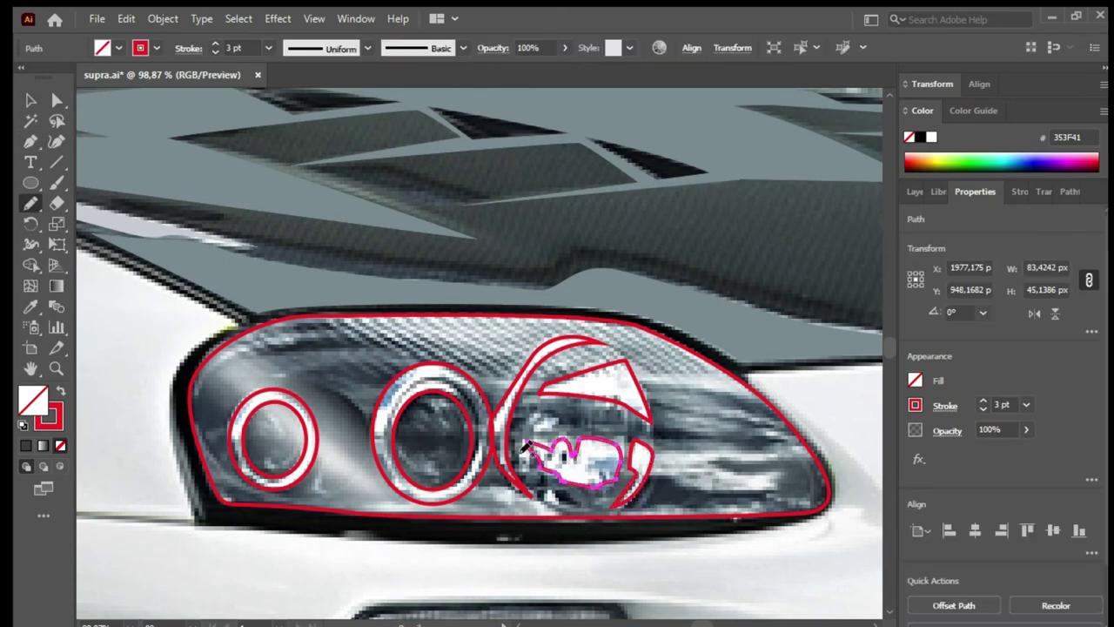
pyautogui.press('z')
pyautogui.click(547, 420)
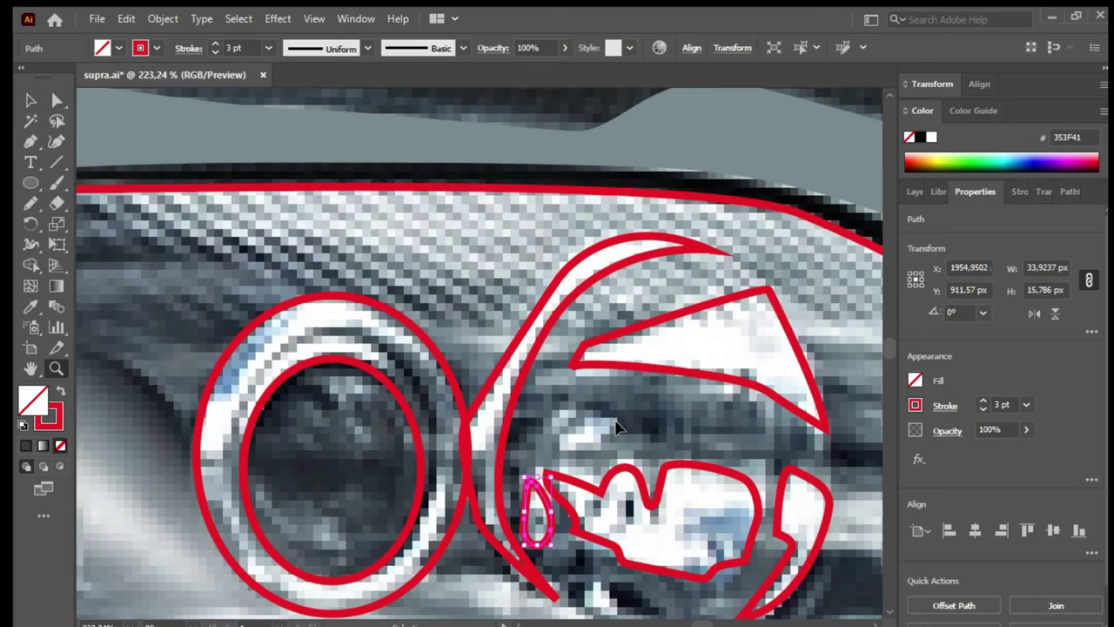
pyautogui.moveTo(599, 414); pyautogui.dragTo(592, 420)
pyautogui.moveTo(535, 475); pyautogui.dragTo(549, 522)
pyautogui.scroll(-3, 550, 435)
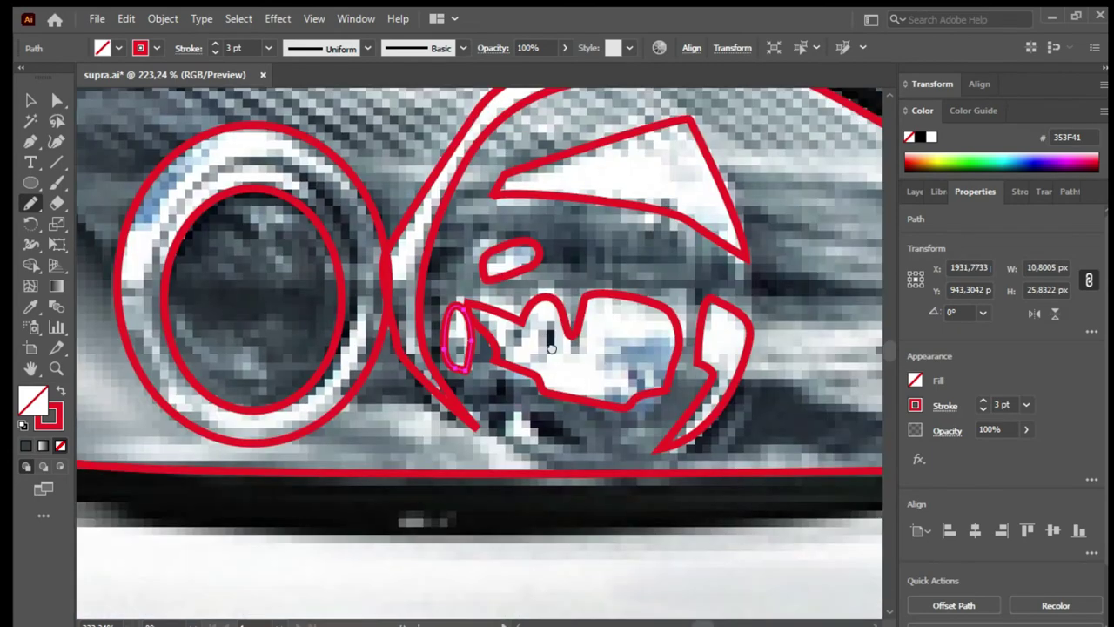
pyautogui.hotkey('ctrl', '1')
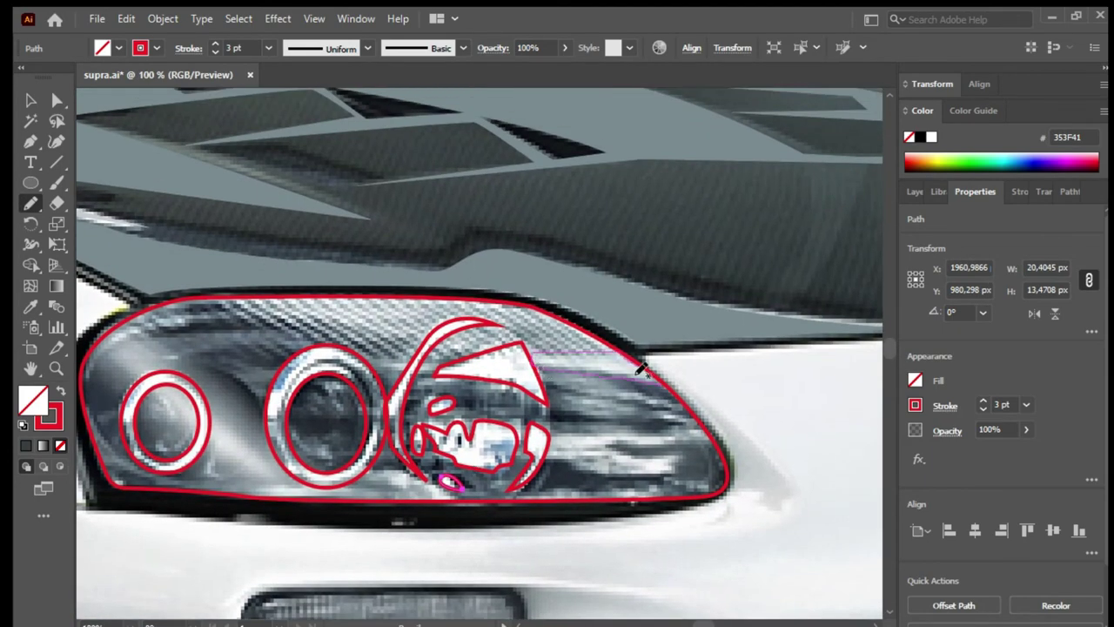
pyautogui.moveTo(678, 468); pyautogui.dragTo(668, 432)
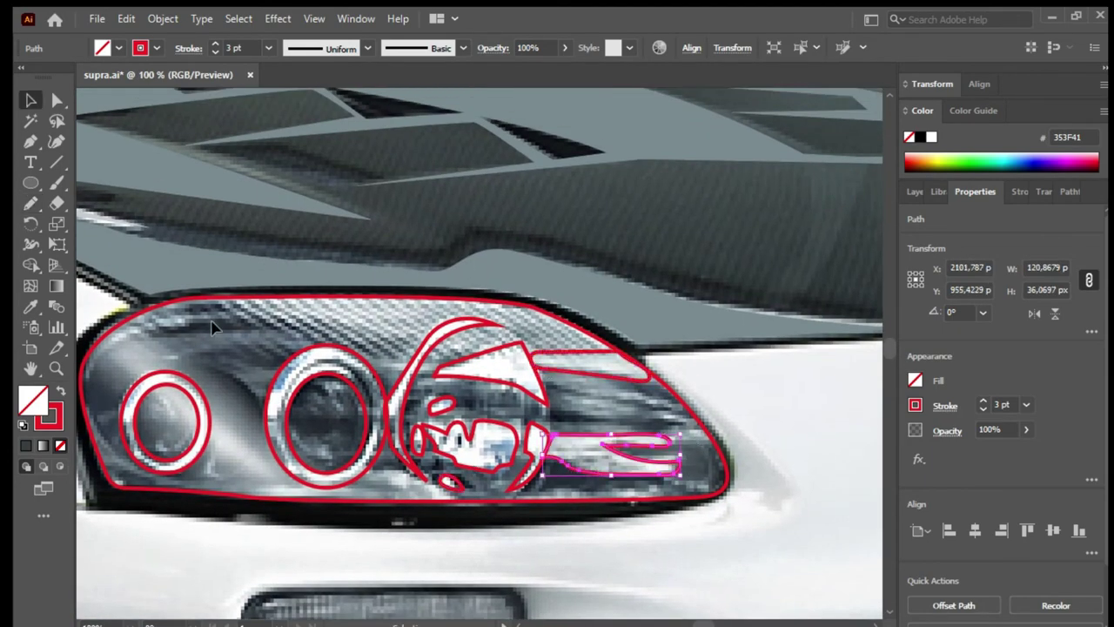
pyautogui.press('v')
# Step: Fill the inner headlight shapes white and delete the small red ellipse below the lens
pyautogui.moveTo(200, 336); pyautogui.dragTo(584, 461)
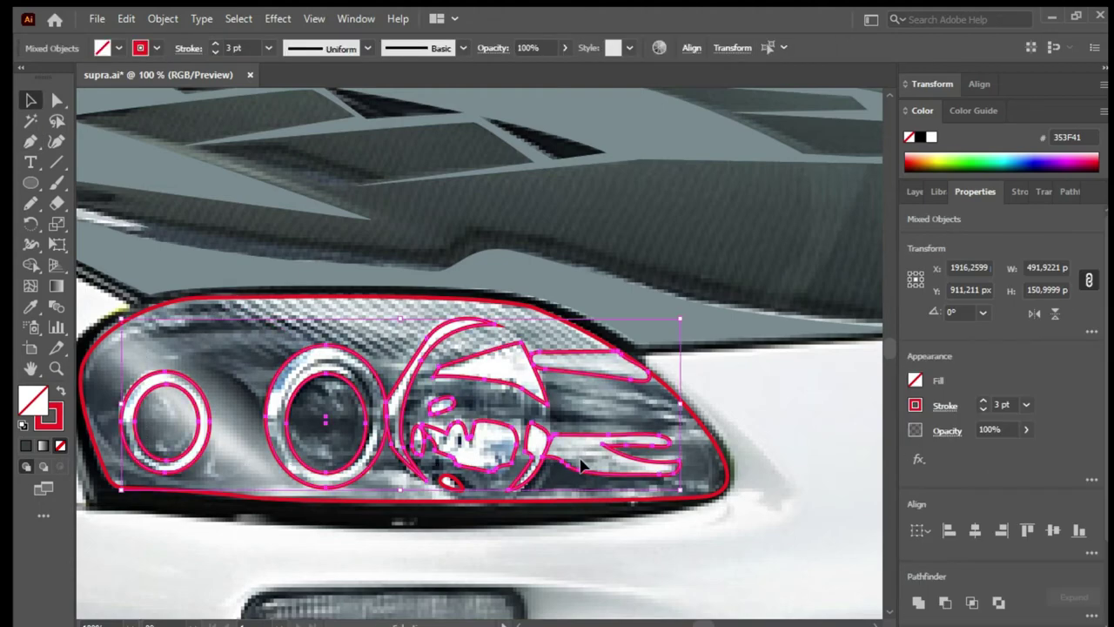
pyautogui.press('i')
pyautogui.click(612, 373)
pyautogui.click(517, 368)
pyautogui.press('v')
pyautogui.click(758, 528)
pyautogui.click(271, 418)
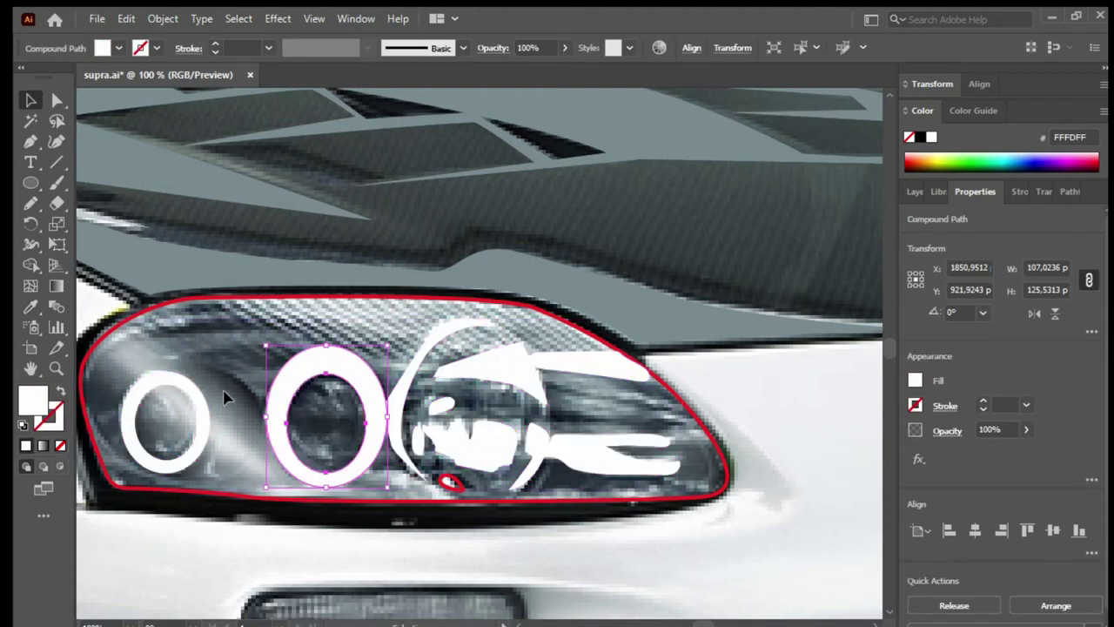
pyautogui.click(451, 481)
pyautogui.press('Delete')
# Step: Pen-trace the inner lens, fill it with the photo's grey, and send it behind the rings
pyautogui.press('p')
pyautogui.scroll(1, 247, 351)
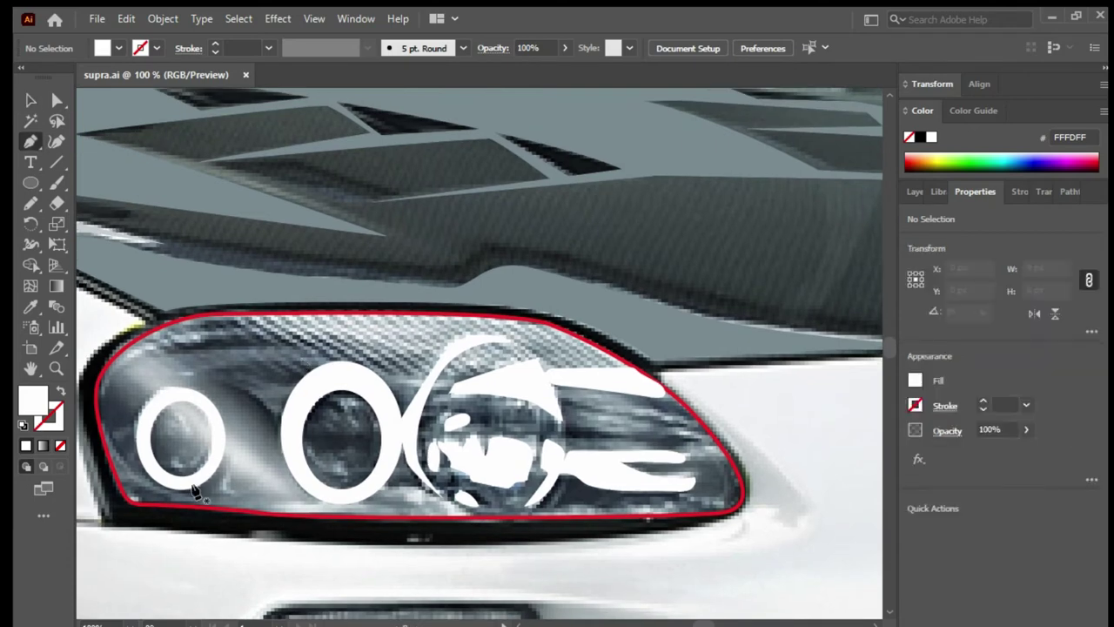
pyautogui.click(135, 489)
pyautogui.click(122, 367)
pyautogui.click(624, 375)
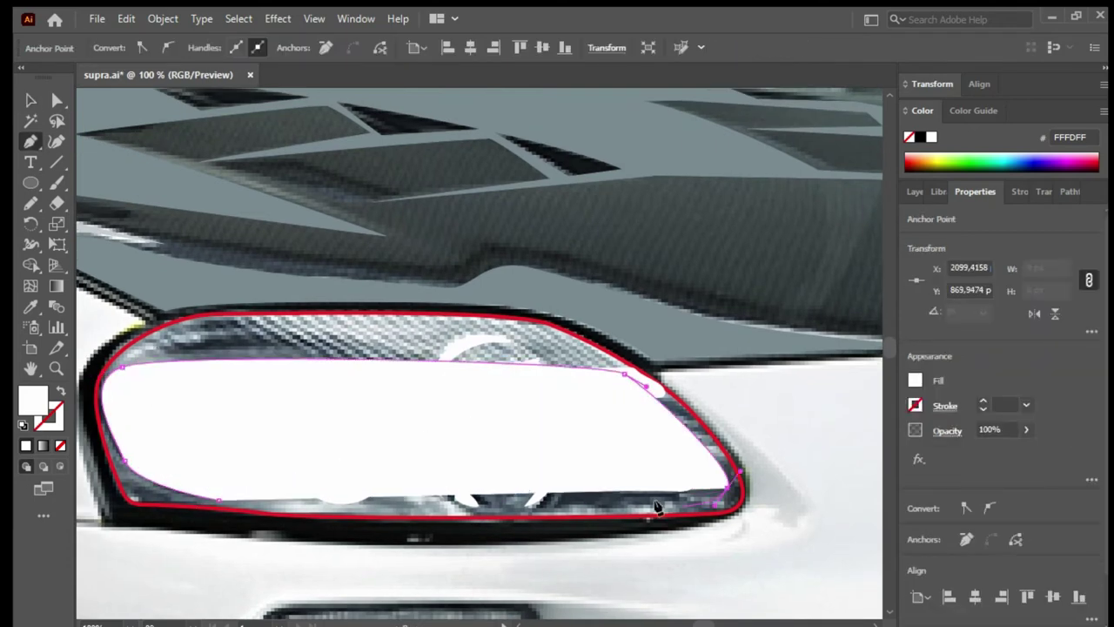
pyautogui.click(727, 492)
pyautogui.press('v')
pyautogui.press('i')
pyautogui.click(272, 394)
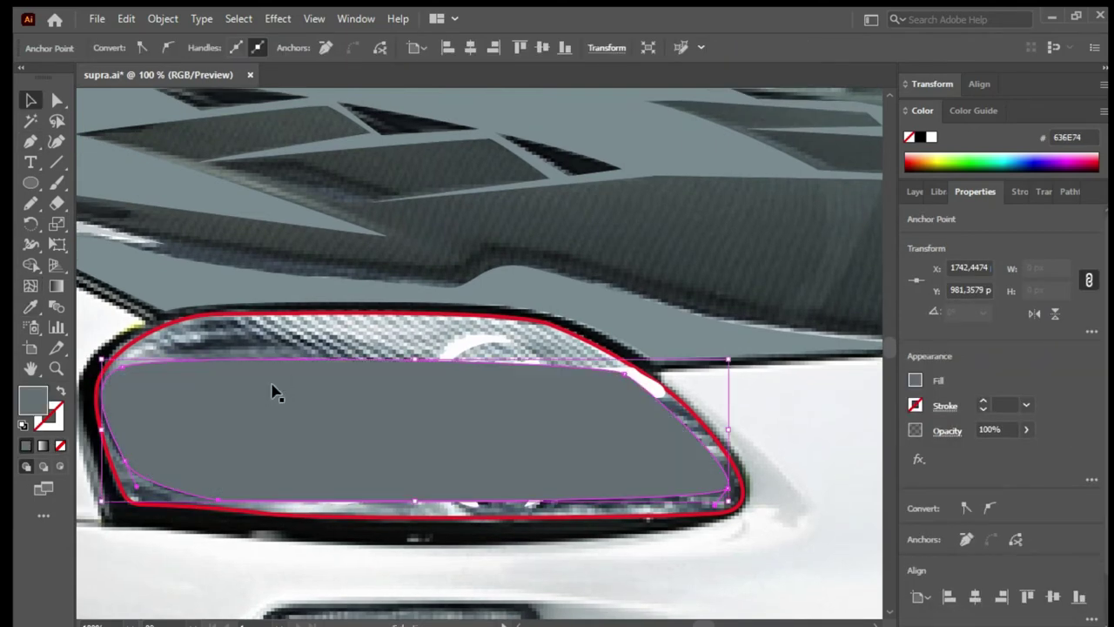
pyautogui.hotkey('ctrl', 'shift', '[')
# Step: Resample the lens colour from the headlight rim and keep it behind the white graphics
pyautogui.click(152, 335)
pyautogui.press('i')
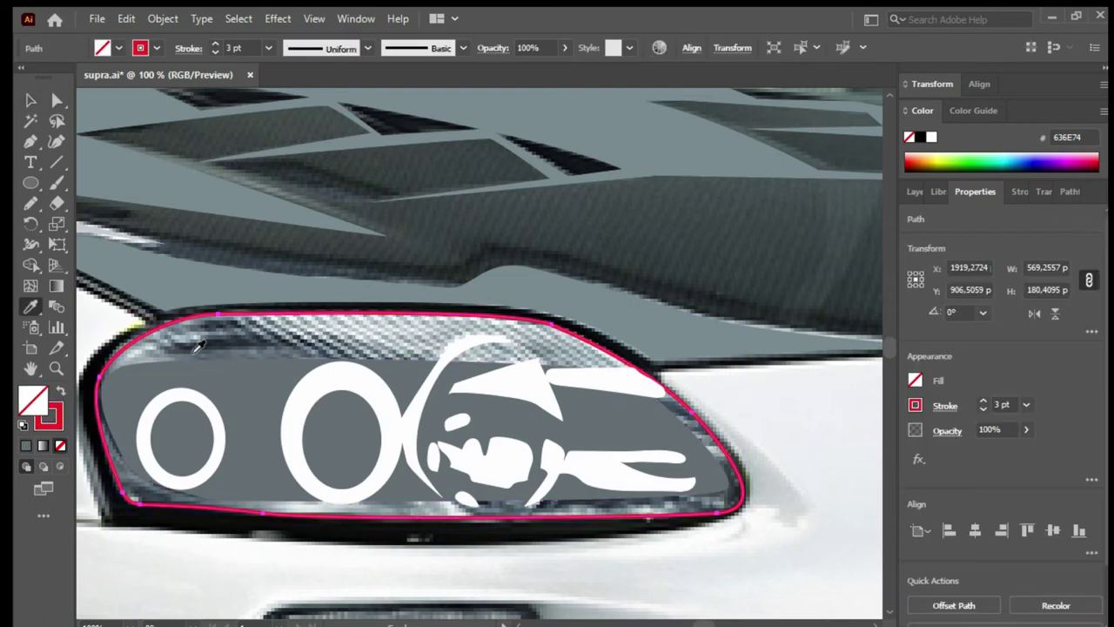
pyautogui.click(168, 154)
pyautogui.press('v')
pyautogui.click(510, 114)
pyautogui.moveTo(213, 386); pyautogui.dragTo(376, 313)
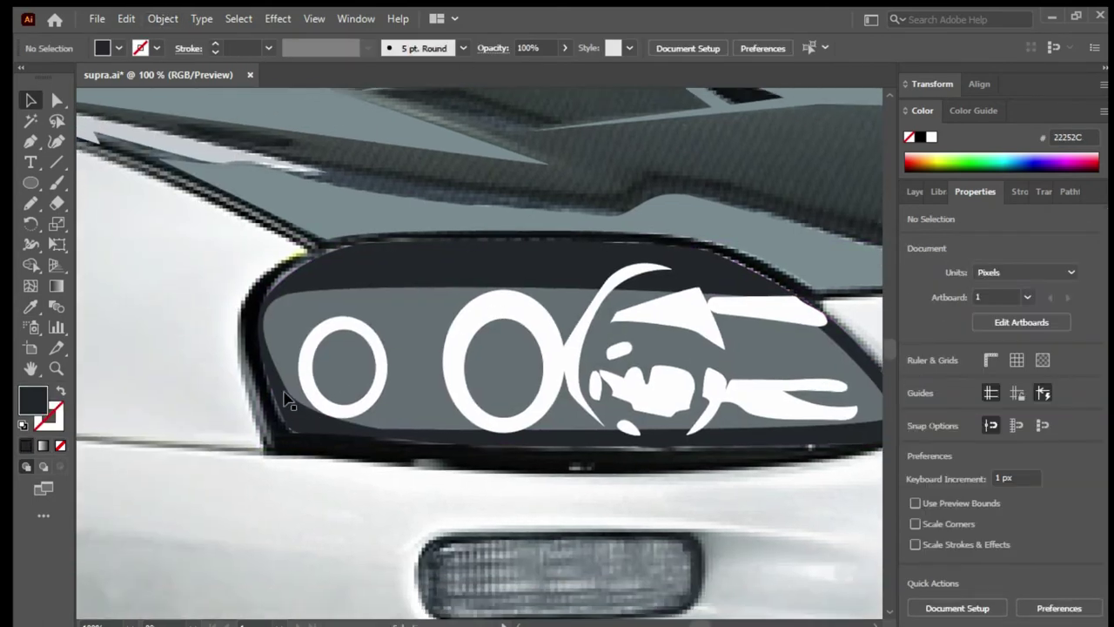
# Step: Pen a dark diagonal reflection streak across the near headlight lens
pyautogui.press('p')
pyautogui.click(285, 293)
pyautogui.click(373, 425)
pyautogui.click(533, 460)
pyautogui.moveTo(327, 240); pyautogui.dragTo(219, 228)
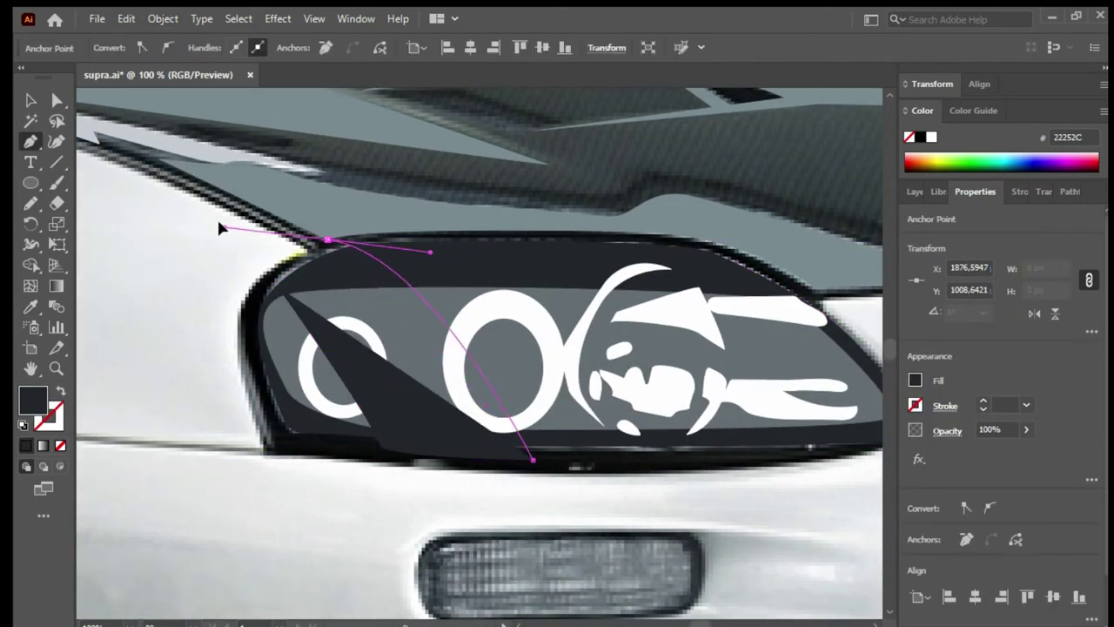
pyautogui.click(278, 286)
pyautogui.press('v')
pyautogui.click(448, 442)
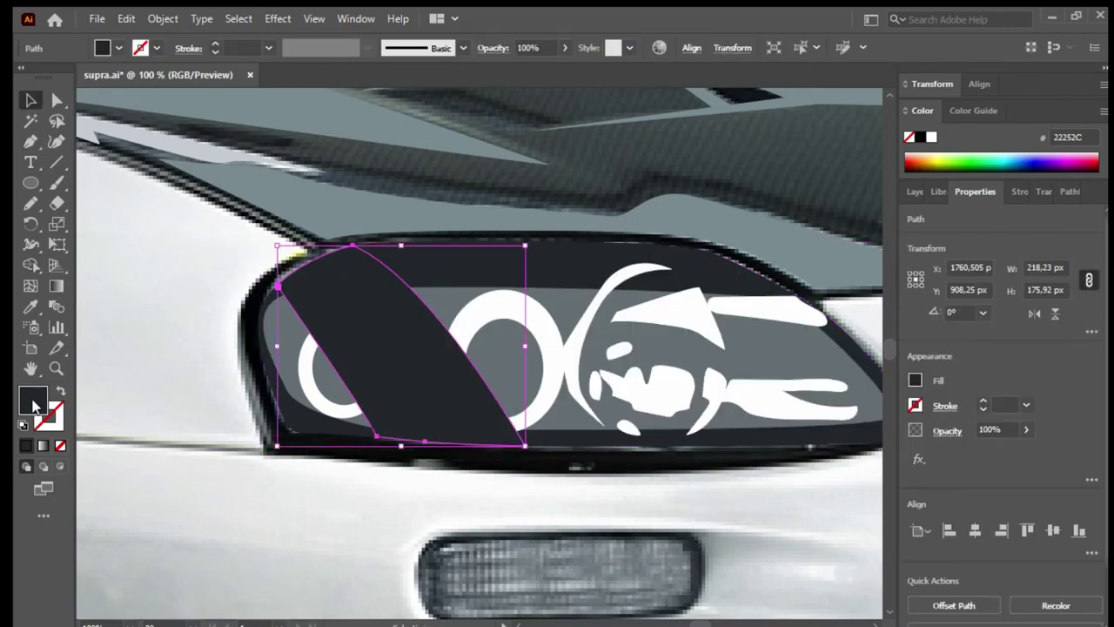
# Step: Make the reflection streak 50% transparent
pyautogui.click(288, 484)
pyautogui.hotkey('ctrl', '0')
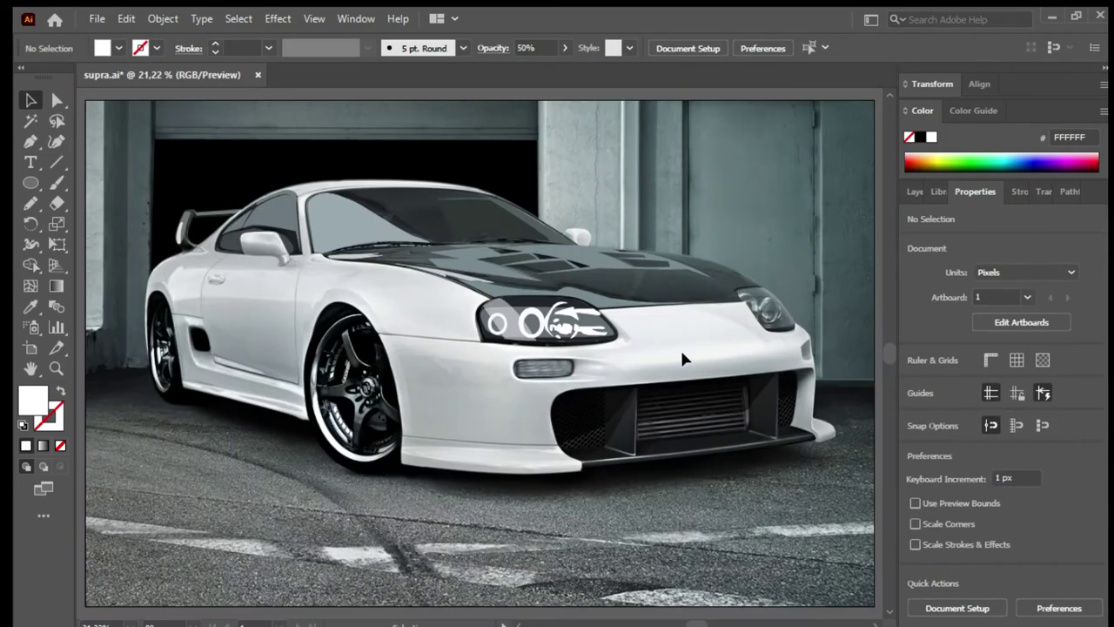
pyautogui.press('z')
pyautogui.click(543, 355)
# Step: Pen-trace a closed outline around the far headlight
pyautogui.press('p')
pyautogui.click(510, 331)
pyautogui.click(659, 323)
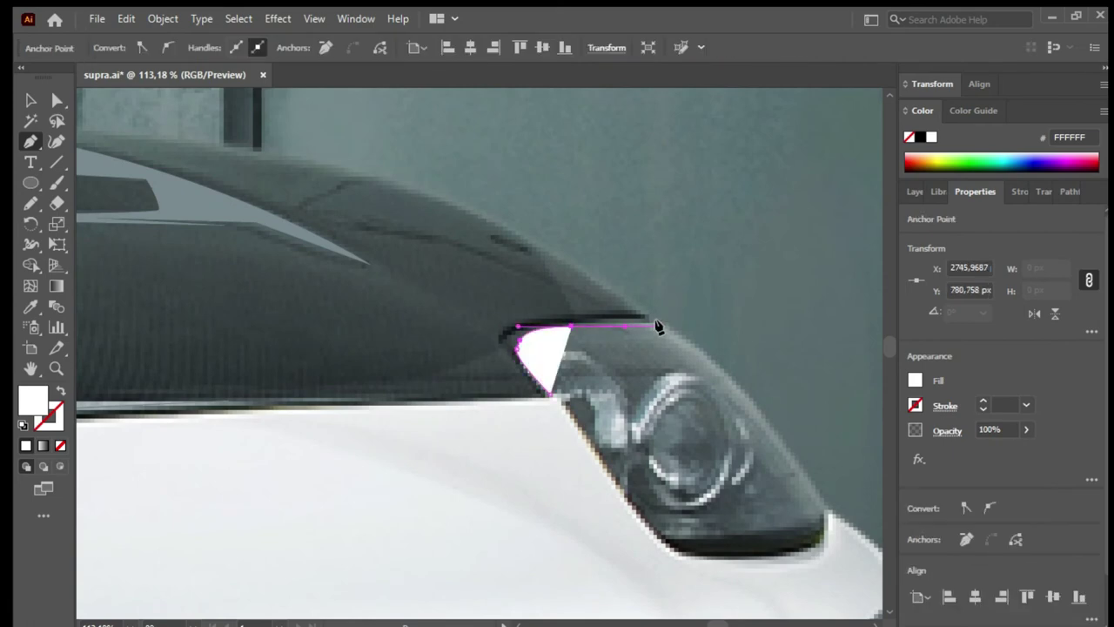
pyautogui.click(684, 309)
pyautogui.click(696, 328)
pyautogui.click(744, 418)
pyautogui.click(706, 430)
pyautogui.click(591, 441)
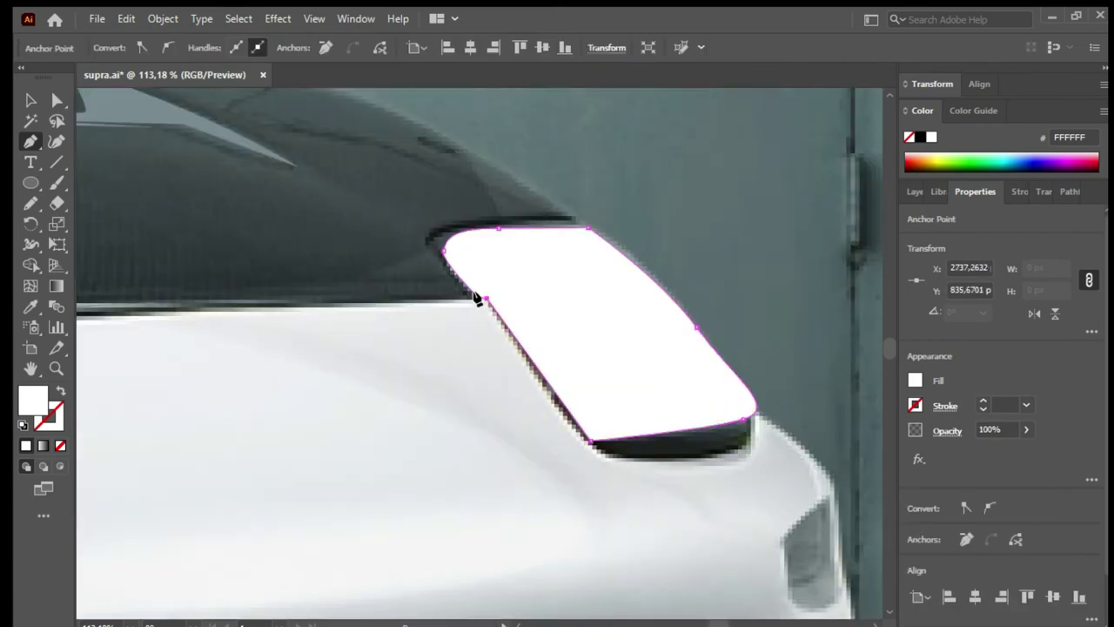
pyautogui.click(476, 296)
# Step: Remove the outline's fill, thicken its stroke to 3 pt, and adjust an anchor
pyautogui.press('v')
pyautogui.press('/')
pyautogui.click(983, 401)
pyautogui.click(983, 401)
pyautogui.click(801, 368)
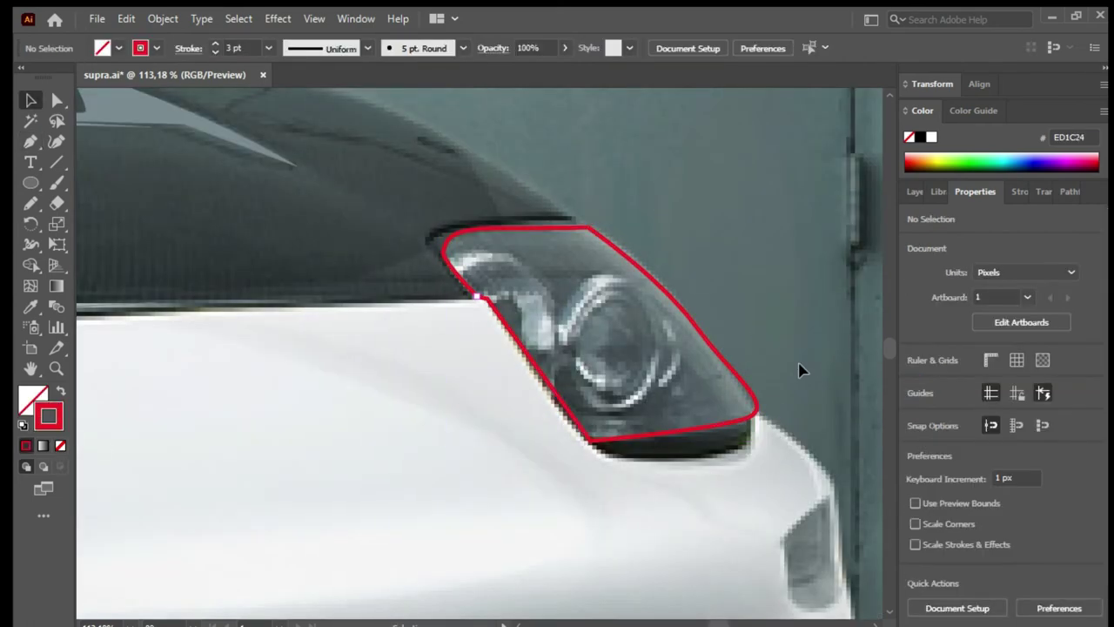
pyautogui.press('a')
pyautogui.click(778, 410)
pyautogui.click(695, 329)
pyautogui.press('v')
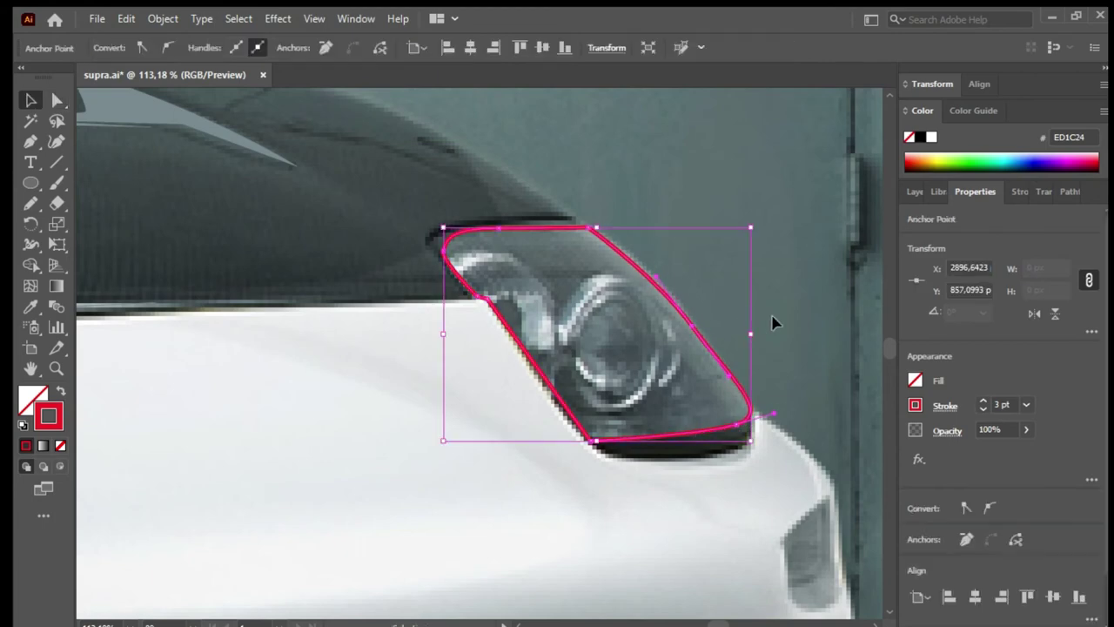
pyautogui.click(774, 322)
# Step: Pencil-draw the far headlight's highlight loops and fill them light grey
pyautogui.press('n')
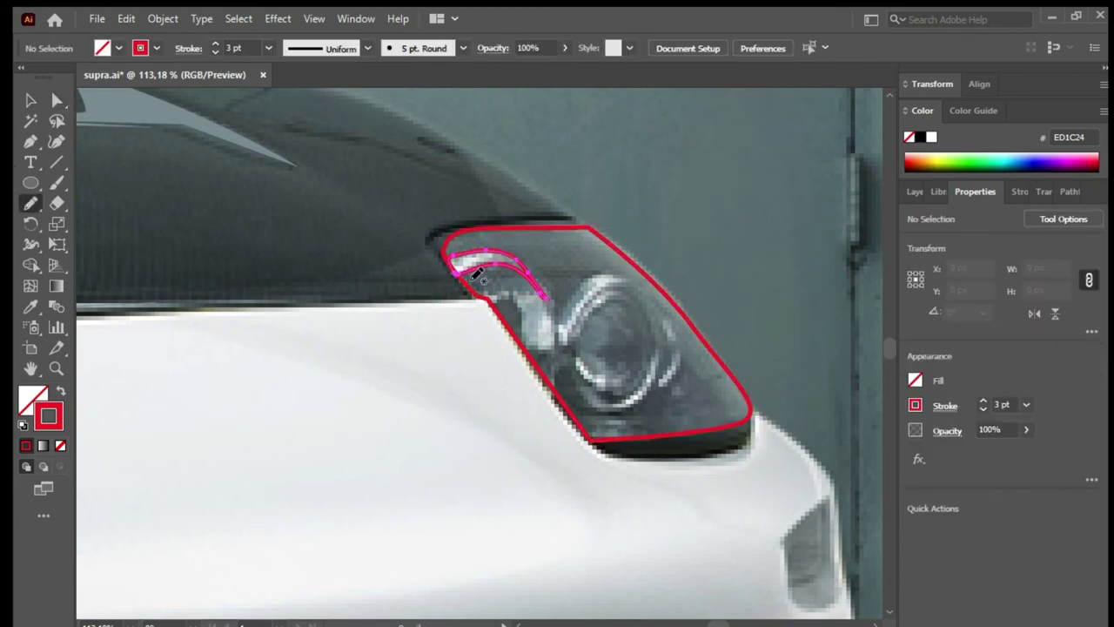
pyautogui.moveTo(475, 277); pyautogui.dragTo(551, 351)
pyautogui.moveTo(490, 300); pyautogui.dragTo(497, 303)
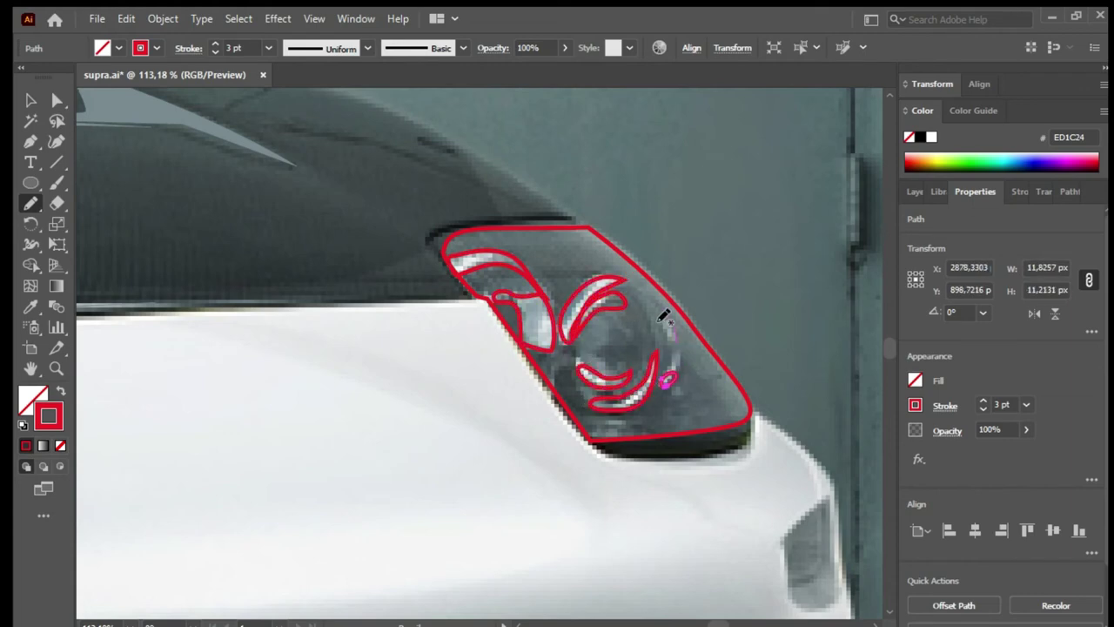
pyautogui.scroll(3, 668, 360)
pyautogui.moveTo(681, 438); pyautogui.dragTo(704, 376)
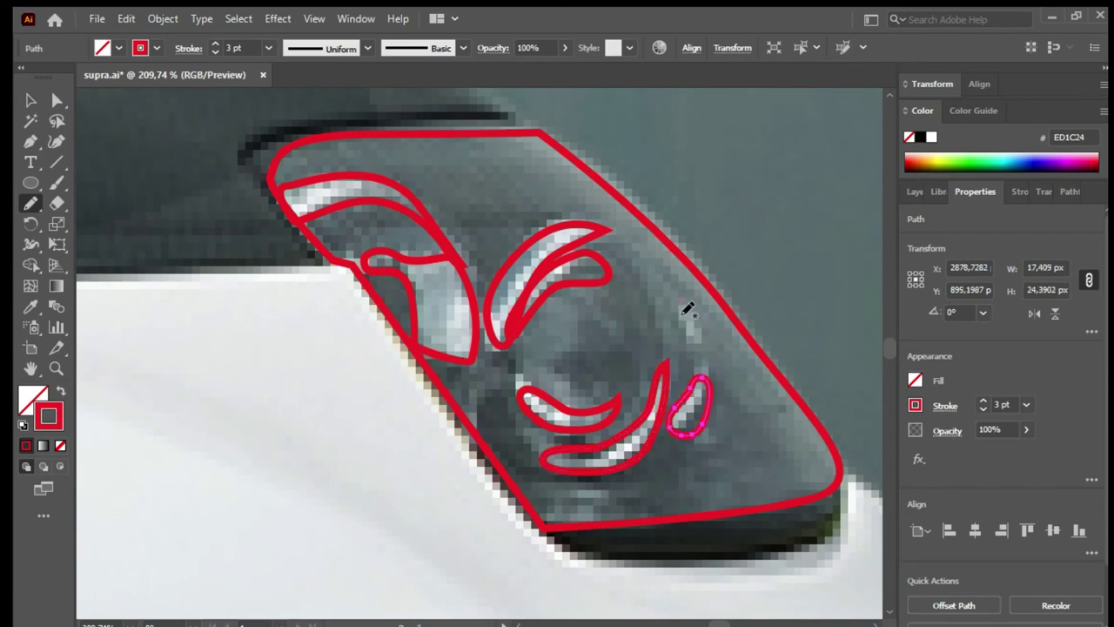
pyautogui.press('v')
pyautogui.hotkey('ctrl', 'a')
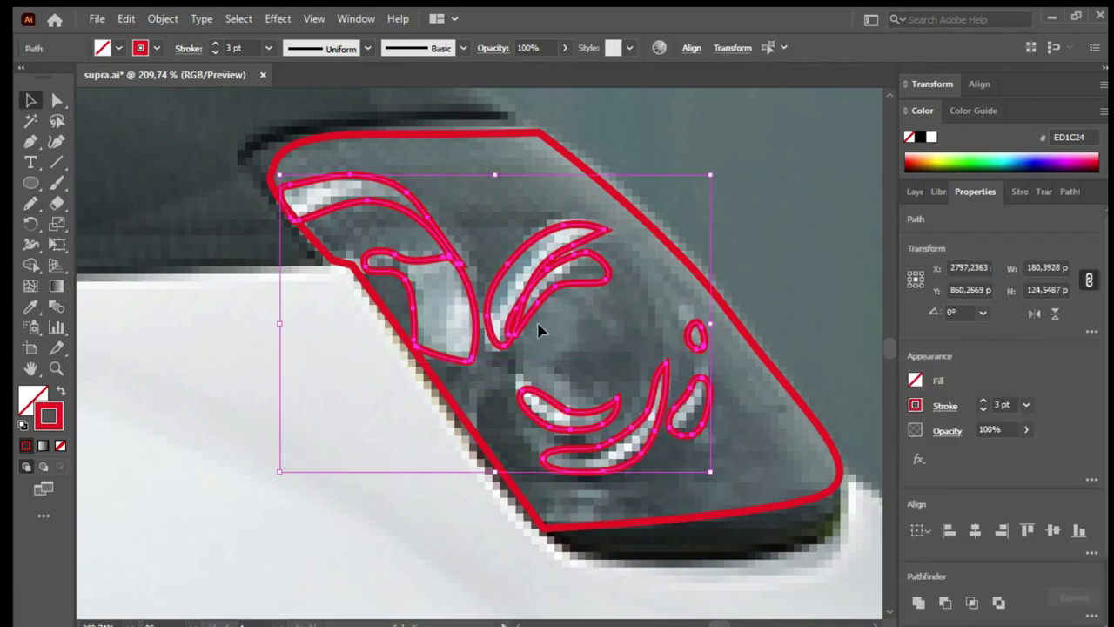
pyautogui.press('i')
pyautogui.click(601, 243)
# Step: Draw the dark grey inner lens area and send it behind the highlights
pyautogui.press('n')
pyautogui.hotkey('ctrl', 'shift', 'a')
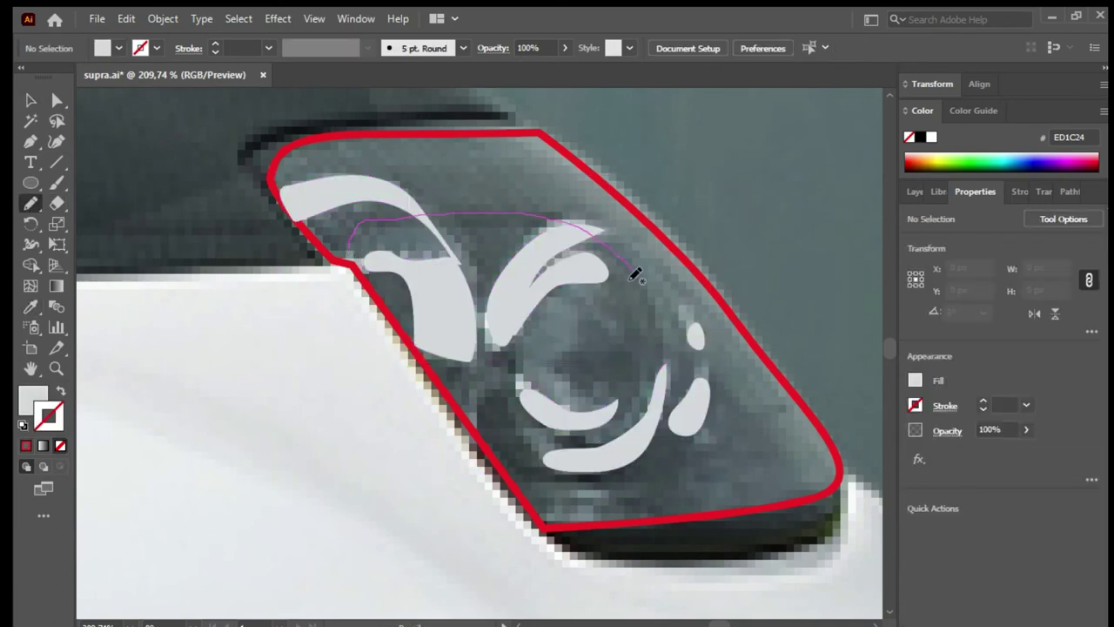
pyautogui.moveTo(478, 418); pyautogui.dragTo(478, 419)
pyautogui.press('i')
pyautogui.click(627, 316)
pyautogui.press('v')
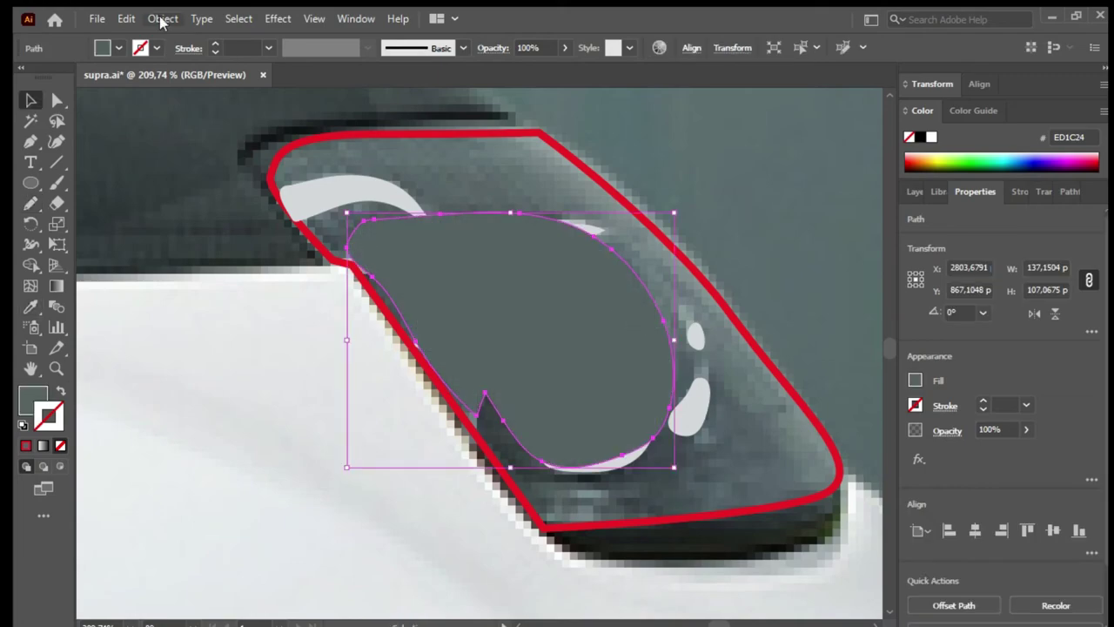
pyautogui.hotkey('ctrl', 'shift', '[')
# Step: Fill the far headlight outline grey and send it to the back
pyautogui.click(607, 193)
pyautogui.press('i')
pyautogui.hotkey('ctrl', 'shift', '[')
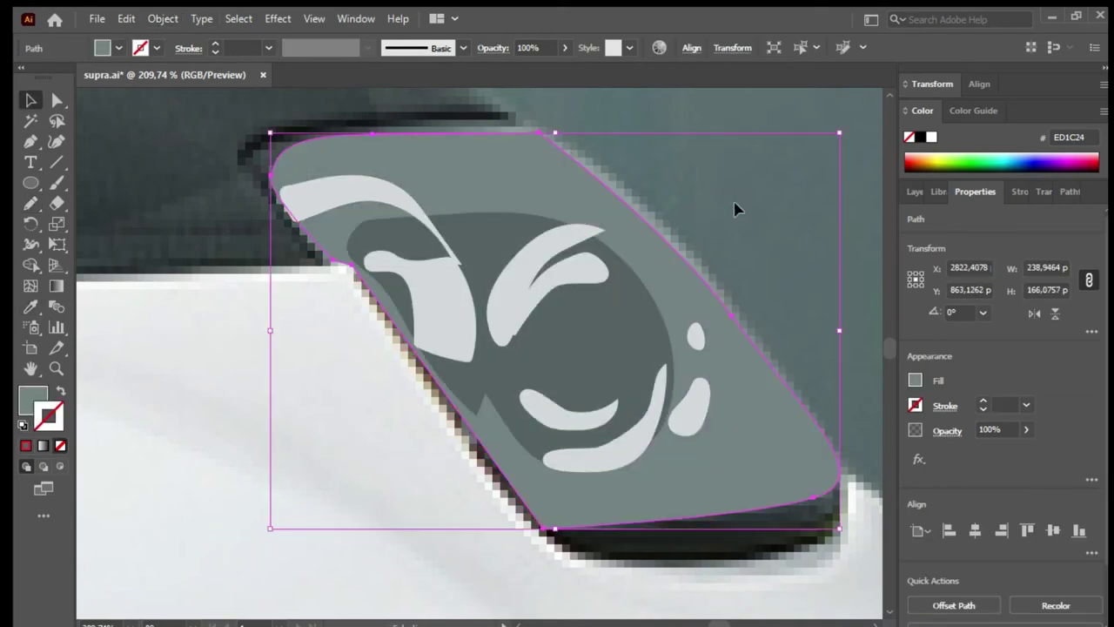
pyautogui.hotkey('ctrl', 'shift', 'a')
pyautogui.hotkey('ctrl', '0')
pyautogui.press('z')
pyautogui.moveTo(475, 438); pyautogui.dragTo(412, 410)
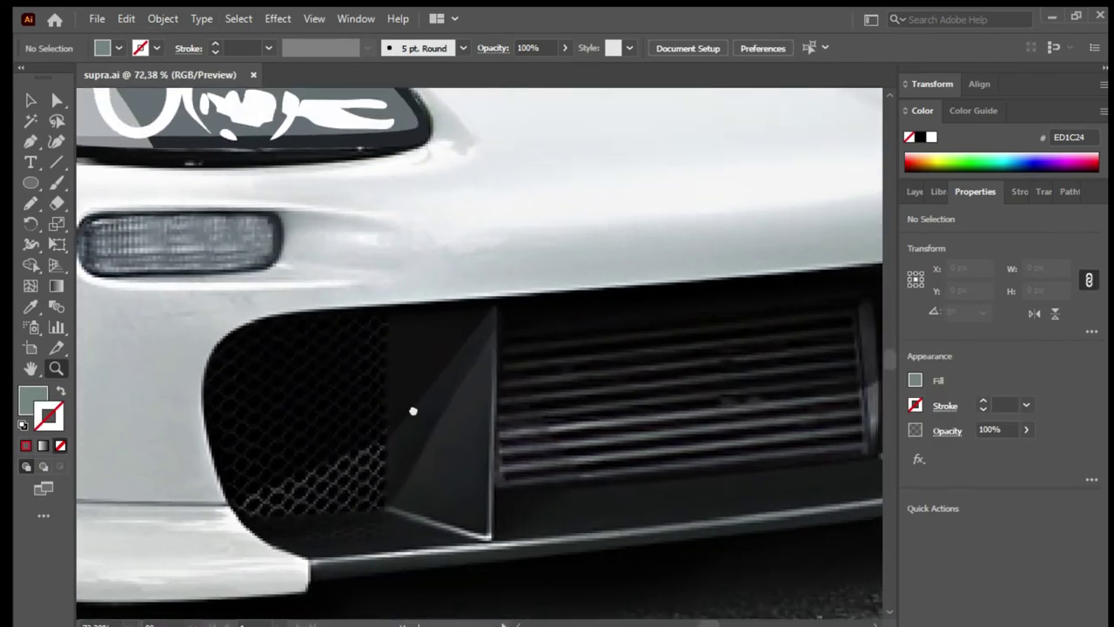
pyautogui.hotkey('ctrl', '0')
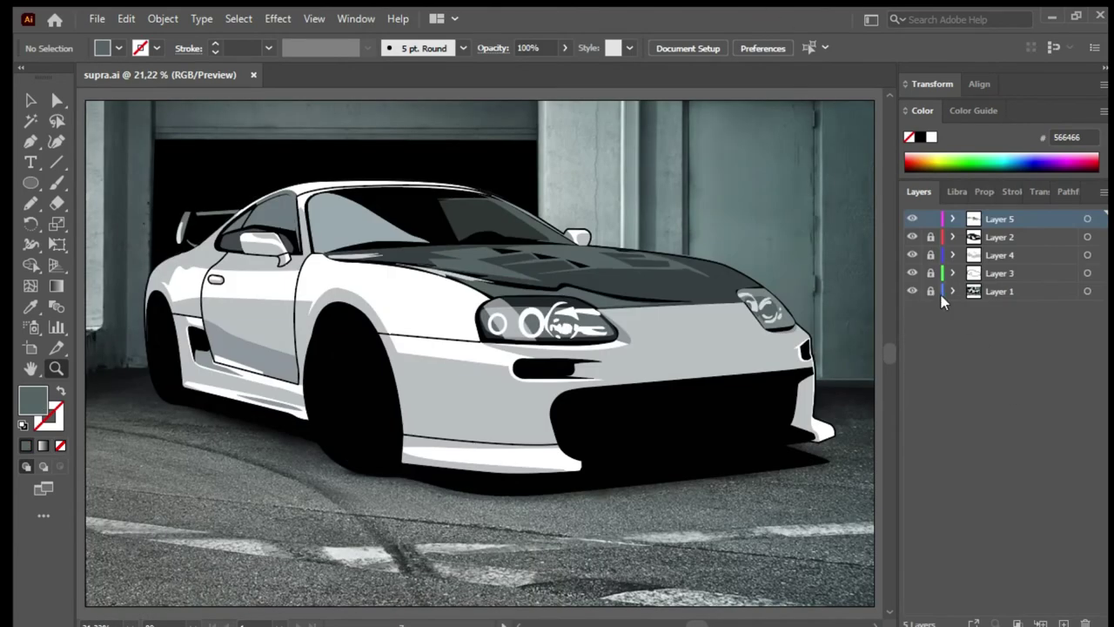
# Step: Hide Layers 2, 3 and 4 and zoom to the near headlight
pyautogui.click(913, 236)
pyautogui.click(912, 273)
pyautogui.moveTo(479, 300); pyautogui.dragTo(648, 410)
# Step: Draw a rounded rectangle over the turn signal and distort it to fit the lamp
pyautogui.press('m')
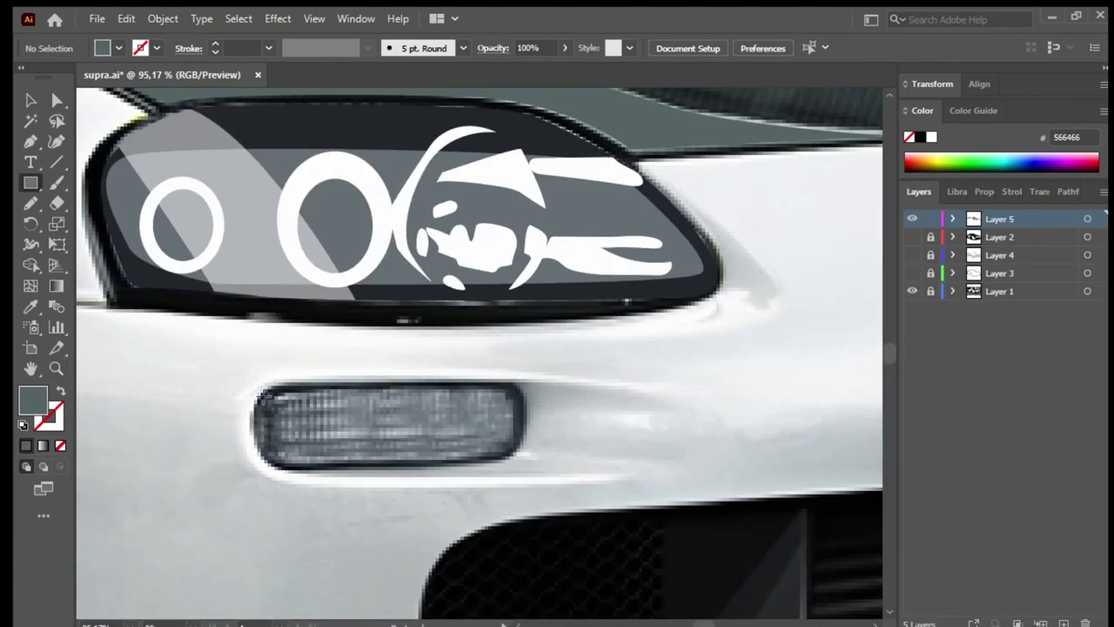
pyautogui.click(24, 445)
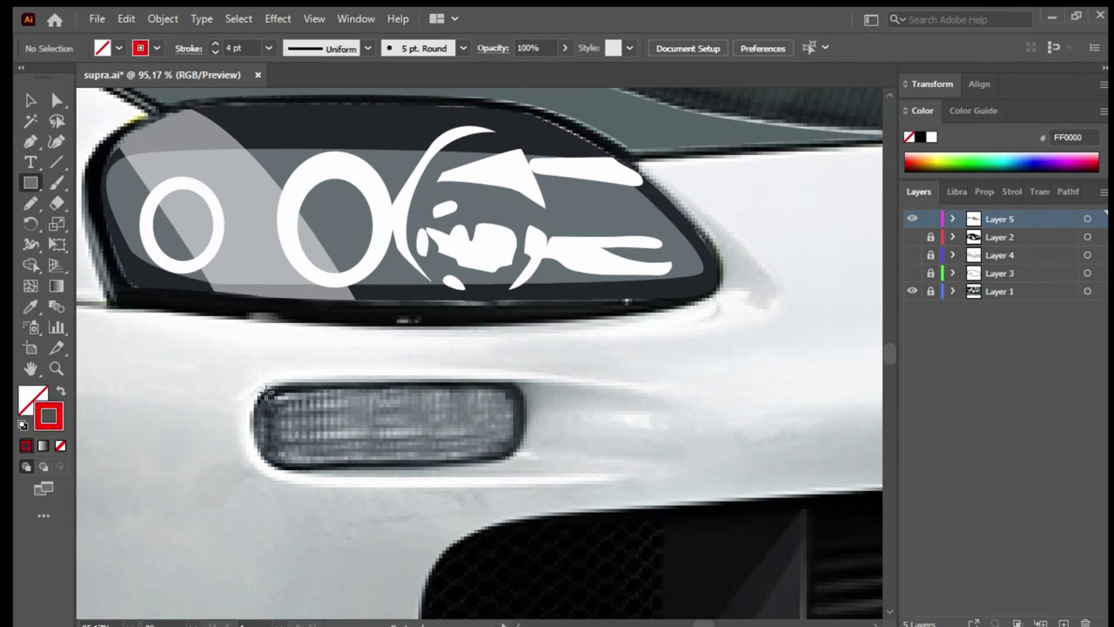
pyautogui.moveTo(261, 388); pyautogui.dragTo(517, 463)
pyautogui.moveTo(503, 403); pyautogui.dragTo(477, 405)
pyautogui.press('e')
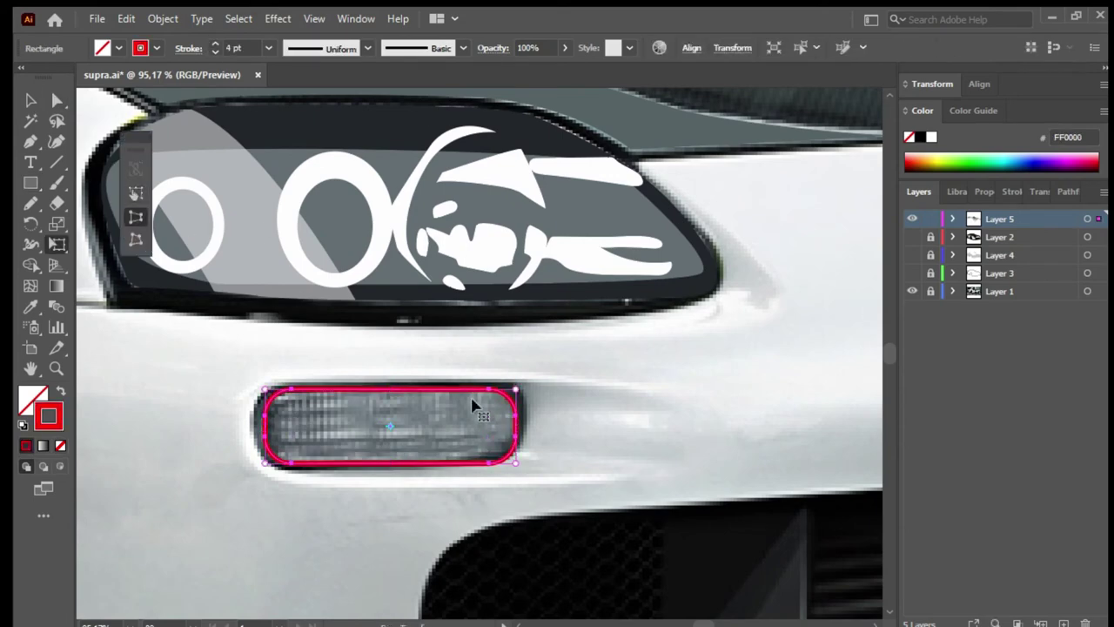
pyautogui.moveTo(516, 463); pyautogui.dragTo(515, 454)
# Step: Give the turn-signal shape a flat grey fill without the red stroke
pyautogui.press('v')
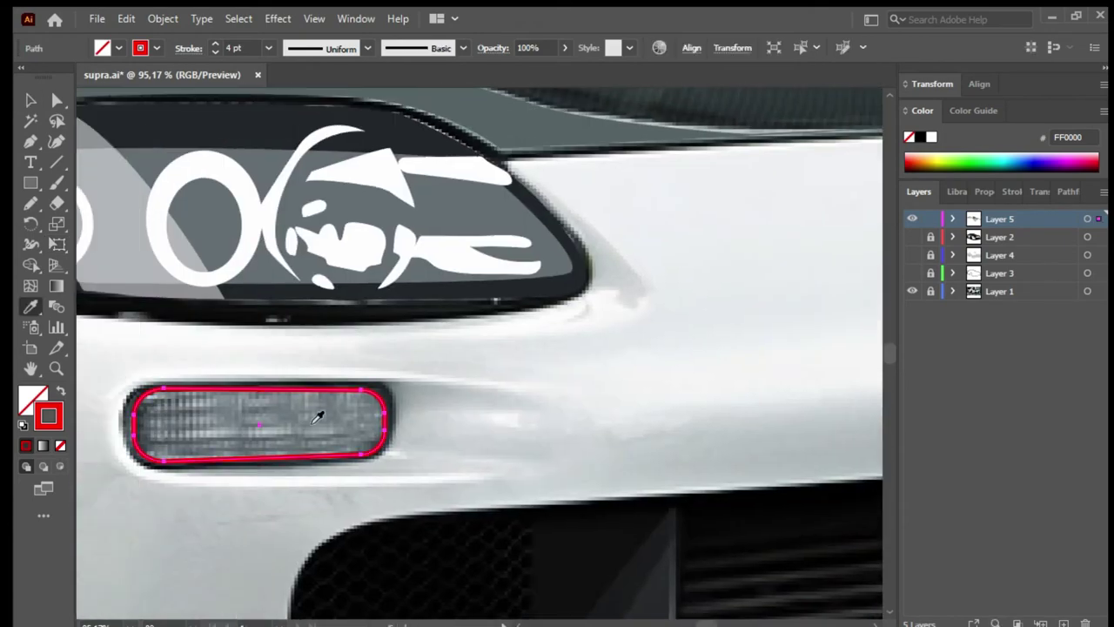
pyautogui.click(318, 410)
pyautogui.press('v')
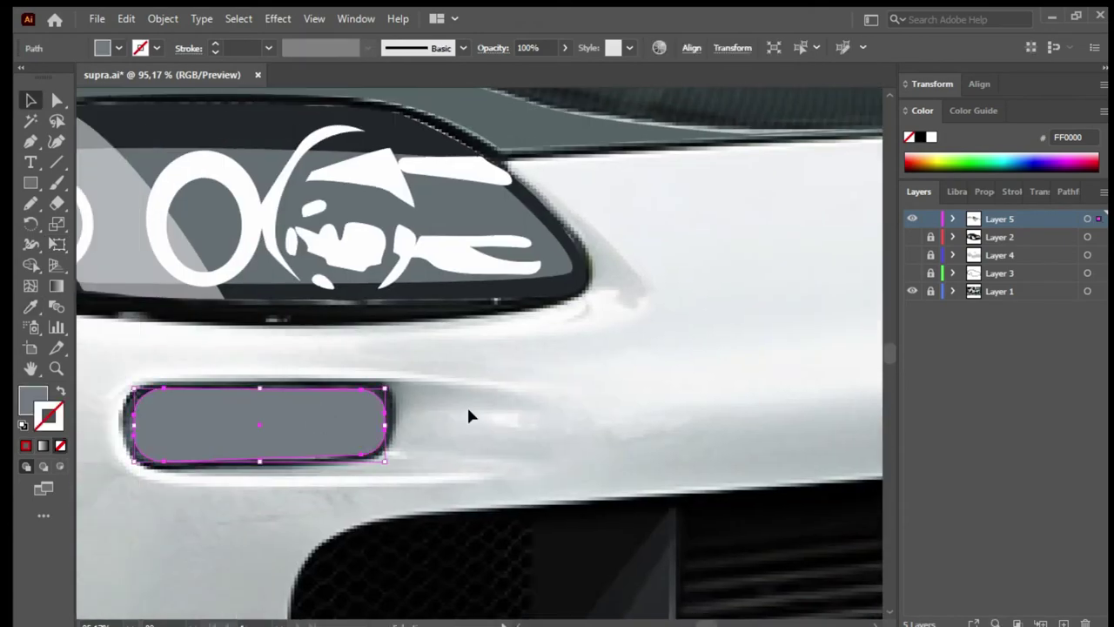
pyautogui.click(469, 416)
pyautogui.hotkey('ctrl', '0')
pyautogui.press('z')
pyautogui.moveTo(462, 433); pyautogui.dragTo(488, 434)
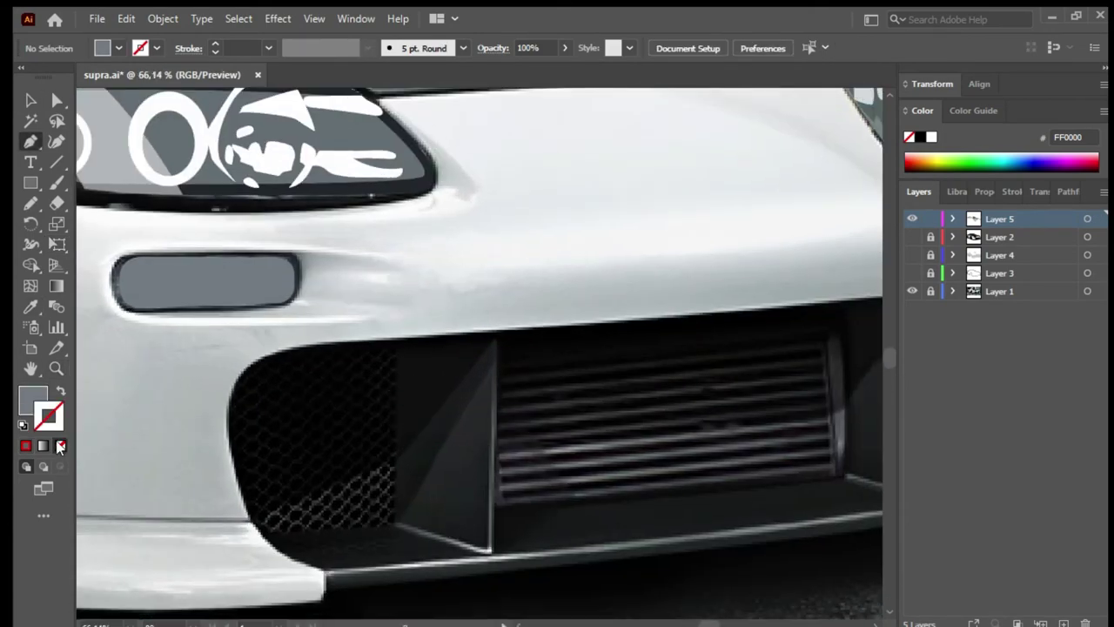
# Step: Close the left fin outline, merge the fin shapes, and delete the stray triangle
pyautogui.hotkey('ctrl', 'z')
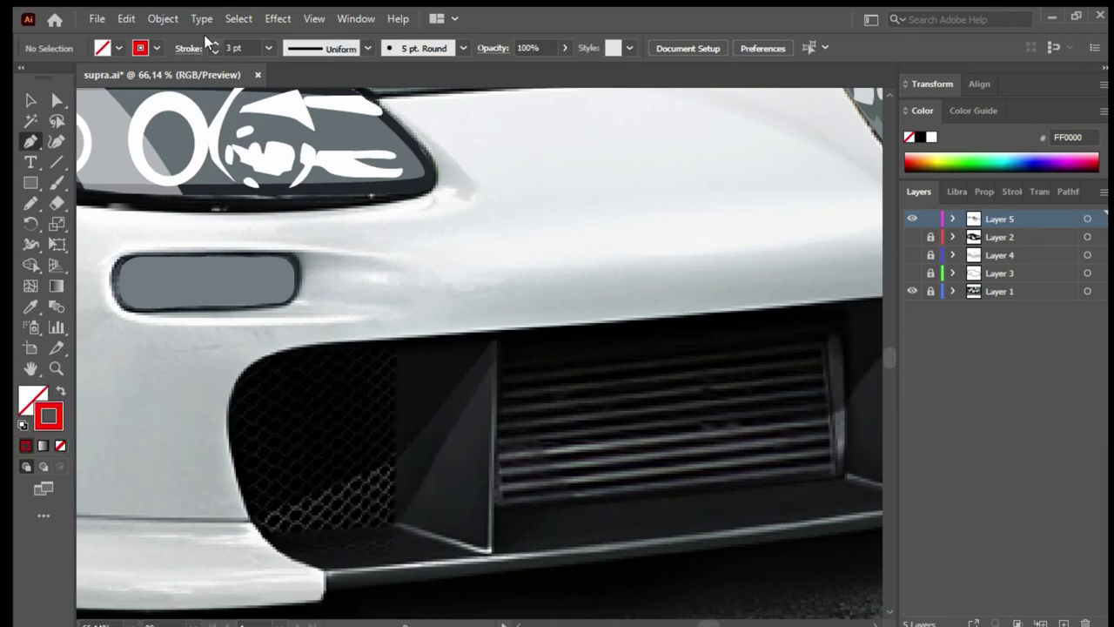
pyautogui.click(492, 551)
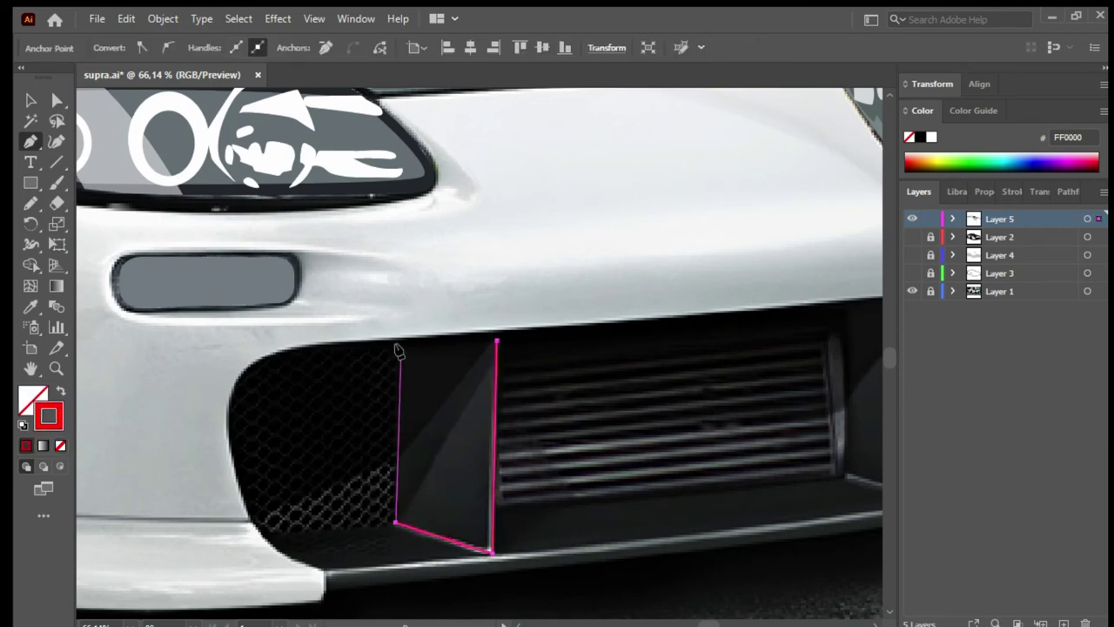
pyautogui.click(494, 341)
pyautogui.hotkey('ctrl', 'a')
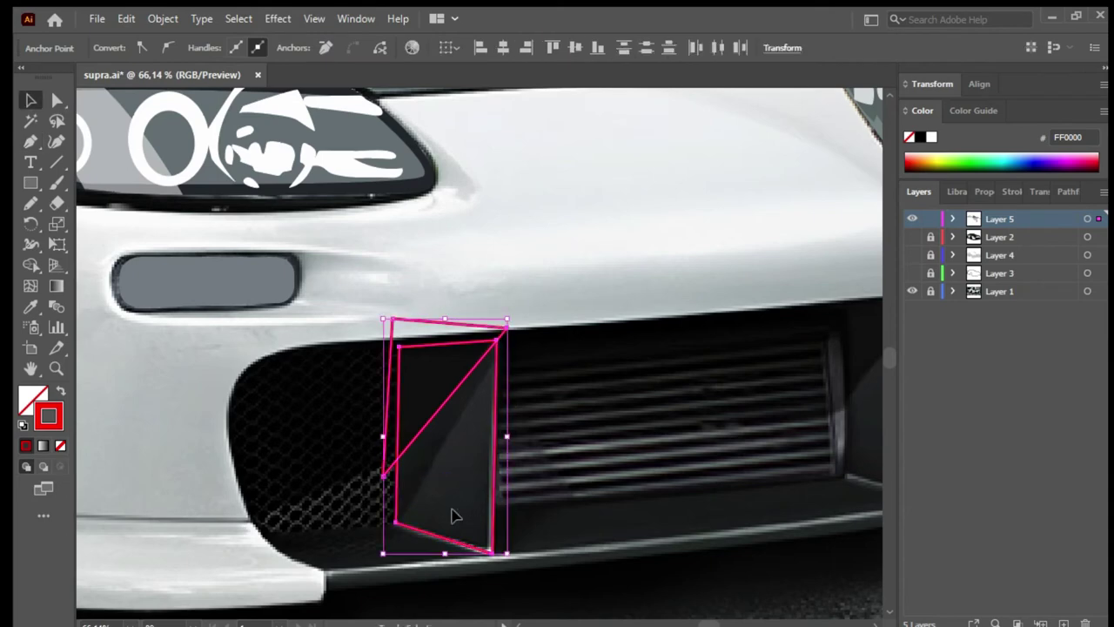
pyautogui.hotkey('shift', 'm')
pyautogui.press('a')
pyautogui.moveTo(383, 477); pyautogui.dragTo(385, 537)
pyautogui.moveTo(392, 320); pyautogui.dragTo(375, 319)
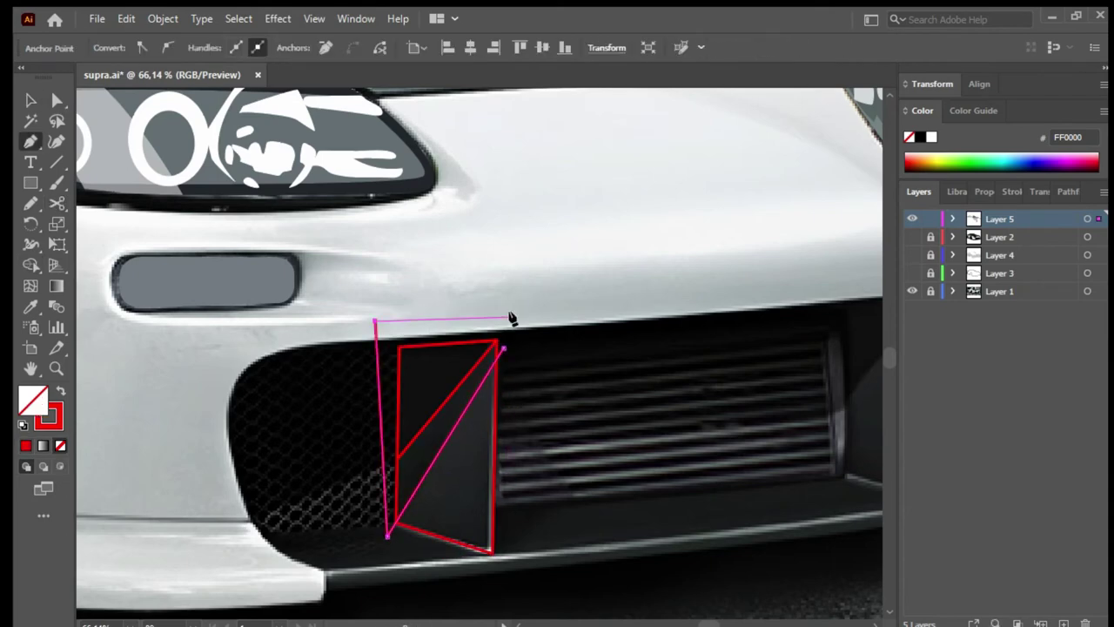
pyautogui.moveTo(506, 328); pyautogui.dragTo(513, 317)
pyautogui.press('v')
pyautogui.press('Delete')
# Step: Alt-drag a copy of the left fin outline onto the right fin and fit it
pyautogui.scroll(-2, 453, 348)
pyautogui.hscroll(5, 392, 396)
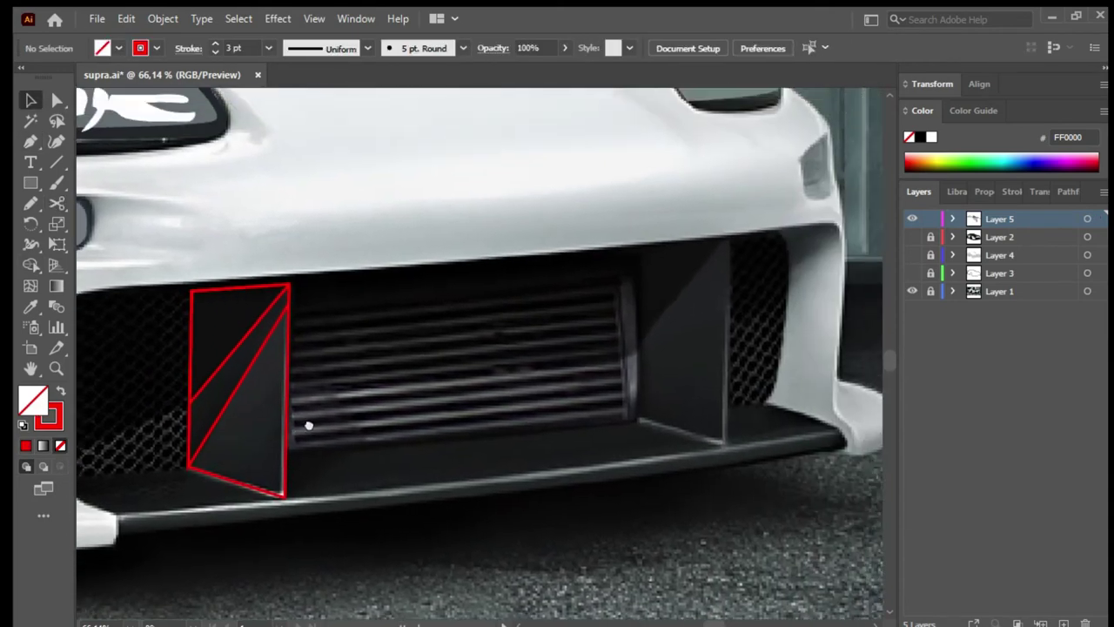
pyautogui.click(281, 438)
pyautogui.keyDown('alt'); pyautogui.moveTo(281, 438); pyautogui.dragTo(728, 396); pyautogui.keyUp('alt')
pyautogui.moveTo(734, 457); pyautogui.dragTo(727, 446)
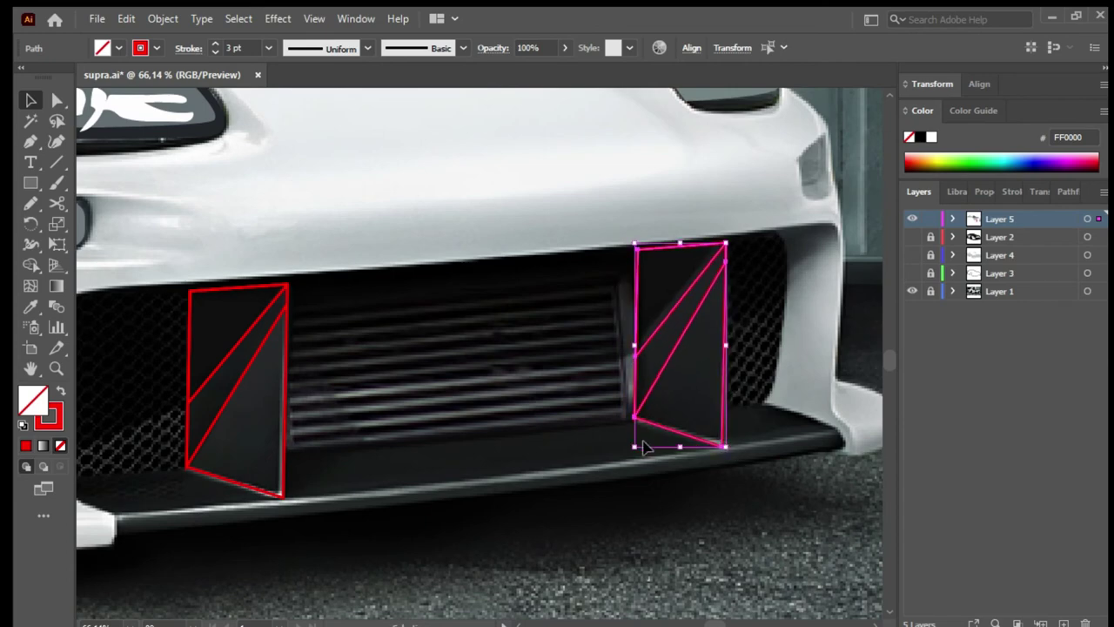
pyautogui.press('e')
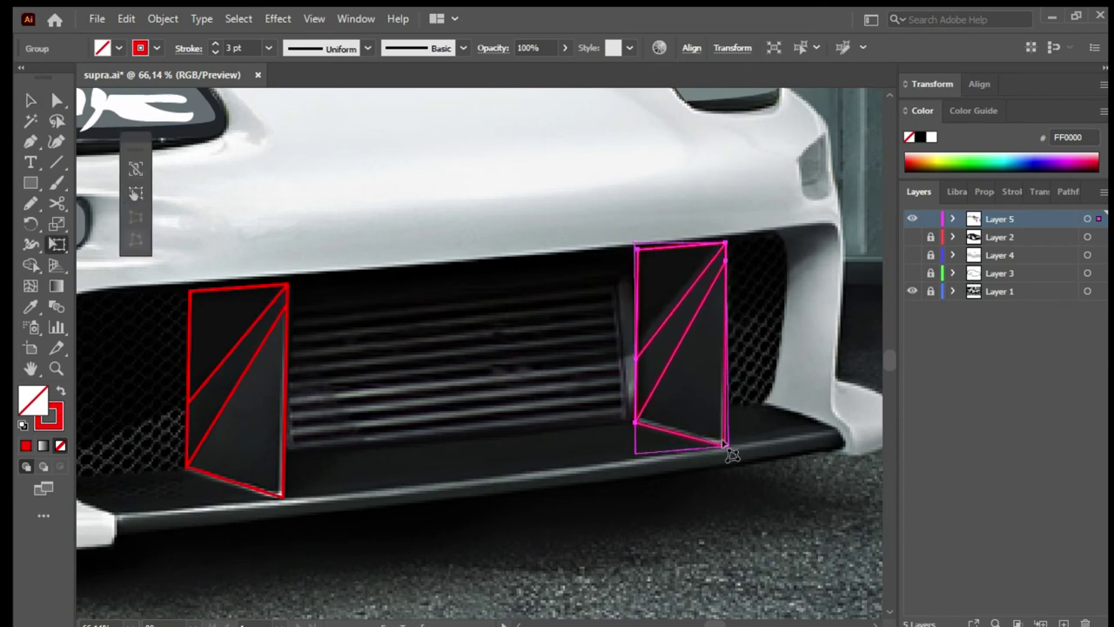
pyautogui.hotkey('ctrl', 'shift', 'a')
# Step: Pen-trace the bottom splitter lip outline in red
pyautogui.hscroll(-3, 542, 368)
pyautogui.press('p')
pyautogui.hscroll(2, 632, 405)
pyautogui.hscroll(3, 632, 405)
pyautogui.click(677, 391)
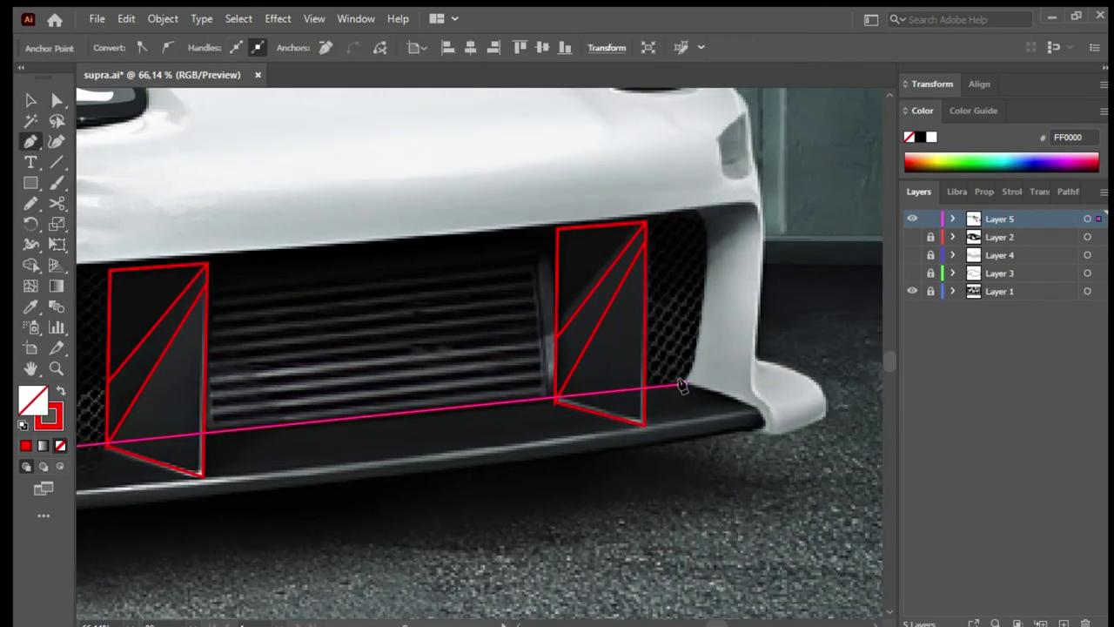
pyautogui.click(754, 416)
pyautogui.scroll(-2, 705, 387)
pyautogui.hscroll(-3, 705, 388)
pyautogui.moveTo(701, 387); pyautogui.dragTo(678, 390)
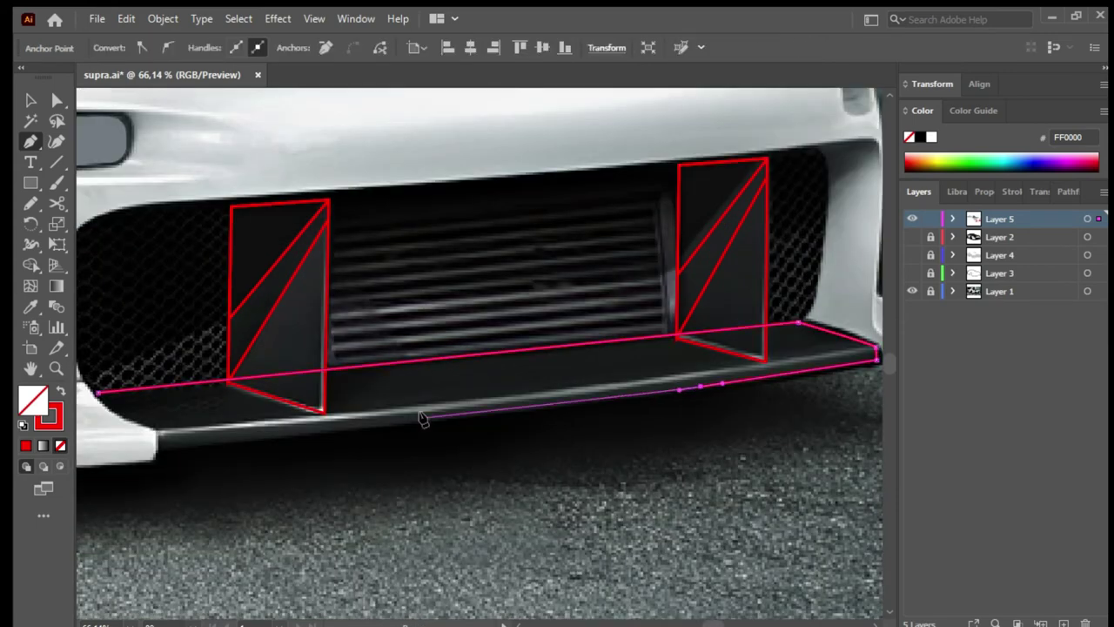
pyautogui.click(158, 443)
pyautogui.hscroll(-3, 154, 427)
pyautogui.press('v')
pyautogui.hotkey('ctrl', 'shift', 'a')
# Step: Trace the curved front edge strip along the splitter lip
pyautogui.hscroll(3, 372, 470)
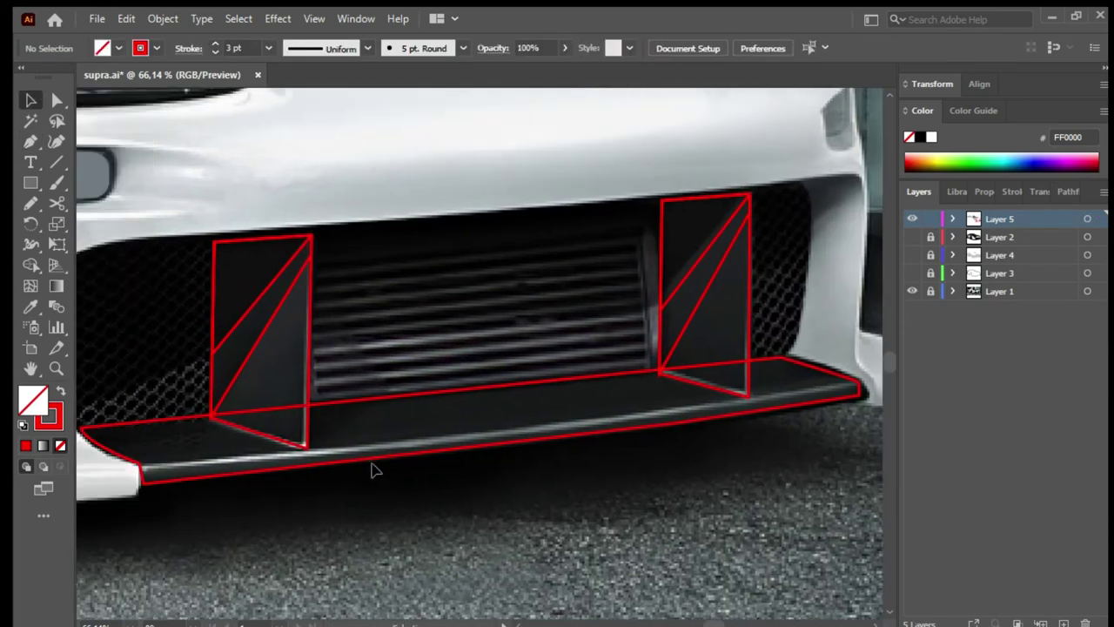
pyautogui.click(139, 467)
pyautogui.moveTo(567, 422); pyautogui.dragTo(607, 417)
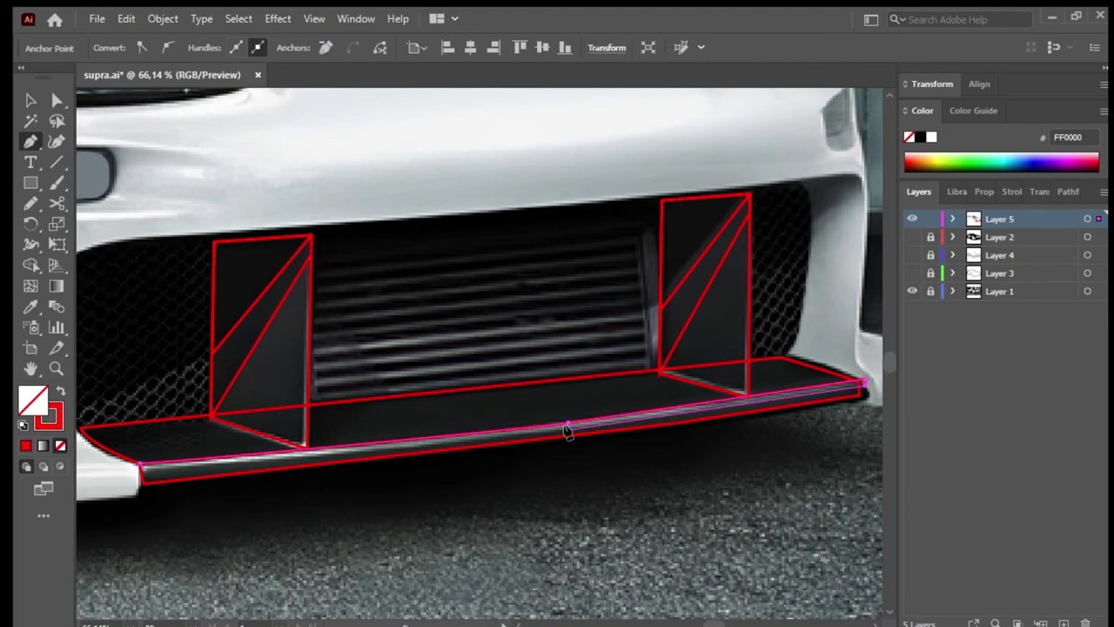
pyautogui.press('v')
pyautogui.scroll(1, 763, 439)
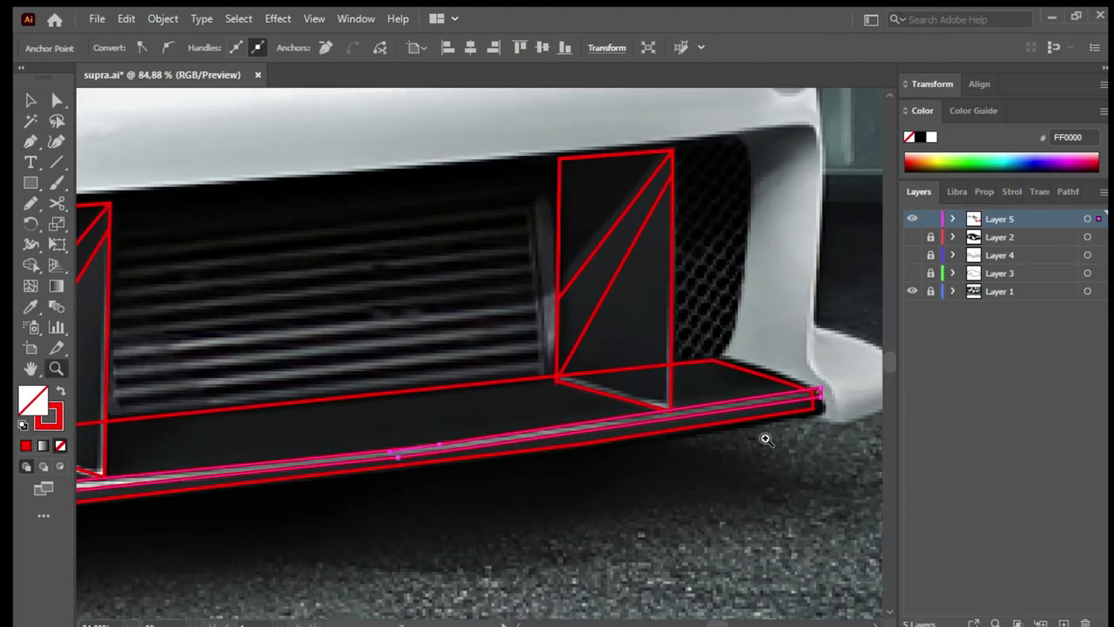
pyautogui.hotkey('ctrl', 'shift', 'a')
pyautogui.hscroll(-3, 430, 436)
# Step: Trace the side faces of the left and right fins
pyautogui.press('p')
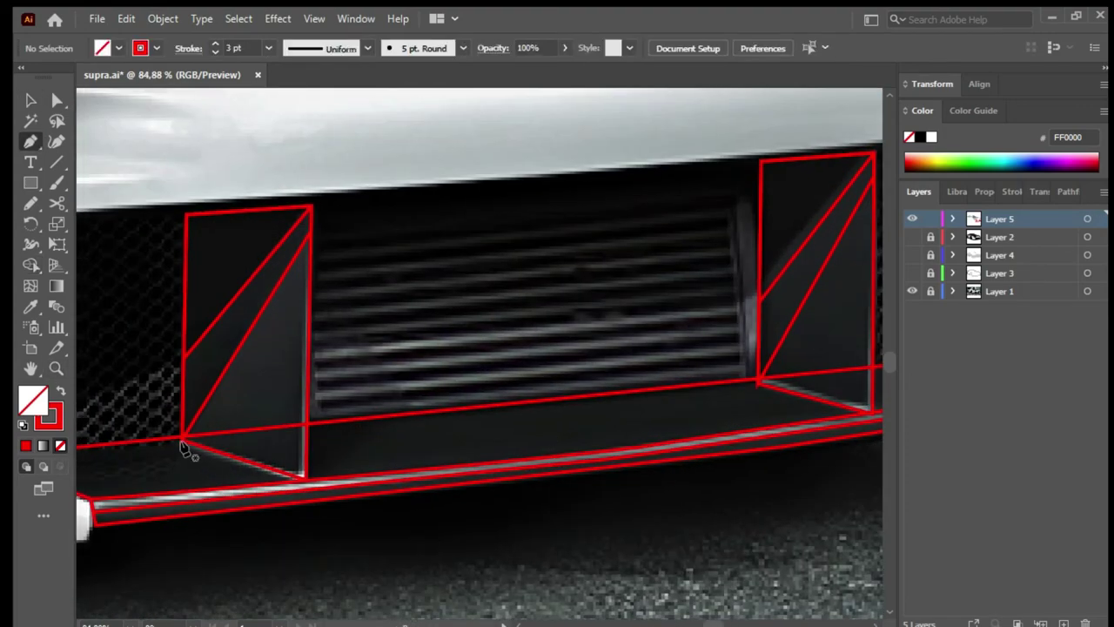
pyautogui.click(183, 443)
pyautogui.click(302, 484)
pyautogui.click(310, 259)
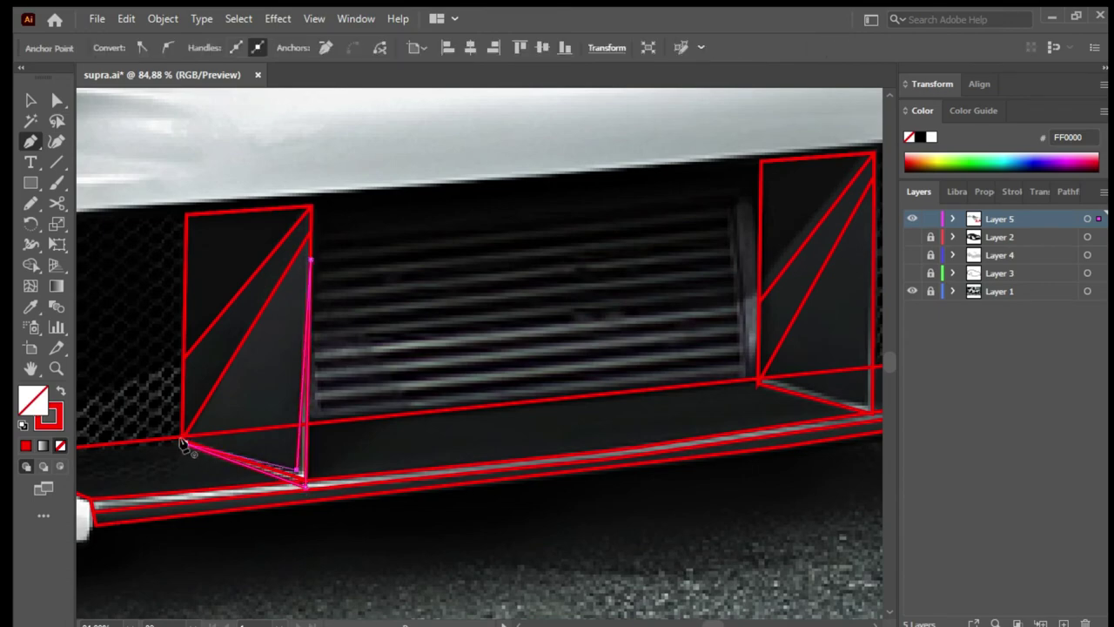
pyautogui.moveTo(183, 443); pyautogui.dragTo(470, 387)
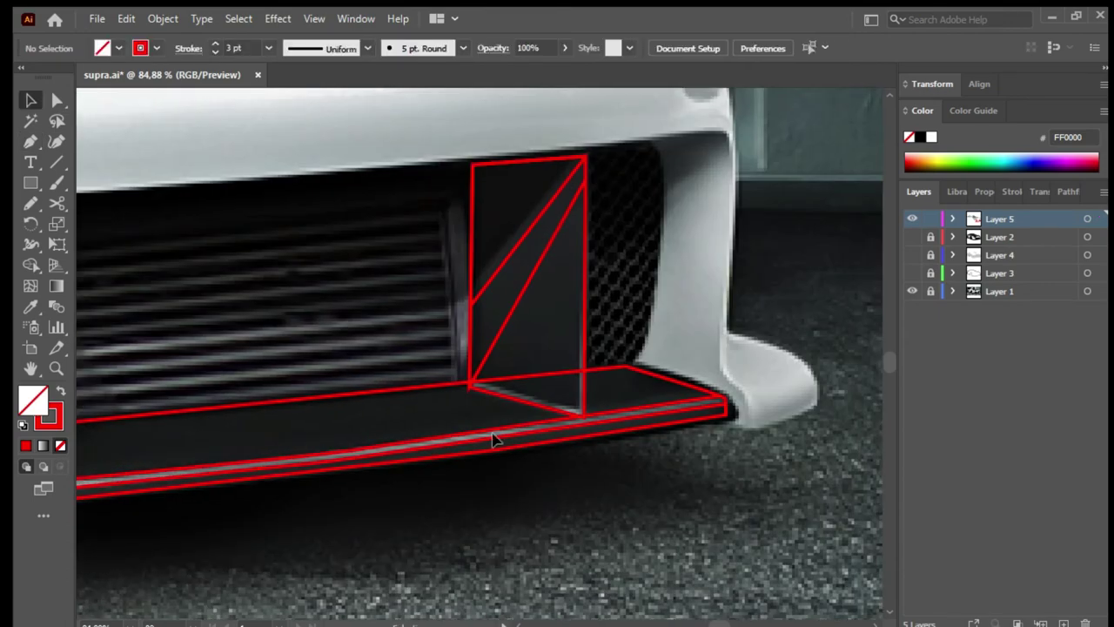
pyautogui.click(467, 389)
pyautogui.press('v')
pyautogui.hscroll(3, 684, 406)
pyautogui.scroll(2, 410, 448)
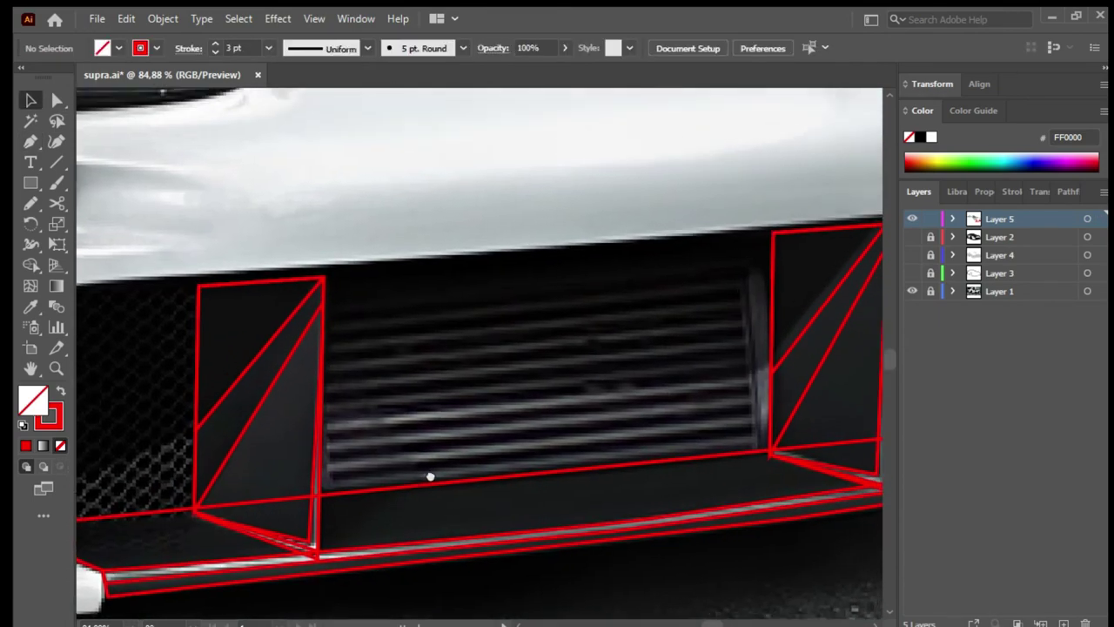
pyautogui.hscroll(2, 430, 476)
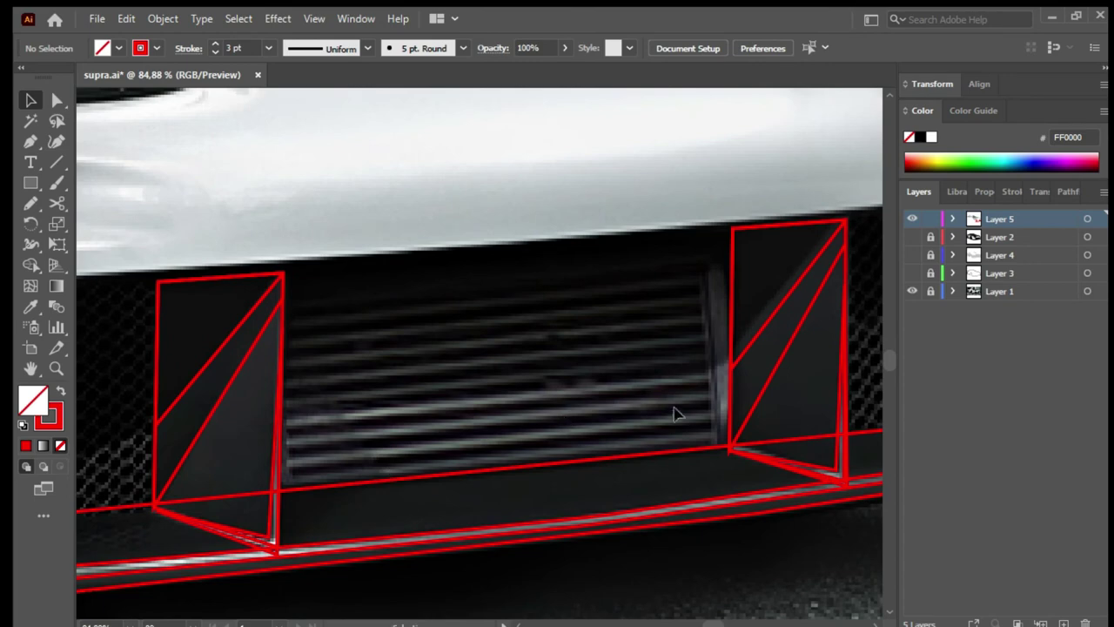
# Step: Draw a grille slat line, repeat copies with Ctrl+D, and group the slats
pyautogui.click(258, 297)
pyautogui.press('v')
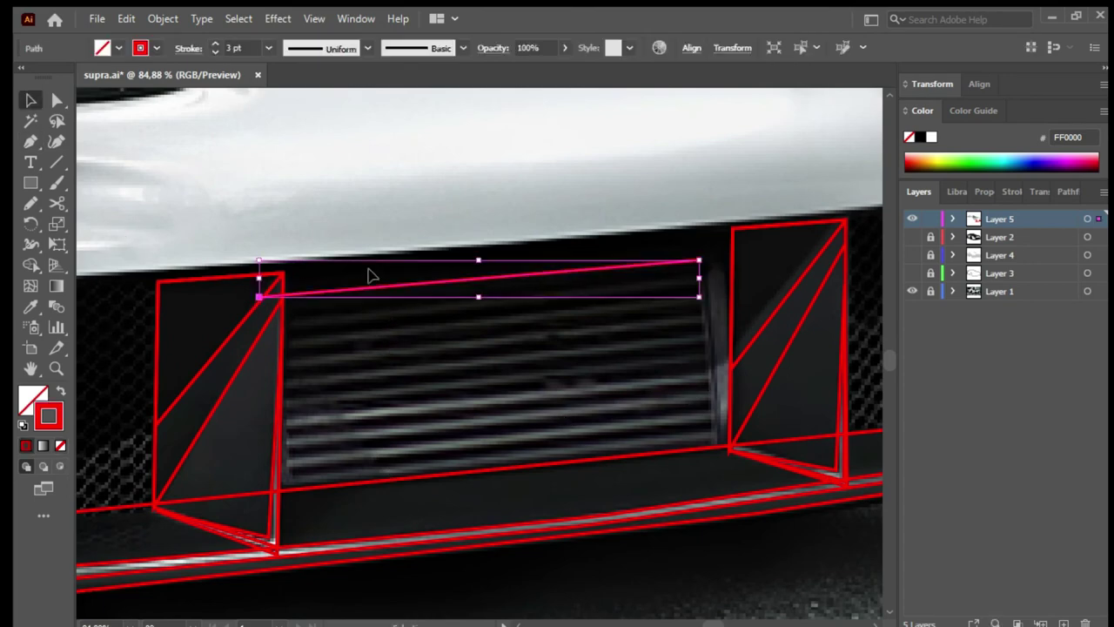
pyautogui.moveTo(421, 280)
pyautogui.mouseDown()
pyautogui.moveTo(418, 325)
pyautogui.moveTo(423, 303)
pyautogui.mouseUp()
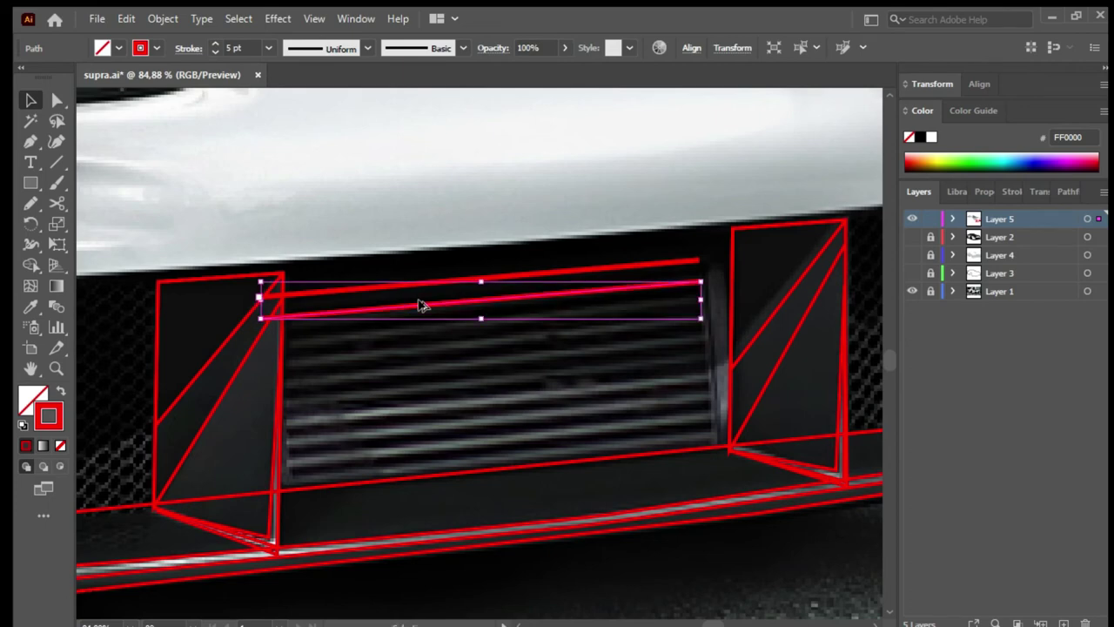
pyautogui.hotkey('ctrl', 'd')
pyautogui.hotkey('ctrl', 'd')
pyautogui.hotkey('ctrl', 'd')
pyautogui.hotkey('ctrl', 'd')
pyautogui.hotkey('ctrl', 'd')
pyautogui.hotkey('ctrl', 'd')
pyautogui.click(441, 465)
pyautogui.moveTo(440, 464); pyautogui.dragTo(218, 125)
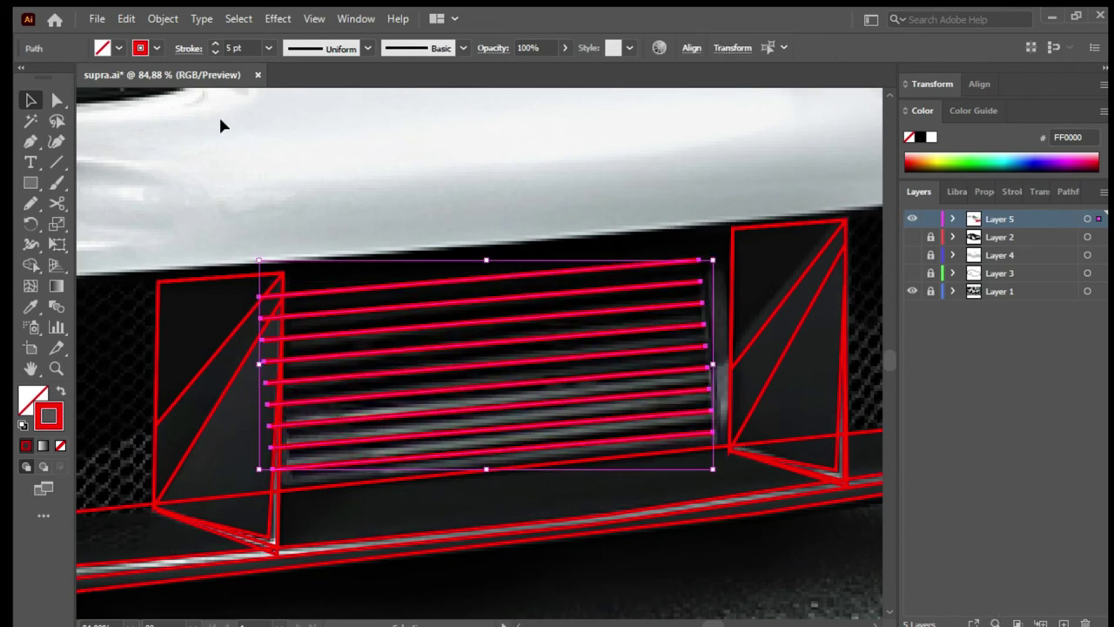
pyautogui.hotkey('ctrl', 'g')
pyautogui.press('Delete')
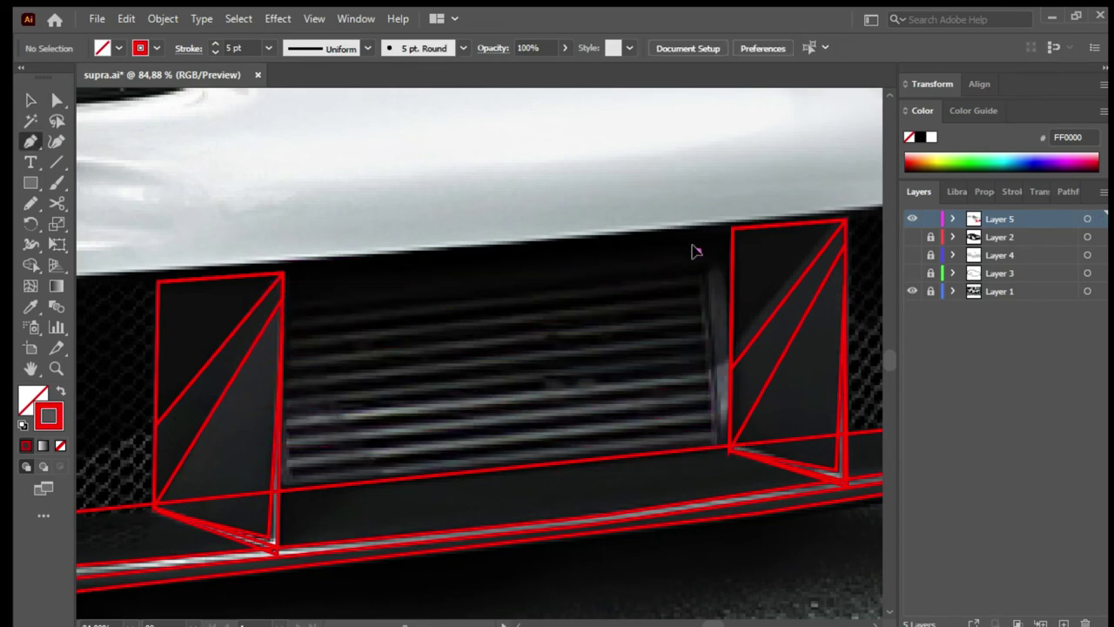
# Step: Trace the grille frame outline and paste the slat group back in place
pyautogui.click(698, 252)
pyautogui.click(716, 440)
pyautogui.click(697, 252)
pyautogui.moveTo(697, 252); pyautogui.dragTo(694, 241)
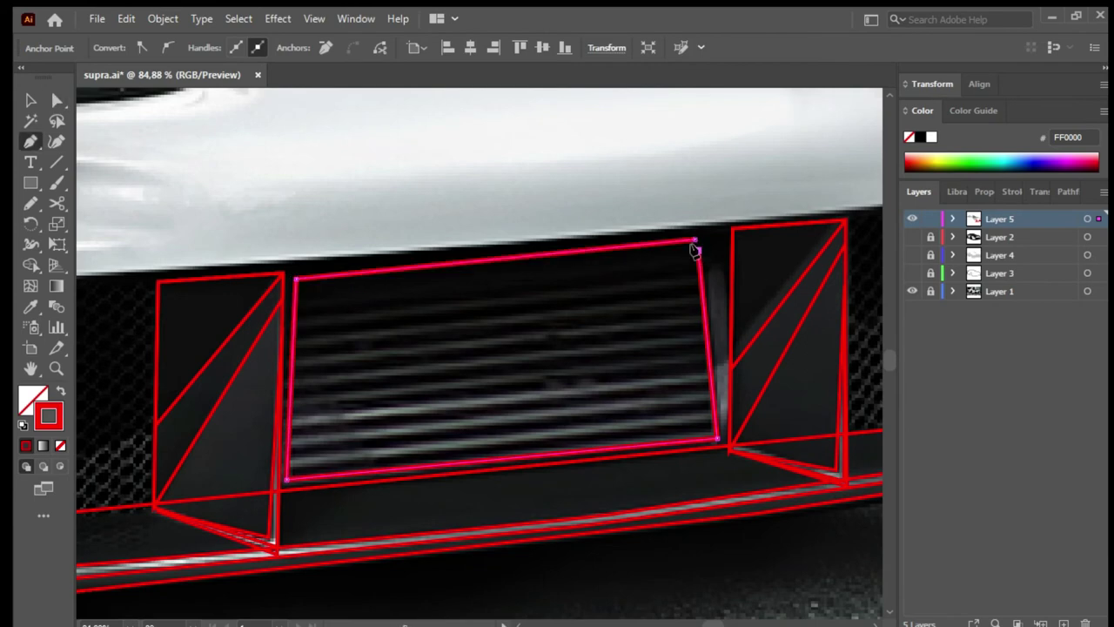
pyautogui.click(694, 252)
pyautogui.press('v')
pyautogui.hotkey('ctrl', 'f')
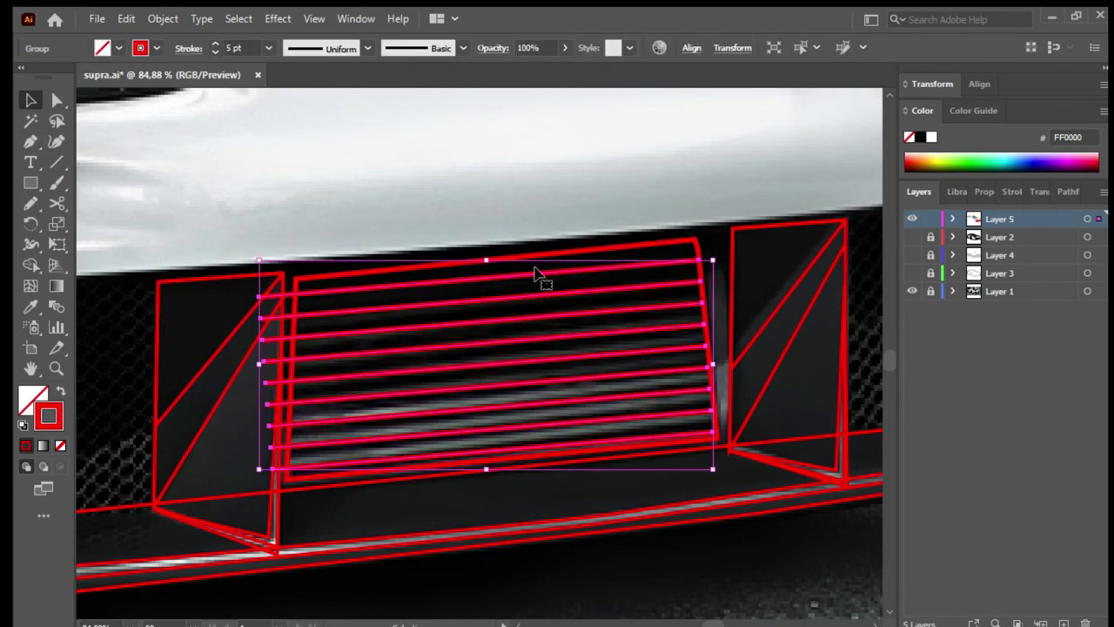
pyautogui.hotkey('ctrl', 'shift', 'a')
# Step: Stretch the grille slat group to reach the frame's right edge
pyautogui.click(685, 242)
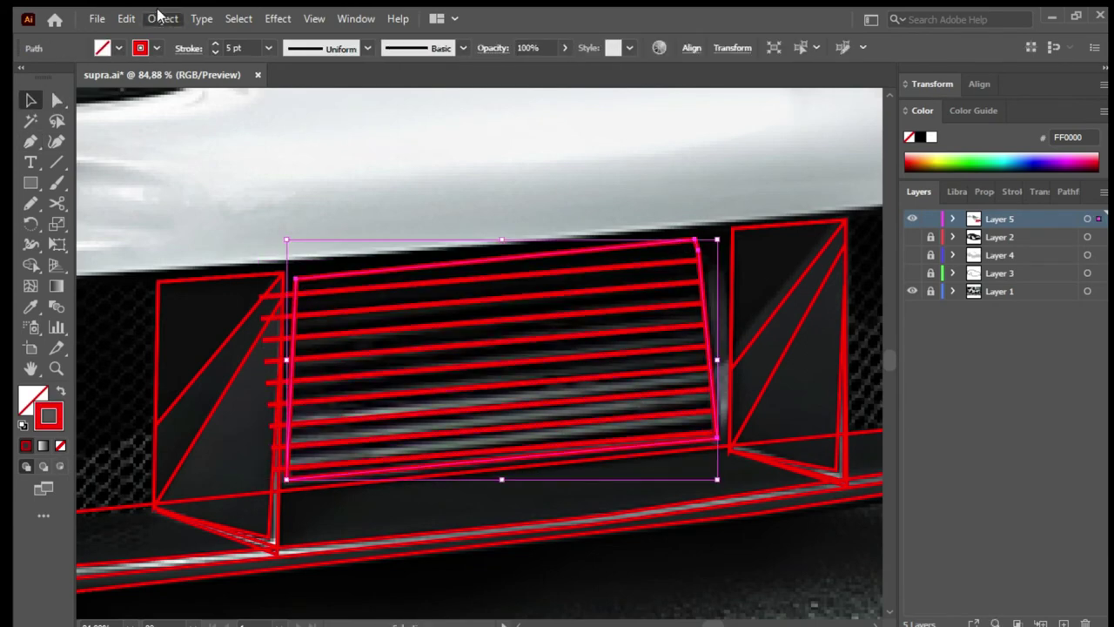
pyautogui.keyDown('shift'); pyautogui.click(621, 323); pyautogui.keyUp('shift')
pyautogui.click(635, 198)
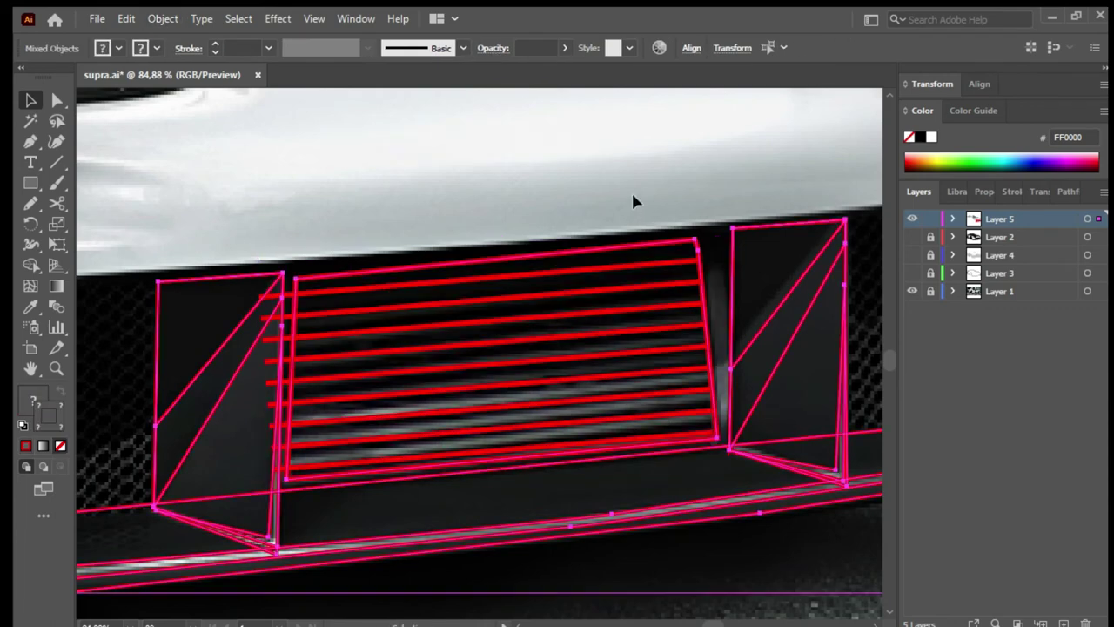
pyautogui.click(657, 263)
pyautogui.moveTo(715, 366); pyautogui.dragTo(723, 366)
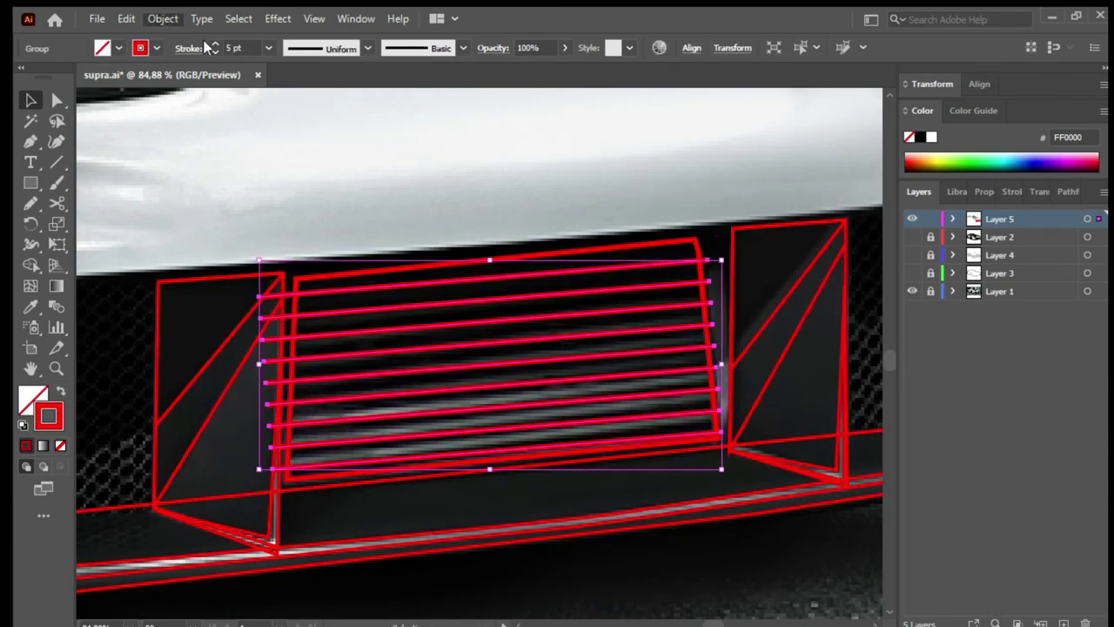
pyautogui.keyDown('shift'); pyautogui.click(661, 238); pyautogui.keyUp('shift')
pyautogui.hotkey('ctrl', 'shift', 'a')
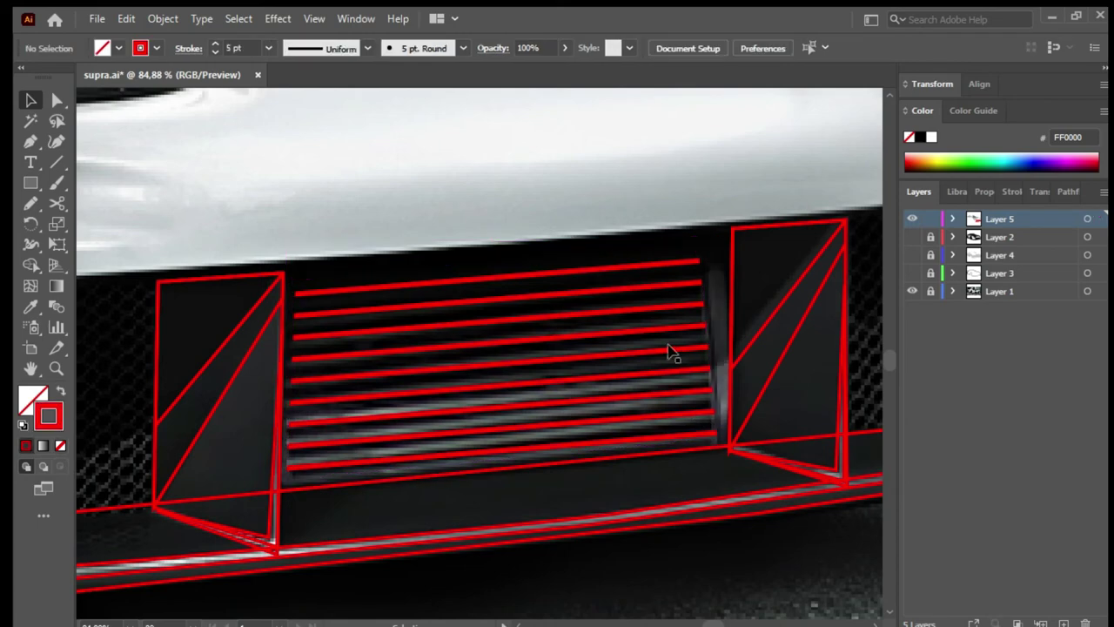
# Step: Trace the curved piece along the grille's right edge
pyautogui.press('p')
pyautogui.click(722, 434)
pyautogui.click(707, 273)
pyautogui.moveTo(697, 289); pyautogui.dragTo(695, 292)
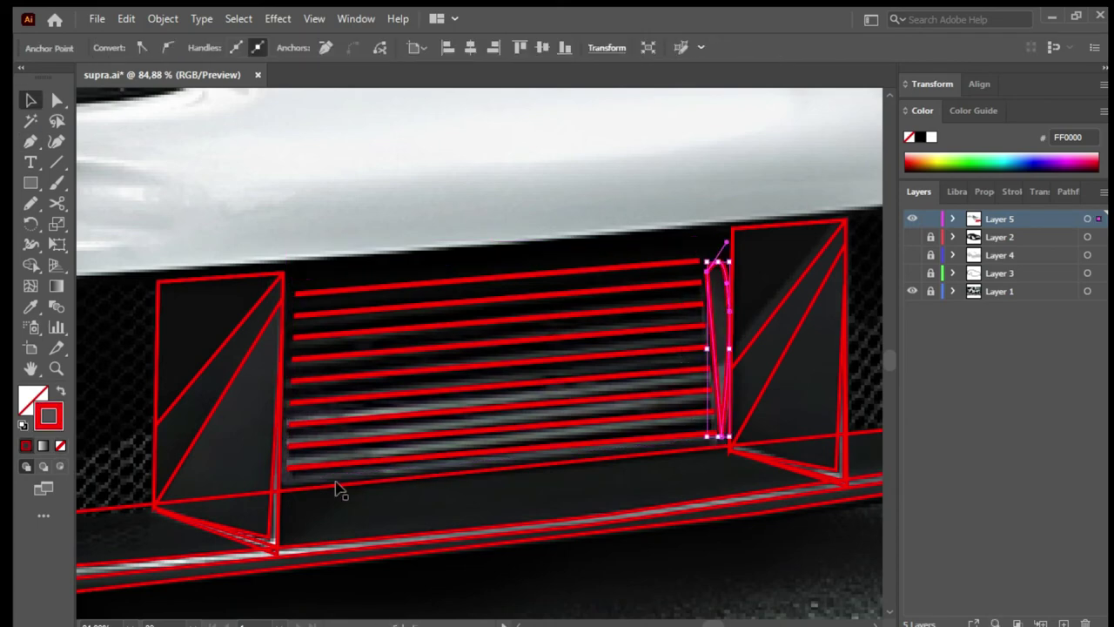
pyautogui.keyDown('ctrl'); pyautogui.click(327, 461); pyautogui.keyUp('ctrl')
pyautogui.click(713, 443)
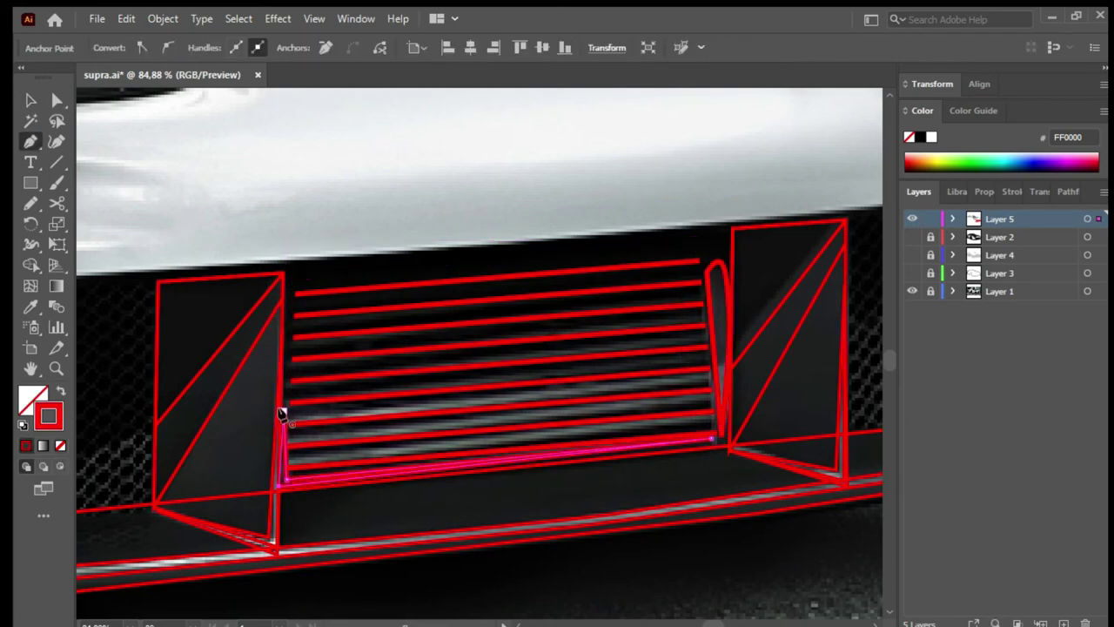
# Step: Trace the outline of the left mesh area of the intake
pyautogui.moveTo(214, 438); pyautogui.dragTo(385, 376)
pyautogui.keyDown('ctrl'); pyautogui.click(307, 379); pyautogui.keyUp('ctrl')
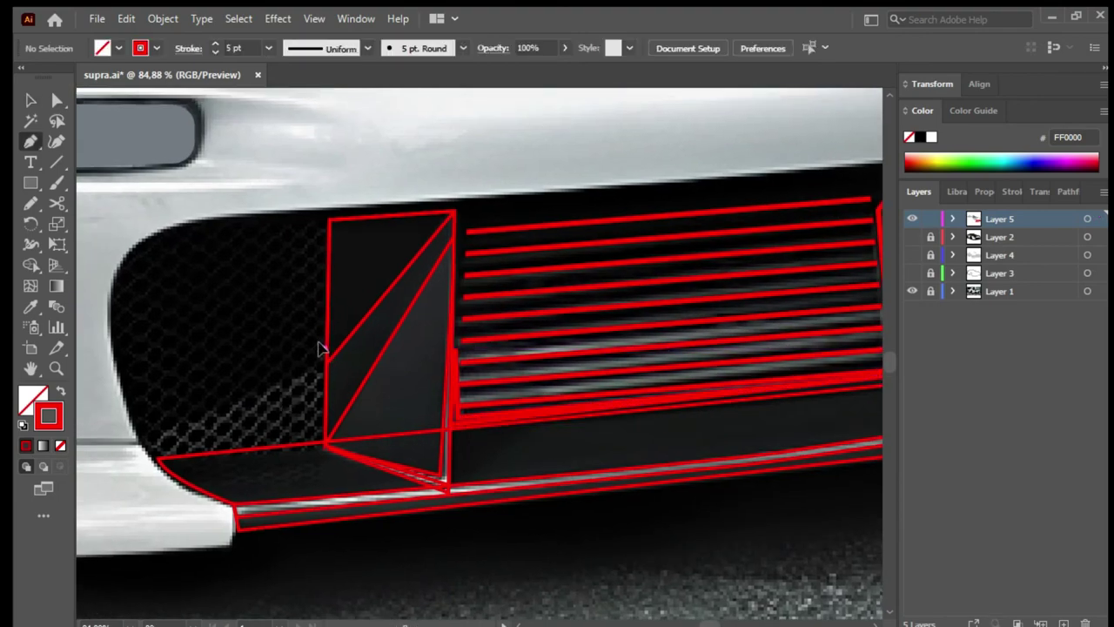
pyautogui.click(324, 350)
pyautogui.moveTo(272, 392); pyautogui.dragTo(253, 402)
pyautogui.click(150, 448)
pyautogui.click(317, 444)
pyautogui.click(324, 350)
# Step: Trace the right mesh area outline of the intake
pyautogui.scroll(-5, 279, 323)
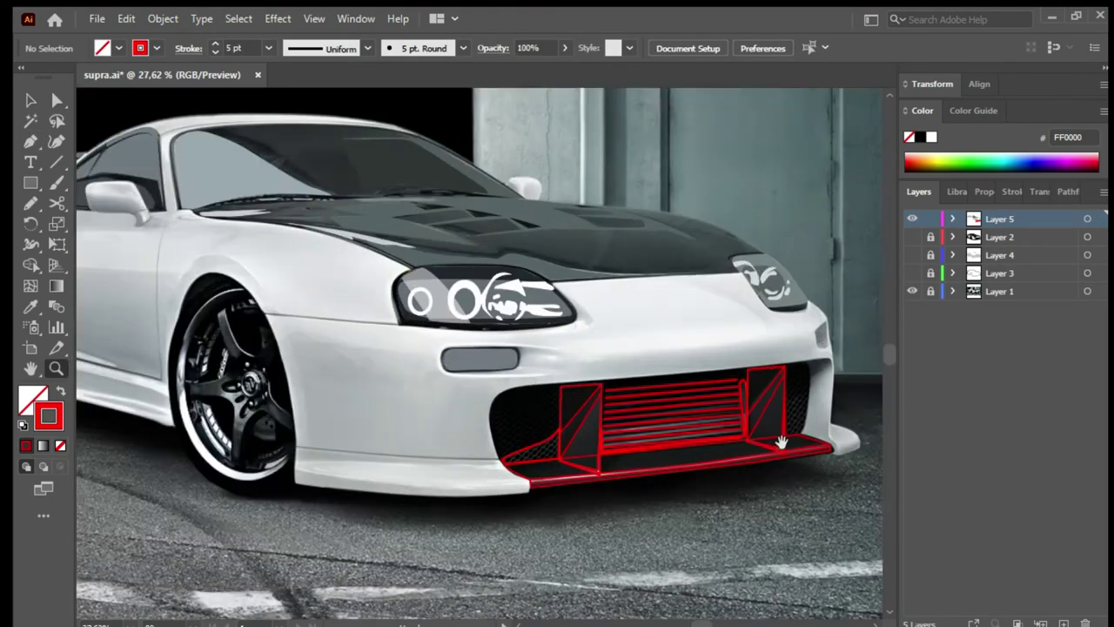
pyautogui.scroll(3, 784, 443)
pyautogui.click(532, 443)
pyautogui.click(570, 420)
pyautogui.click(564, 490)
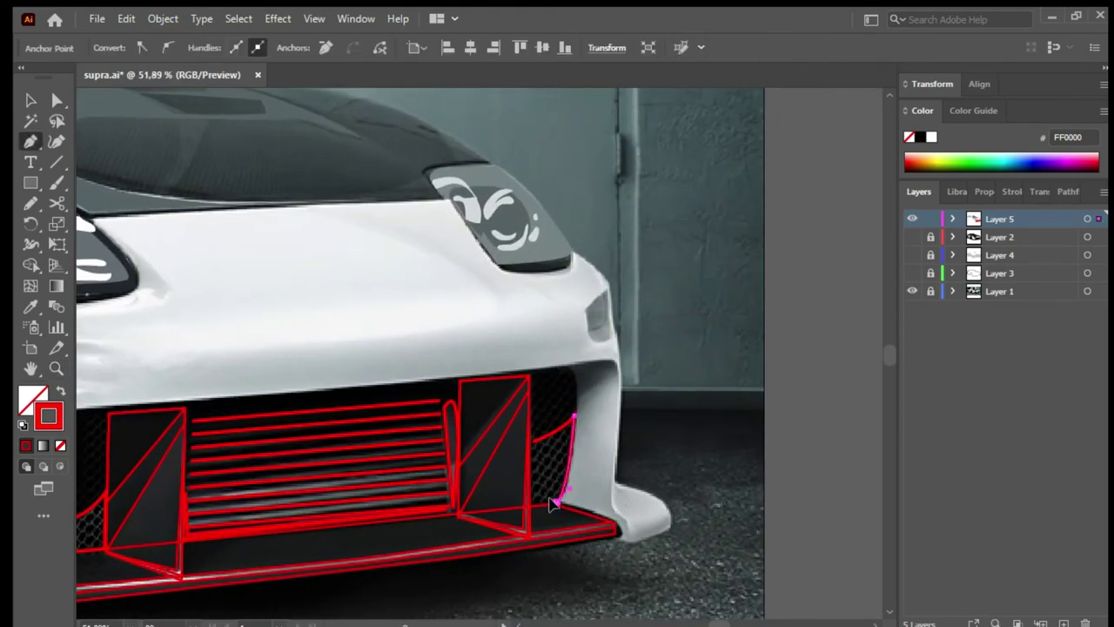
pyautogui.scroll(-1, 532, 442)
pyautogui.hscroll(-3, 533, 442)
# Step: Eyedrop the dark intake colour onto the left grille panel
pyautogui.press('i')
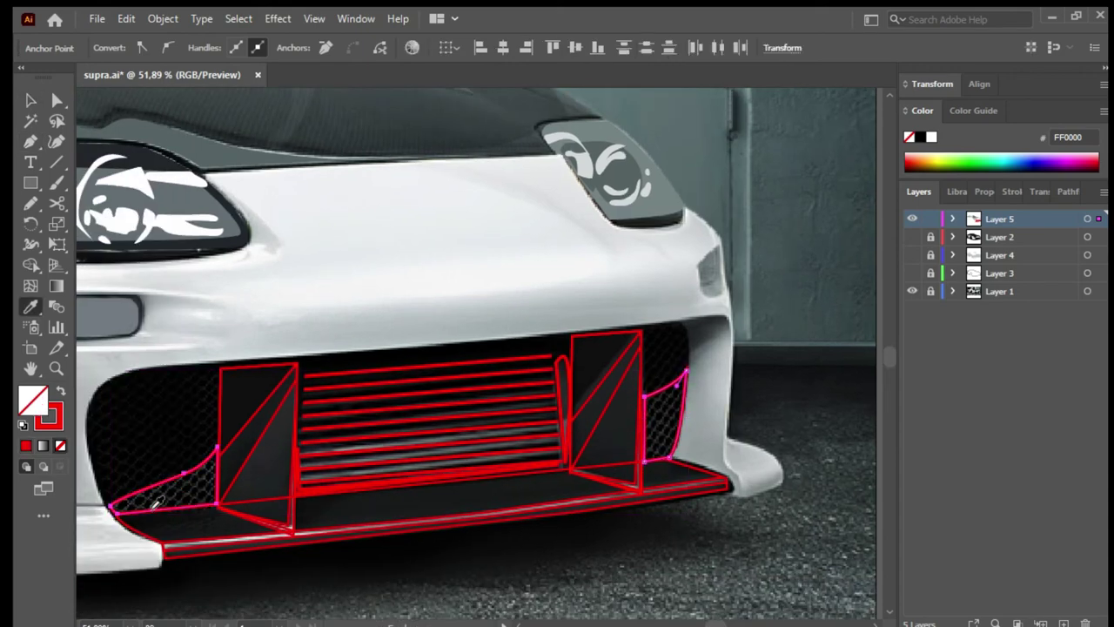
pyautogui.click(166, 403)
pyautogui.keyDown('ctrl'); pyautogui.click(249, 428); pyautogui.keyUp('ctrl')
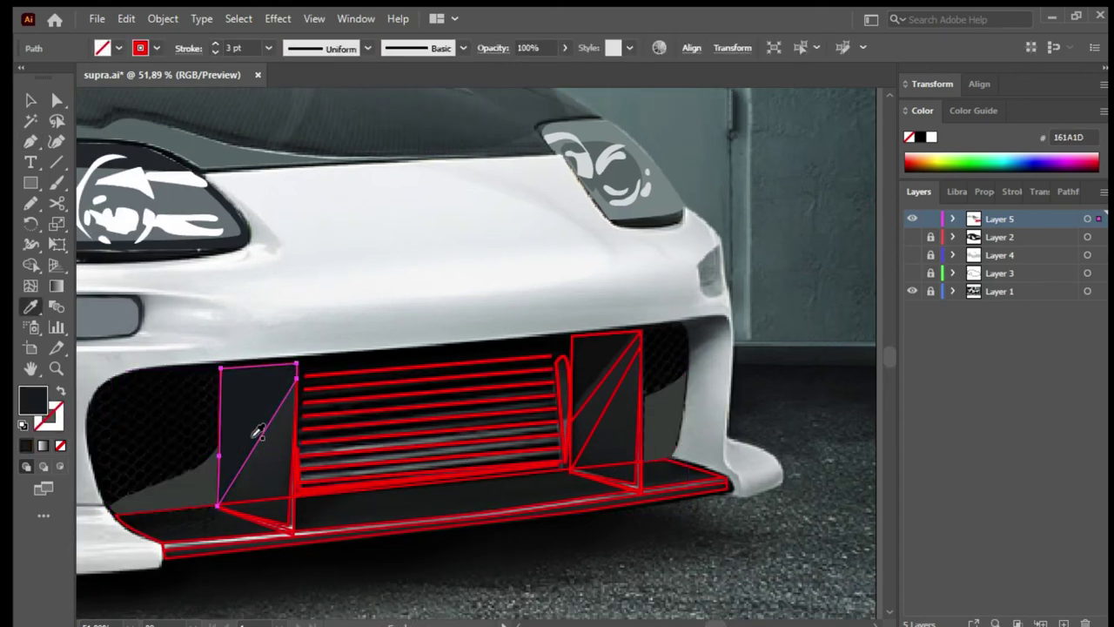
pyautogui.press('v')
pyautogui.click(253, 526)
pyautogui.click(285, 527)
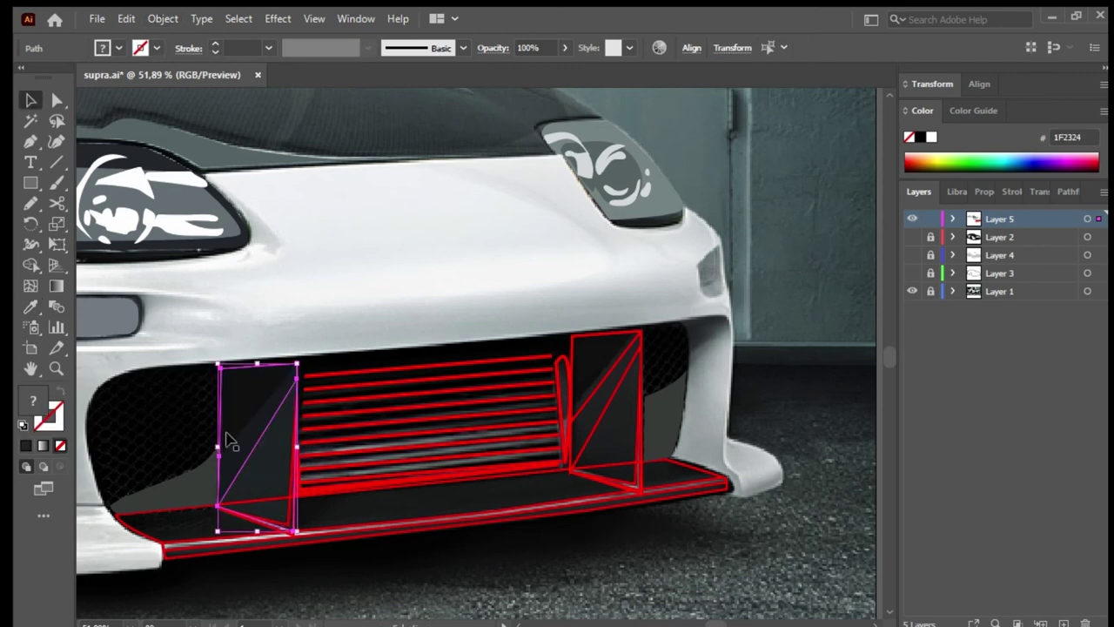
pyautogui.click(603, 383)
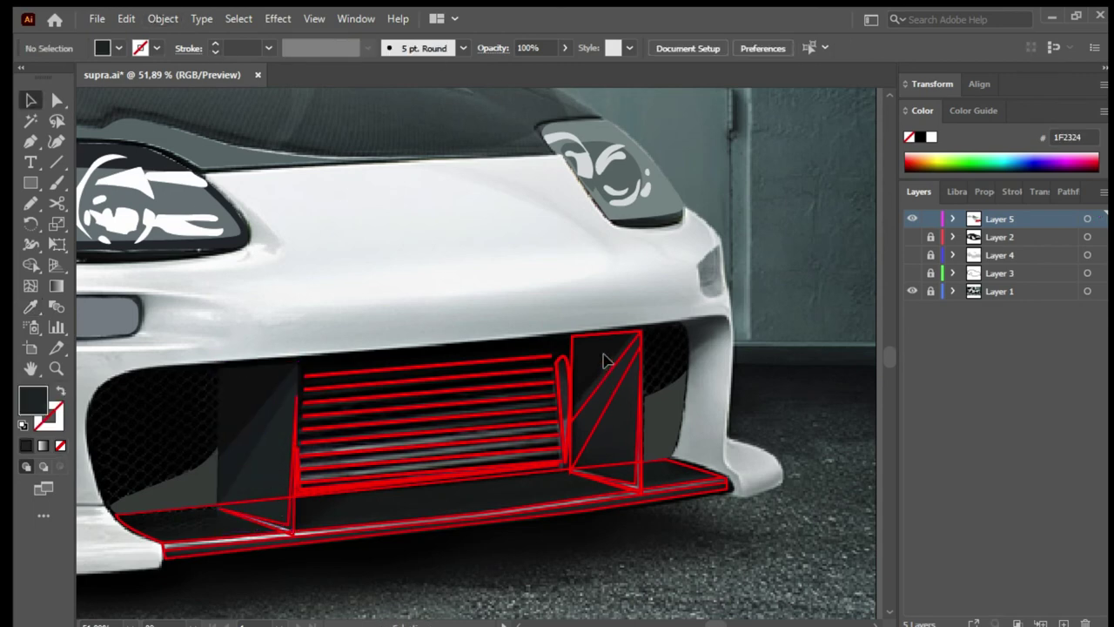
# Step: Give the right panel's tall rectangle the dark grey fill via Eyedropper
pyautogui.click(612, 369)
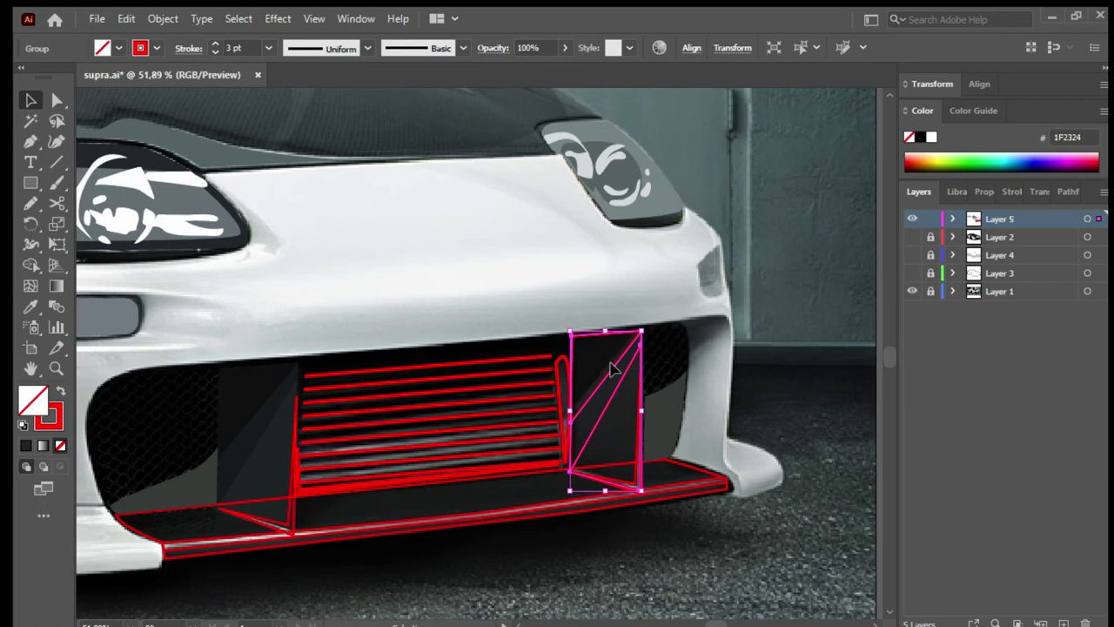
pyautogui.click(608, 369)
pyautogui.click(612, 361)
pyautogui.click(139, 318)
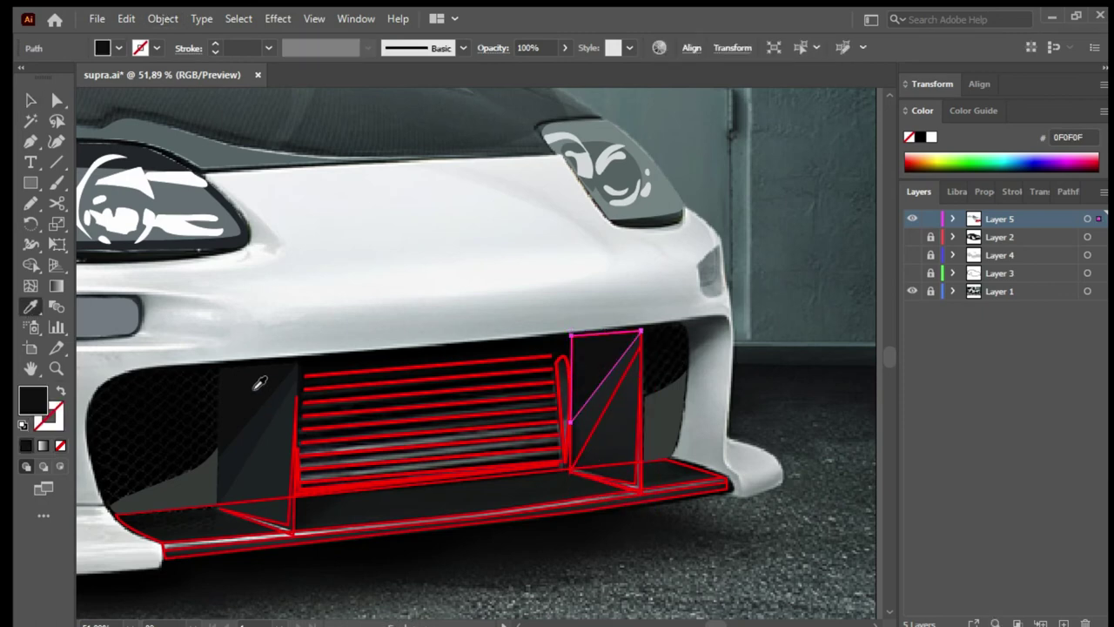
pyautogui.click(610, 391)
pyautogui.press('i')
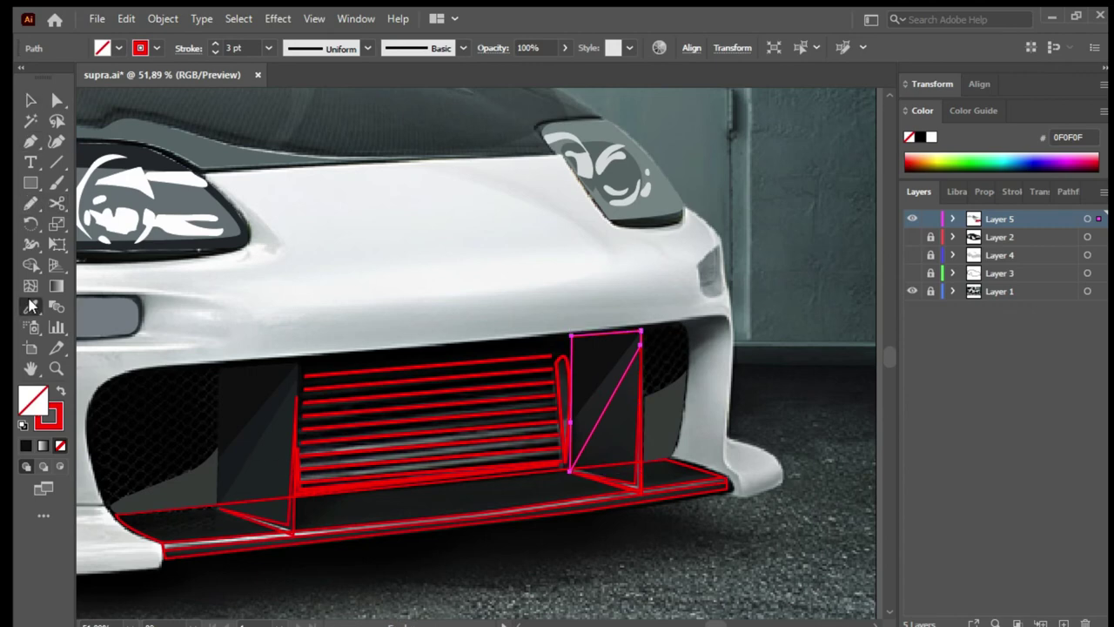
pyautogui.click(249, 436)
pyautogui.press('v')
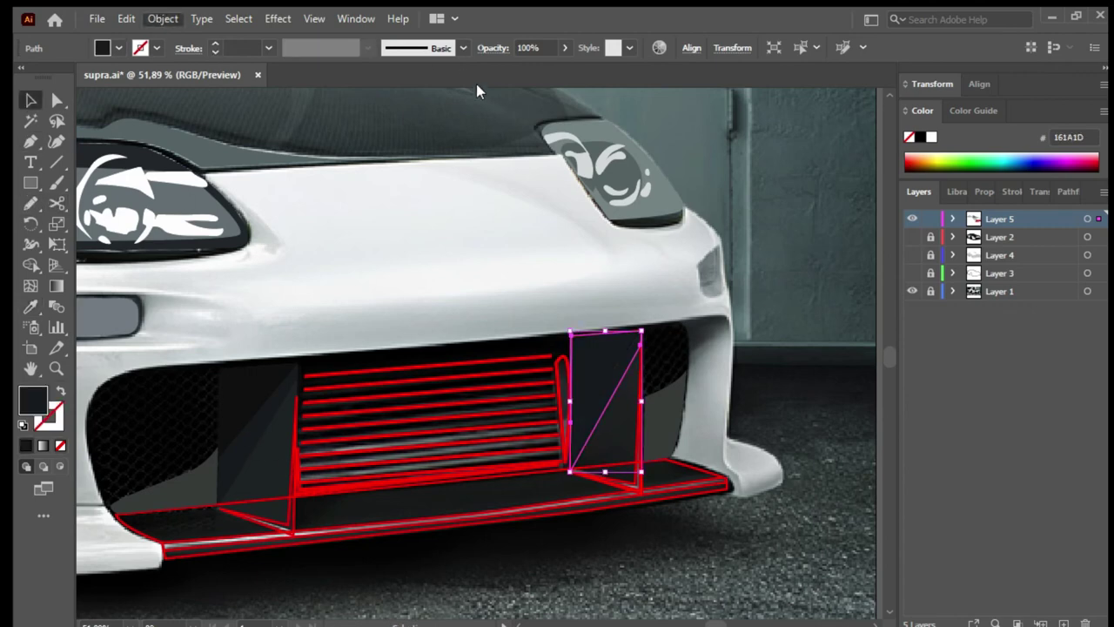
# Step: Fill the tall red-outlined right panel piece with dark grey (1F2324)
pyautogui.click(641, 475)
pyautogui.click(633, 482)
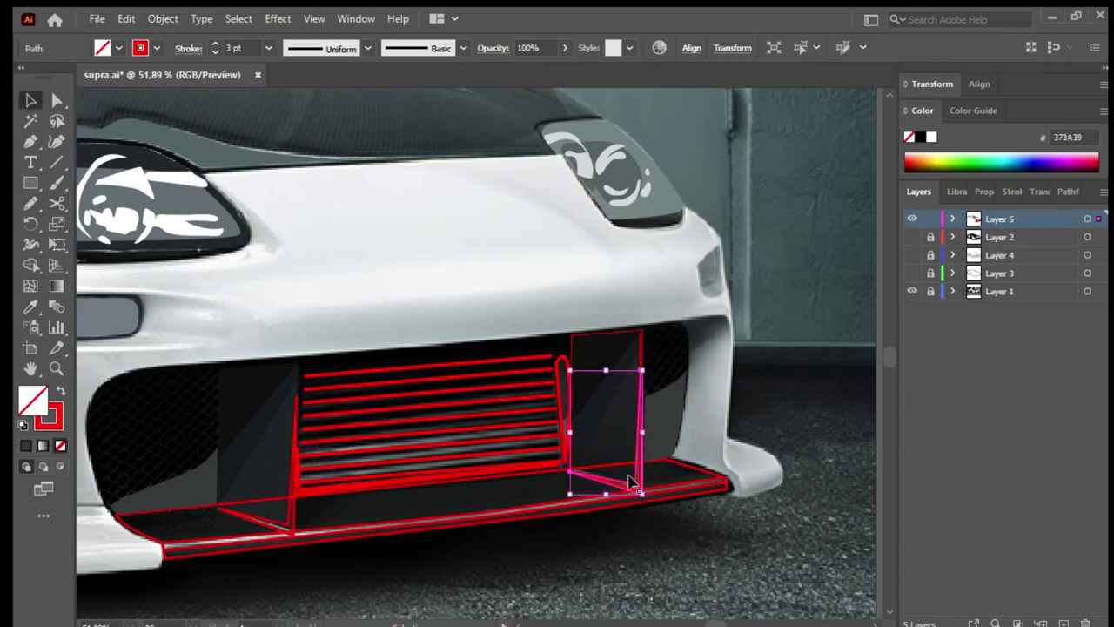
pyautogui.click(635, 360)
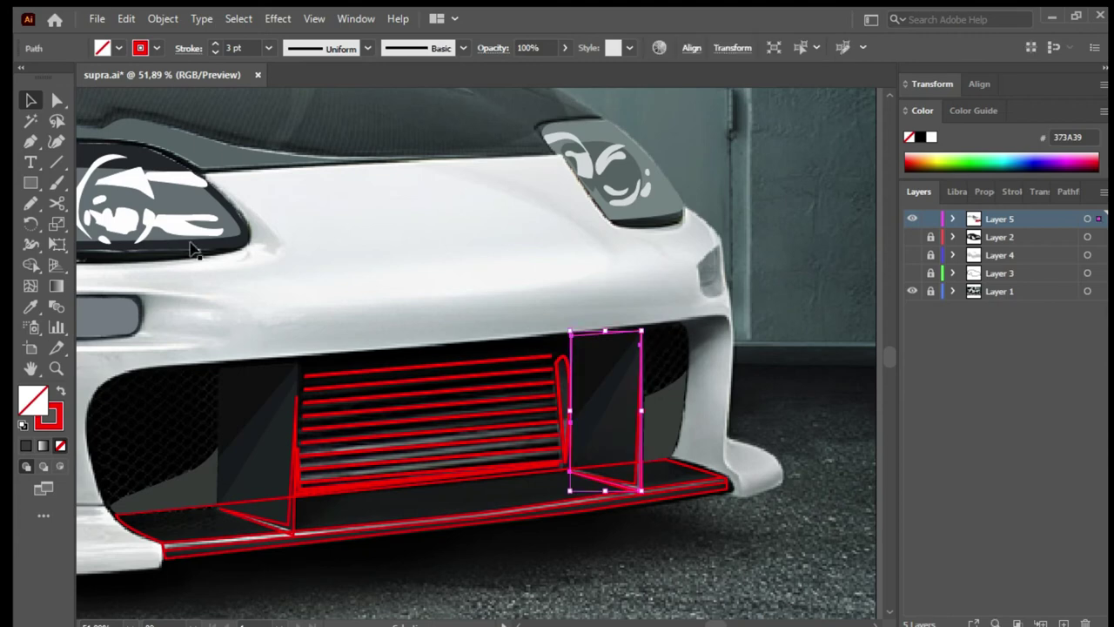
pyautogui.click(344, 211)
pyautogui.click(646, 353)
pyautogui.press('i')
pyautogui.click(265, 458)
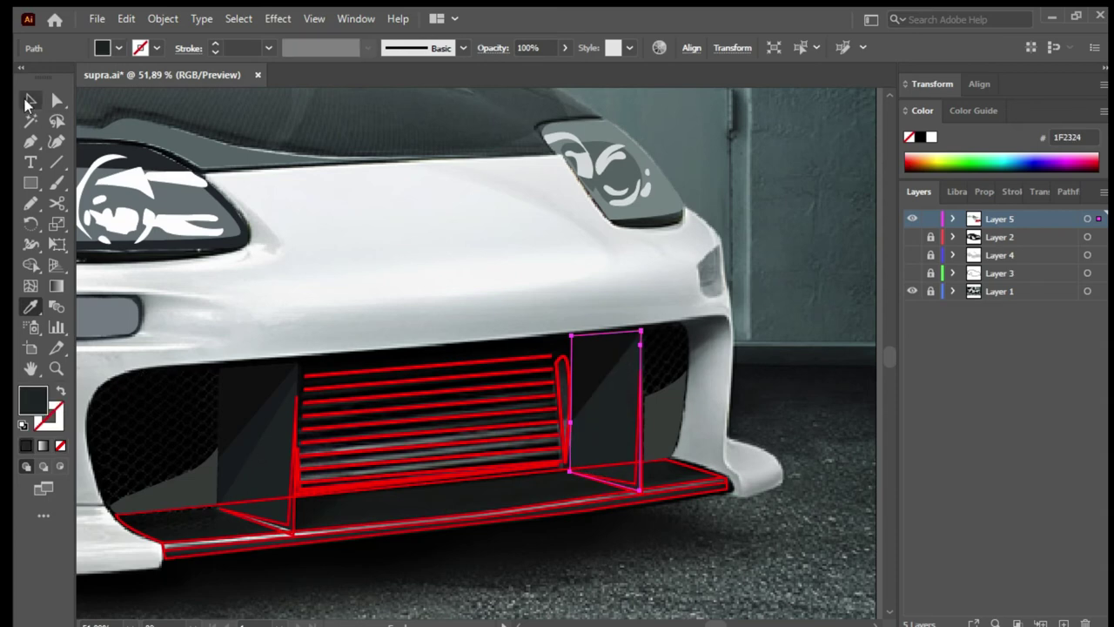
# Step: Fill the left and right grille braces with light grey
pyautogui.click(633, 485)
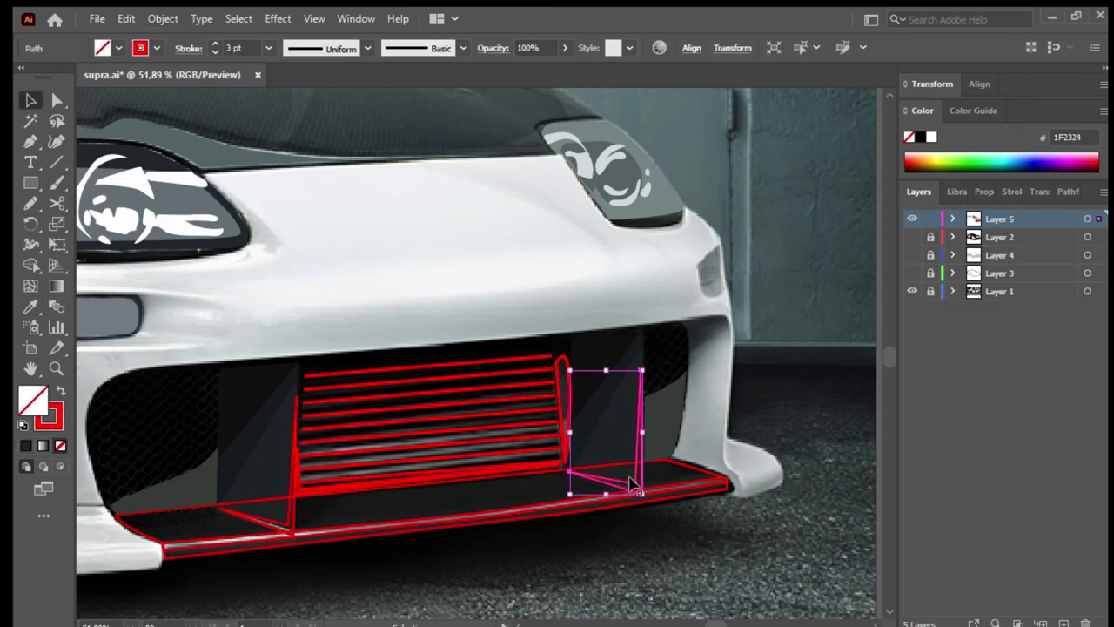
pyautogui.press('i')
pyautogui.click(270, 538)
pyautogui.keyDown('ctrl'); pyautogui.click(251, 519); pyautogui.keyUp('ctrl')
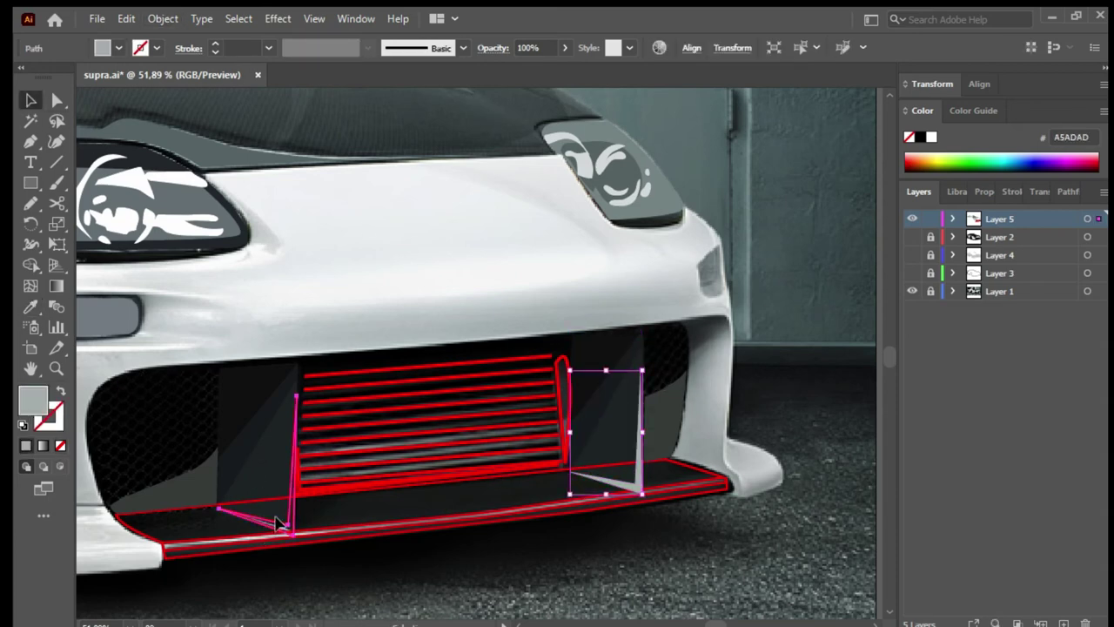
pyautogui.click(246, 540)
pyautogui.press('v')
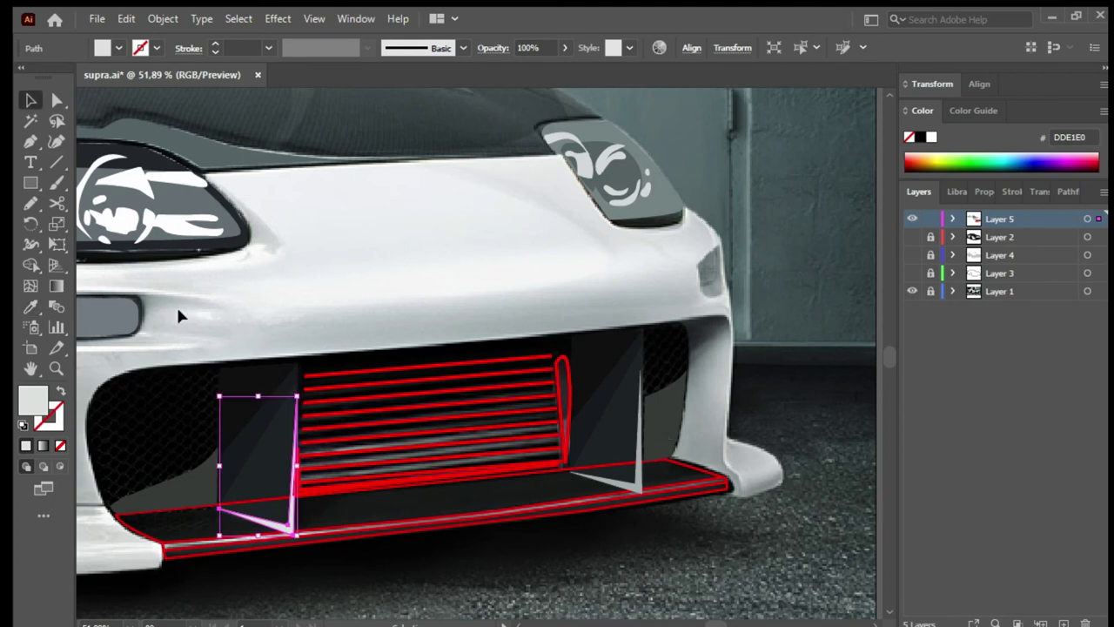
# Step: Fill the grille's right vertical edge with dark grey
pyautogui.click(651, 391)
pyautogui.click(566, 392)
pyautogui.press('n')
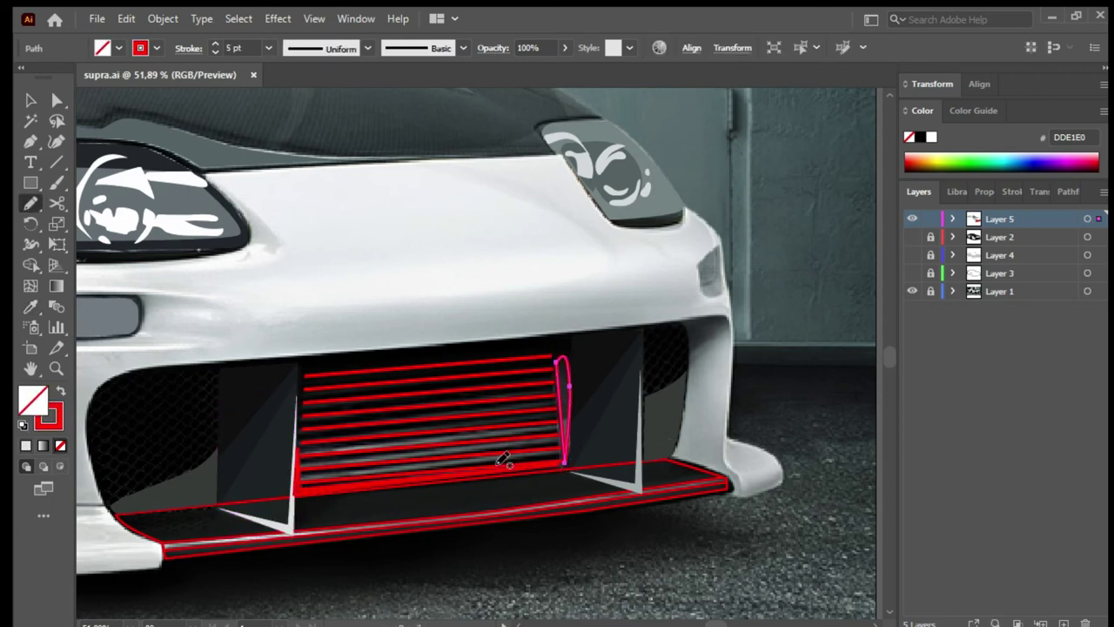
pyautogui.click(33, 307)
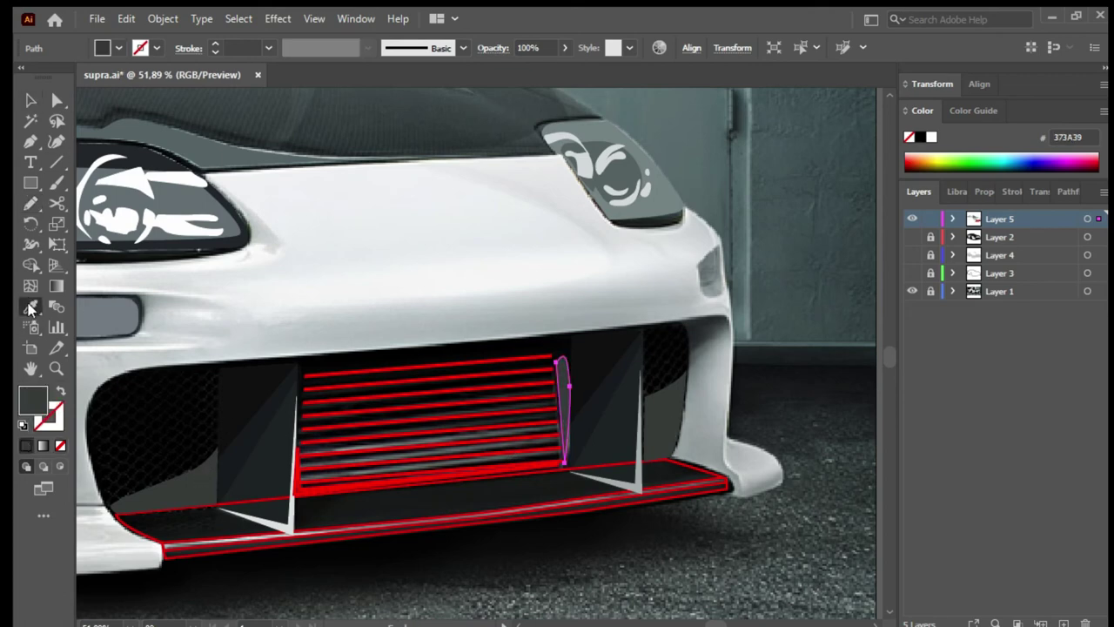
pyautogui.click(31, 100)
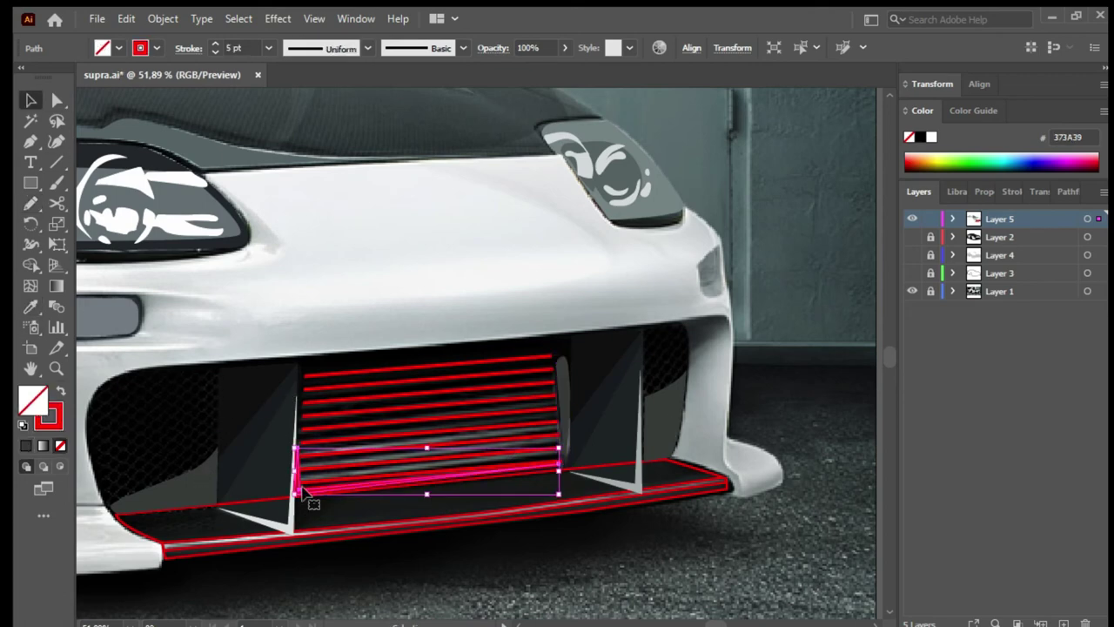
pyautogui.click(132, 115)
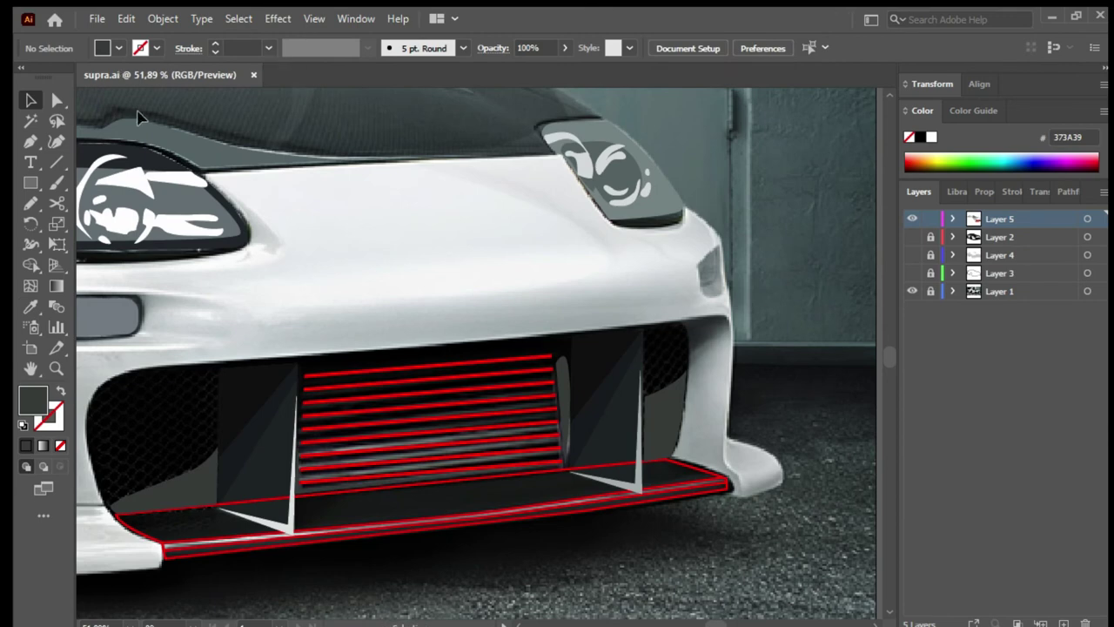
# Step: Fill the bumper lip edge light grey and the lower splitter lip dark grey
pyautogui.click(189, 532)
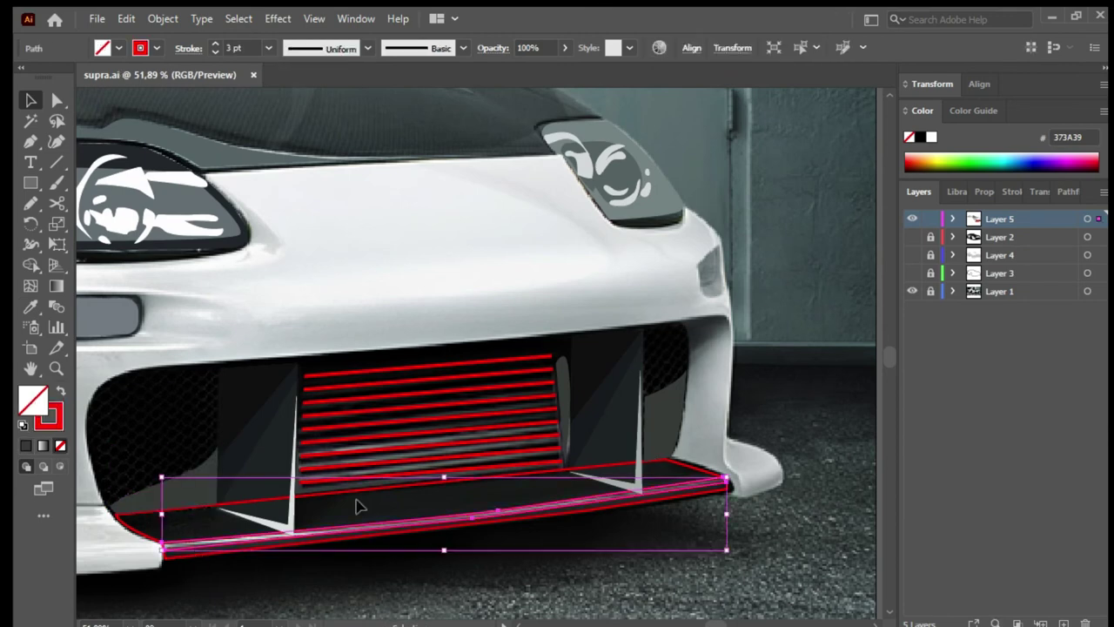
pyautogui.press('i')
pyautogui.click(304, 514)
pyautogui.click(29, 101)
pyautogui.click(684, 470)
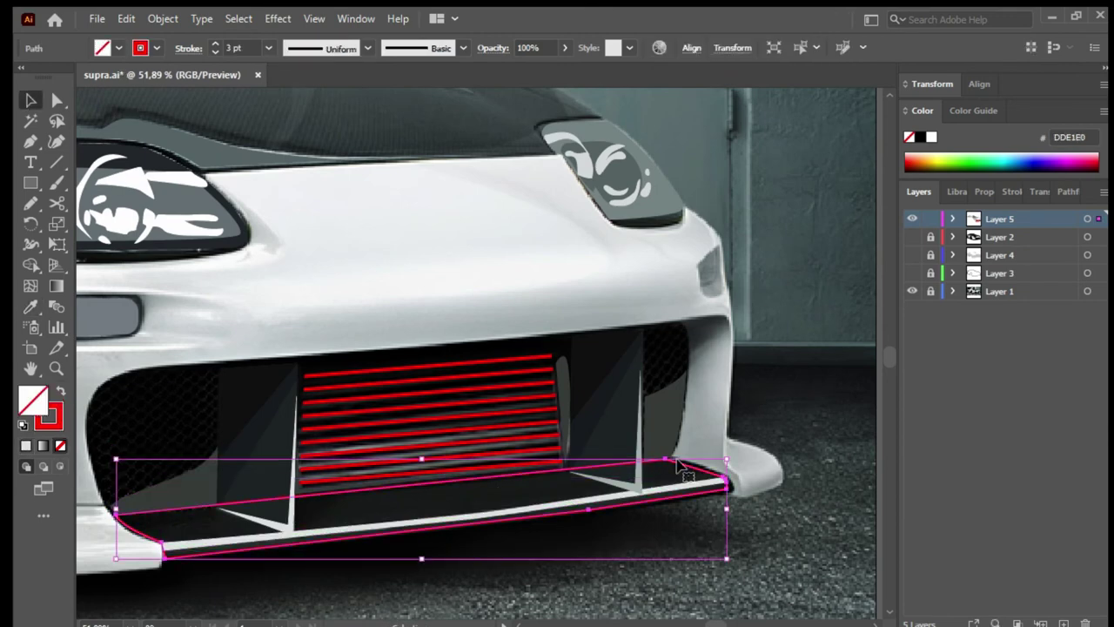
pyautogui.click(30, 305)
pyautogui.click(403, 510)
pyautogui.press('v')
pyautogui.click(368, 540)
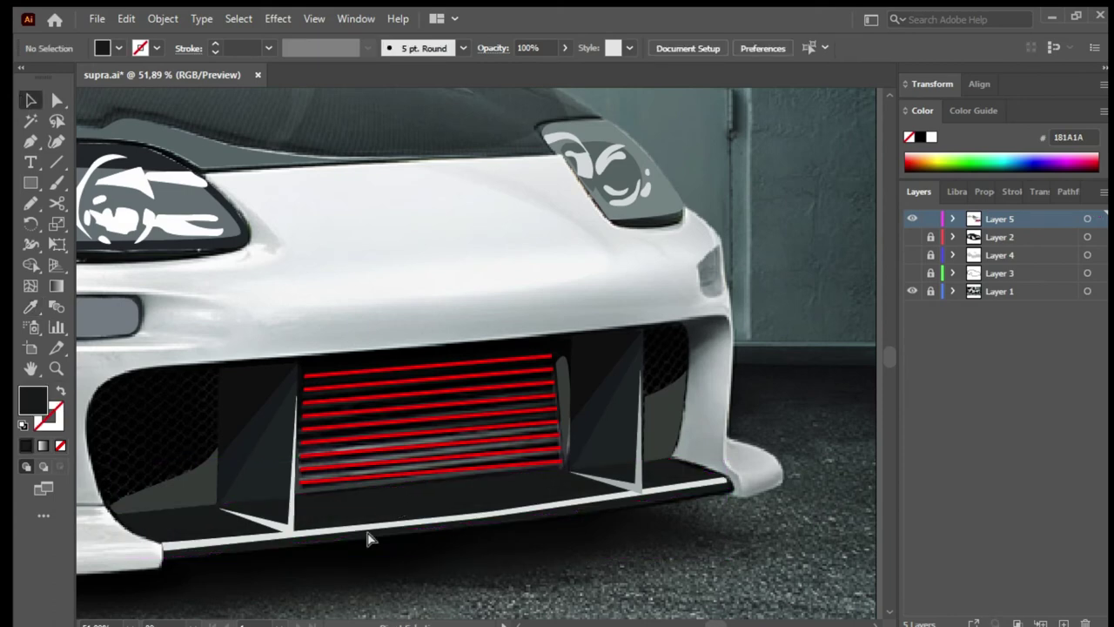
pyautogui.click(357, 544)
# Step: Isolate the grille group and turn all its red slat lines dark
pyautogui.click(743, 510)
pyautogui.click(353, 387)
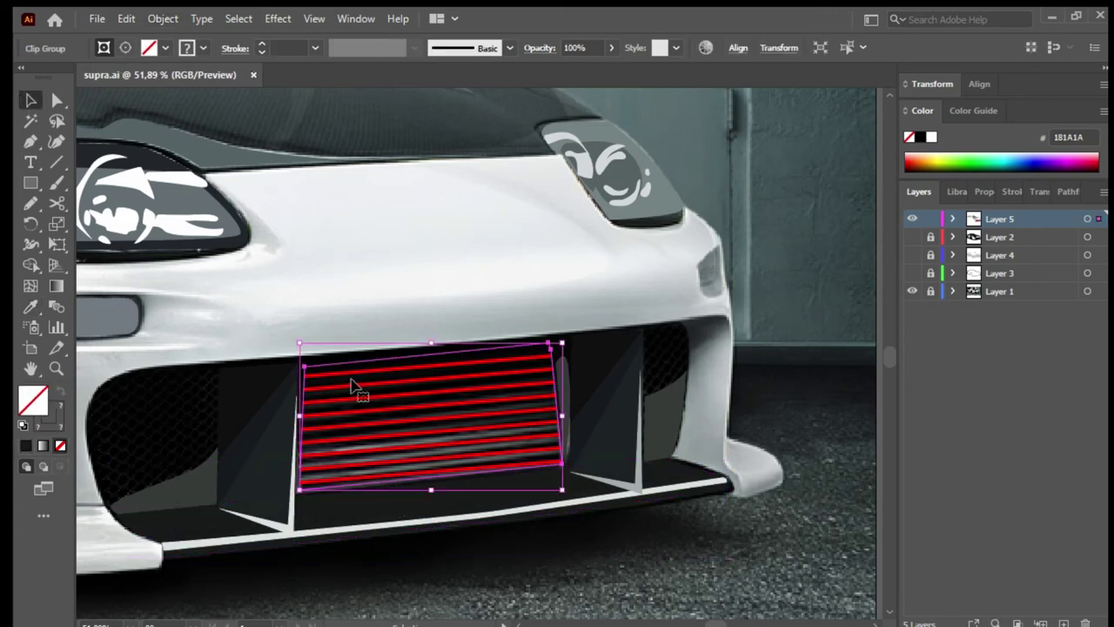
pyautogui.click(756, 426)
pyautogui.click(527, 386)
pyautogui.doubleClick(527, 386)
pyautogui.hotkey('ctrl', 'a')
pyautogui.click(25, 446)
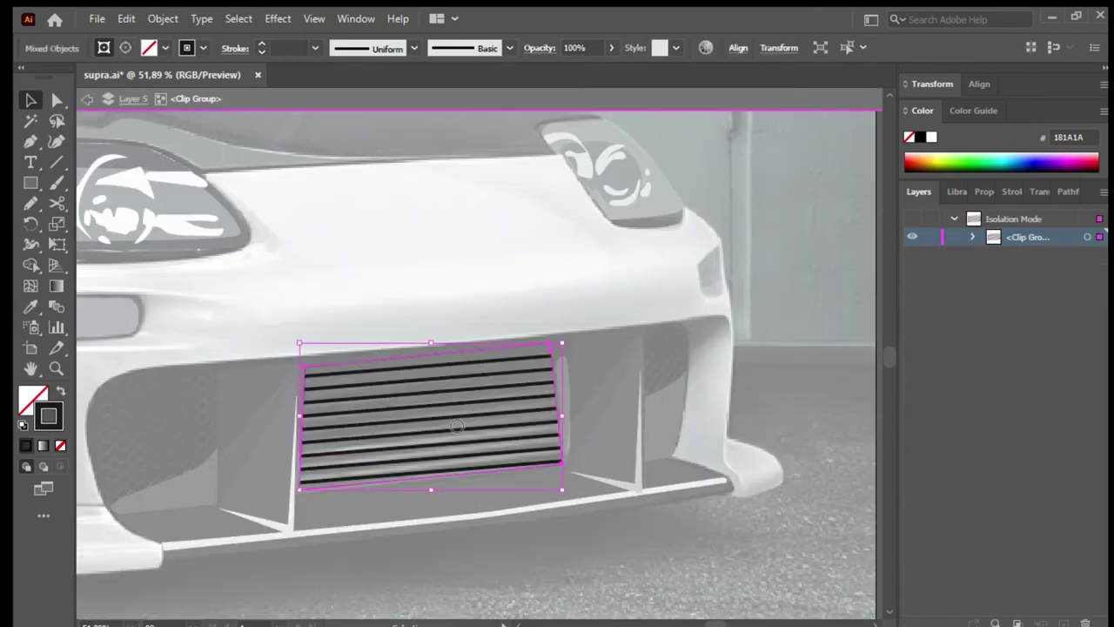
pyautogui.click(836, 323)
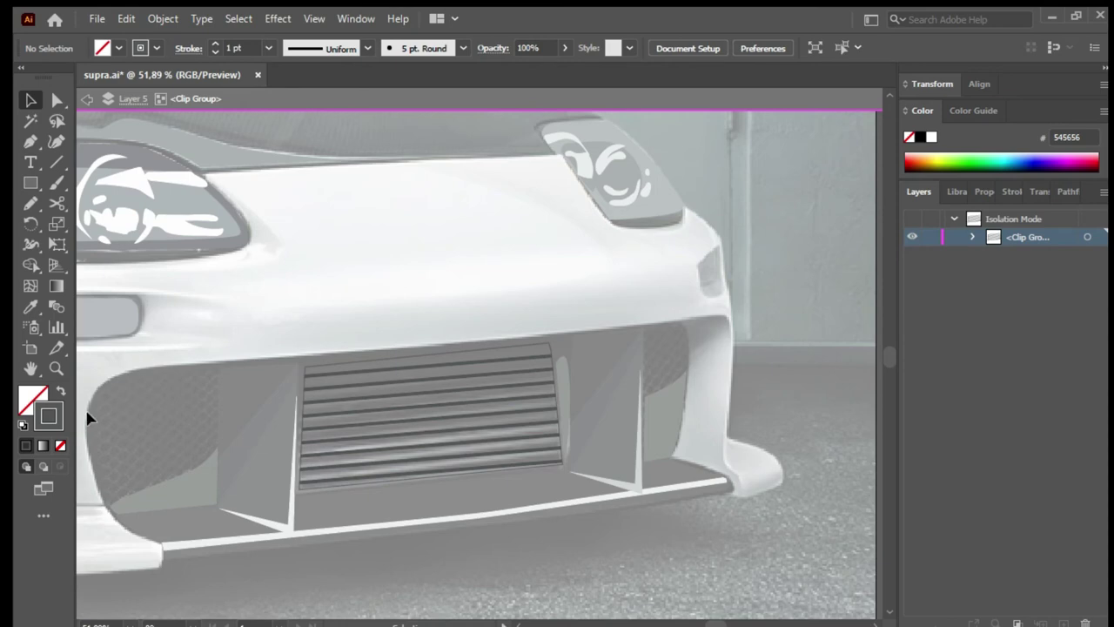
# Step: Exit Isolation Mode, show Layers 2–4 and zoom out to the whole car
pyautogui.doubleClick(230, 359)
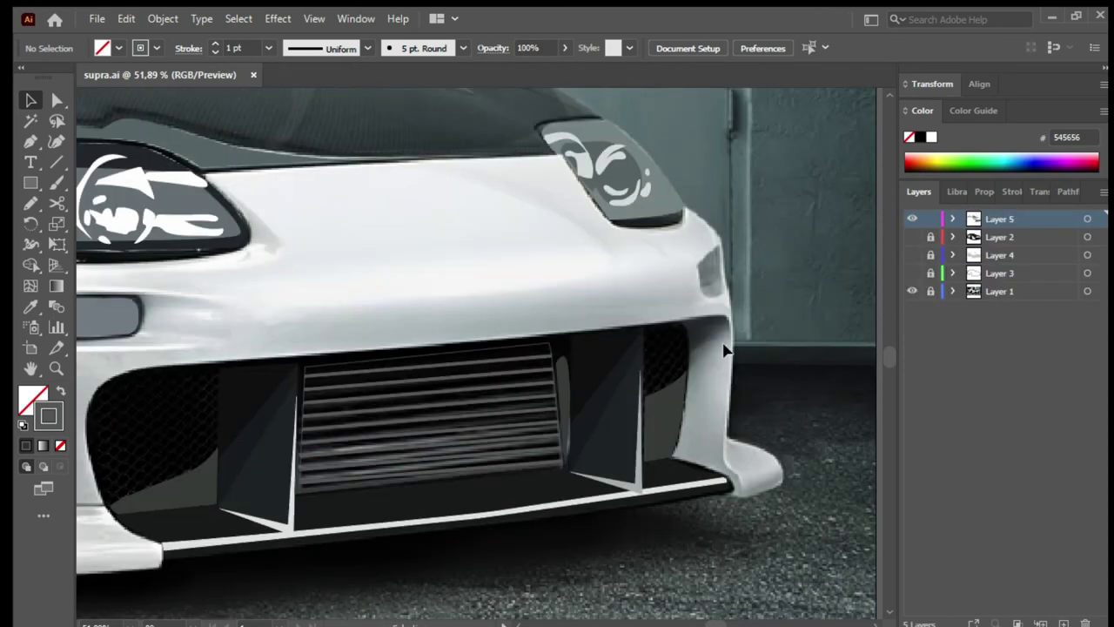
pyautogui.moveTo(912, 273); pyautogui.dragTo(910, 237)
pyautogui.hotkey('ctrl', '0')
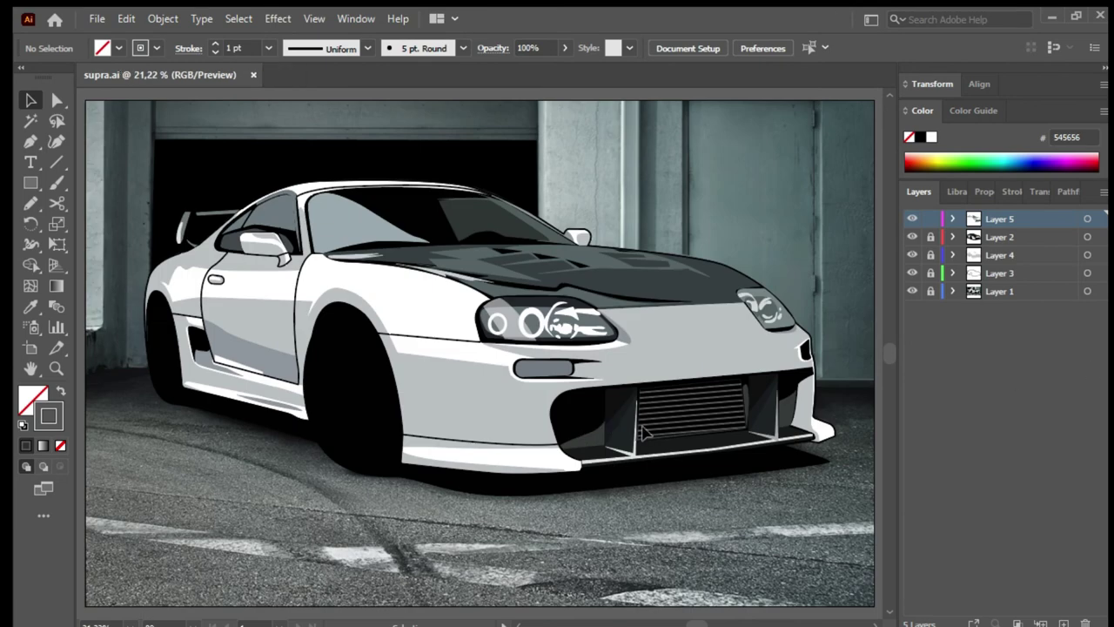
# Step: Hide Layers 2–4 to reveal the photo and make Layer 5 active
pyautogui.press('z')
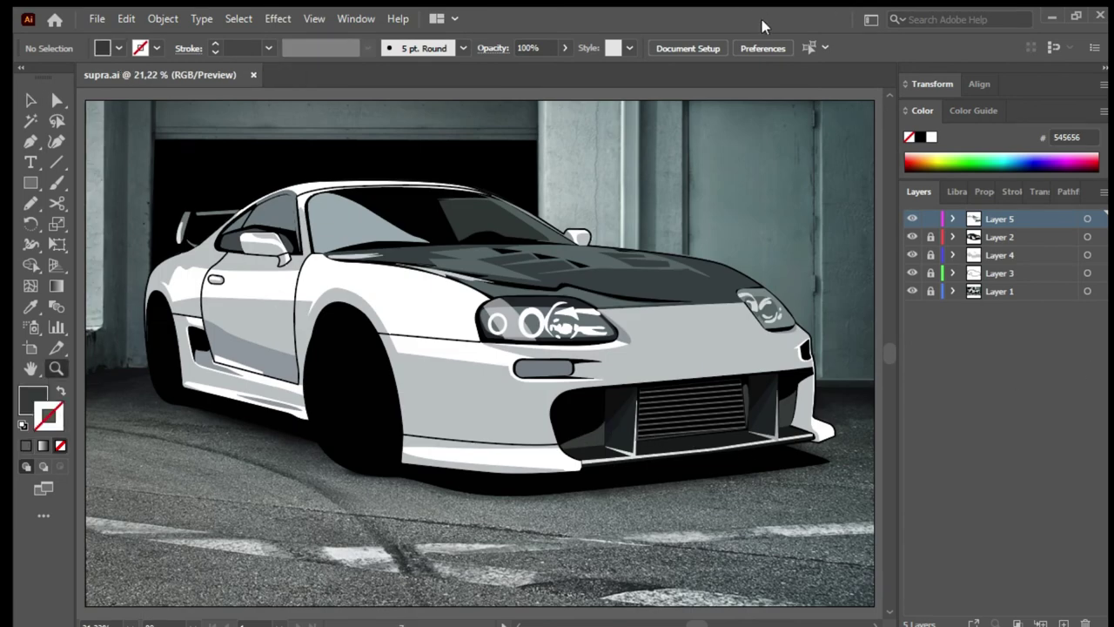
pyautogui.click(975, 237)
pyautogui.moveTo(912, 236); pyautogui.dragTo(911, 273)
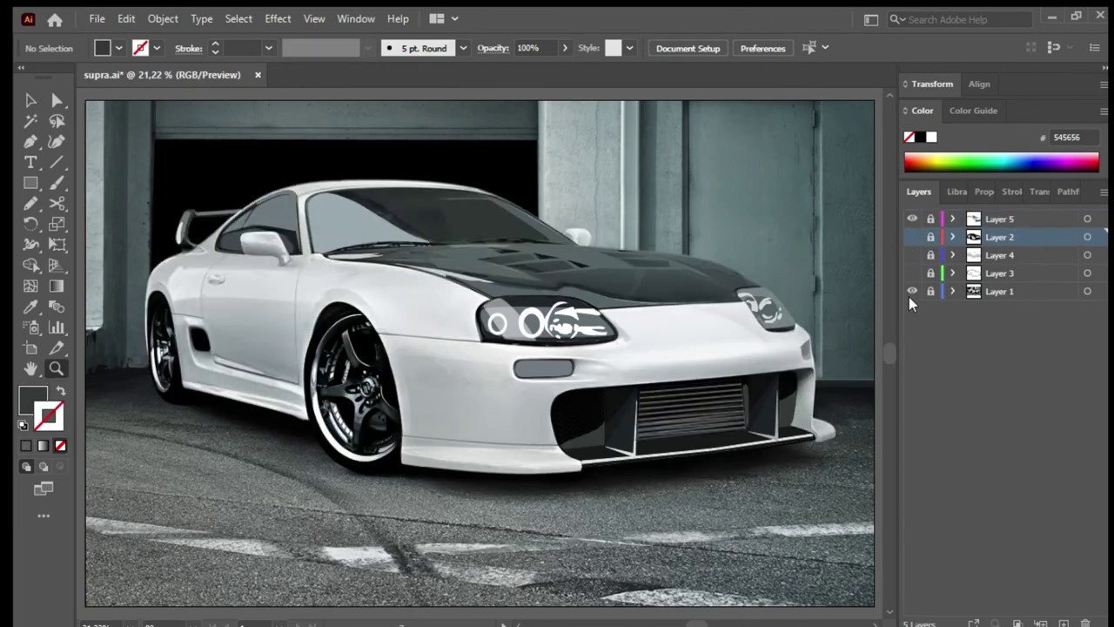
pyautogui.click(975, 218)
# Step: Zoom onto the front wheel and draw an unfilled, red-stroked ellipse over its rim
pyautogui.moveTo(566, 480); pyautogui.dragTo(456, 427)
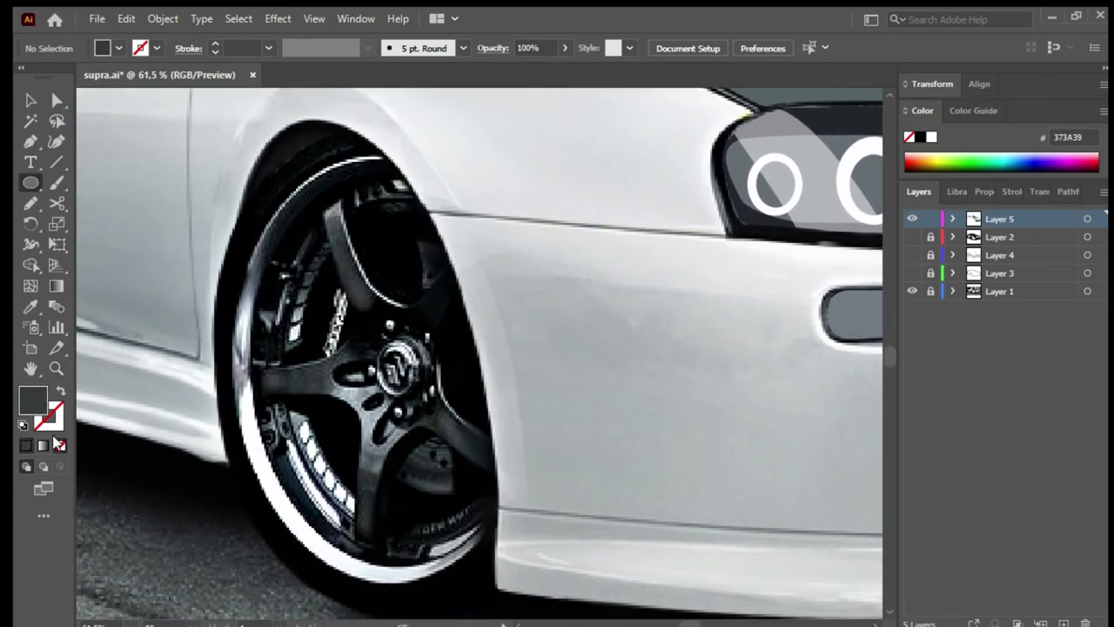
pyautogui.click(58, 442)
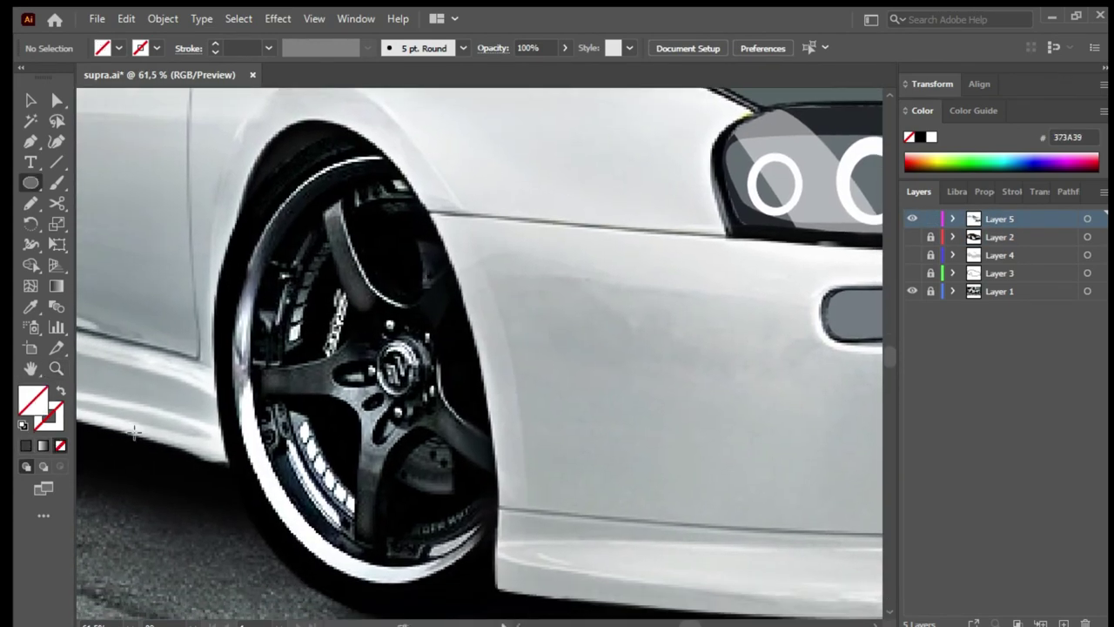
pyautogui.click(209, 50)
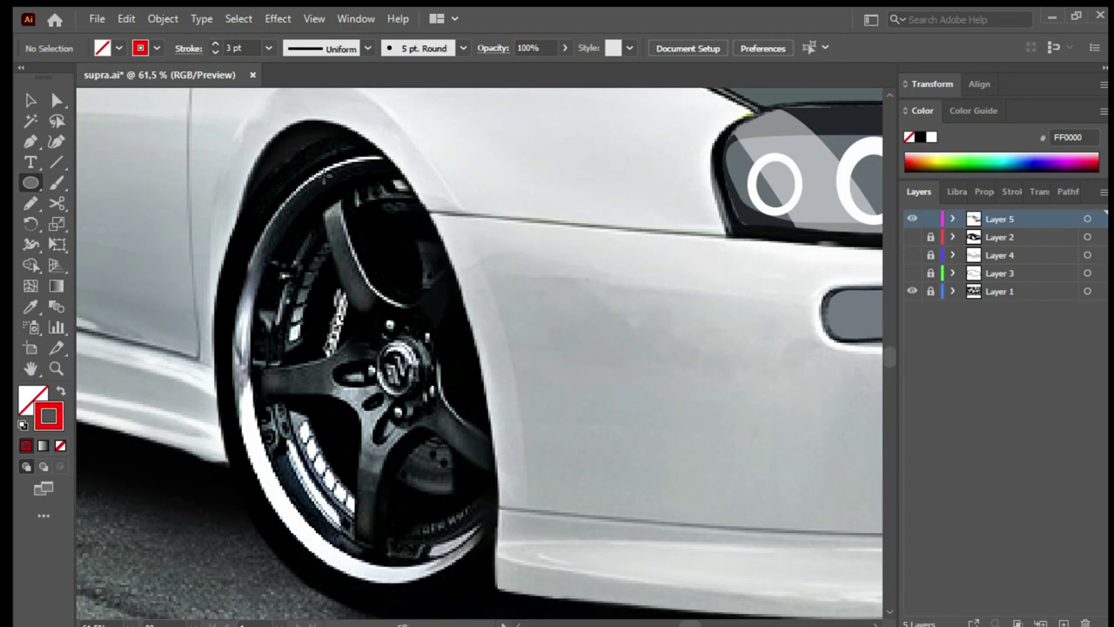
pyautogui.moveTo(228, 152); pyautogui.dragTo(496, 579)
# Step: Resize and reposition the red ellipse to match the front wheel's rim
pyautogui.press('v')
pyautogui.scroll(-2, 503, 473)
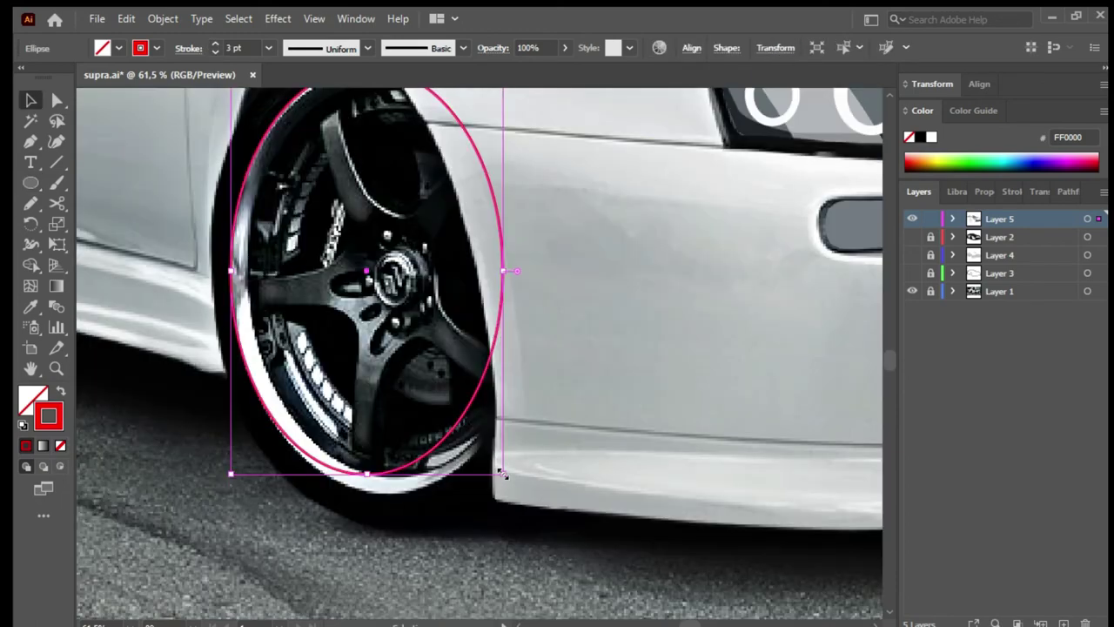
pyautogui.moveTo(502, 473); pyautogui.dragTo(536, 489)
pyautogui.scroll(3, 536, 489)
pyautogui.hotkey('ctrl', '-')
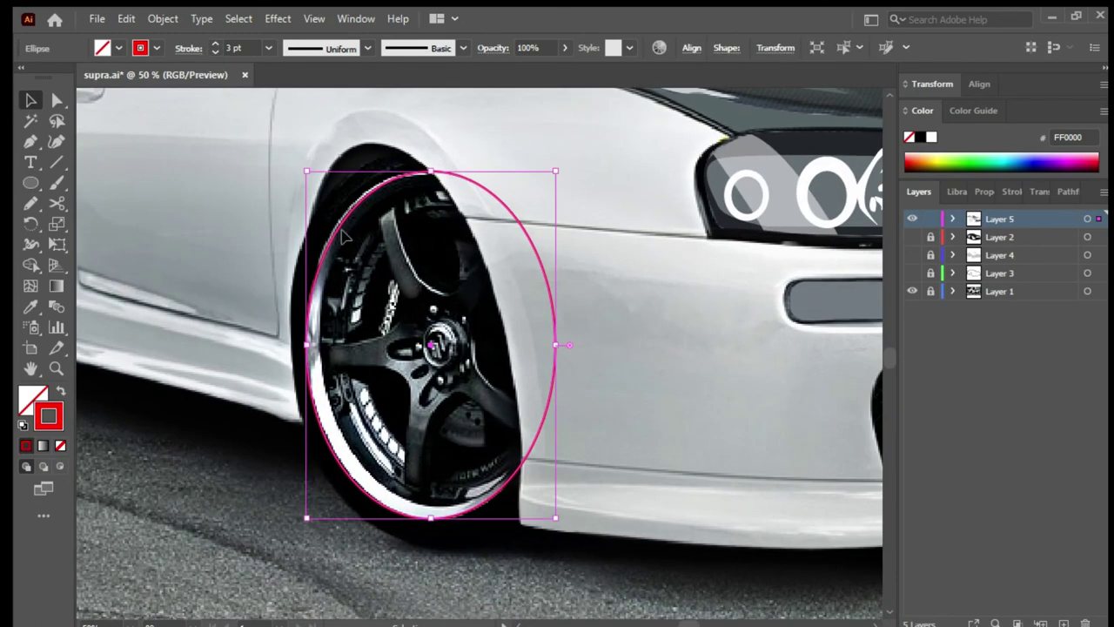
pyautogui.moveTo(306, 170); pyautogui.dragTo(305, 165)
pyautogui.moveTo(555, 344); pyautogui.dragTo(560, 342)
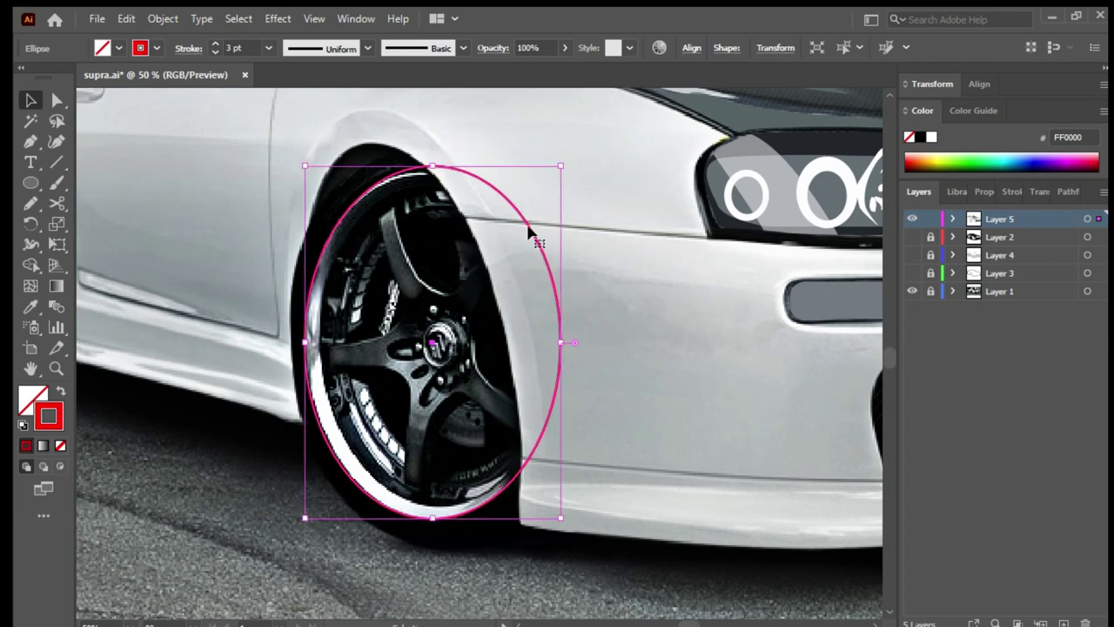
pyautogui.moveTo(528, 229); pyautogui.dragTo(544, 224)
pyautogui.moveTo(449, 518); pyautogui.dragTo(449, 512)
pyautogui.moveTo(576, 342); pyautogui.dragTo(566, 341)
# Step: Split the rim ellipse and delete its right-hand portion
pyautogui.hotkey('shift', 'm')
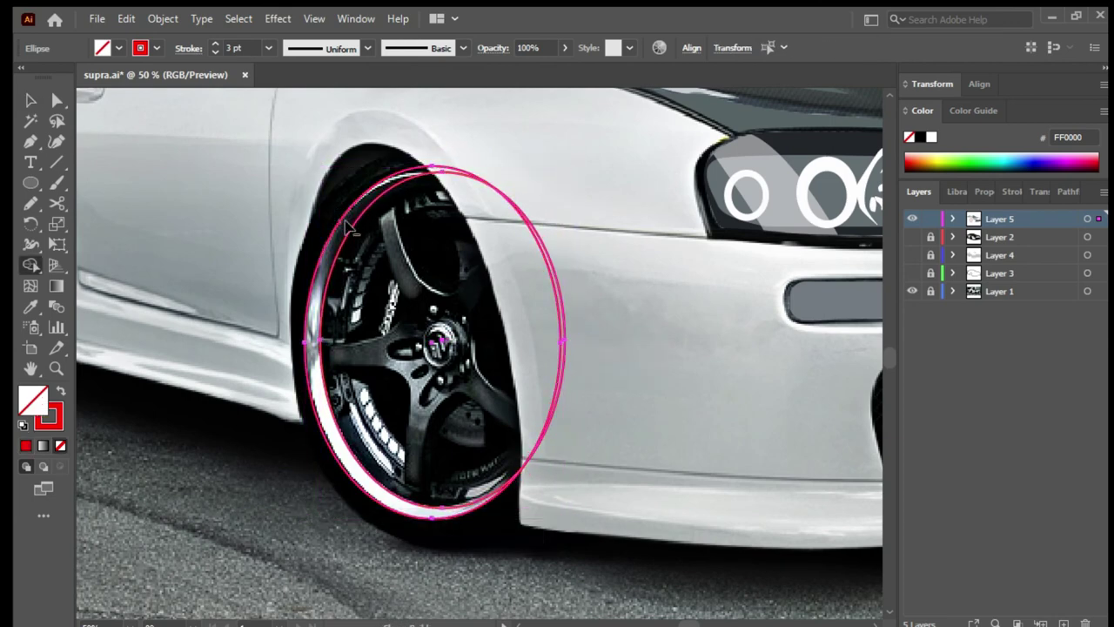
pyautogui.click(532, 301)
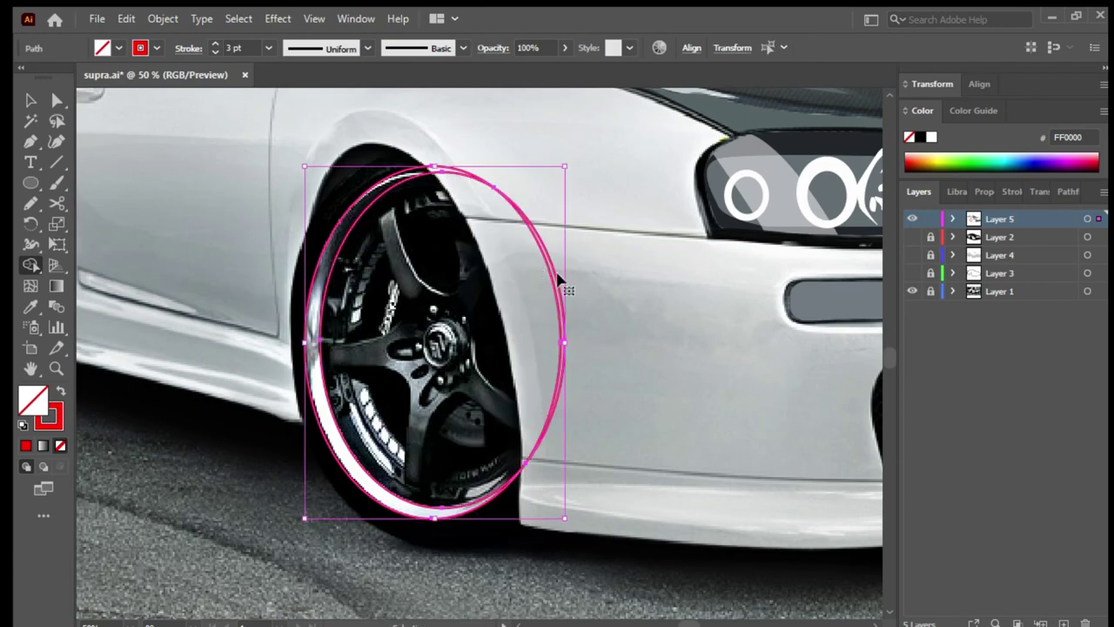
pyautogui.press('v')
pyautogui.click(513, 488)
pyautogui.click(480, 572)
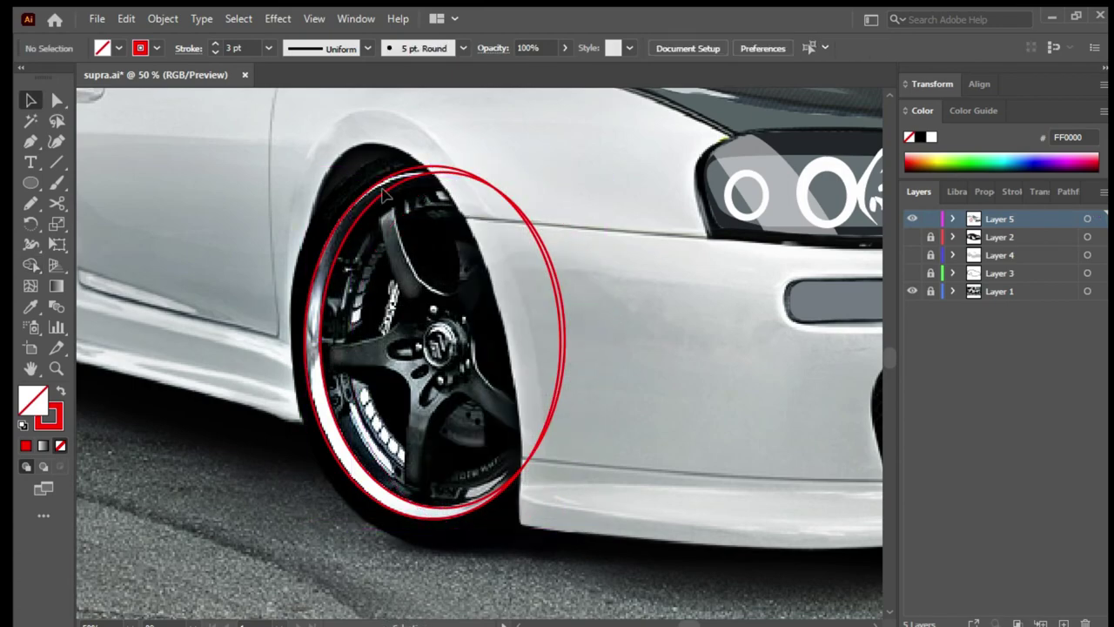
pyautogui.keyDown('alt'); pyautogui.scroll(1, 447, 269); pyautogui.keyUp('alt')
pyautogui.click(589, 277)
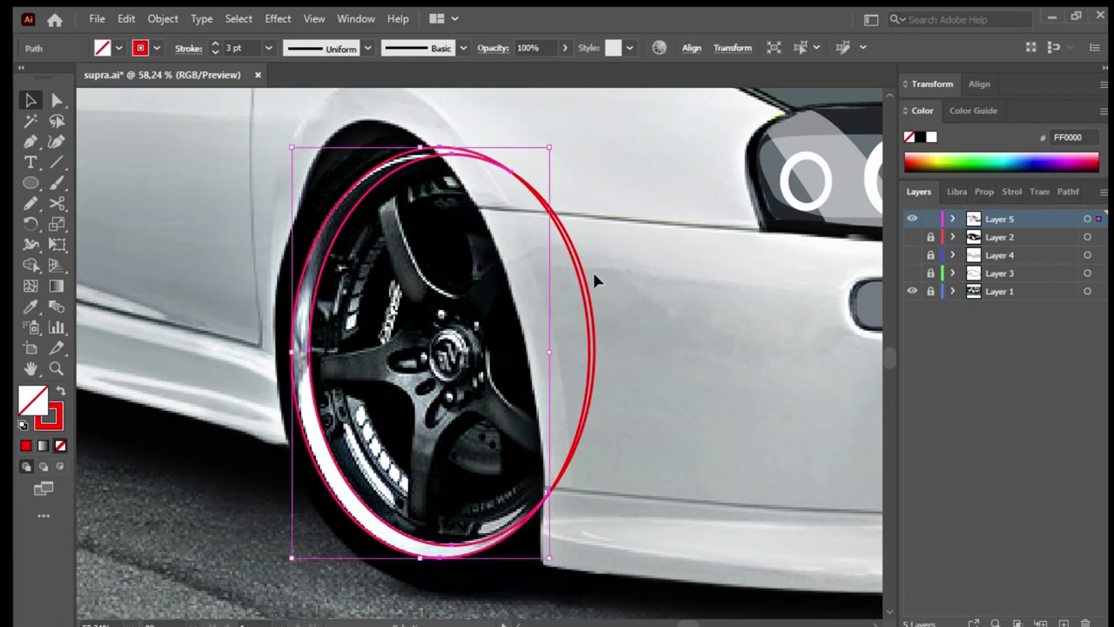
pyautogui.press('Delete')
# Step: Draw a second ellipse fitted to the inner rim, plus a slightly shorter copy
pyautogui.press('l')
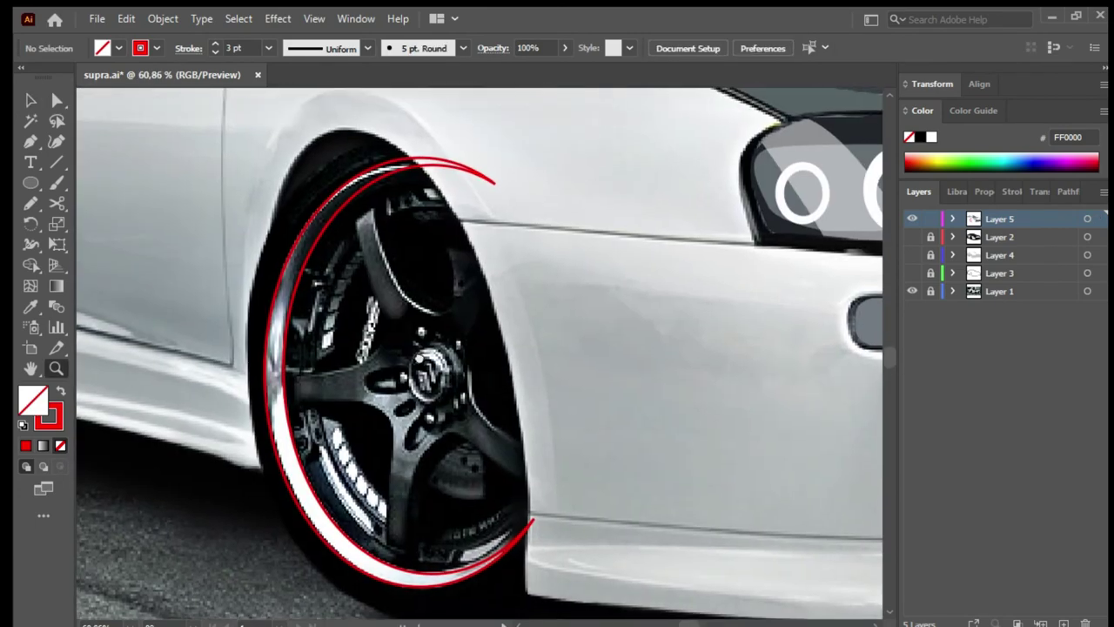
pyautogui.moveTo(309, 220); pyautogui.dragTo(522, 536)
pyautogui.press('v')
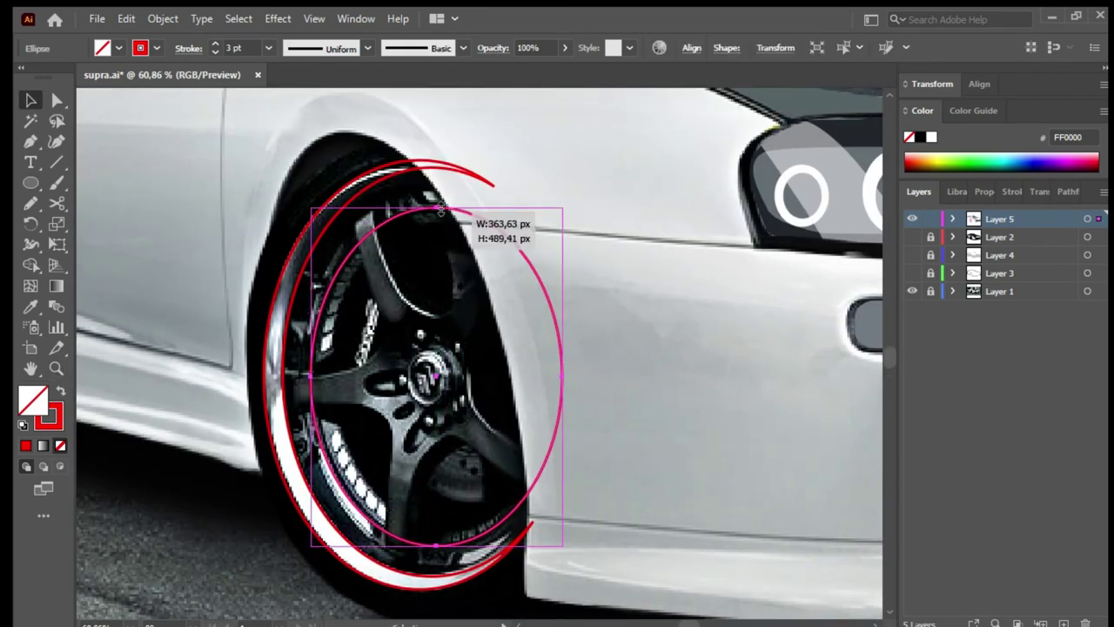
pyautogui.moveTo(520, 376); pyautogui.dragTo(562, 376)
pyautogui.moveTo(415, 377); pyautogui.dragTo(439, 383)
pyautogui.keyDown('alt'); pyautogui.moveTo(439, 209); pyautogui.dragTo(456, 205); pyautogui.keyUp('alt')
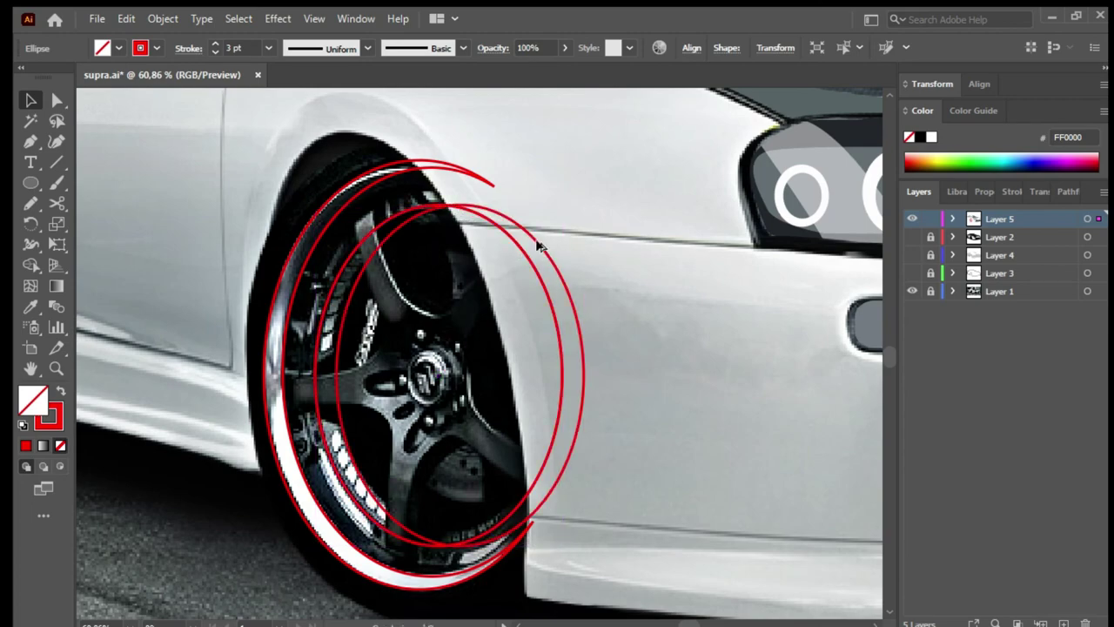
# Step: Delete the right-side segments of the new ellipses, leaving concentric arcs
pyautogui.press('a')
pyautogui.moveTo(540, 275); pyautogui.dragTo(609, 391)
pyautogui.press('Delete')
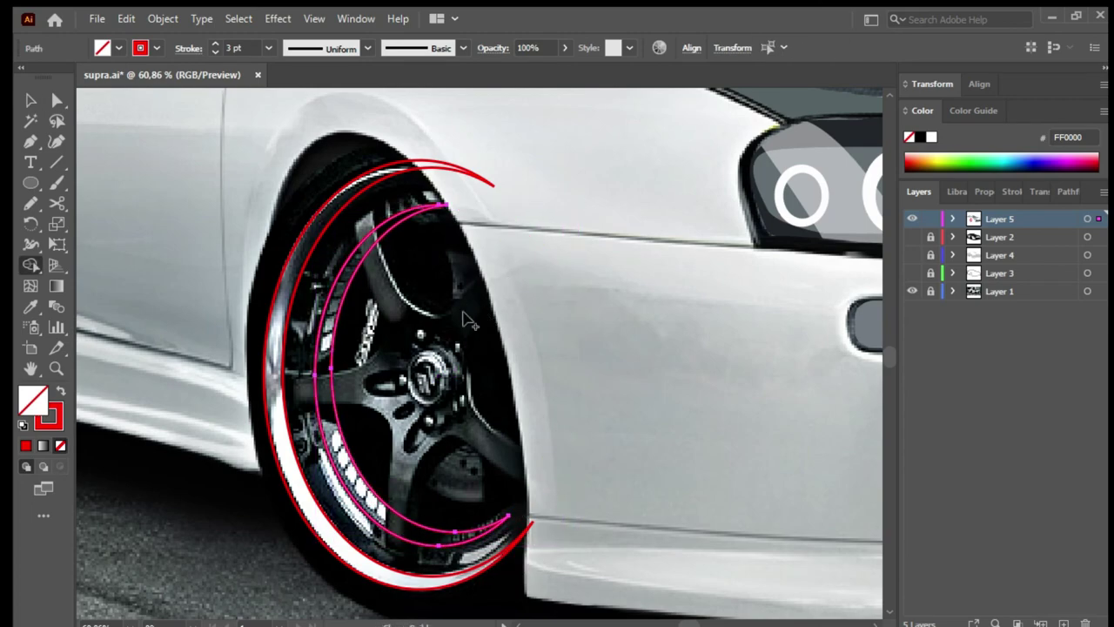
pyautogui.press('z')
pyautogui.moveTo(348, 486); pyautogui.dragTo(357, 486)
# Step: Trace a closed red Pen outline around the upper spoke
pyautogui.press('p')
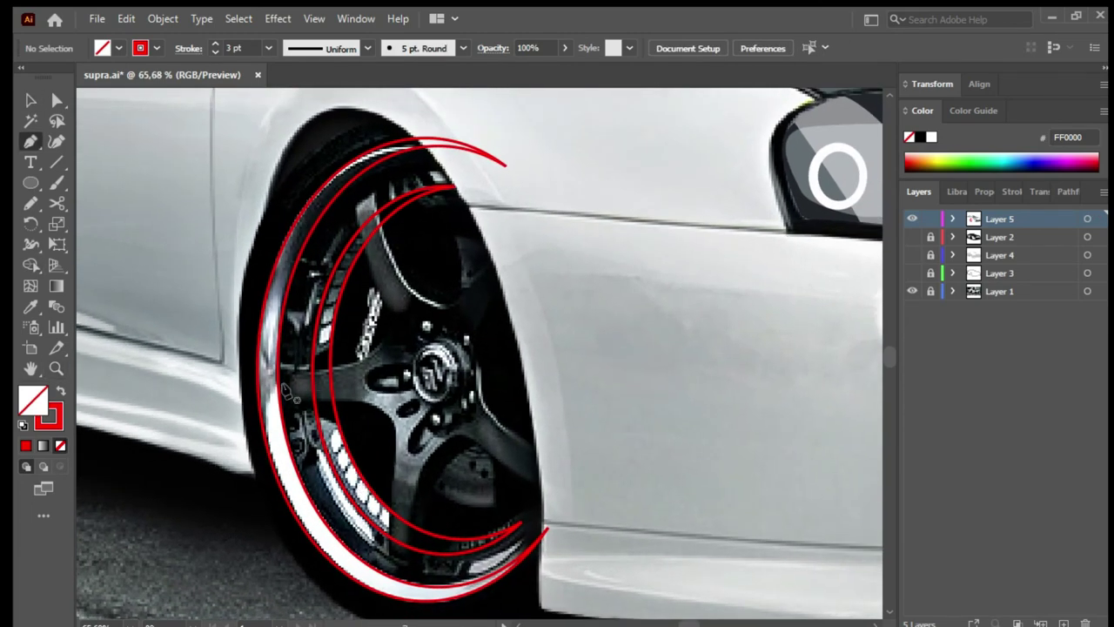
pyautogui.click(355, 233)
pyautogui.click(350, 194)
pyautogui.click(378, 175)
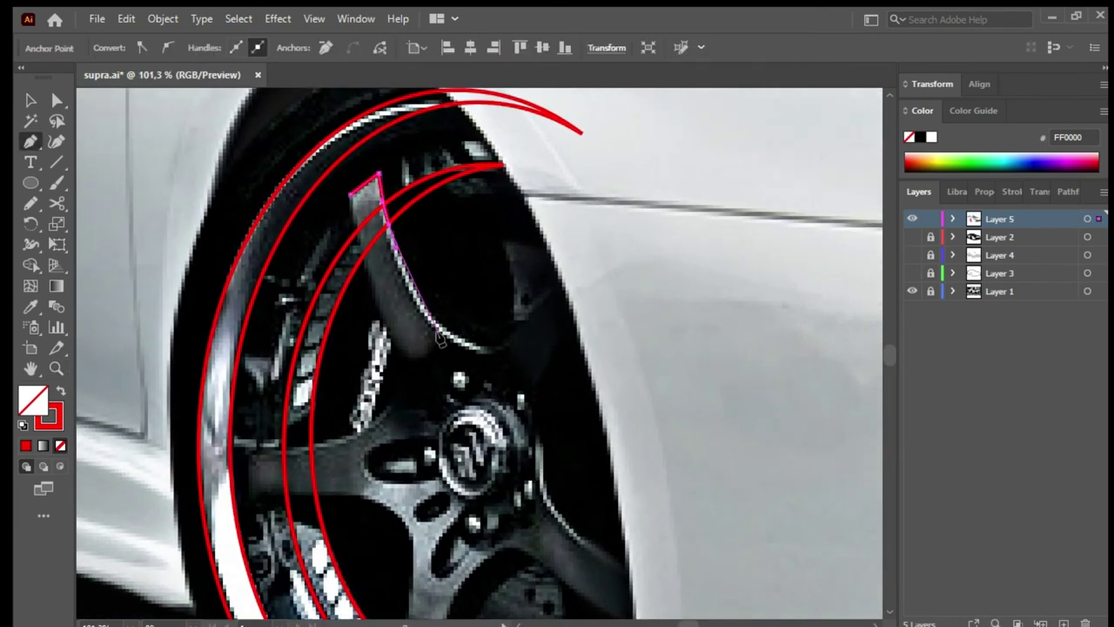
pyautogui.moveTo(427, 318); pyautogui.dragTo(481, 348)
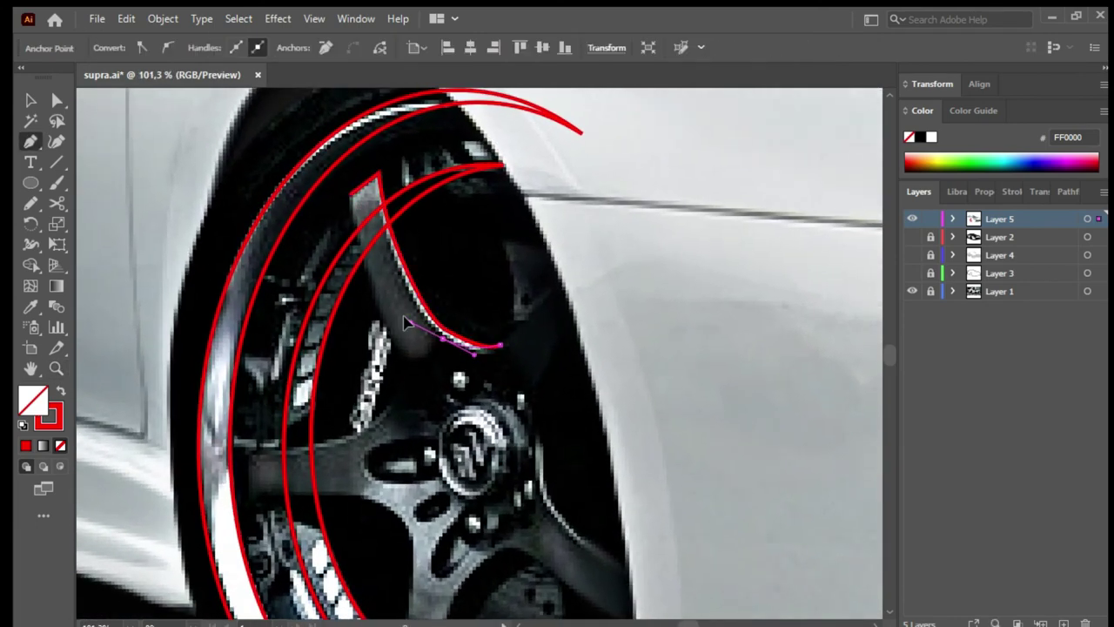
pyautogui.click(405, 357)
pyautogui.click(350, 194)
pyautogui.press('v')
# Step: Trace the left spoke's outline along its upper and lower edges
pyautogui.press('p')
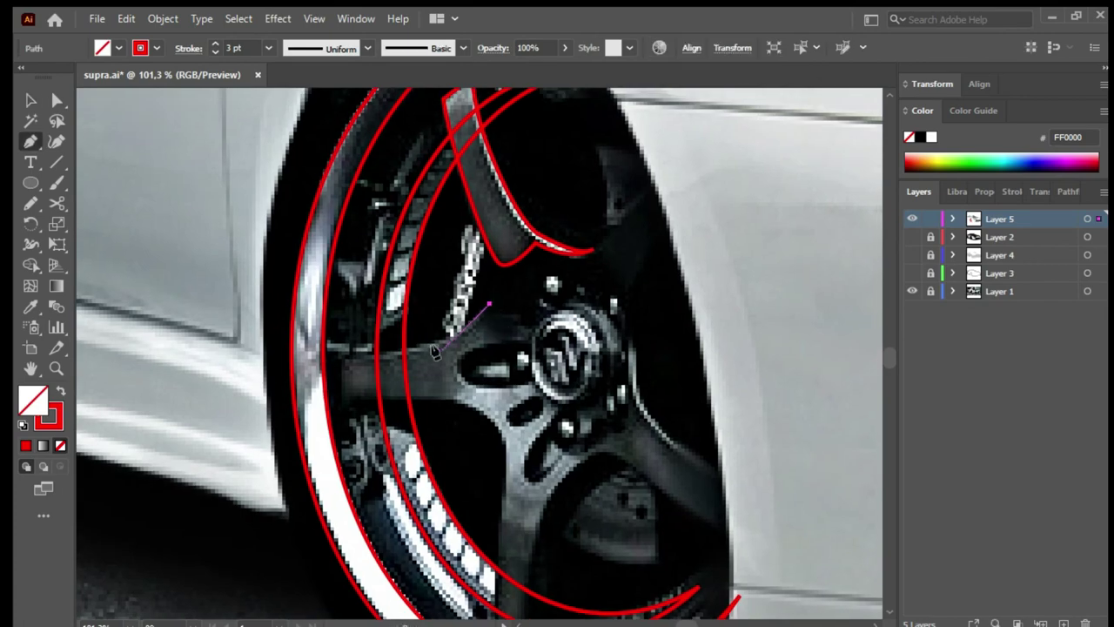
pyautogui.click(490, 305)
pyautogui.click(457, 342)
pyautogui.click(389, 353)
pyautogui.click(453, 400)
pyautogui.scroll(-2, 453, 400)
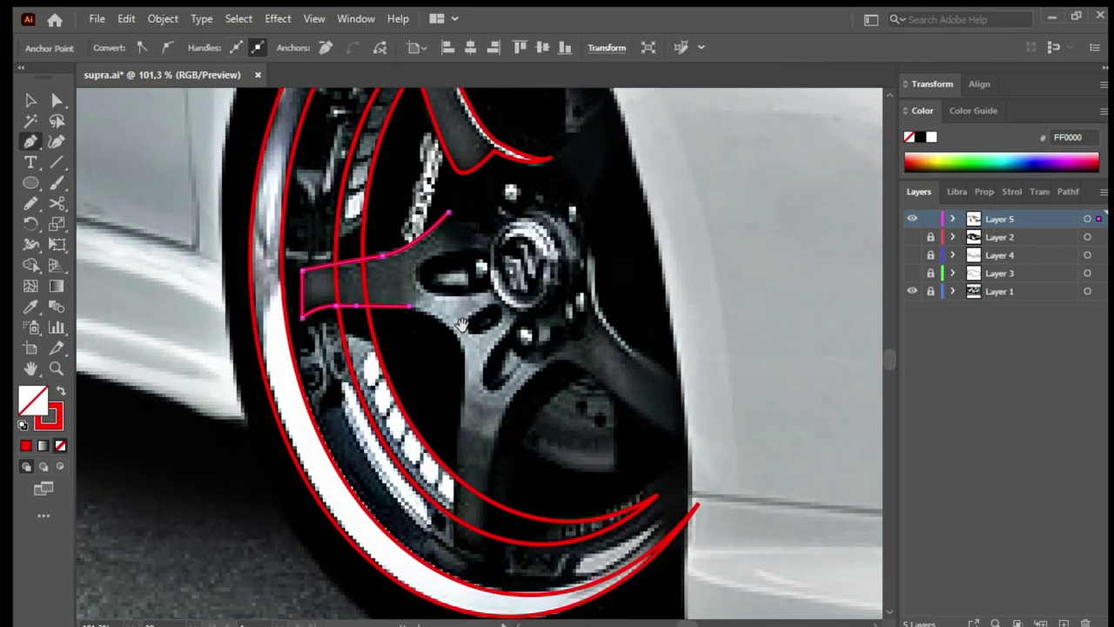
pyautogui.click(466, 339)
pyautogui.scroll(-2, 467, 339)
pyautogui.click(459, 358)
pyautogui.click(436, 400)
# Step: Outline the lower and right spokes back to the hub and sketch a small hub hole
pyautogui.scroll(2, 457, 405)
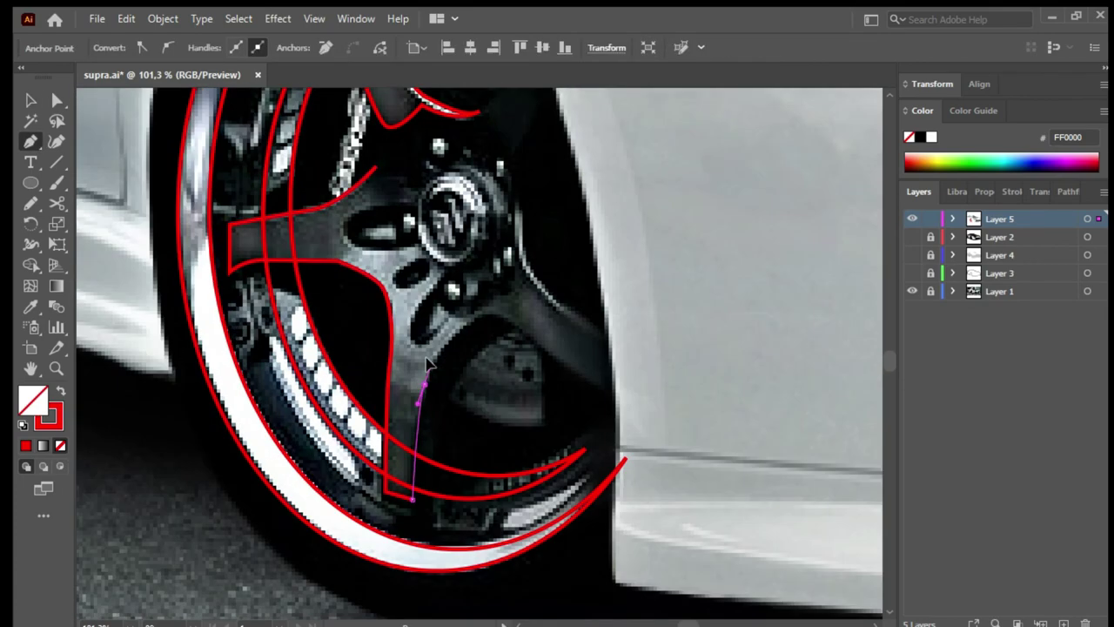
pyautogui.click(438, 365)
pyautogui.click(545, 319)
pyautogui.click(616, 367)
pyautogui.scroll(3, 610, 366)
pyautogui.scroll(1, 562, 419)
pyautogui.click(527, 320)
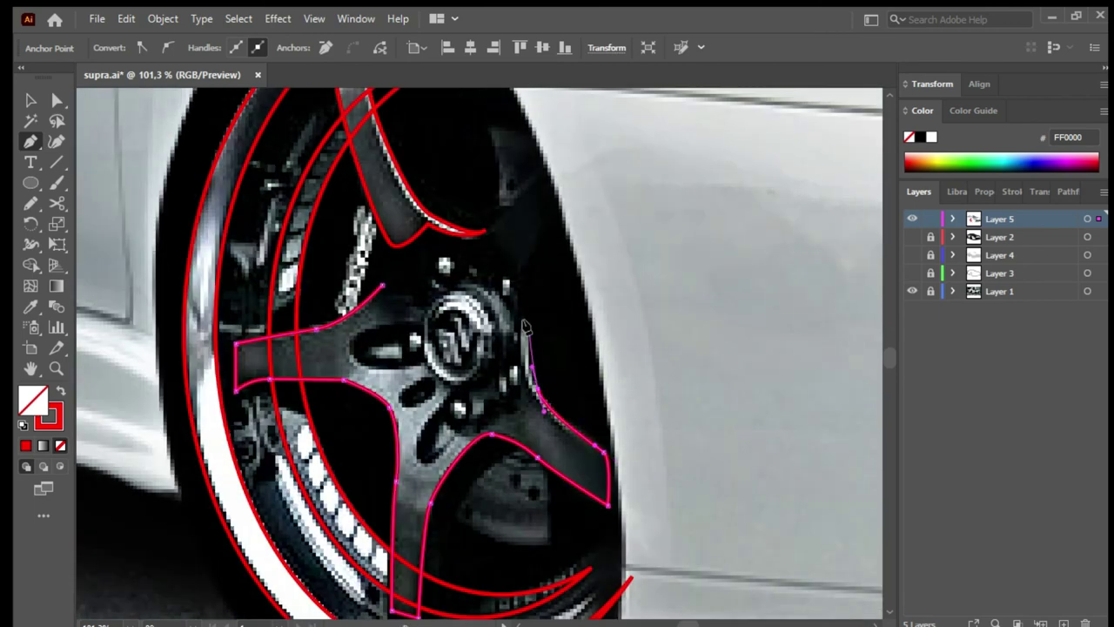
pyautogui.scroll(2, 527, 320)
pyautogui.click(429, 484)
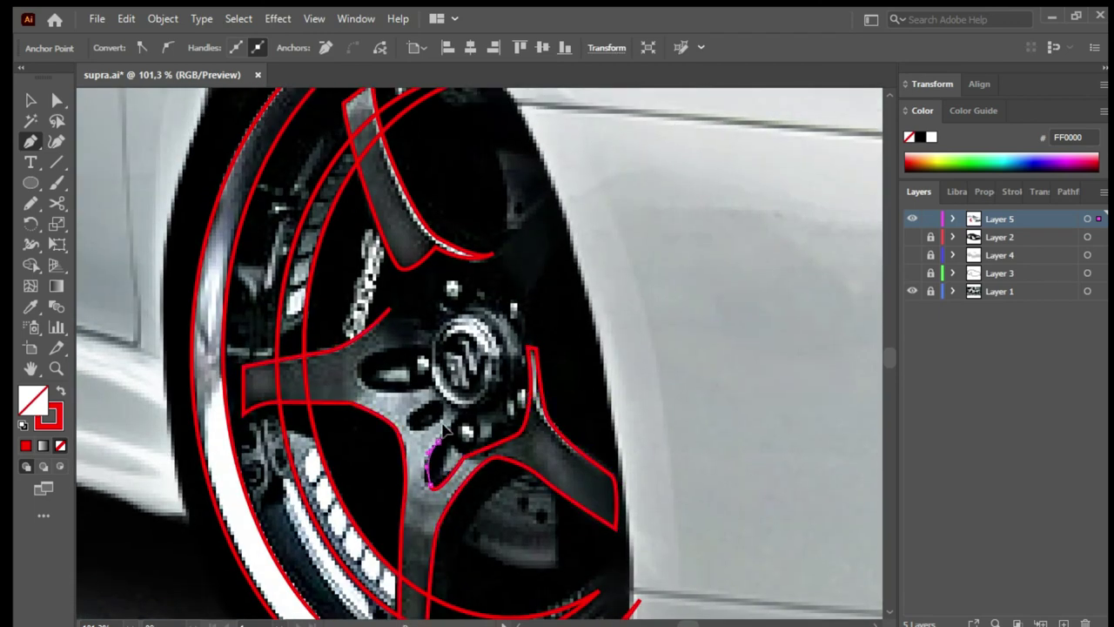
pyautogui.click(456, 414)
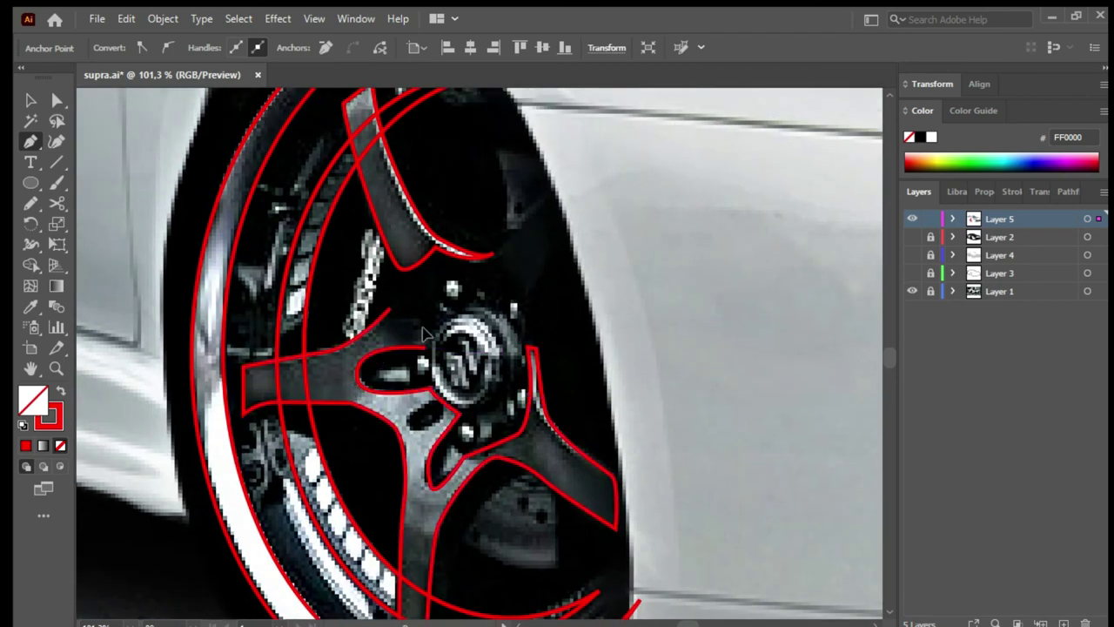
pyautogui.click(390, 316)
pyautogui.click(429, 335)
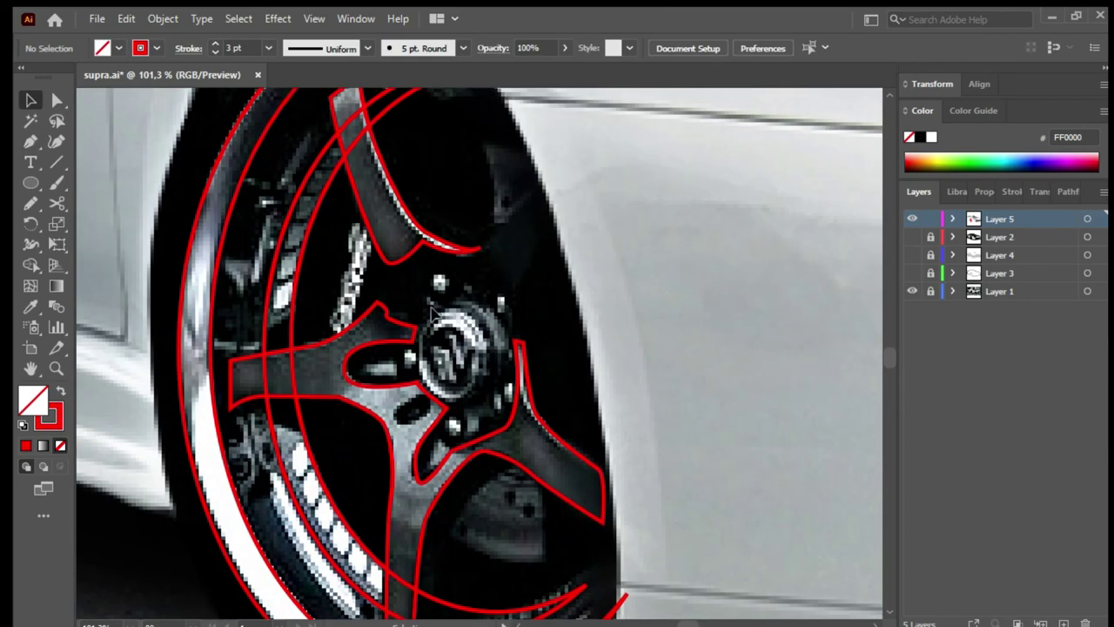
pyautogui.moveTo(382, 368); pyautogui.dragTo(409, 365)
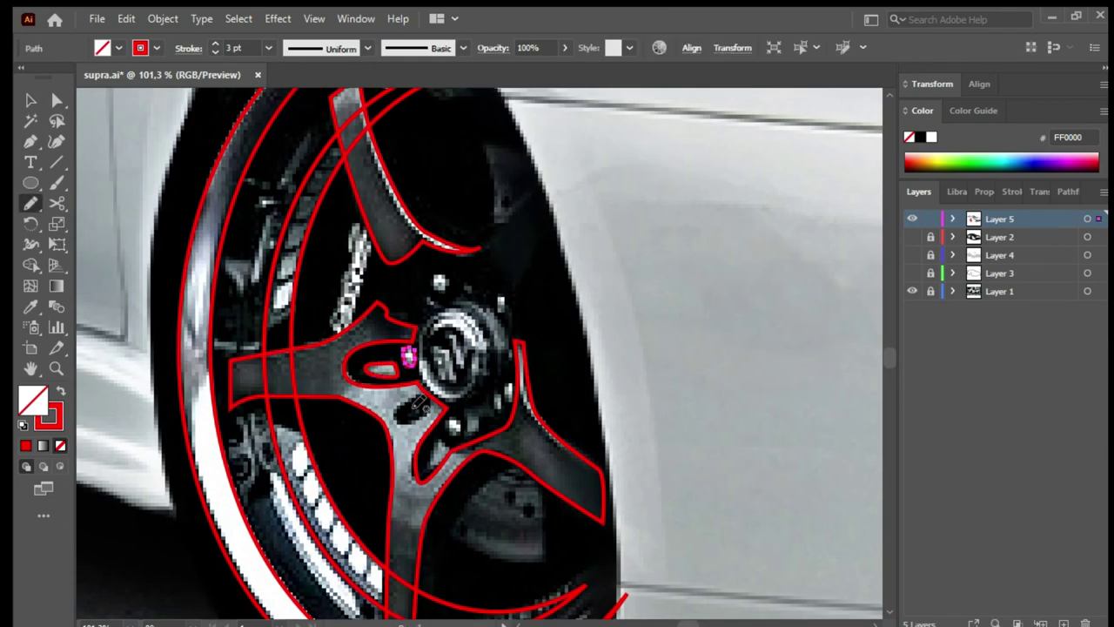
pyautogui.press('v')
pyautogui.hotkey('shift', 'ctrl', 'F9')
# Step: Draw another small hole, an ellipse around the centre cap, and small hub detail shapes
pyautogui.click(105, 253)
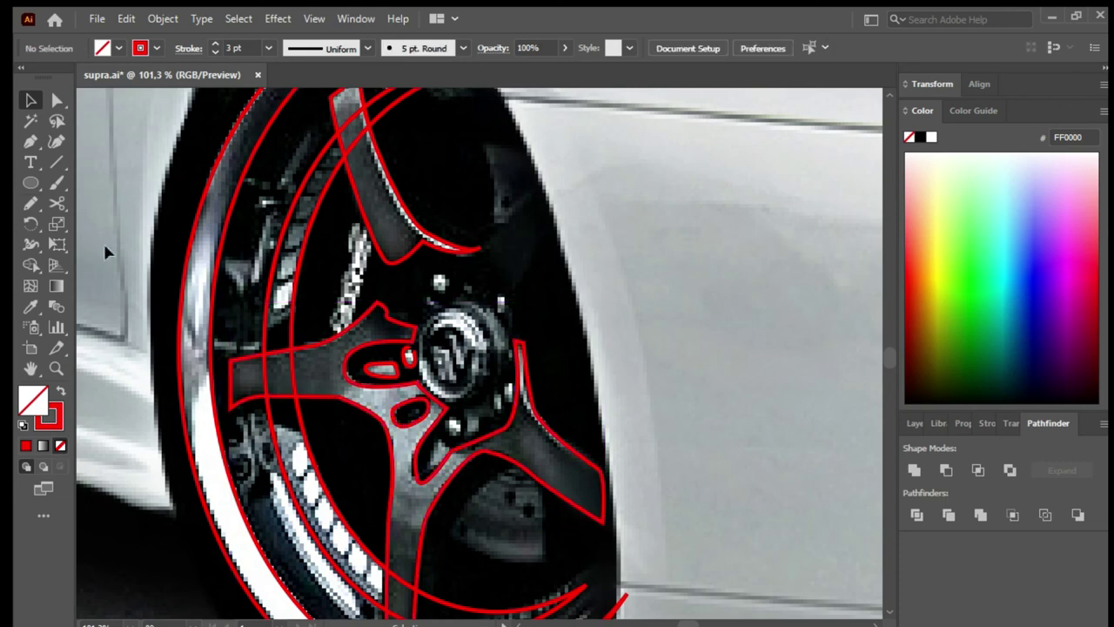
pyautogui.moveTo(452, 425); pyautogui.dragTo(456, 424)
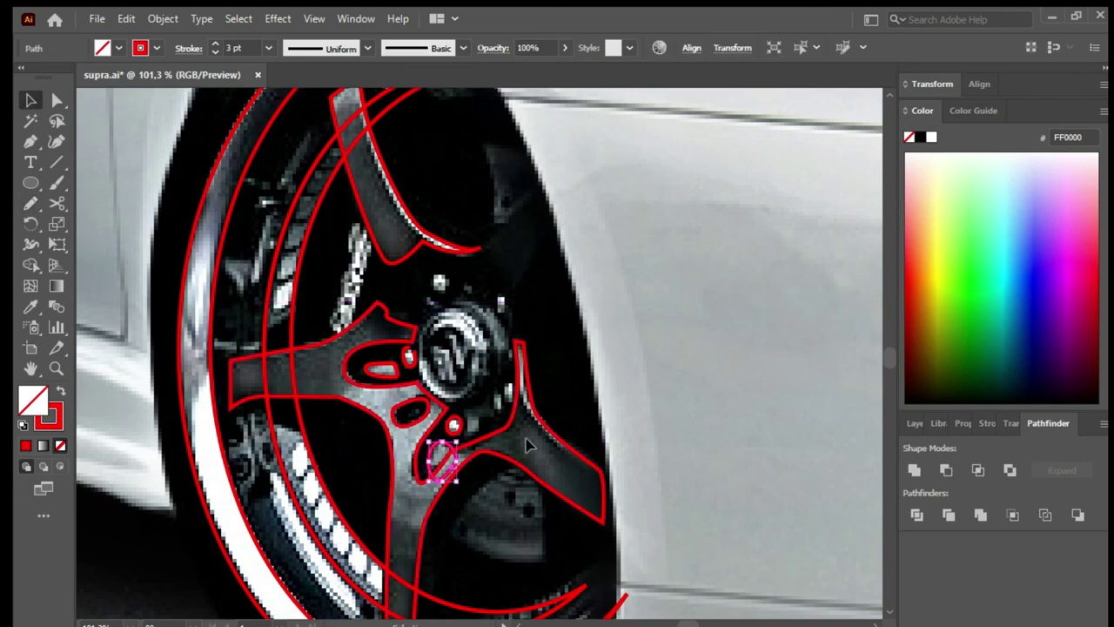
pyautogui.keyDown('ctrl'); pyautogui.click(444, 483); pyautogui.keyUp('ctrl')
pyautogui.keyDown('ctrl'); pyautogui.click(665, 436); pyautogui.keyUp('ctrl')
pyautogui.moveTo(423, 311); pyautogui.dragTo(487, 398)
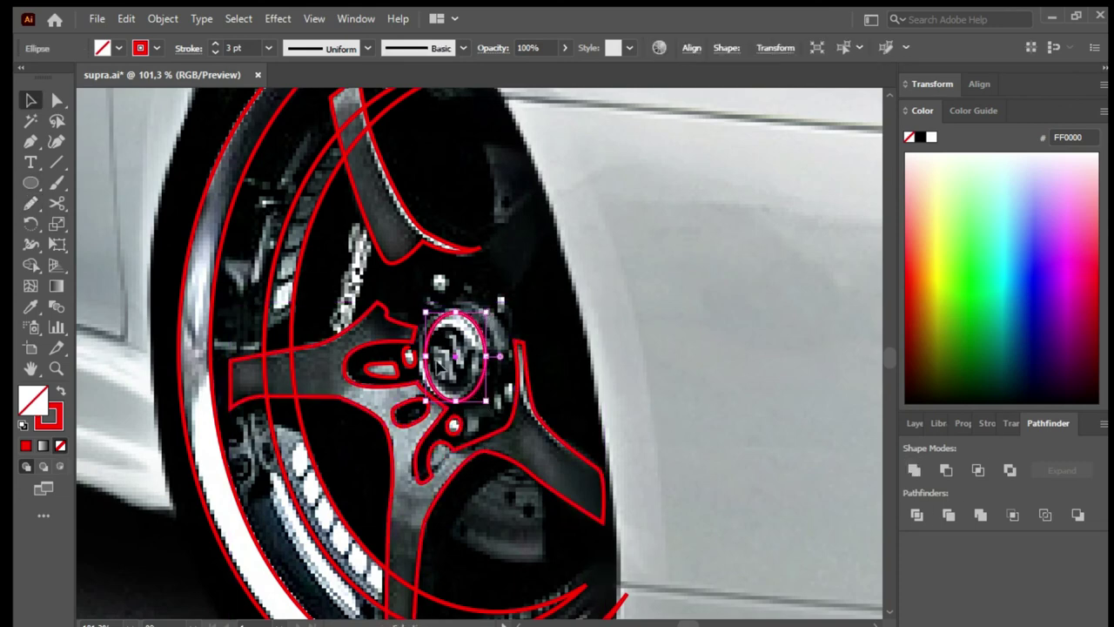
pyautogui.moveTo(489, 312); pyautogui.dragTo(486, 319)
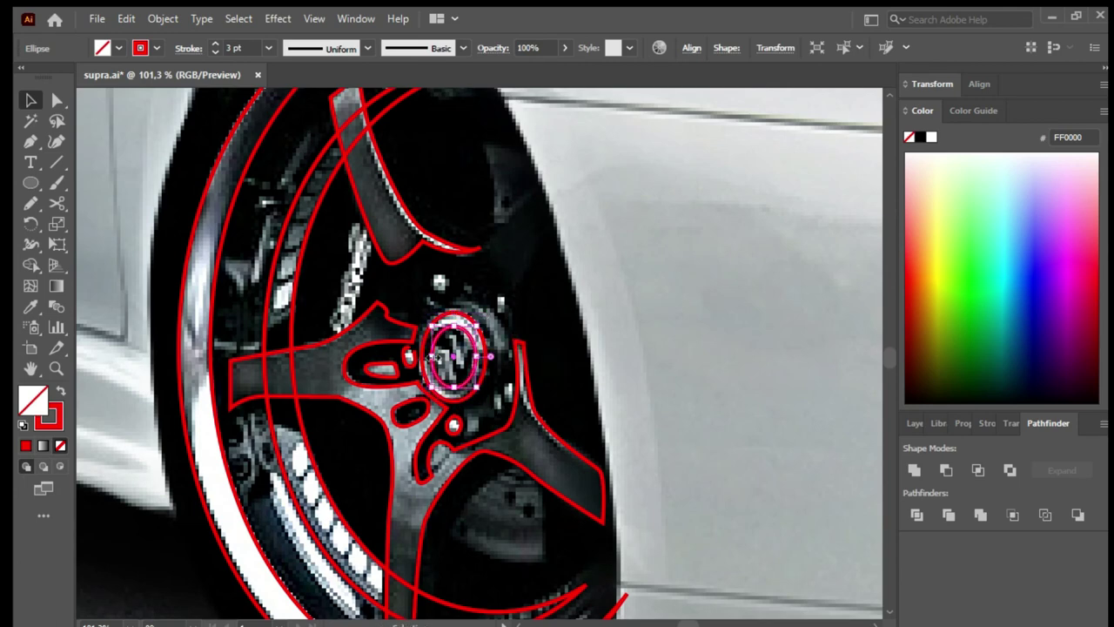
pyautogui.click(523, 320)
pyautogui.scroll(2, 523, 320)
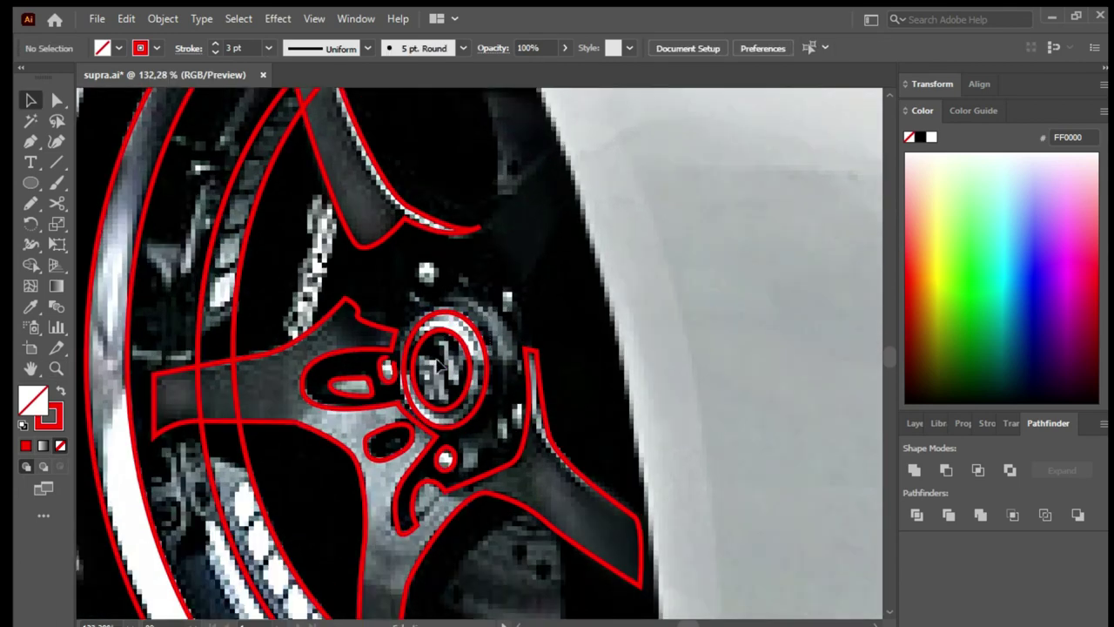
pyautogui.moveTo(477, 302); pyautogui.dragTo(460, 301)
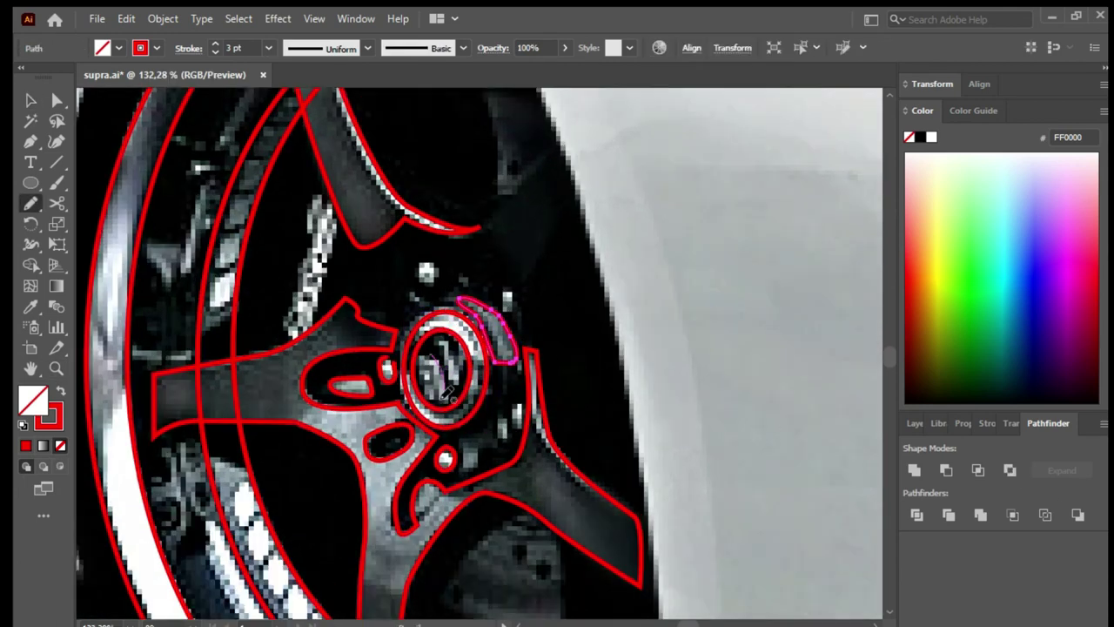
pyautogui.moveTo(452, 344); pyautogui.dragTo(426, 388)
# Step: Fill the hub circle, centre cap and small hub details white, then zoom out
pyautogui.press('v')
pyautogui.click(423, 364)
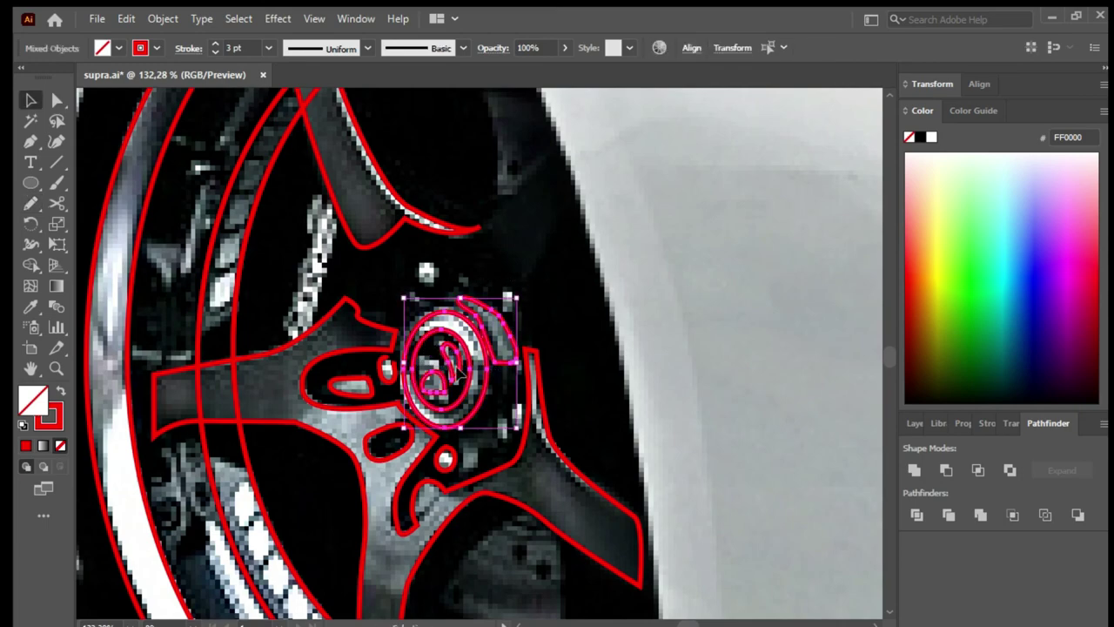
pyautogui.press('i')
pyautogui.click(427, 272)
pyautogui.keyDown('ctrl'); pyautogui.click(353, 383); pyautogui.keyUp('ctrl')
pyautogui.click(453, 340)
pyautogui.press('v')
pyautogui.click(445, 459)
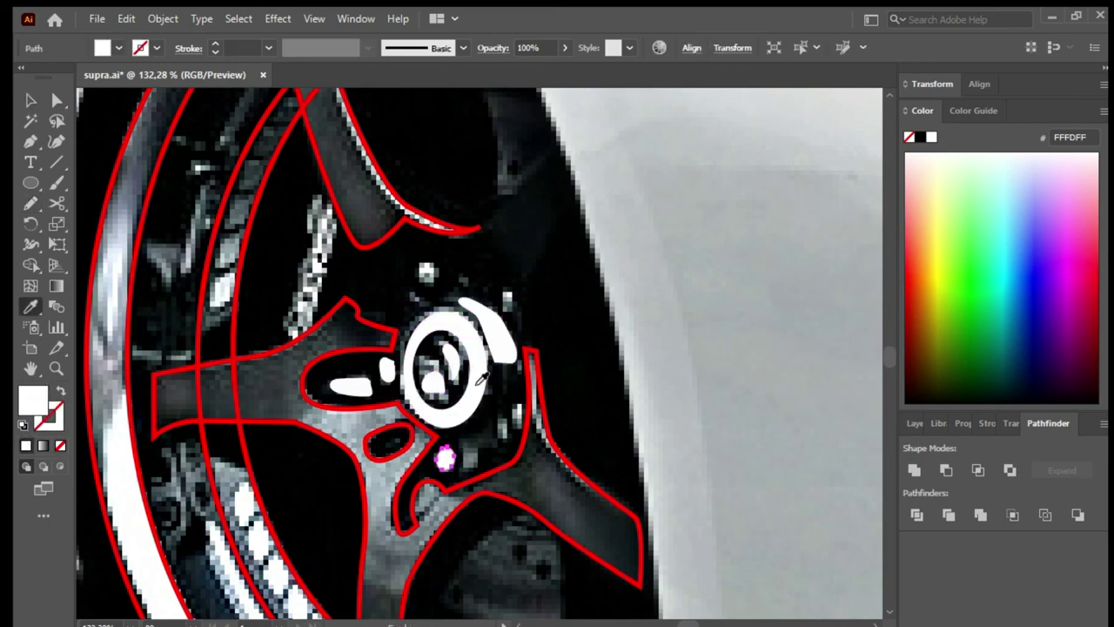
pyautogui.hotkey('ctrl', '-')
pyautogui.hotkey('ctrl', '-')
# Step: Fill the spoke outlines with the photo's dark grey and add a white crescent highlight
pyautogui.press('p')
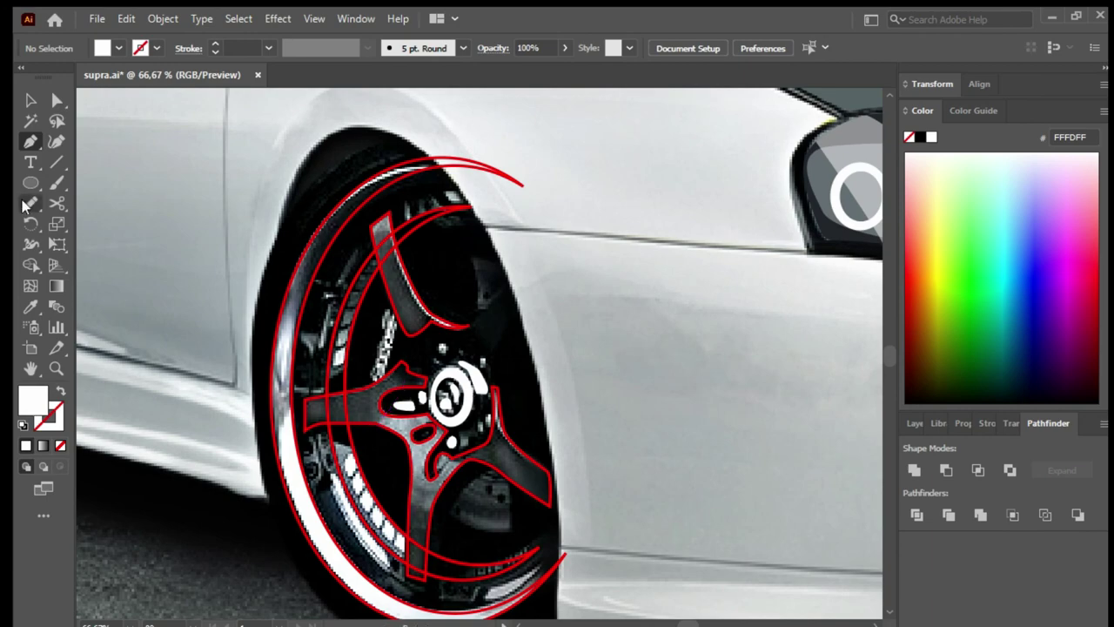
pyautogui.moveTo(450, 409); pyautogui.dragTo(410, 424)
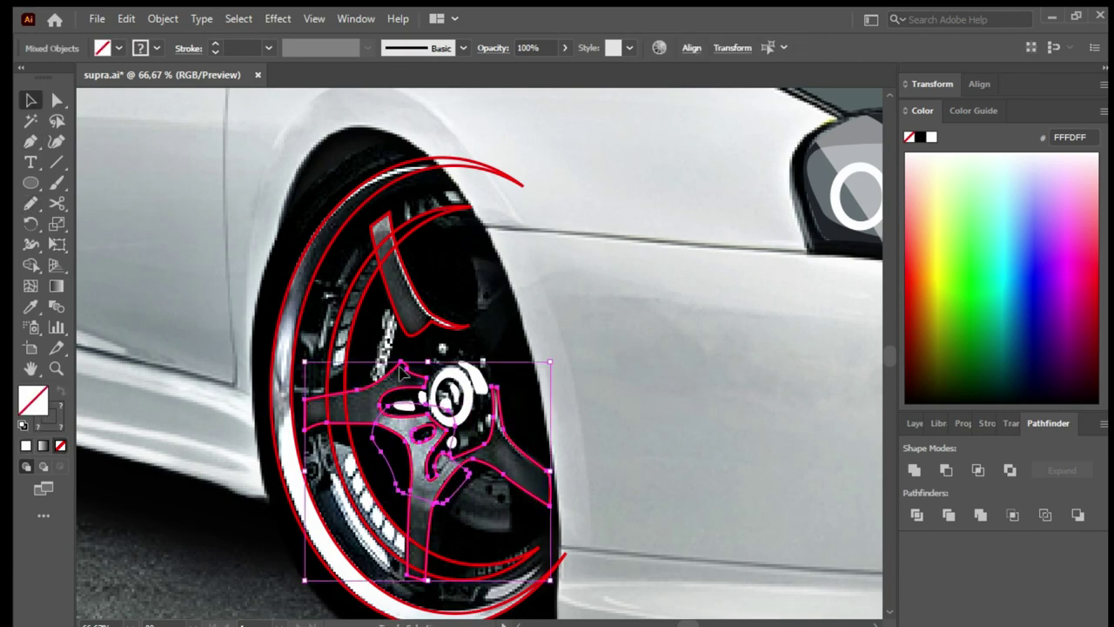
pyautogui.press('q')
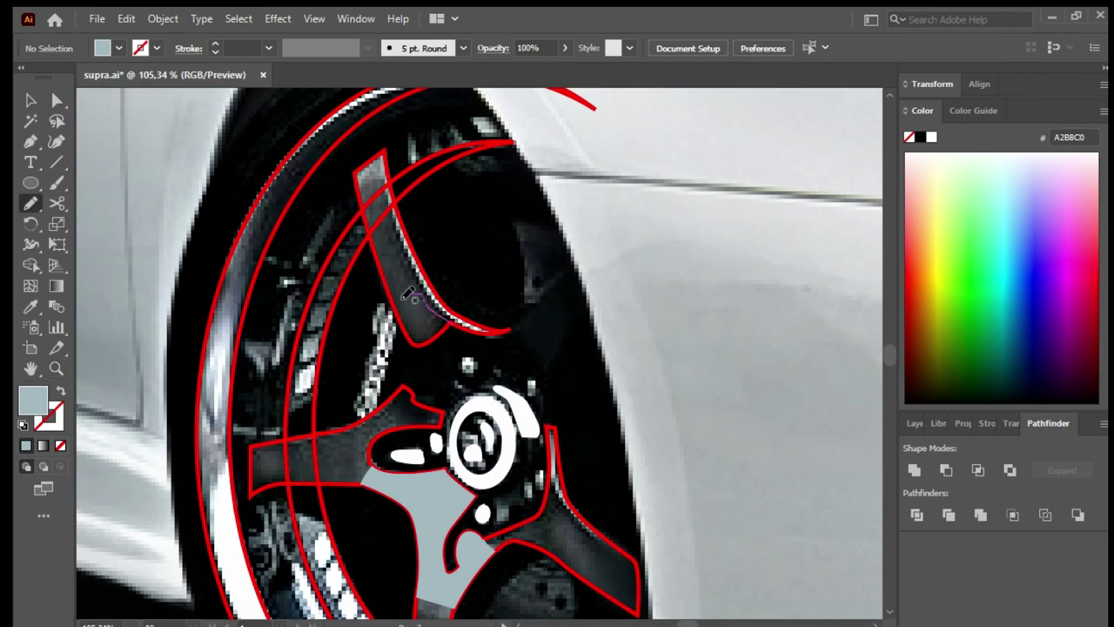
pyautogui.press('p')
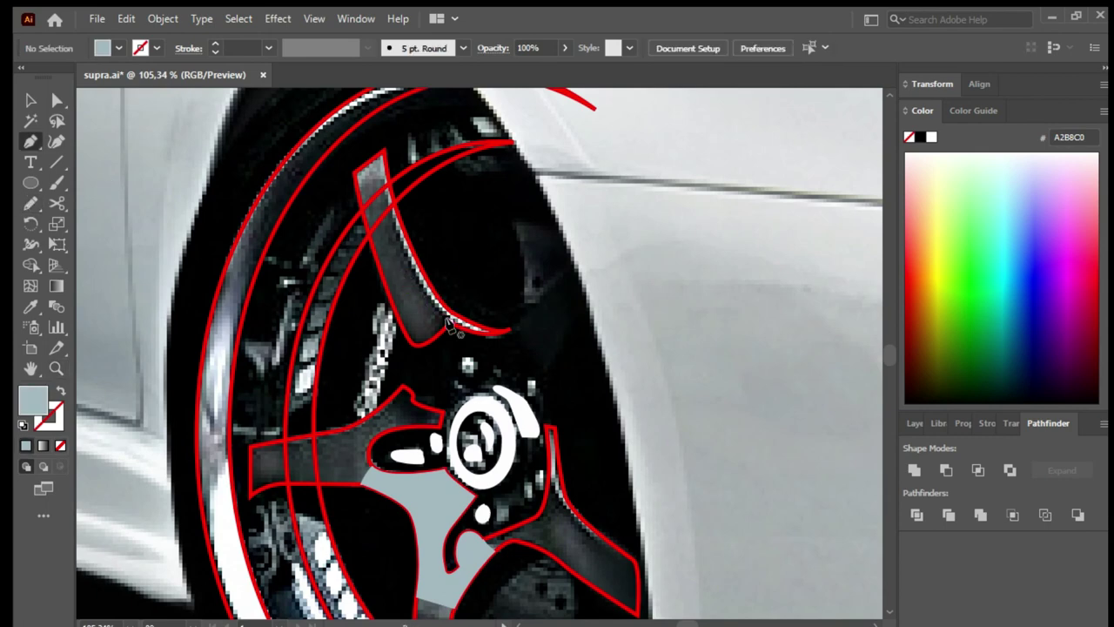
pyautogui.press('v')
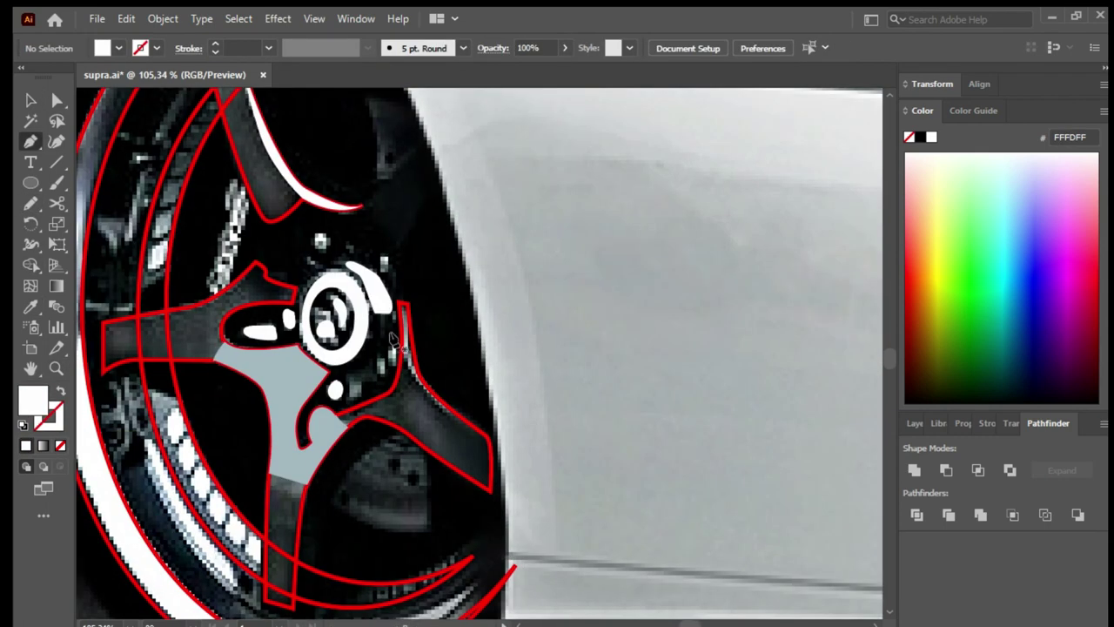
pyautogui.press('v')
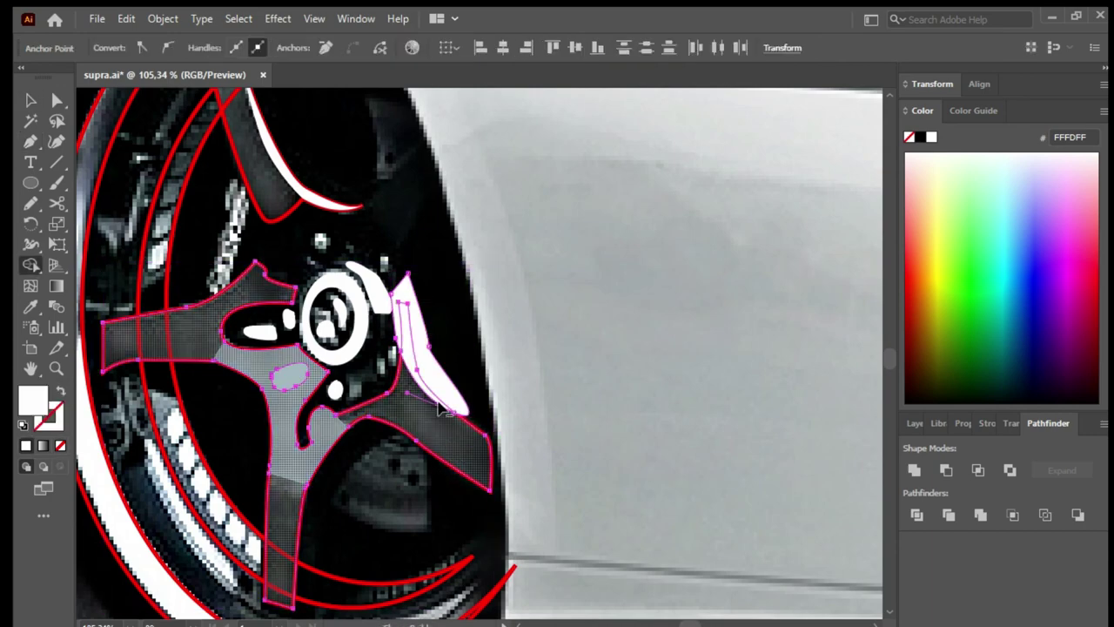
pyautogui.click(458, 456)
pyautogui.click(269, 206)
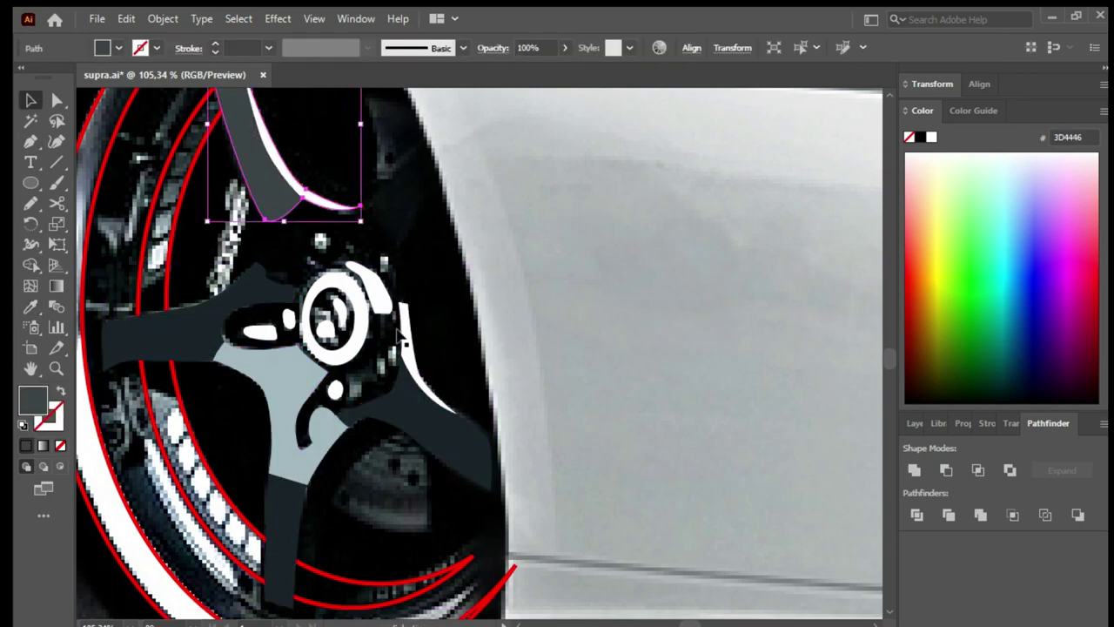
pyautogui.hotkey('ctrl', '0')
# Step: Fill the gap at the wheel bottom light grey and the lower spoke section dark grey
pyautogui.press('z')
pyautogui.click(392, 446)
pyautogui.moveTo(392, 446); pyautogui.dragTo(106, 306)
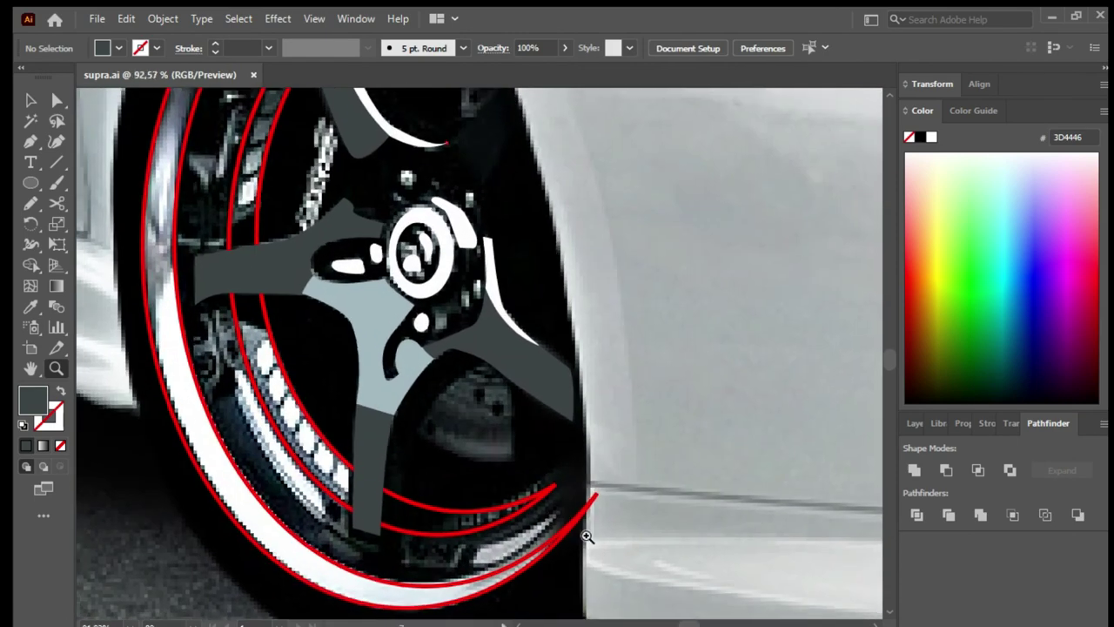
pyautogui.moveTo(540, 553); pyautogui.dragTo(488, 566)
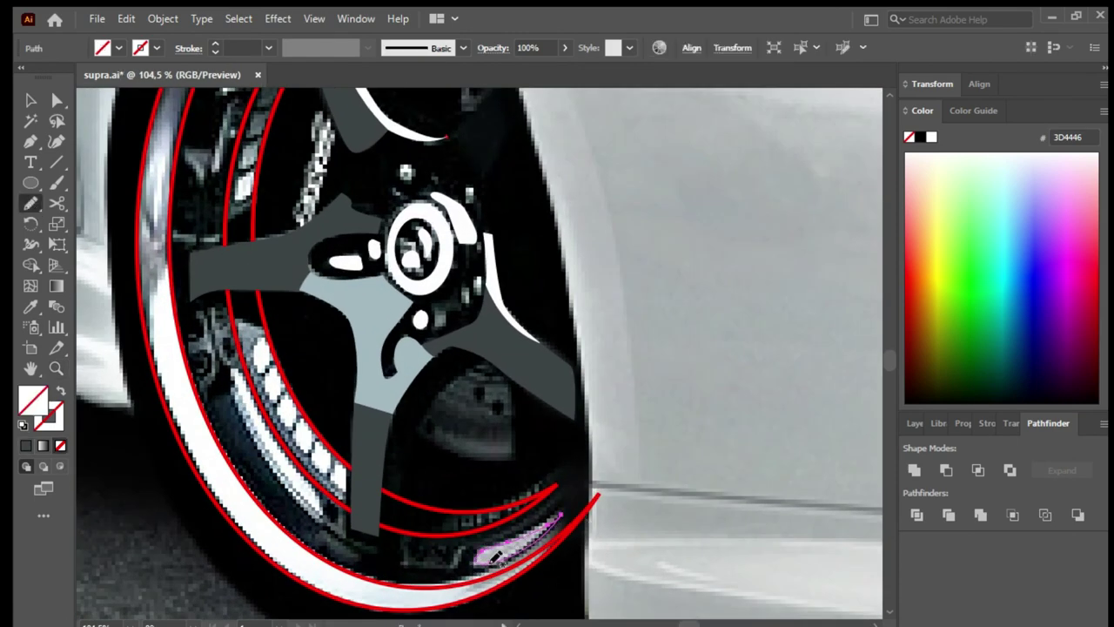
pyautogui.press('i')
pyautogui.click(543, 461)
pyautogui.press('v')
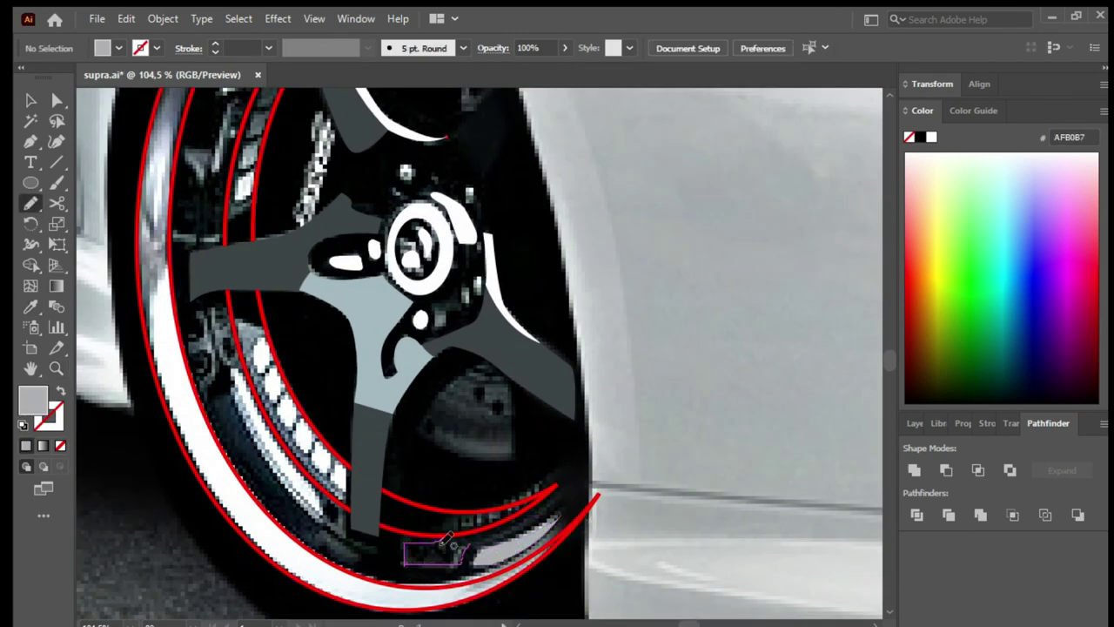
pyautogui.moveTo(544, 519); pyautogui.dragTo(542, 523)
pyautogui.click(551, 503)
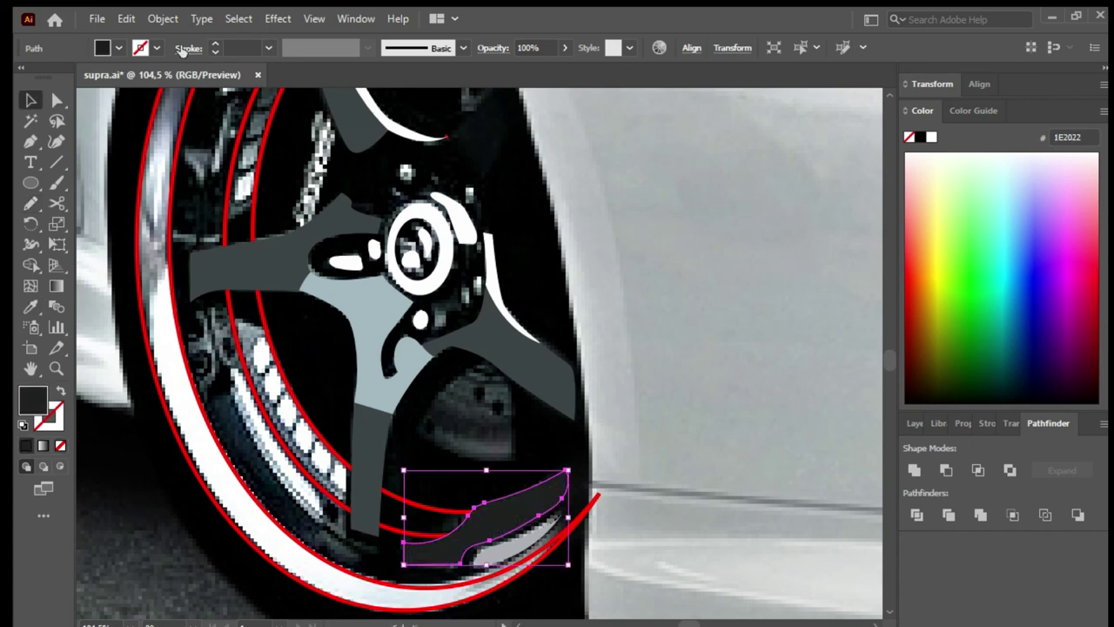
pyautogui.hotkey('ctrl', 'shift', 'a')
# Step: Draw a dark shape at the bottom of the wheel and send it behind the spokes
pyautogui.press('p')
pyautogui.click(347, 449)
pyautogui.click(344, 561)
pyautogui.click(598, 494)
pyautogui.click(347, 448)
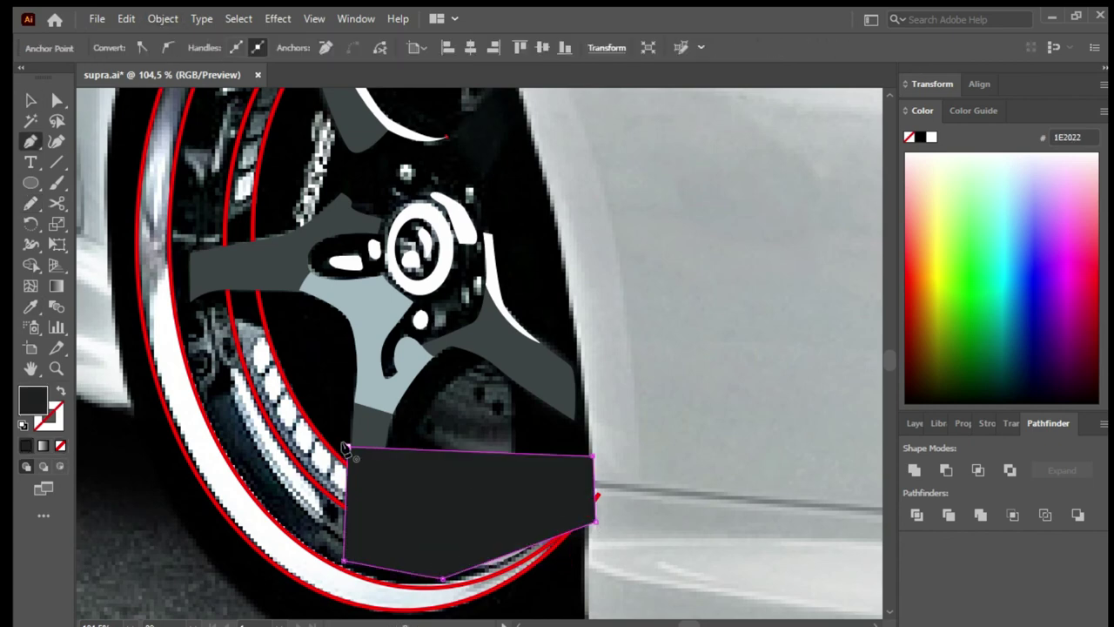
pyautogui.press('v')
pyautogui.hotkey('ctrl', 'shift', '[')
pyautogui.hotkey('ctrl', 'shift', 'a')
pyautogui.moveTo(304, 404); pyautogui.dragTo(322, 444)
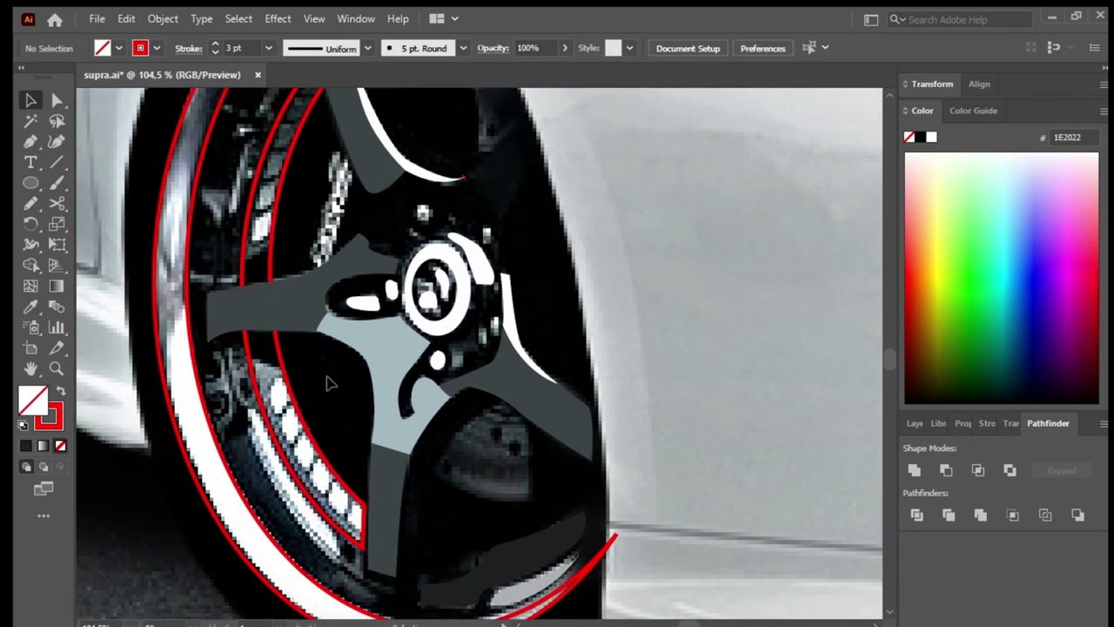
# Step: Add a dark filled shape near the rim top, placed behind the spokes
pyautogui.press('q')
pyautogui.moveTo(228, 277); pyautogui.dragTo(228, 355)
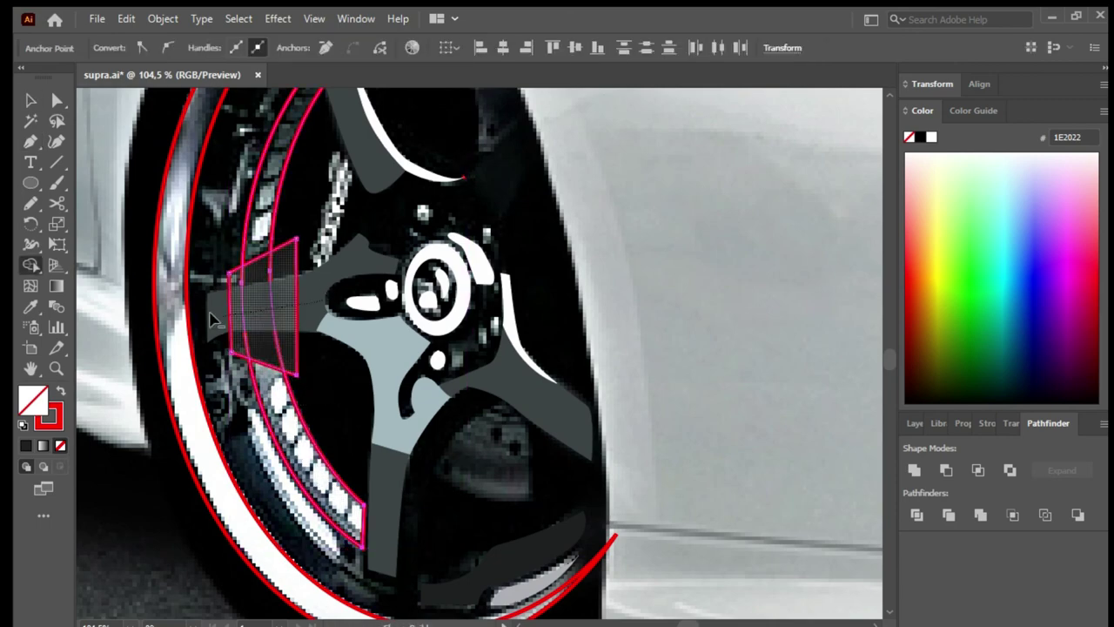
pyautogui.hotkey('ctrl', 'shift', 'a')
pyautogui.scroll(5, 214, 320)
pyautogui.press('p')
pyautogui.click(331, 200)
pyautogui.click(520, 172)
pyautogui.click(345, 260)
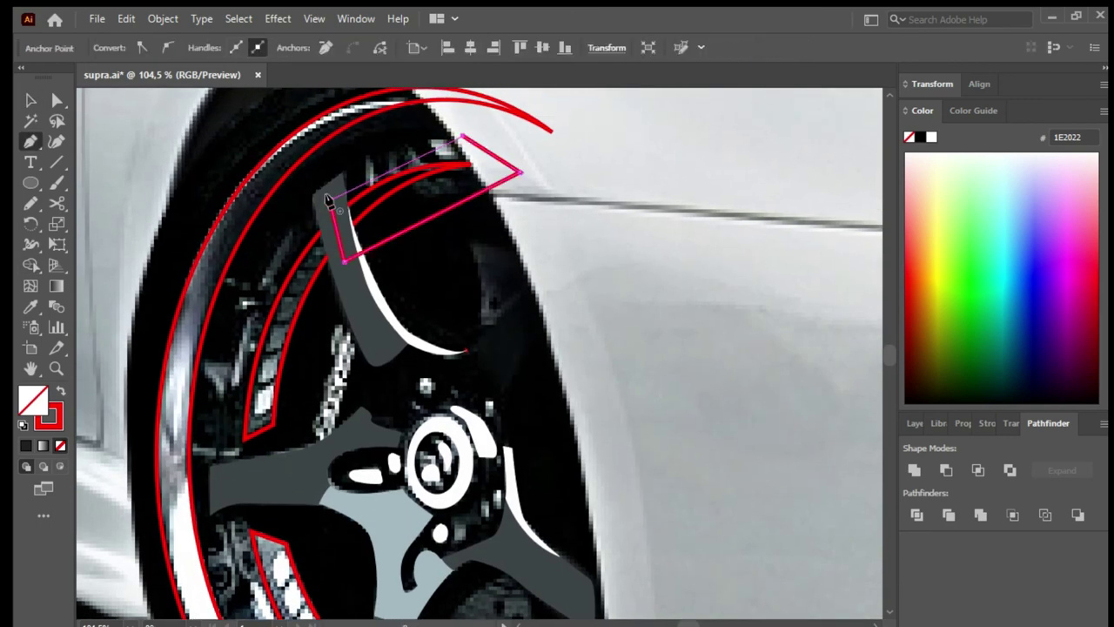
pyautogui.click(330, 201)
pyautogui.hotkey('ctrl', 'shift', '[')
pyautogui.hotkey('ctrl', 'shift', 'a')
pyautogui.press('v')
pyautogui.scroll(-5, 297, 445)
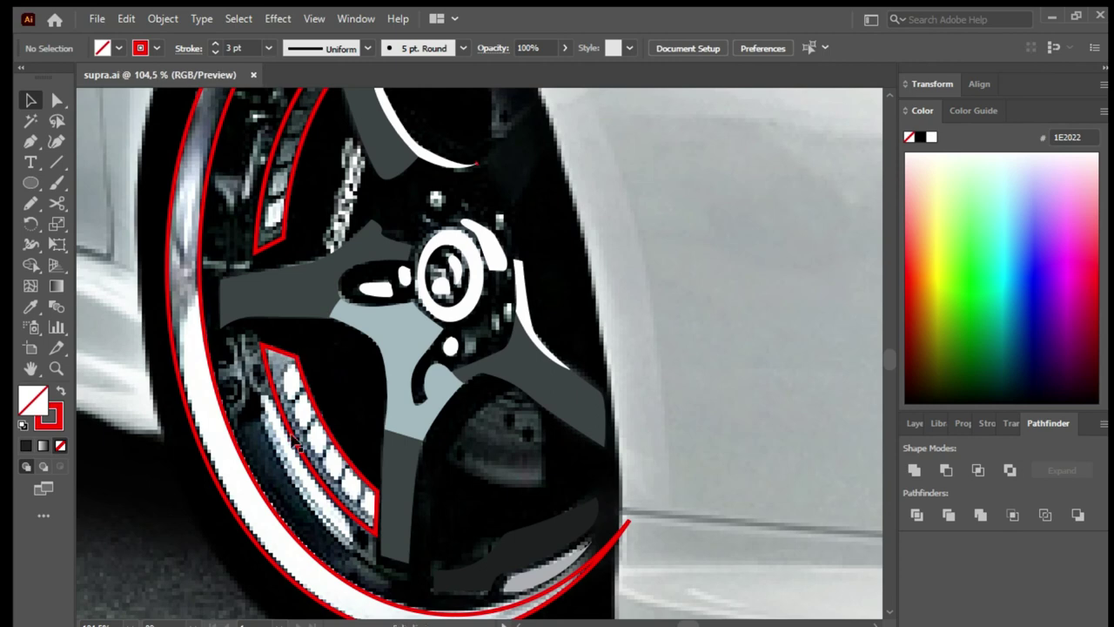
# Step: Draw a hexagon on the inner rim strip and Alt-drag copies down the strip
pyautogui.keyDown('alt'); pyautogui.scroll(3, 297, 445); pyautogui.keyUp('alt')
pyautogui.press('l')
pyautogui.click(294, 342)
pyautogui.click(307, 383)
pyautogui.click(289, 406)
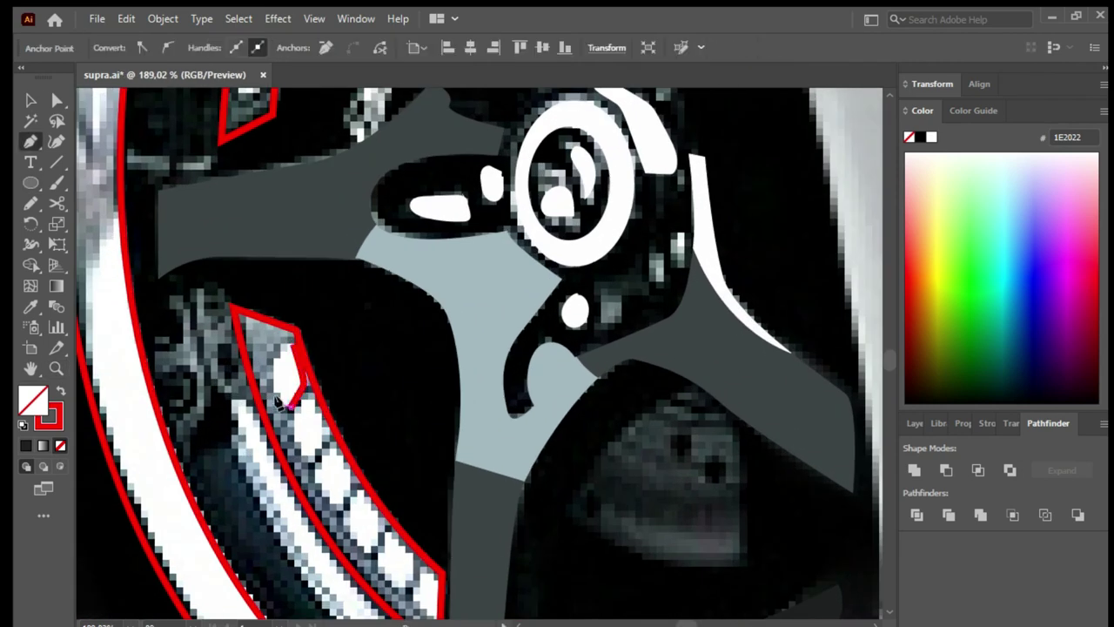
pyautogui.click(290, 347)
pyautogui.press('v')
pyautogui.moveTo(290, 375)
pyautogui.mouseDown()
pyautogui.moveTo(343, 510)
pyautogui.moveTo(399, 579)
pyautogui.mouseUp()
pyautogui.scroll(-3, 399, 579)
pyautogui.moveTo(357, 477); pyautogui.dragTo(389, 515)
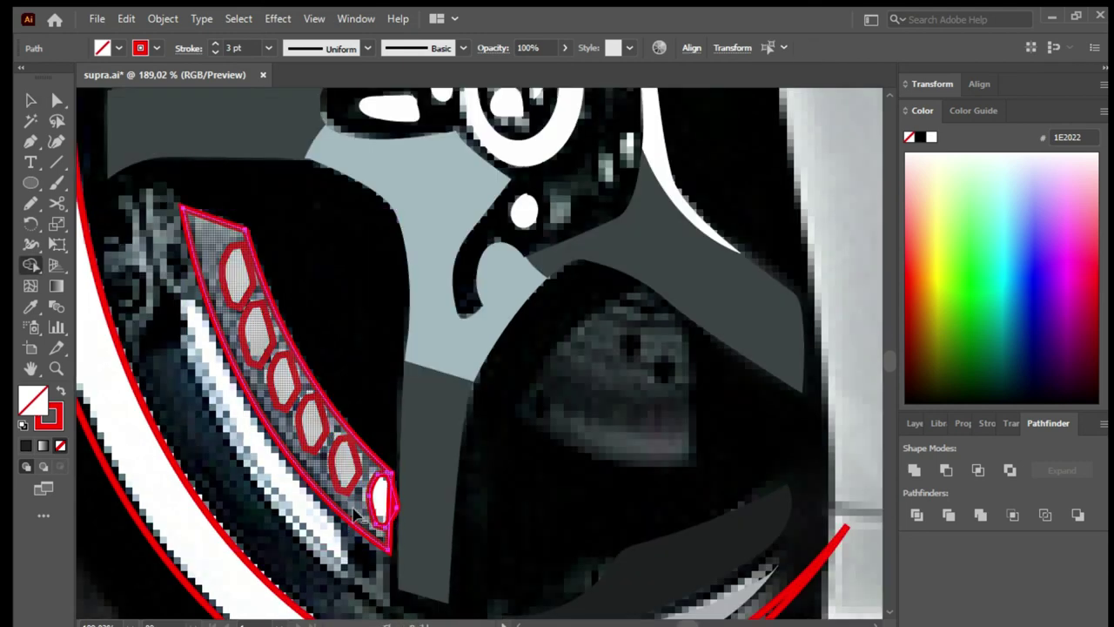
# Step: Make the hexagons solid white, fill the strip grey-blue, and add a thin white edge shape
pyautogui.click(257, 282)
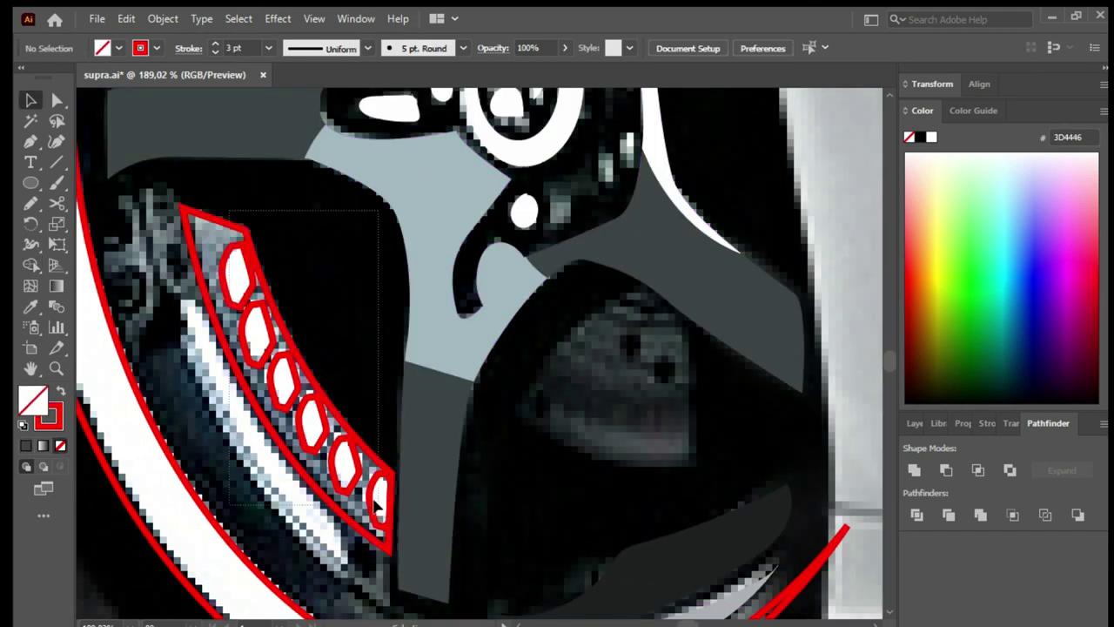
pyautogui.press('d')
pyautogui.press('i')
pyautogui.click(215, 246)
pyautogui.press('v')
pyautogui.hotkey('ctrl', 'shift', 'a')
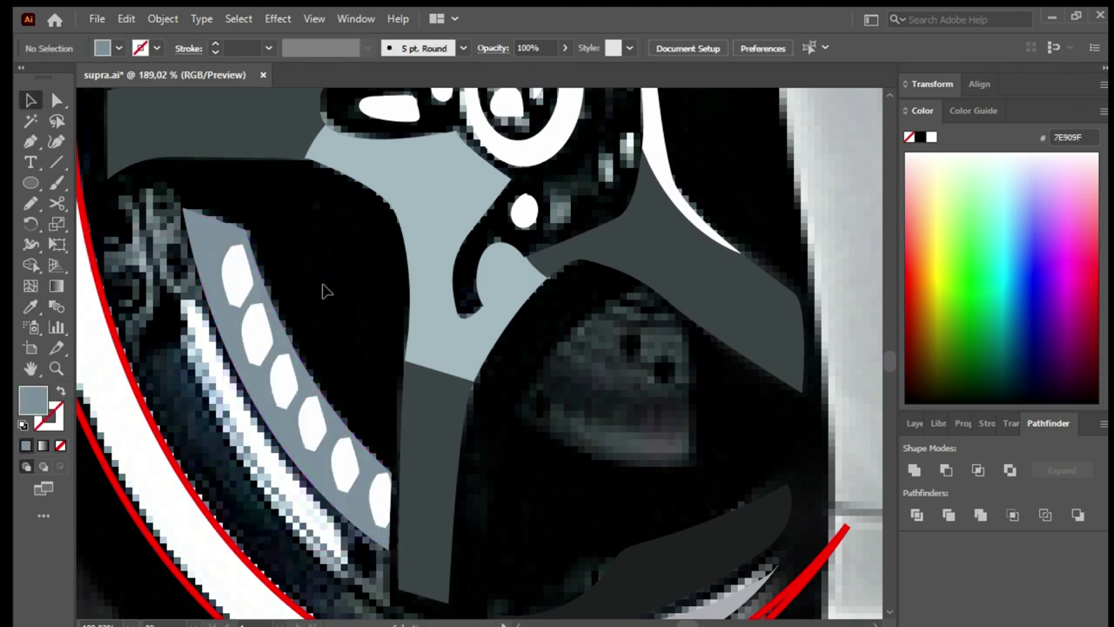
pyautogui.click(190, 317)
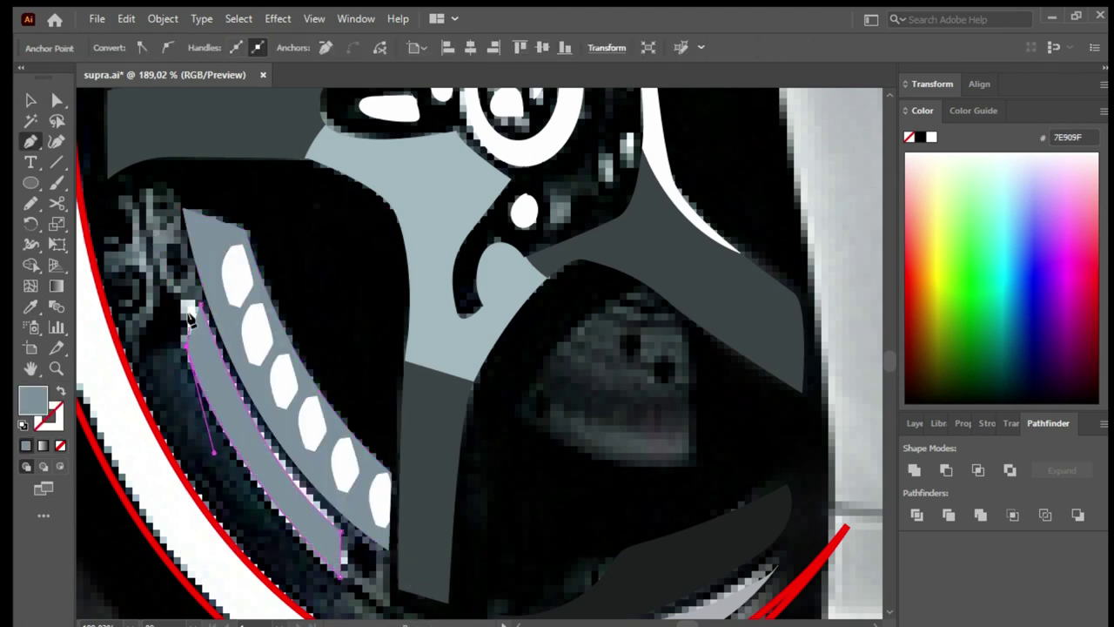
pyautogui.click(237, 282)
pyautogui.hotkey('ctrl', 'shift', 'a')
pyautogui.press('n')
pyautogui.scroll(2, 244, 279)
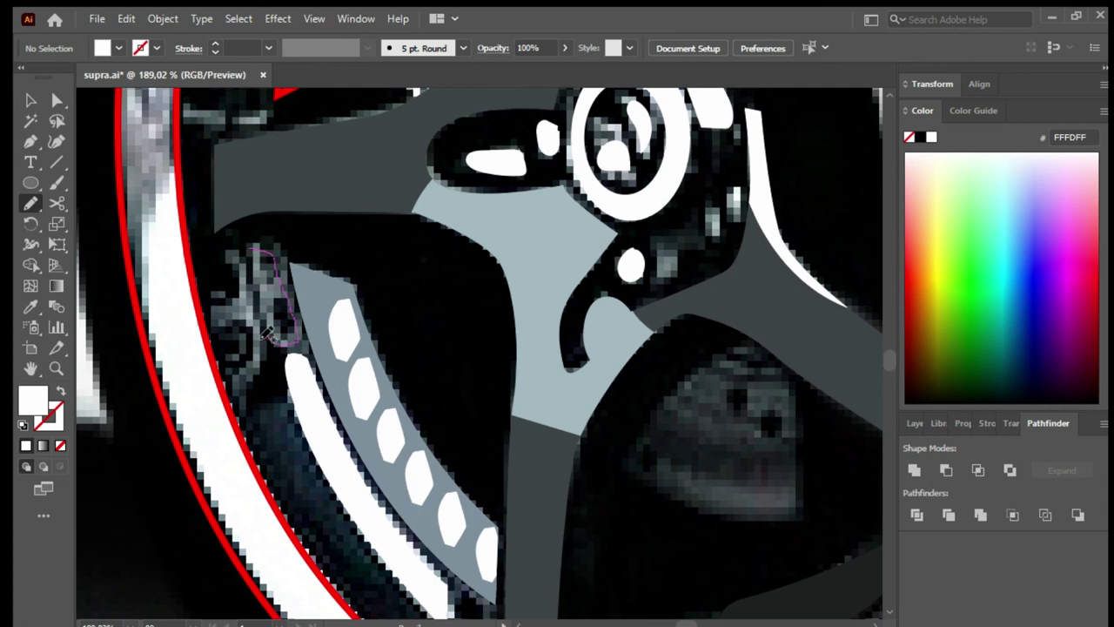
# Step: Sketch two brake details behind the spokes, filled grey-blue and grey
pyautogui.moveTo(267, 333); pyautogui.dragTo(235, 260)
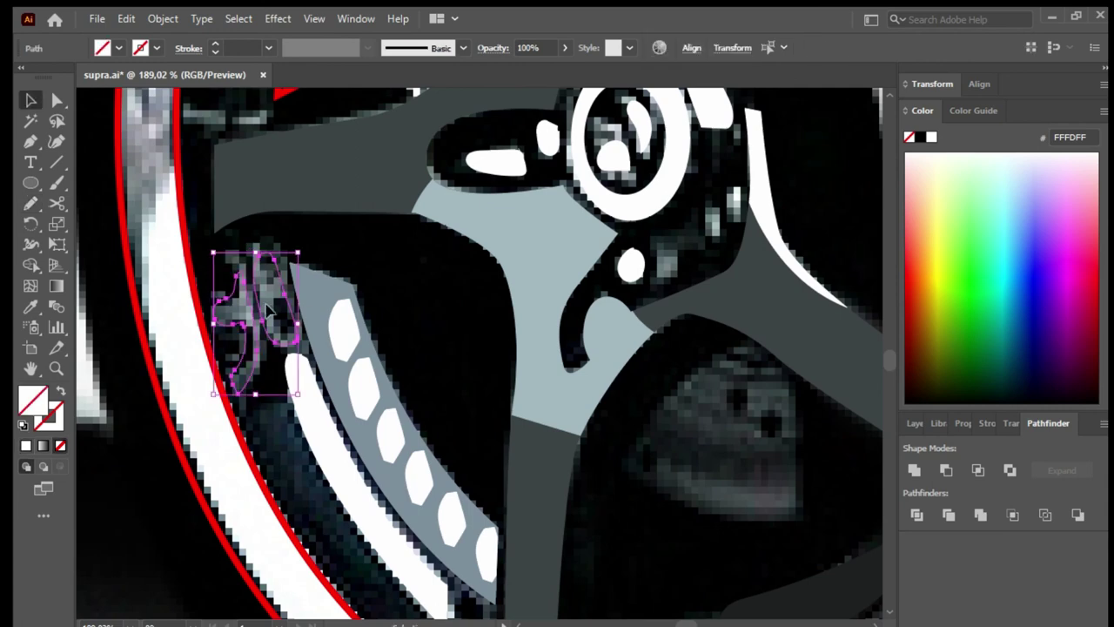
pyautogui.press('i')
pyautogui.click(309, 287)
pyautogui.hotkey('ctrl', 'shift', 'a')
pyautogui.moveTo(333, 120); pyautogui.dragTo(377, 503)
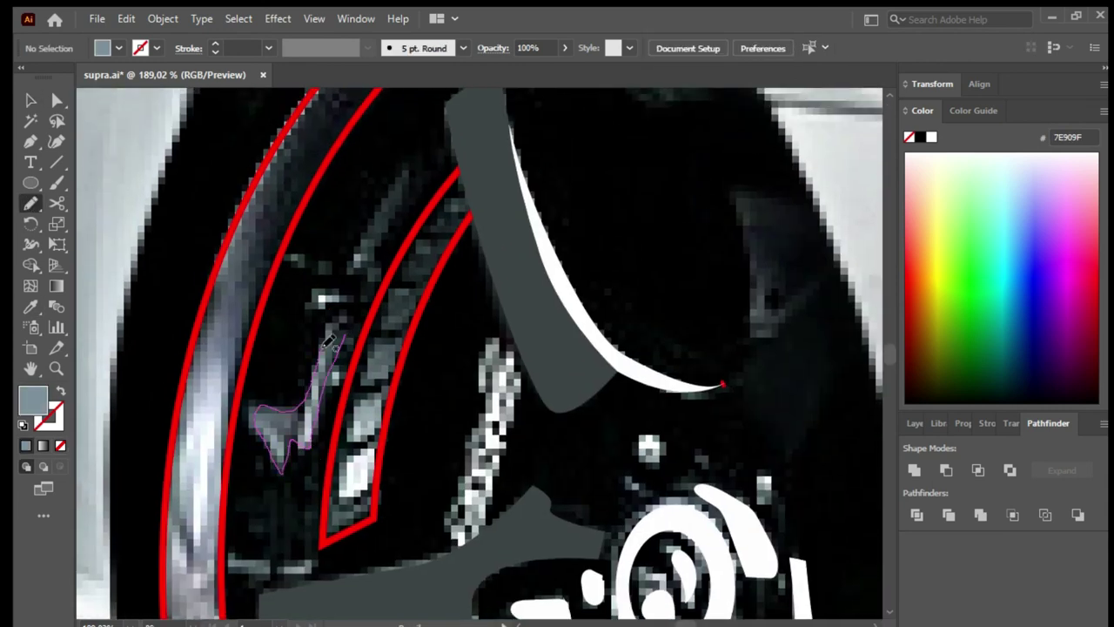
pyautogui.moveTo(329, 342); pyautogui.dragTo(335, 337)
pyautogui.press('i')
pyautogui.click(375, 426)
pyautogui.hotkey('ctrl', 'shift', 'a')
pyautogui.press('n')
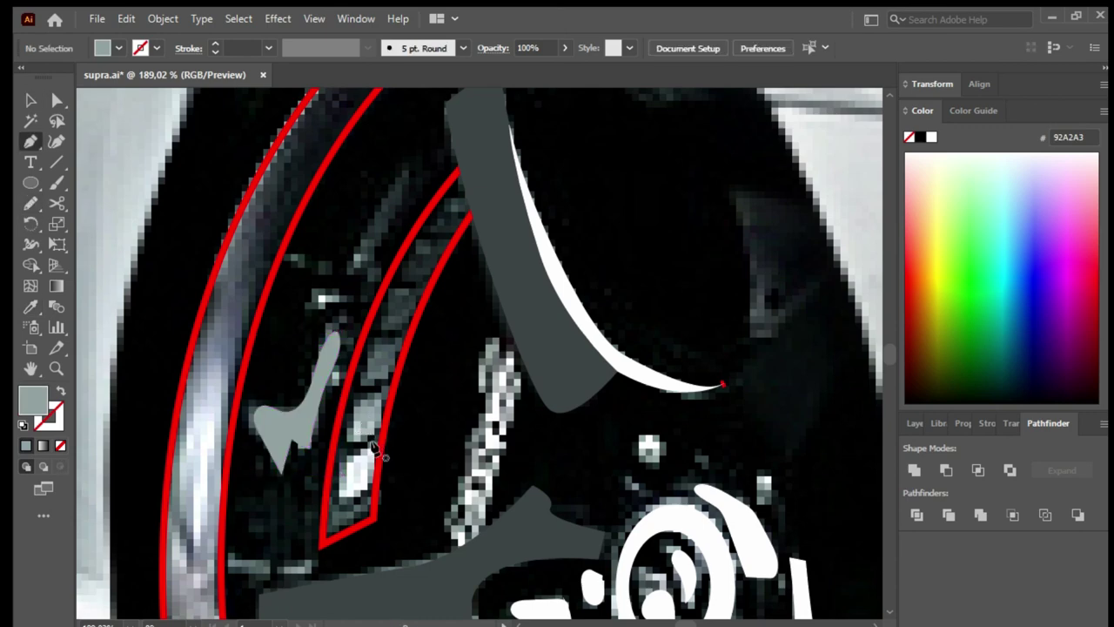
# Step: Fill a segment in the upper rim strip grey-blue and the spoke highlight white
pyautogui.moveTo(374, 448)
pyautogui.mouseDown()
pyautogui.moveTo(338, 466)
pyautogui.moveTo(381, 364)
pyautogui.mouseUp()
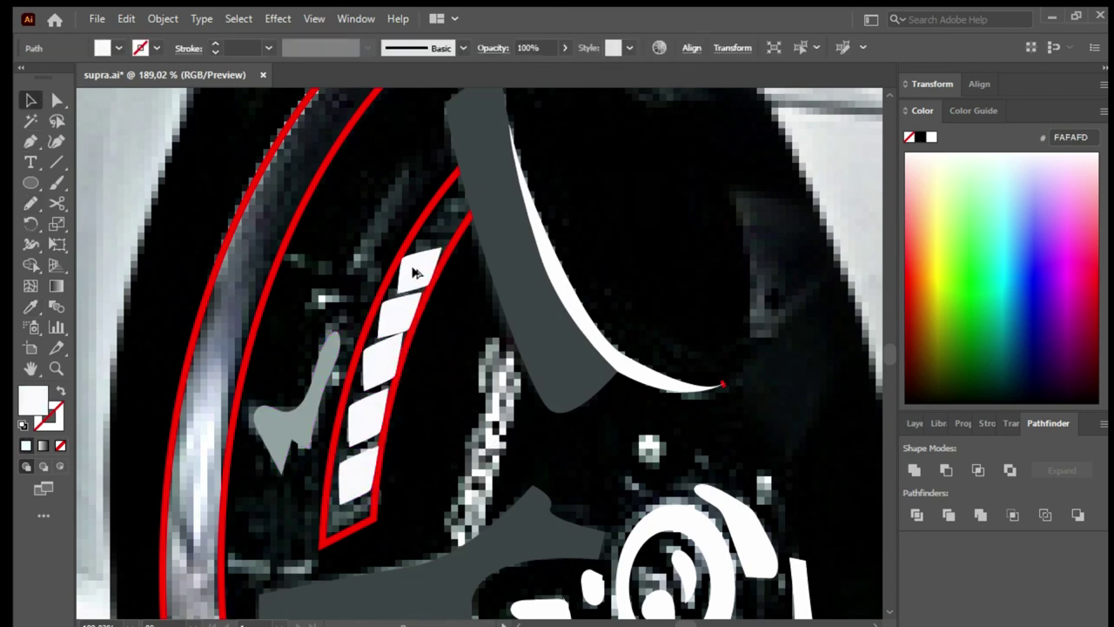
pyautogui.scroll(-3, 387, 410)
pyautogui.press('i')
pyautogui.click(393, 356)
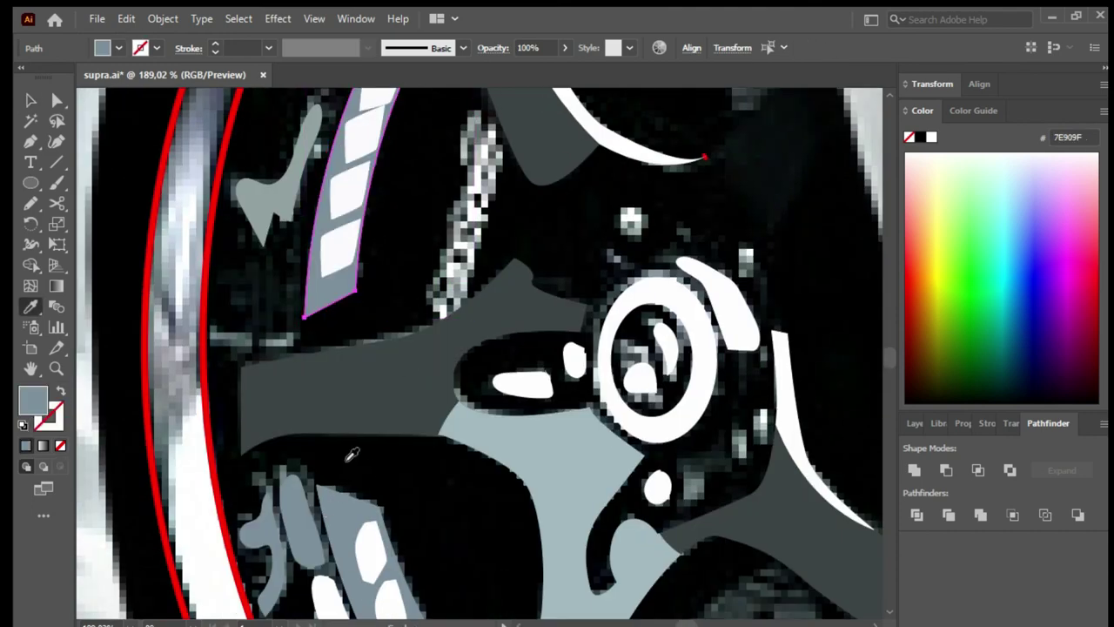
pyautogui.hotkey('ctrl', 'shift', 'a')
pyautogui.scroll(2, 261, 348)
pyautogui.press('i')
pyautogui.click(353, 301)
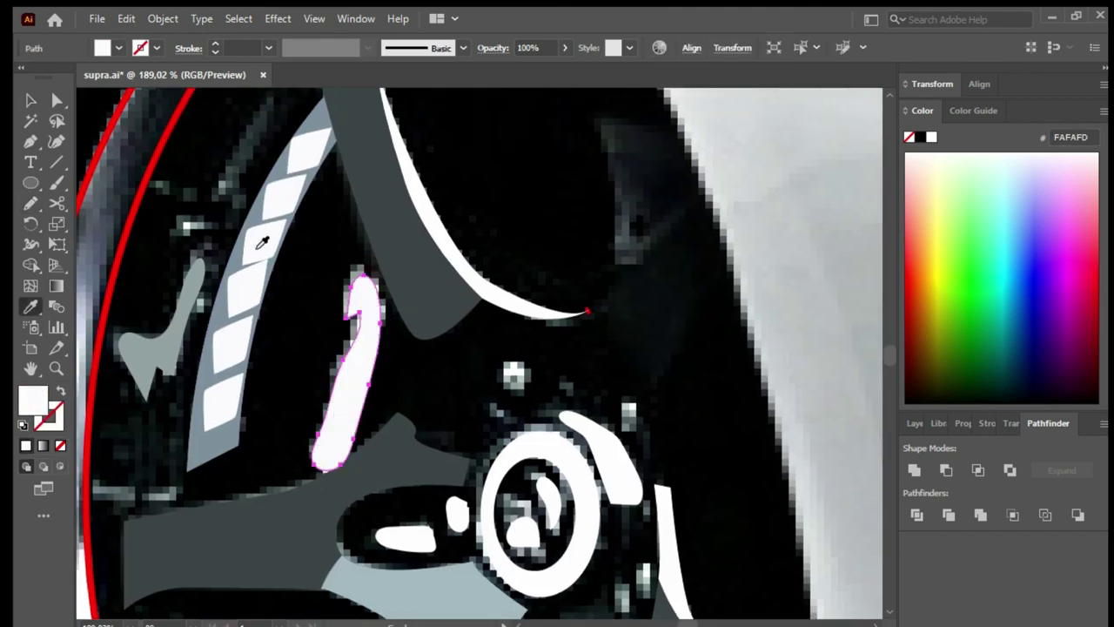
pyautogui.press('v')
pyautogui.hotkey('ctrl', '-')
pyautogui.hotkey('ctrl', '-')
pyautogui.hotkey('ctrl', '-')
pyautogui.keyDown('alt'); pyautogui.click(444, 497); pyautogui.keyUp('alt')
# Step: Start a shape over the wheel arch top, then discard it and zoom back out
pyautogui.moveTo(427, 229); pyautogui.dragTo(649, 413)
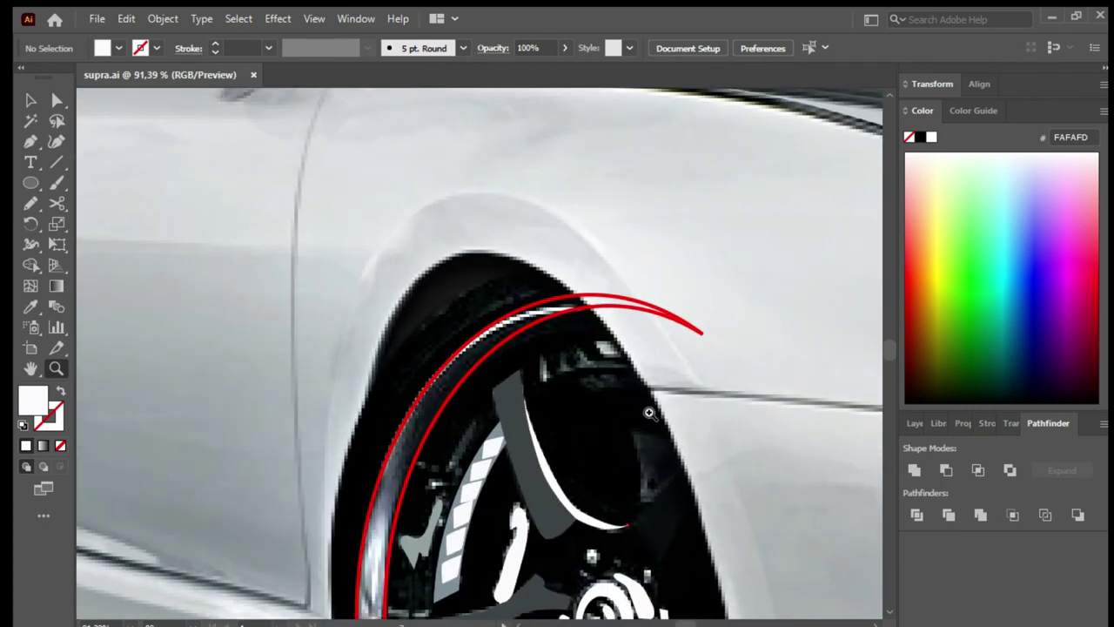
pyautogui.click(746, 290)
pyautogui.click(435, 368)
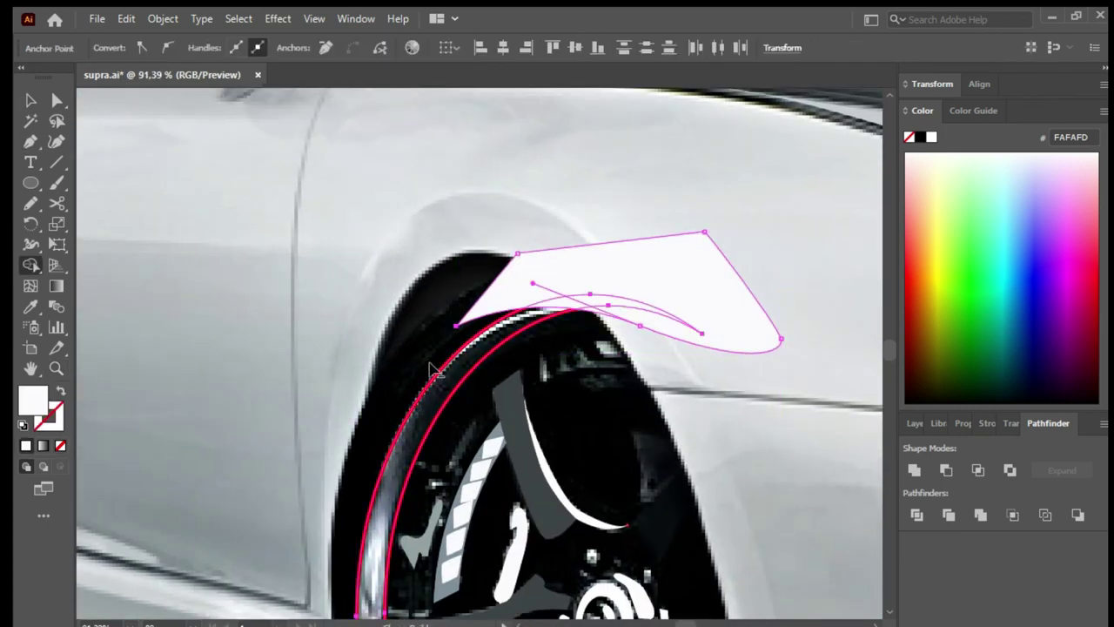
pyautogui.hotkey('ctrl', 'z')
pyautogui.press('a')
pyautogui.click(548, 313)
pyautogui.hotkey('ctrl', 'shift', 'a')
pyautogui.hotkey('ctrl', '-')
pyautogui.hotkey('ctrl', '-')
pyautogui.hotkey('ctrl', '-')
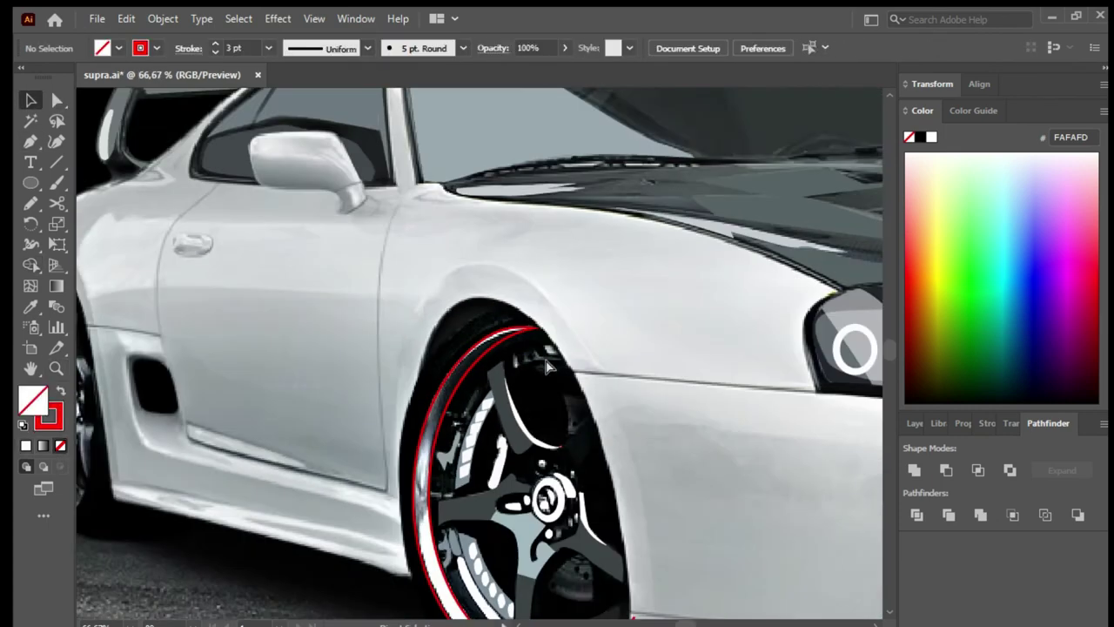
# Step: Undo a stray point added to the rim path and zoom onto the front wheel's upper part
pyautogui.press('z')
pyautogui.moveTo(532, 499); pyautogui.dragTo(647, 536)
pyautogui.click(597, 462)
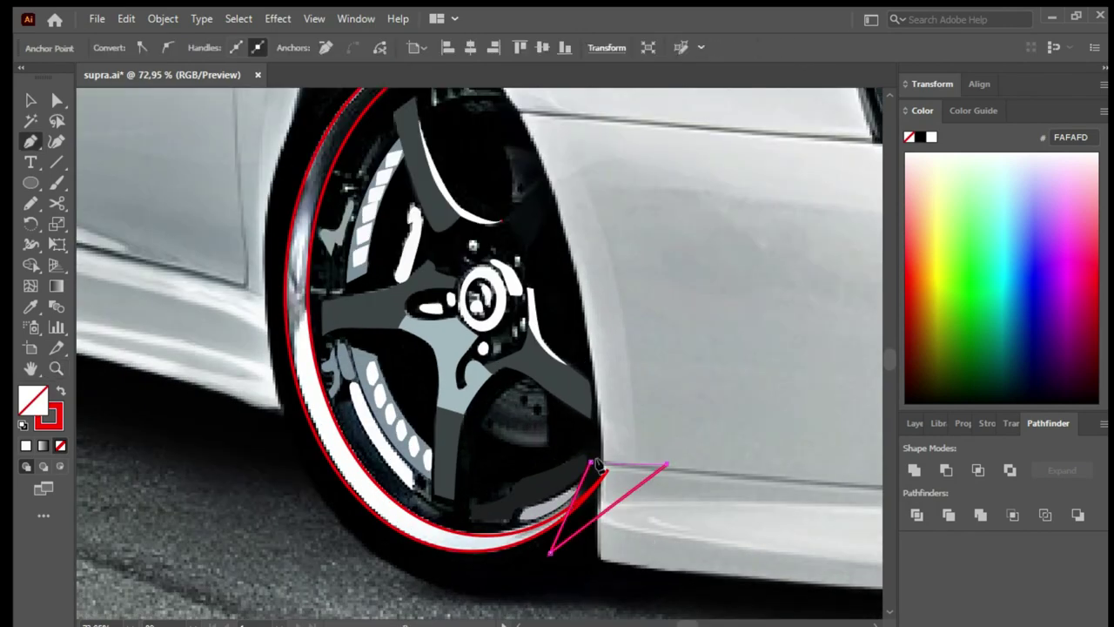
pyautogui.press('v')
pyautogui.hotkey('ctrl', 'z')
pyautogui.hotkey('ctrl', '0')
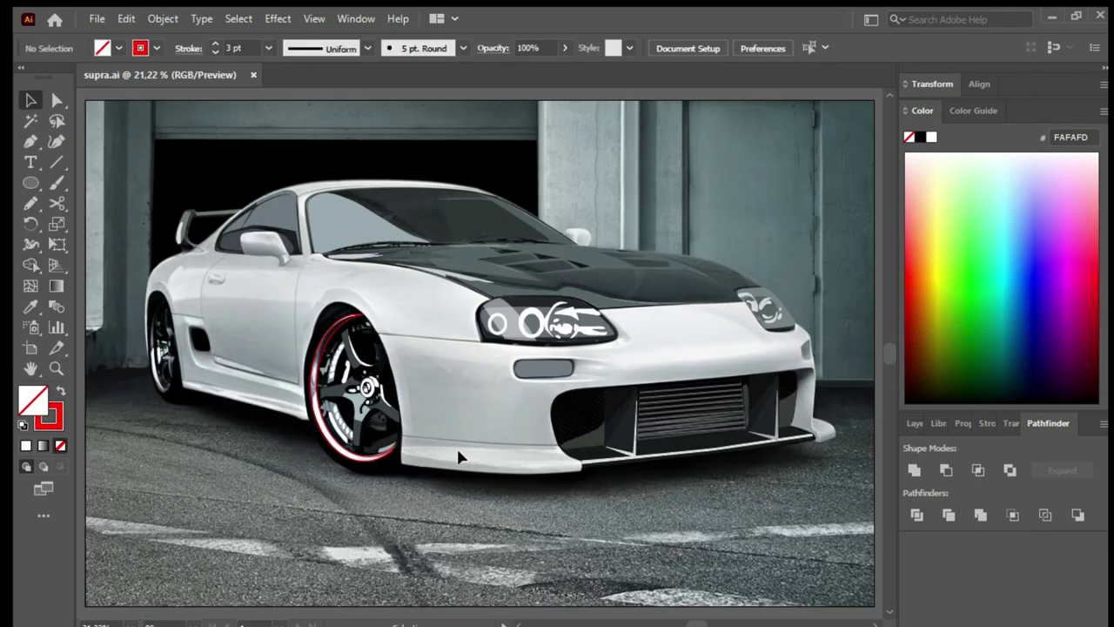
pyautogui.press('z')
pyautogui.moveTo(460, 456); pyautogui.dragTo(522, 461)
# Step: Trace a closed curved highlight shape along the inside of the front rim
pyautogui.press('p')
pyautogui.moveTo(324, 328); pyautogui.dragTo(307, 355)
pyautogui.moveTo(520, 194); pyautogui.dragTo(446, 157)
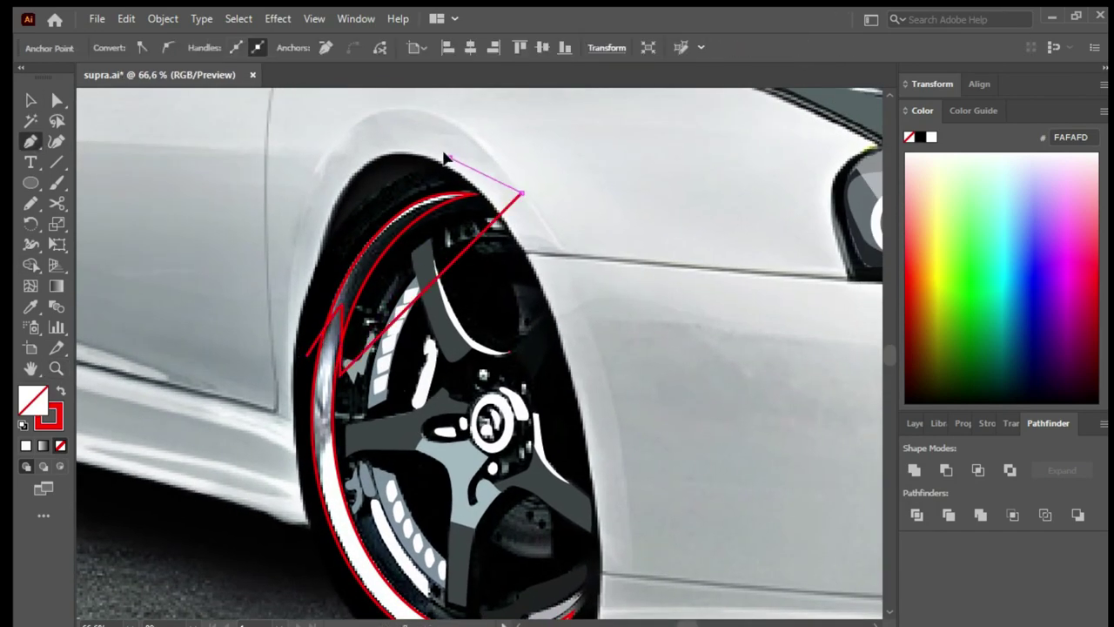
pyautogui.keyDown('ctrl'); pyautogui.click(535, 286); pyautogui.keyUp('ctrl')
pyautogui.scroll(-3, 535, 286)
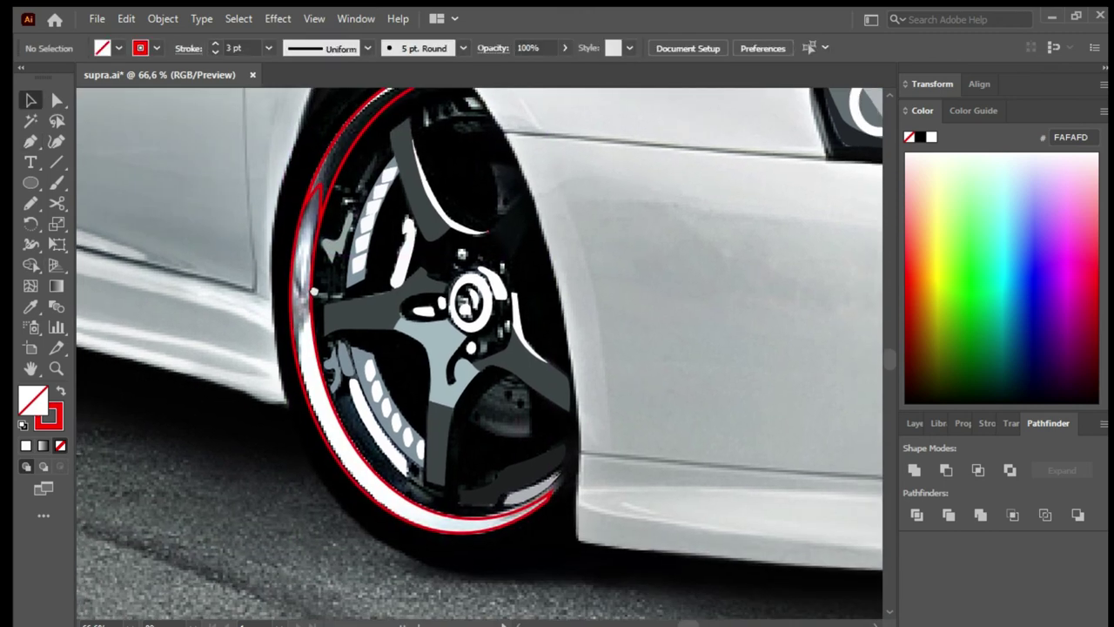
pyautogui.click(288, 406)
pyautogui.click(302, 320)
# Step: Fill the rim highlight with light grey-blue A3AFC4 sampled by the Eyedropper
pyautogui.press('v')
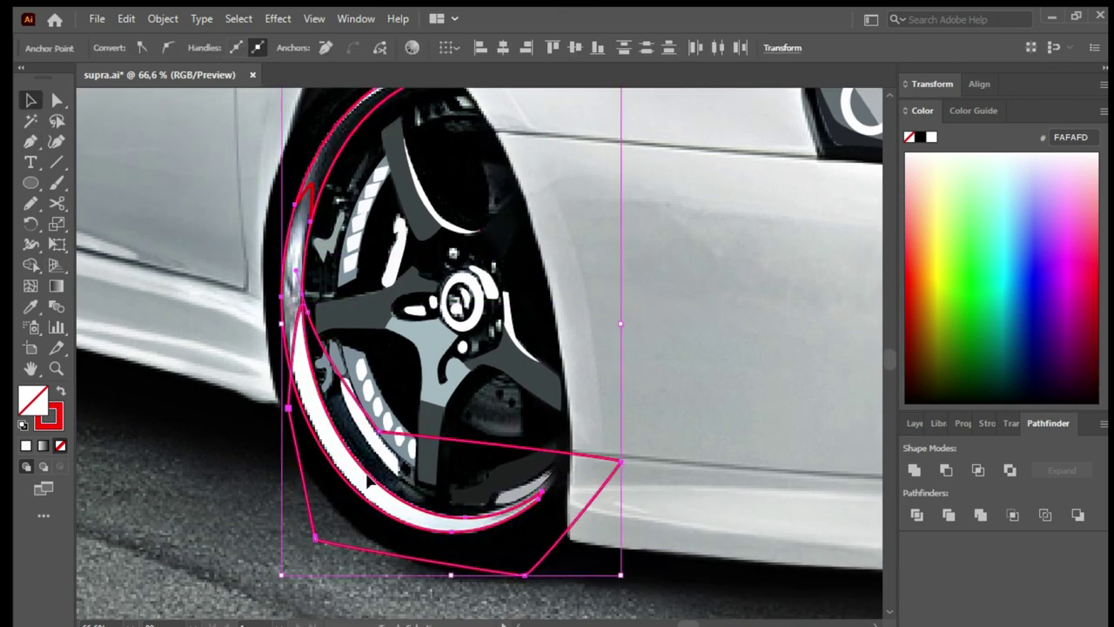
pyautogui.press('i')
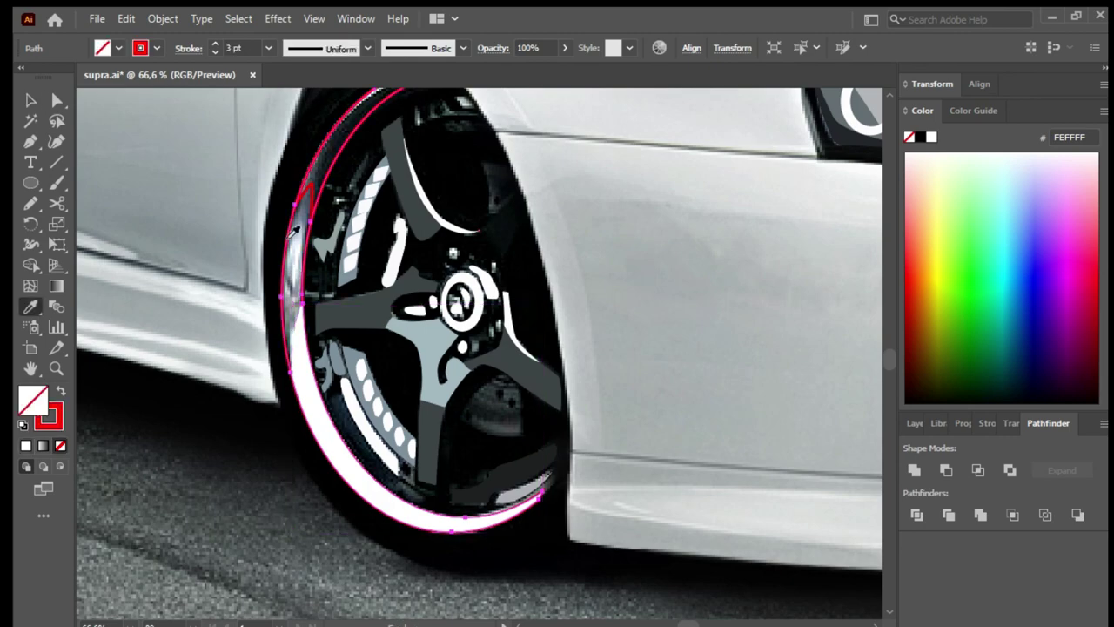
pyautogui.click(300, 221)
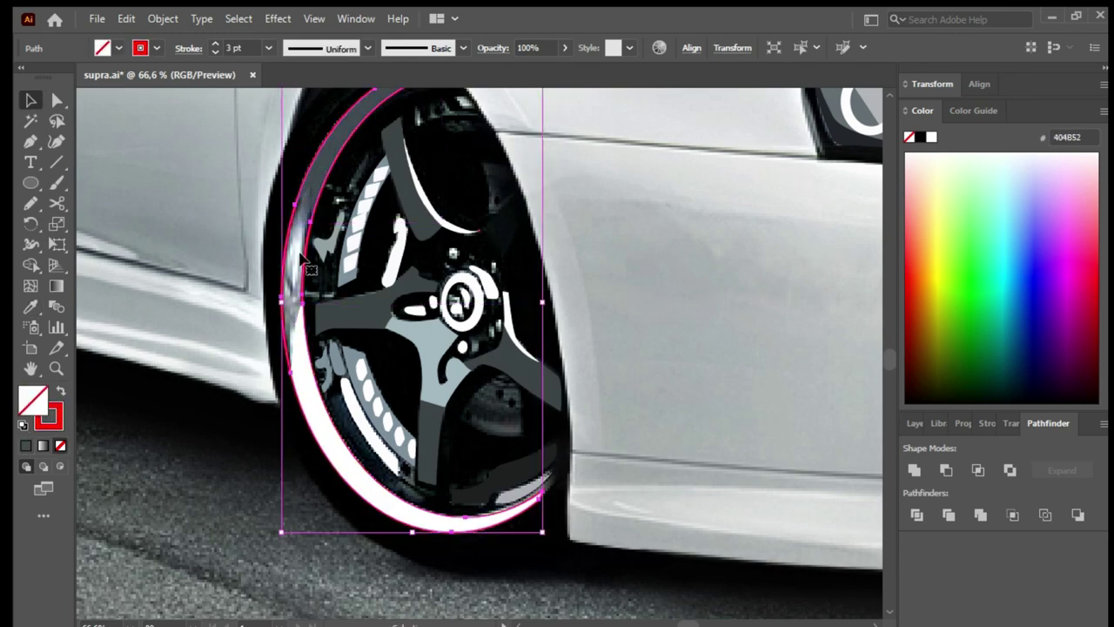
pyautogui.click(301, 228)
pyautogui.press('v')
pyautogui.hotkey('ctrl', 'shift', 'a')
pyautogui.hotkey('ctrl', '0')
# Step: Zoom in around the front wheel and try a freehand shadow shape, then undo it
pyautogui.click(915, 423)
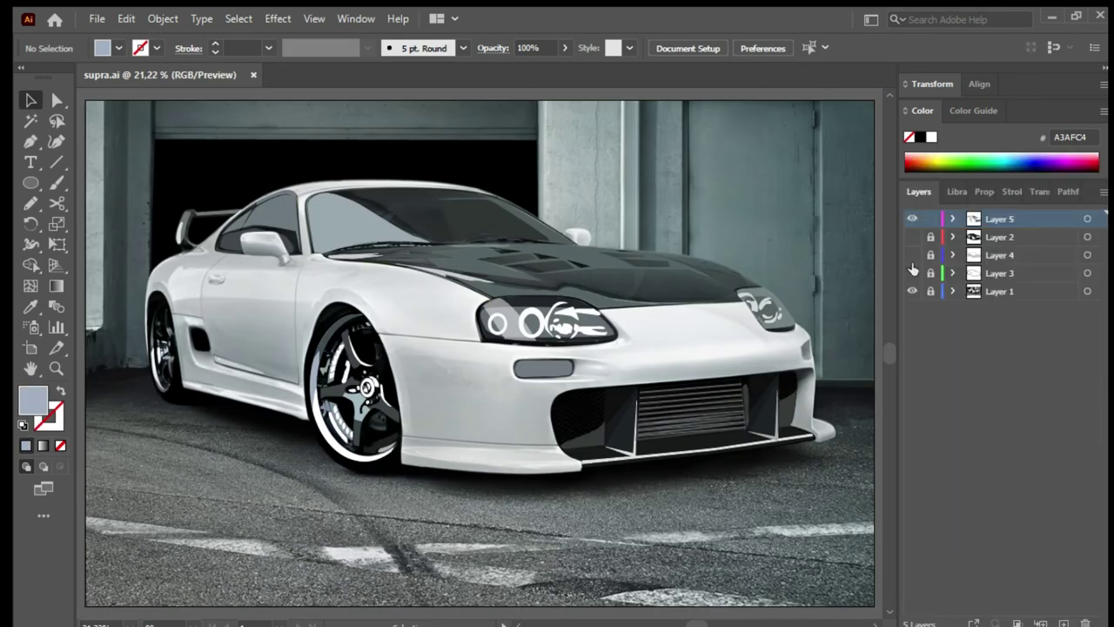
pyautogui.press('z')
pyautogui.moveTo(335, 335); pyautogui.dragTo(546, 472)
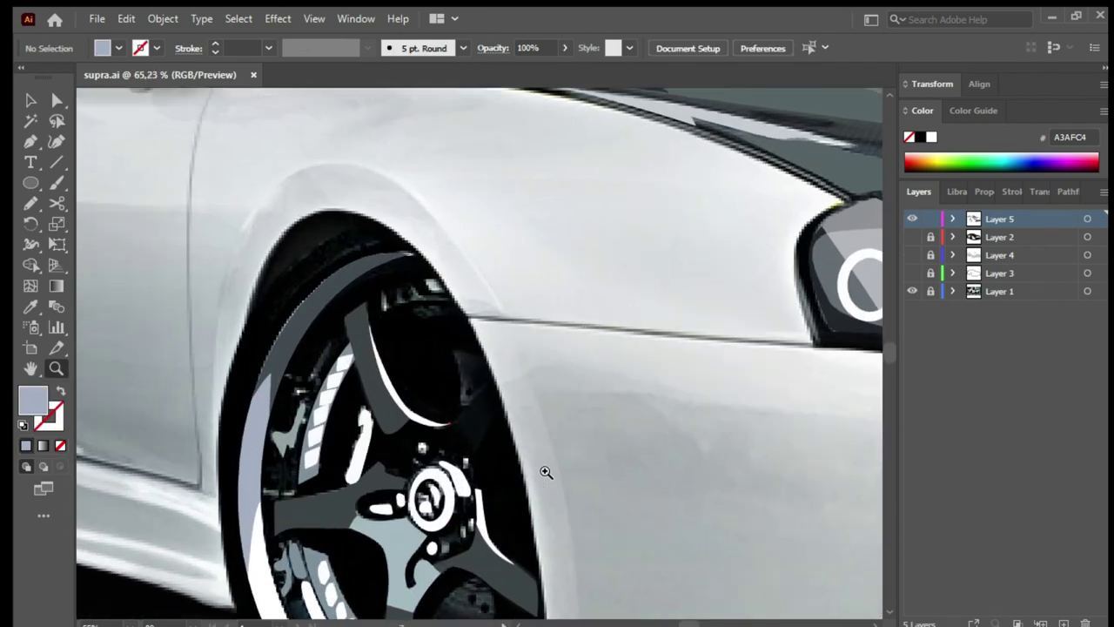
pyautogui.scroll(2, 505, 418)
pyautogui.press('n')
pyautogui.moveTo(477, 416); pyautogui.dragTo(460, 350)
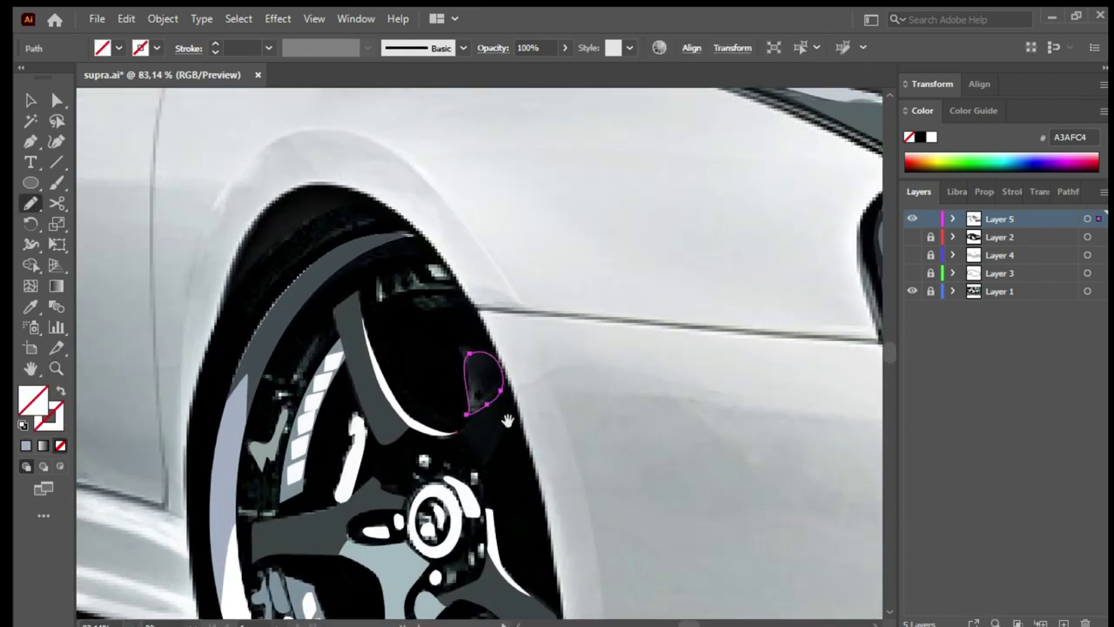
pyautogui.hotkey('ctrl', 'z')
# Step: Draw a small dark grey 313838 shadow shape between the upper spokes
pyautogui.press('p')
pyautogui.click(488, 383)
pyautogui.click(458, 346)
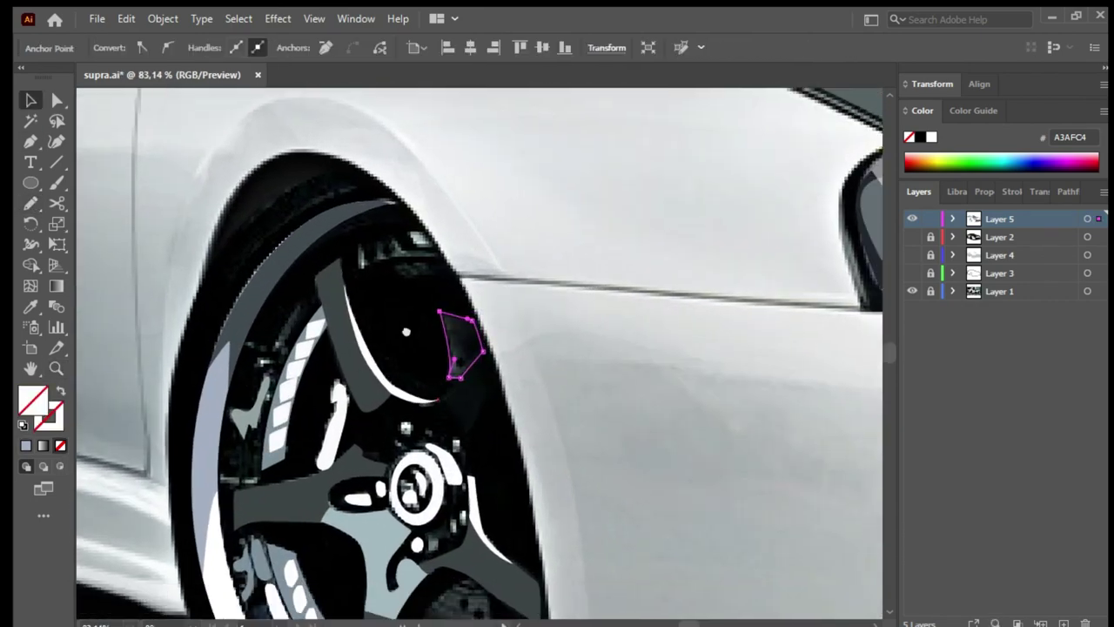
pyautogui.moveTo(470, 418); pyautogui.dragTo(388, 156)
pyautogui.press('p')
pyautogui.click(424, 401)
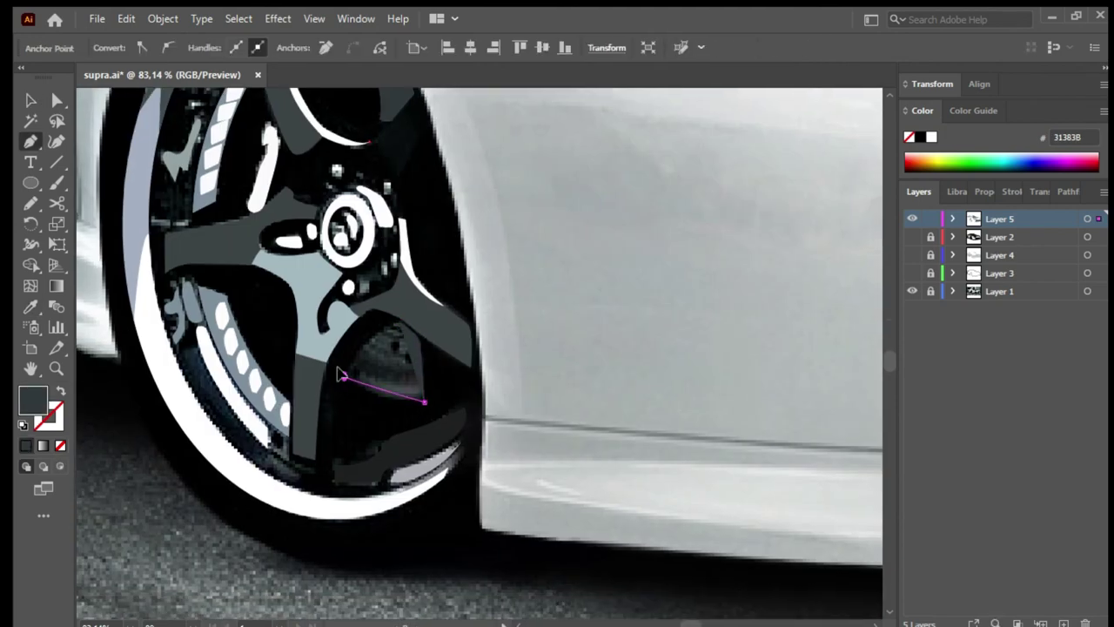
pyautogui.hotkey('ctrl', 'shift', 'a')
# Step: Add a jagged dark shadow detail at the top of the wheel under the arch
pyautogui.scroll(-3, 444, 260)
pyautogui.scroll(5, 394, 315)
pyautogui.press('n')
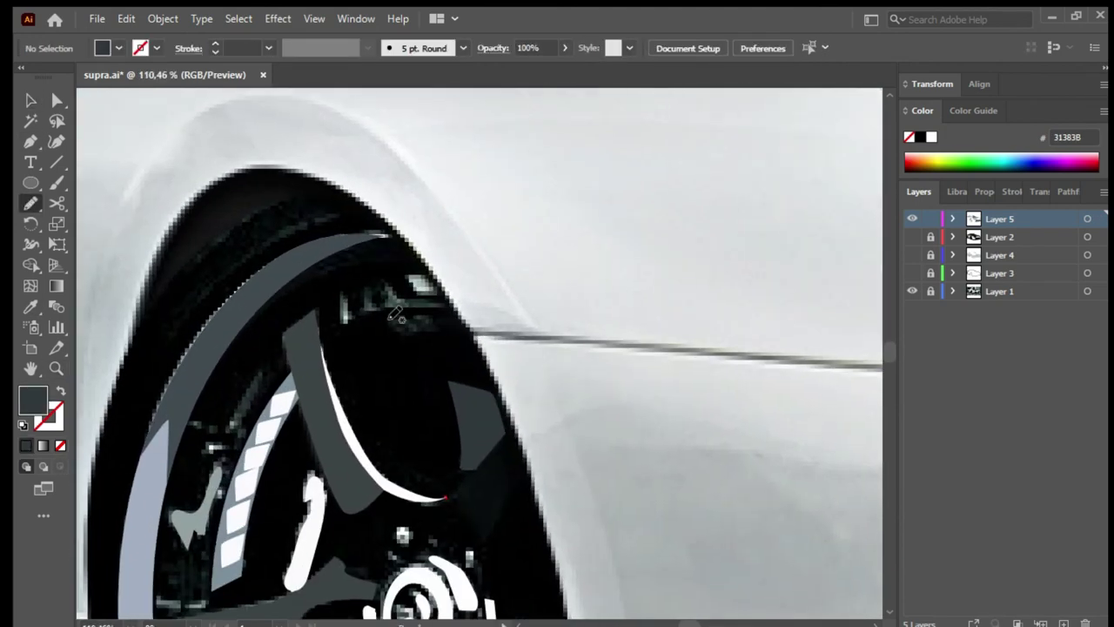
pyautogui.moveTo(413, 281); pyautogui.dragTo(343, 315)
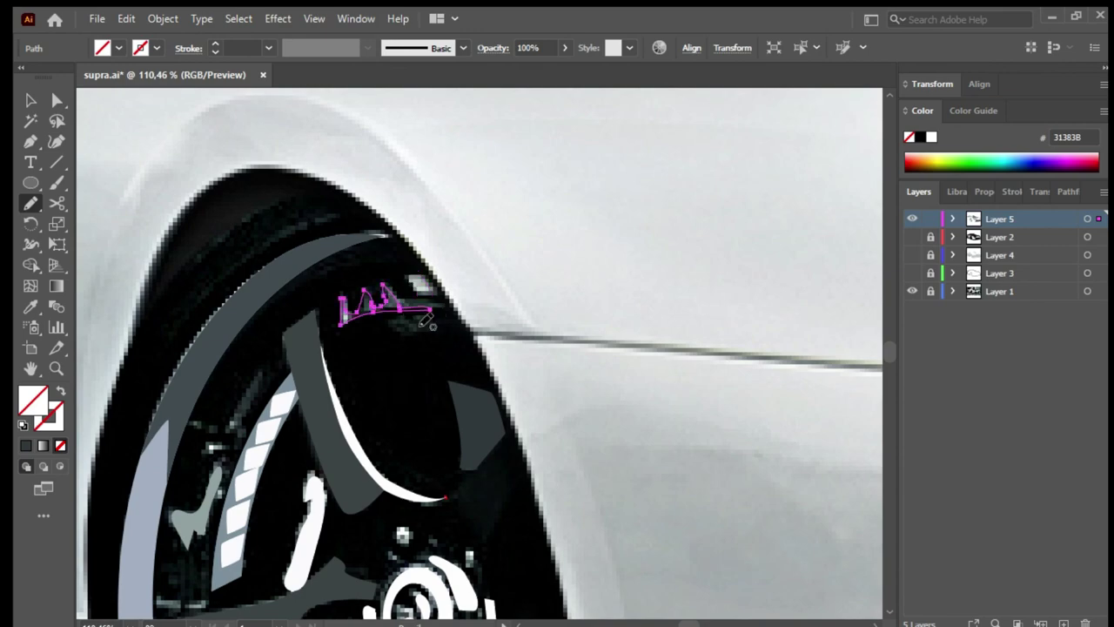
pyautogui.press('v')
pyautogui.press('v')
pyautogui.hotkey('ctrl', 'shift', 'a')
pyautogui.hotkey('ctrl', '0')
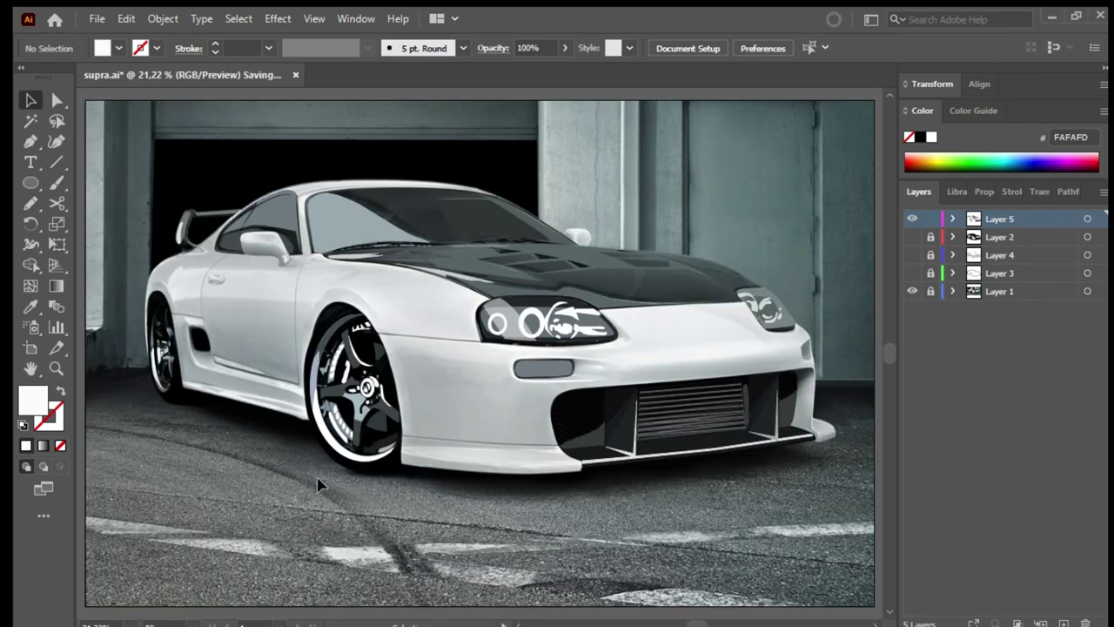
# Step: Copy the front wheel into the rear wheel arch and narrow it to fit
pyautogui.click(353, 392)
pyautogui.scroll(3, 357, 392)
pyautogui.moveTo(780, 396); pyautogui.dragTo(387, 396)
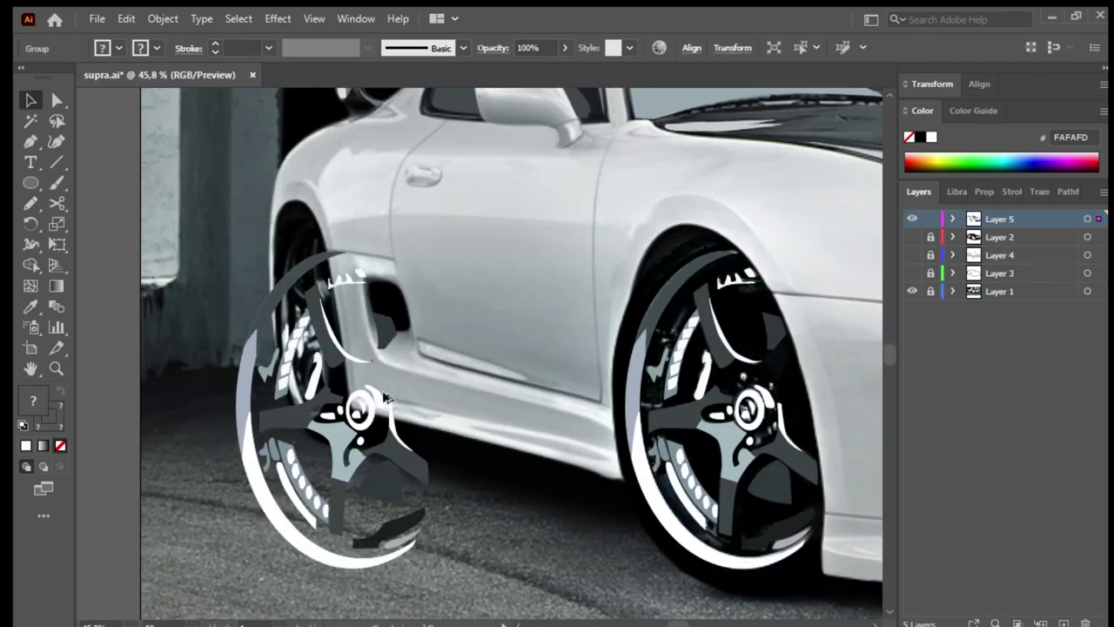
pyautogui.moveTo(427, 571); pyautogui.dragTo(323, 448)
pyautogui.moveTo(278, 348); pyautogui.dragTo(324, 327)
pyautogui.moveTo(309, 427); pyautogui.dragTo(310, 423)
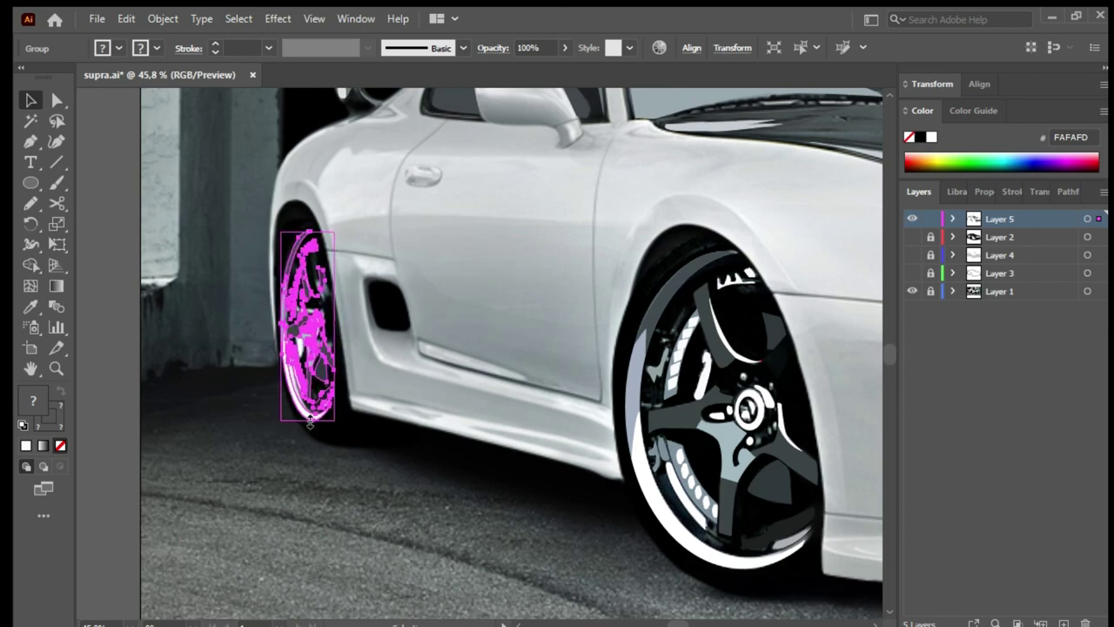
# Step: Zoom out to the whole car and show the finished vector artwork layers
pyautogui.scroll(3, 299, 299)
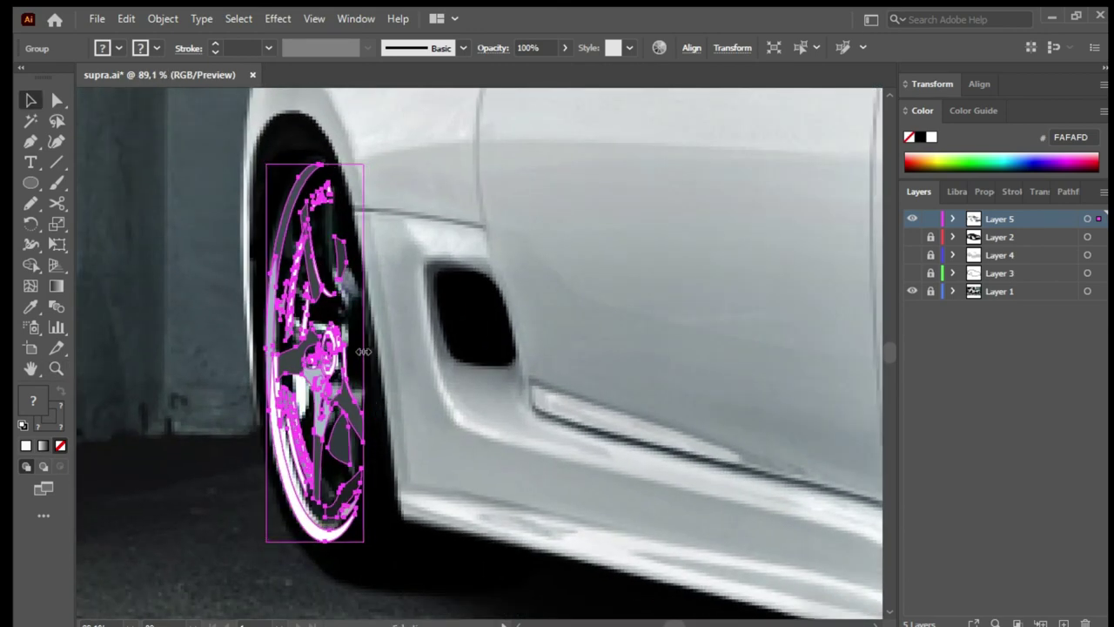
pyautogui.click(224, 430)
pyautogui.hotkey('ctrl', '0')
pyautogui.moveTo(916, 236); pyautogui.dragTo(913, 273)
# Step: Compare the vector shading layers with the reference photo and unlock Layer 2
pyautogui.click(913, 291)
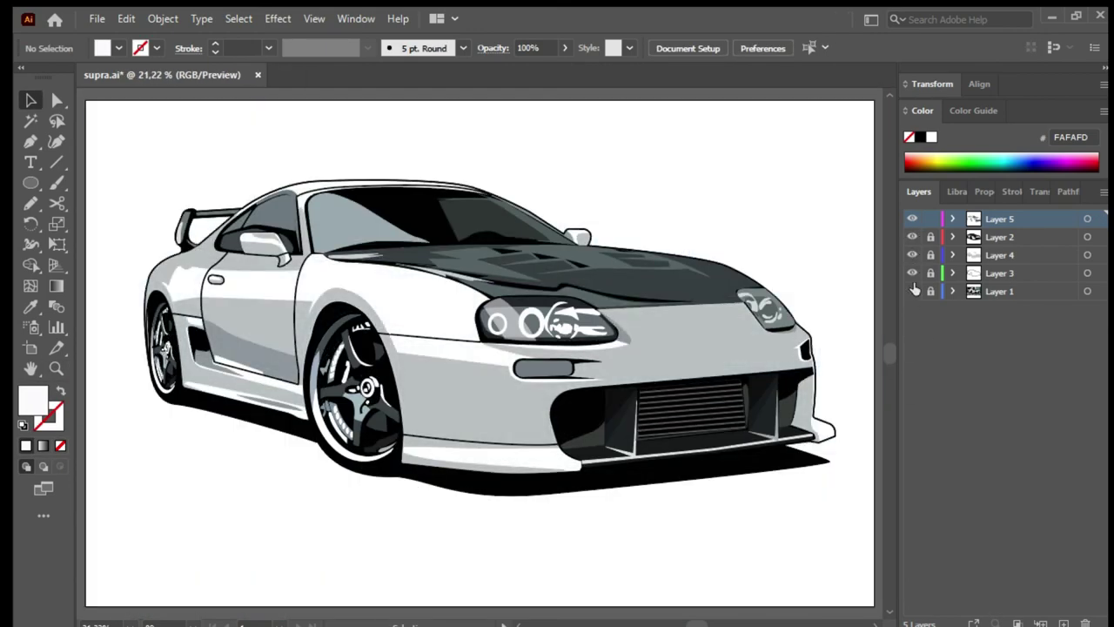
pyautogui.click(913, 291)
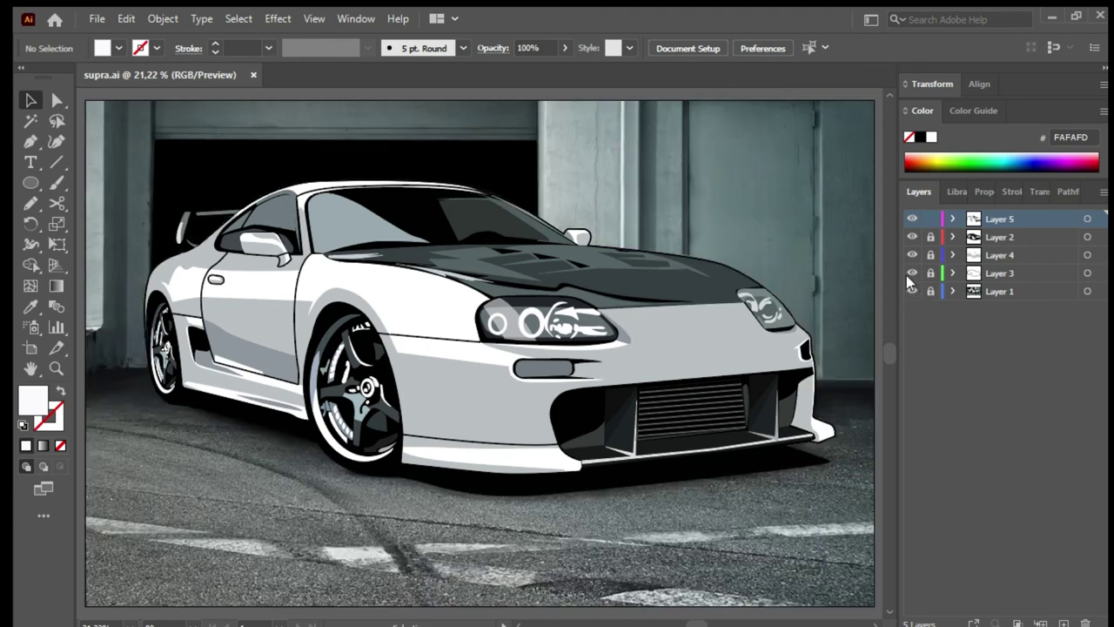
pyautogui.moveTo(912, 272)
pyautogui.mouseDown()
pyautogui.moveTo(913, 236)
pyautogui.moveTo(913, 275)
pyautogui.mouseUp()
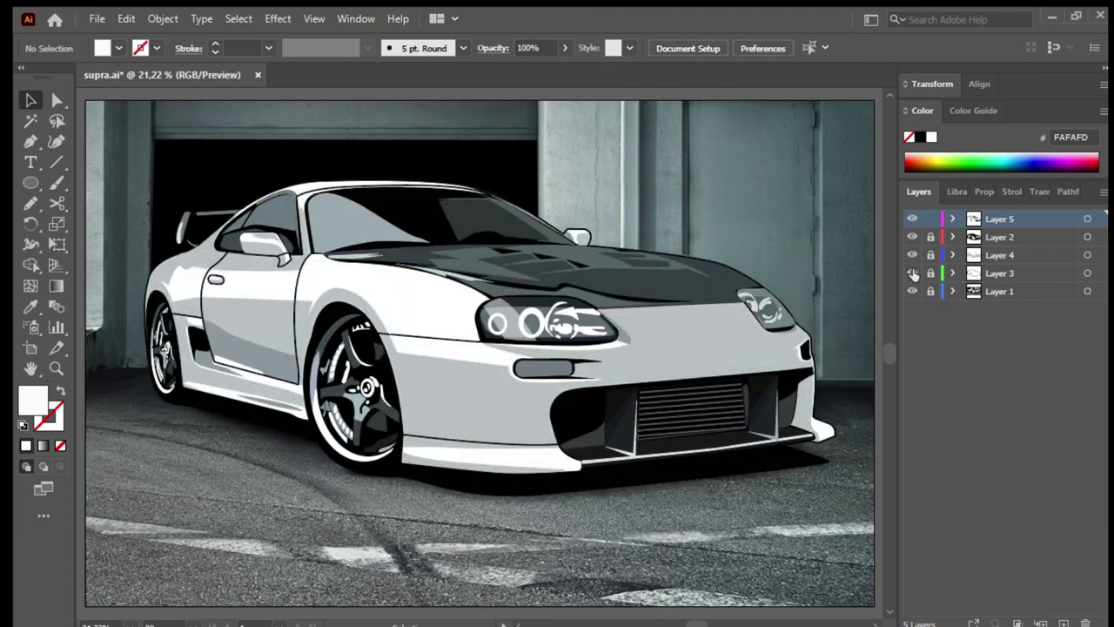
pyautogui.click(931, 237)
pyautogui.click(805, 348)
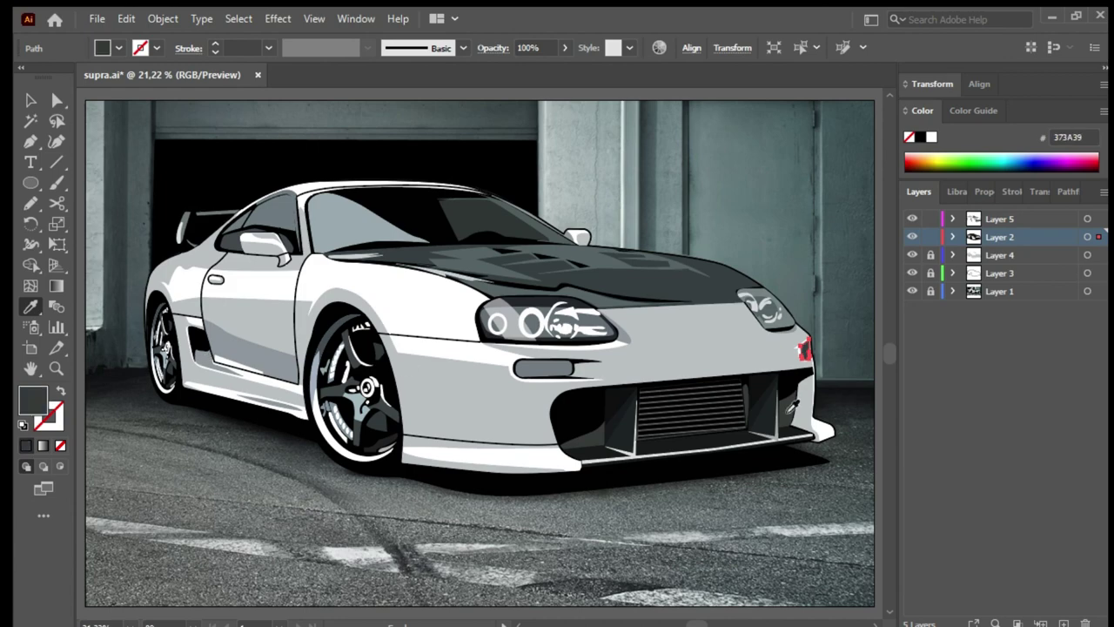
pyautogui.press('v')
pyautogui.click(931, 236)
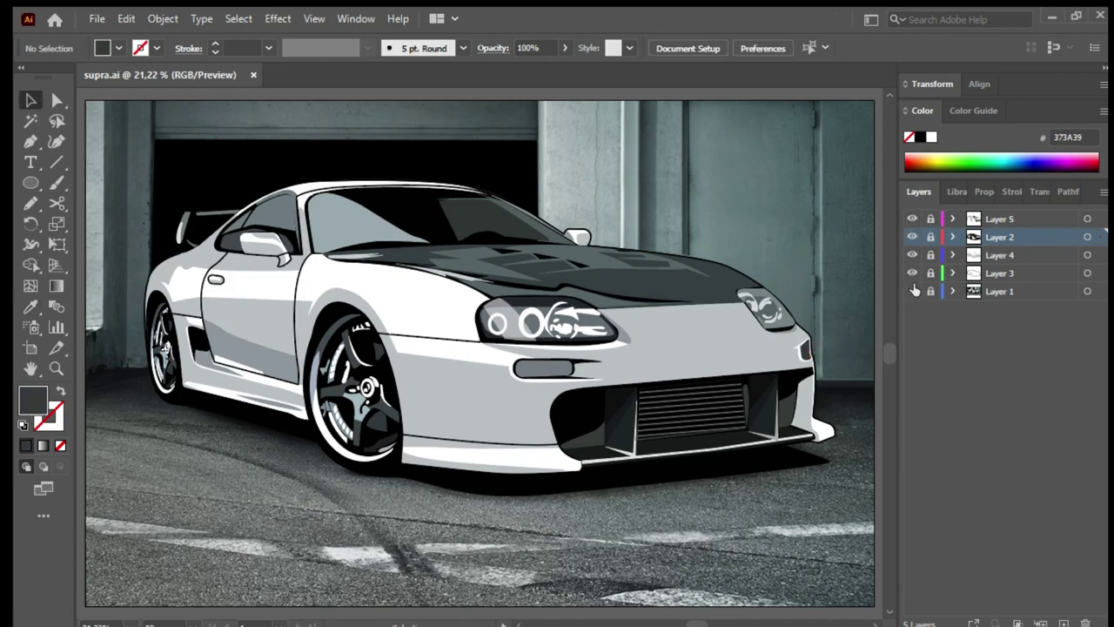
# Step: Delete the Layer 1 reference photo and shift all the car artwork slightly down
pyautogui.click(913, 291)
pyautogui.click(931, 291)
pyautogui.click(997, 291)
pyautogui.click(1086, 624)
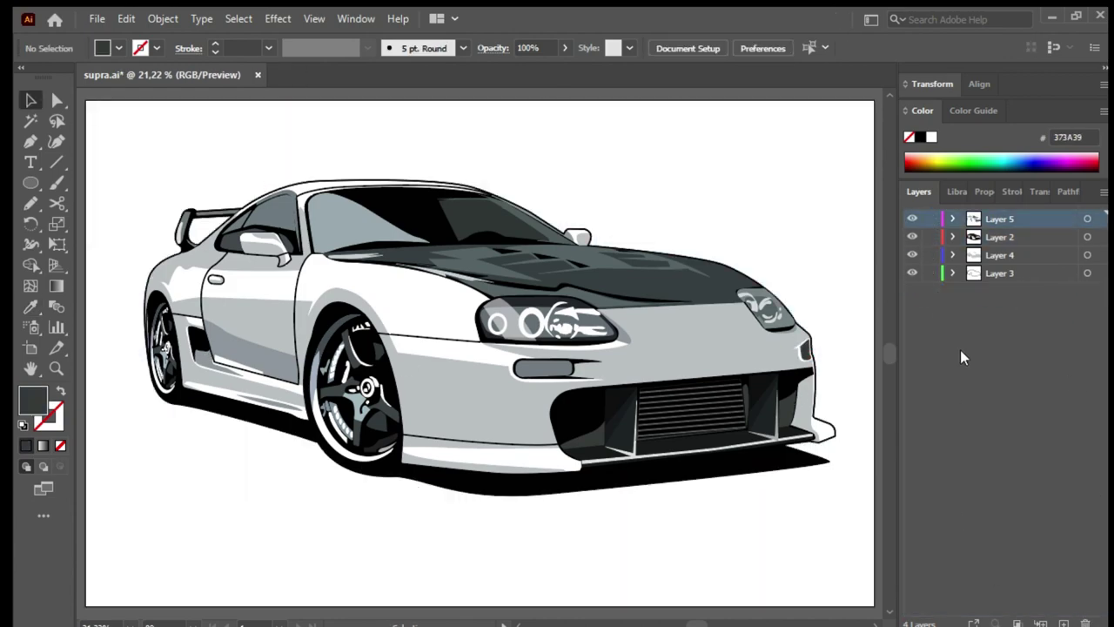
pyautogui.hotkey('ctrl', 'a')
pyautogui.moveTo(643, 310); pyautogui.dragTo(639, 332)
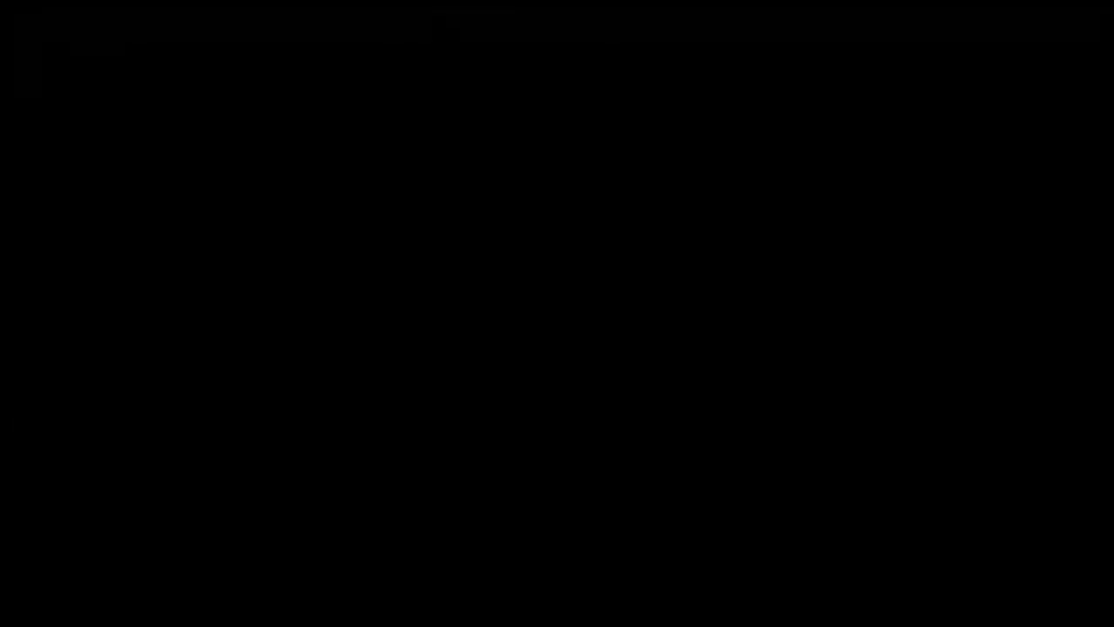